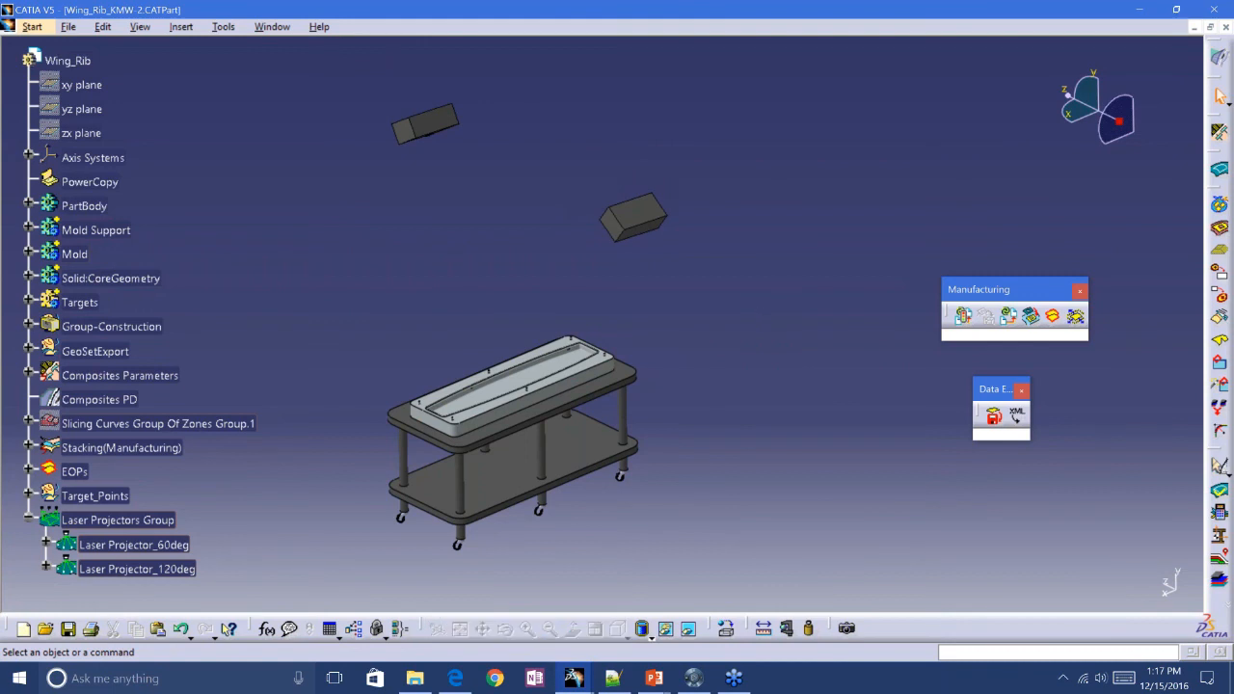
Enable the CLA Composites Laser Projection 2 and CFM Composites Fiber Modeler 2 shareable products in the options and apply the change
left_click(223, 29)
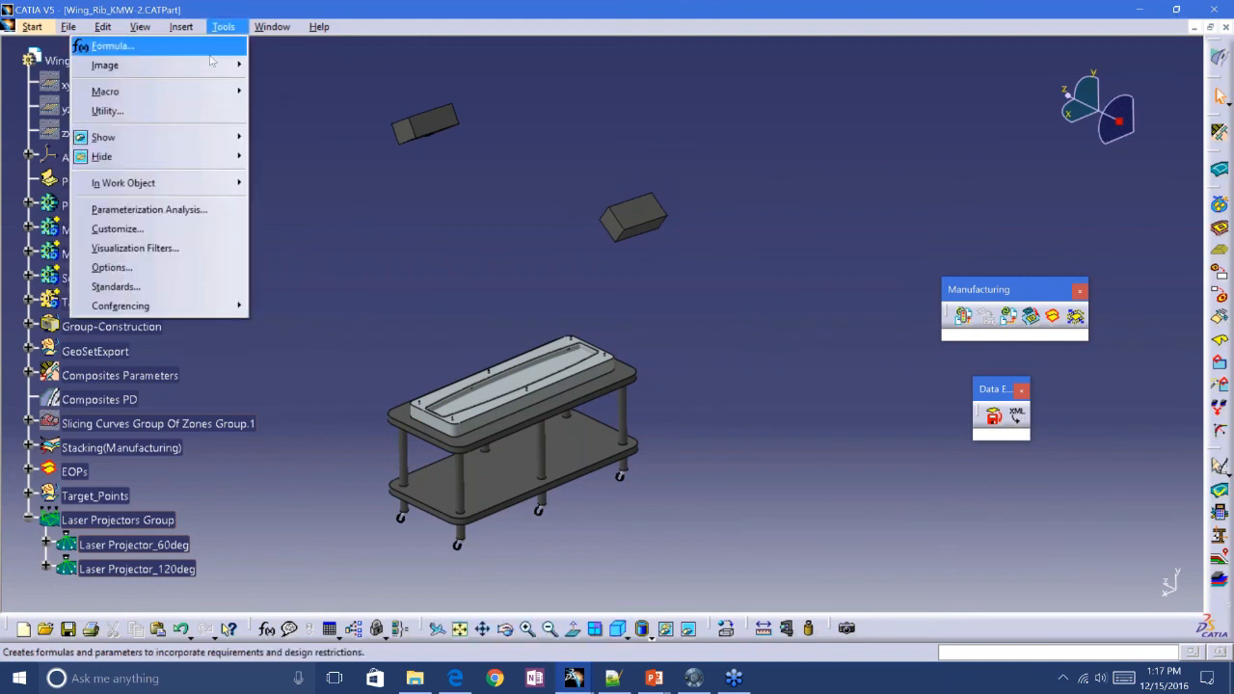
left_click(181, 269)
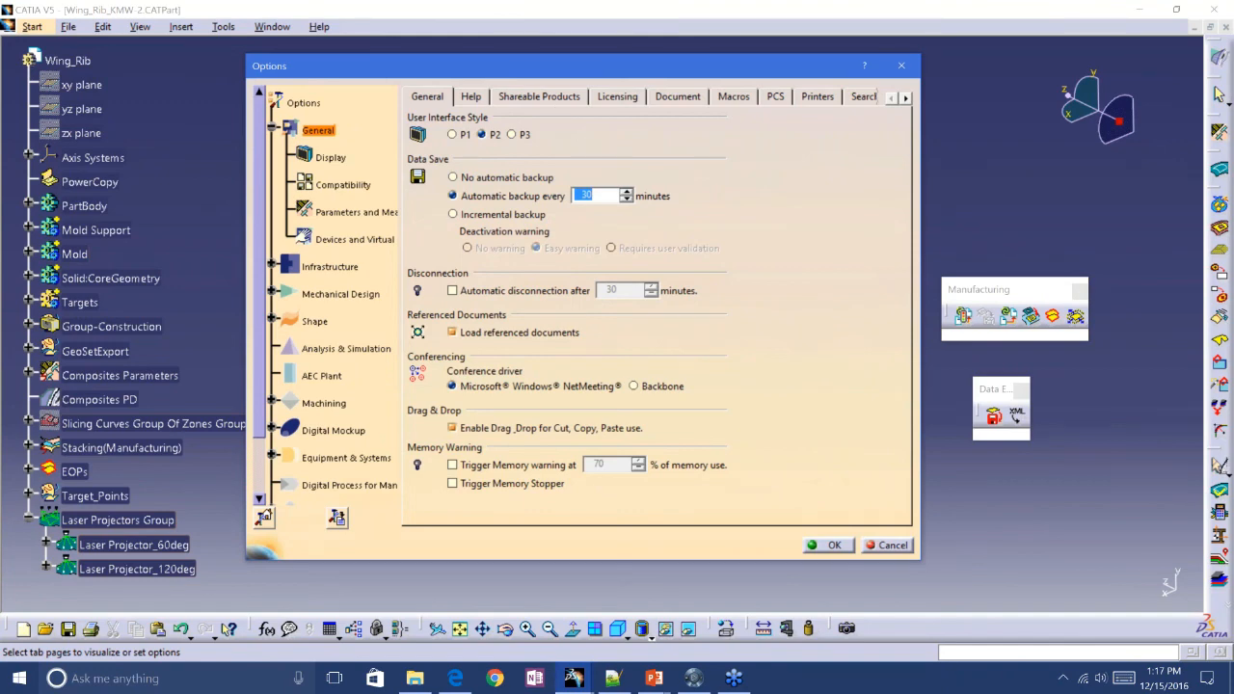
left_click(570, 97)
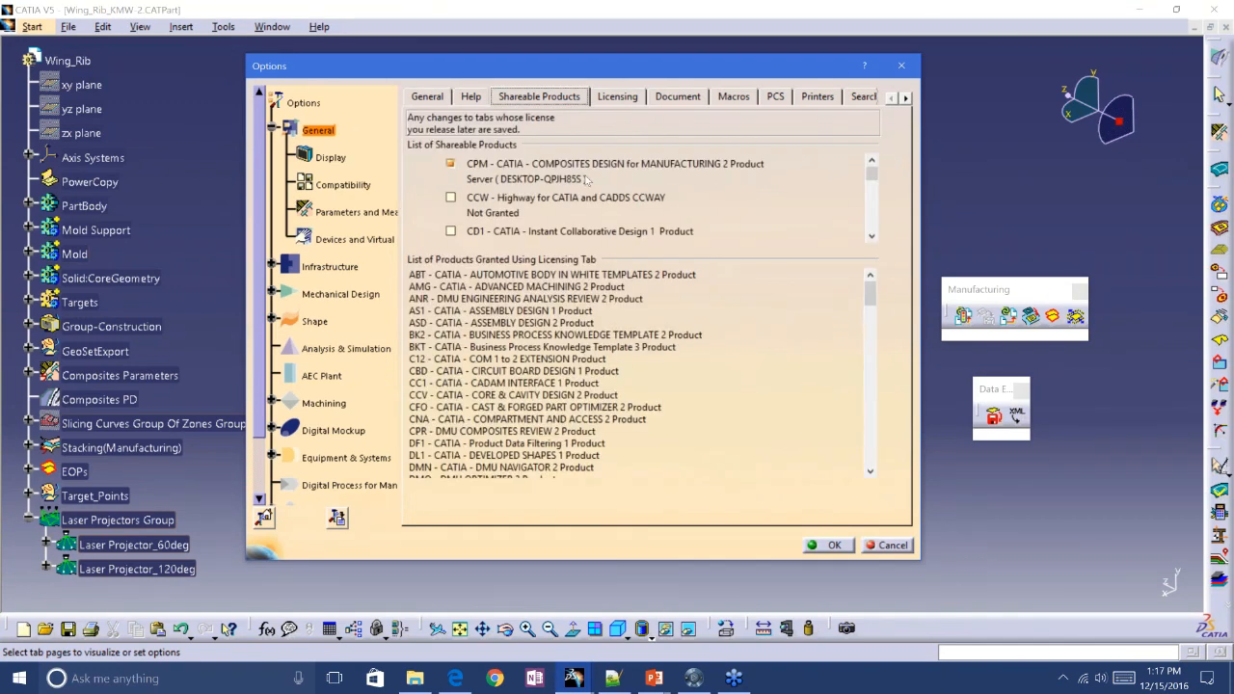
left_click(871, 238)
left_click(871, 237)
left_click(871, 237)
left_click(450, 219)
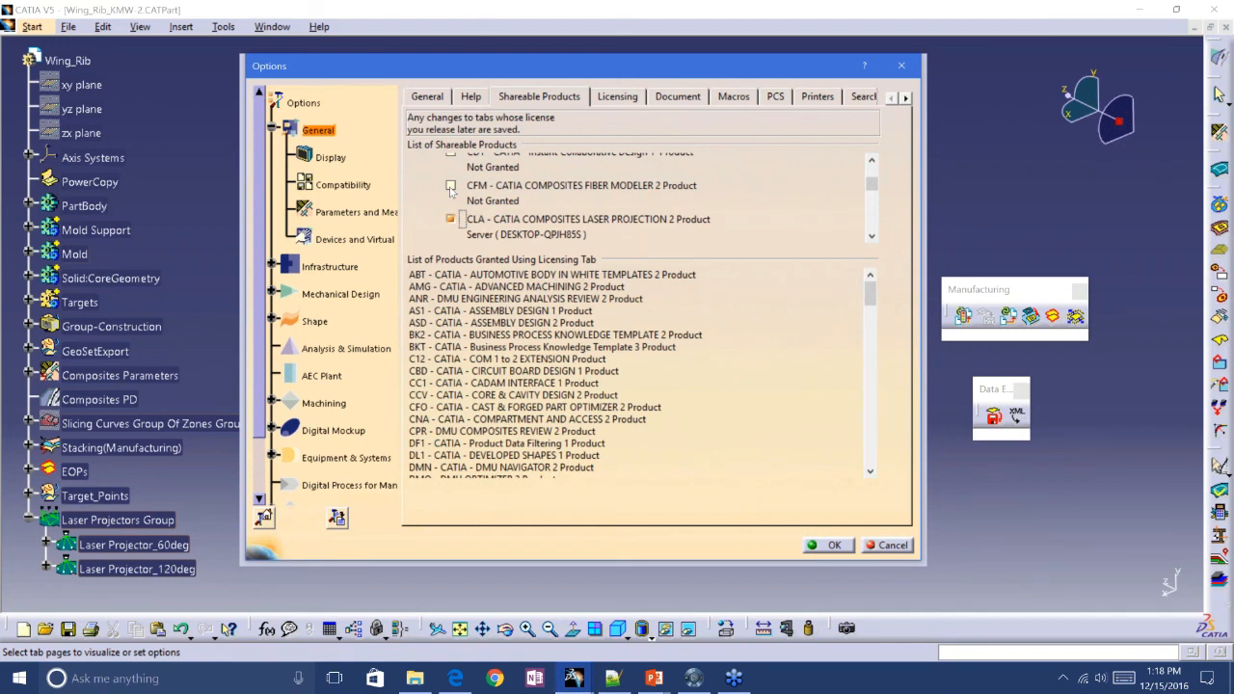
left_click(450, 186)
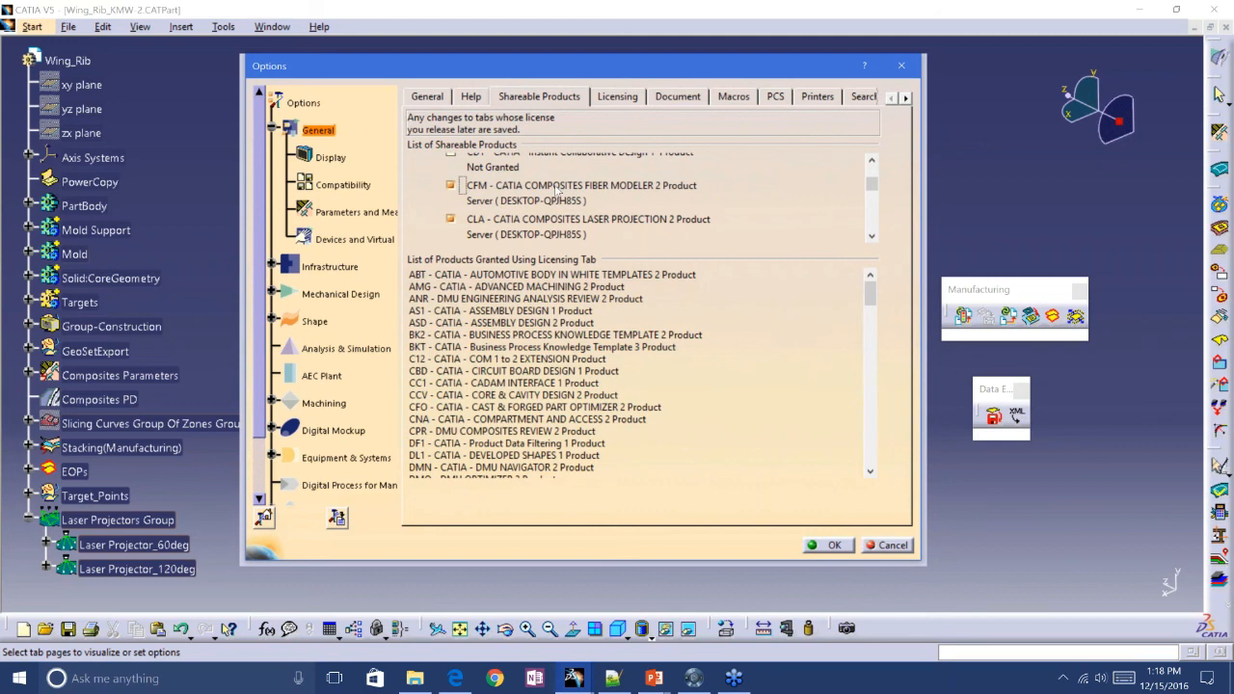
left_click(815, 545)
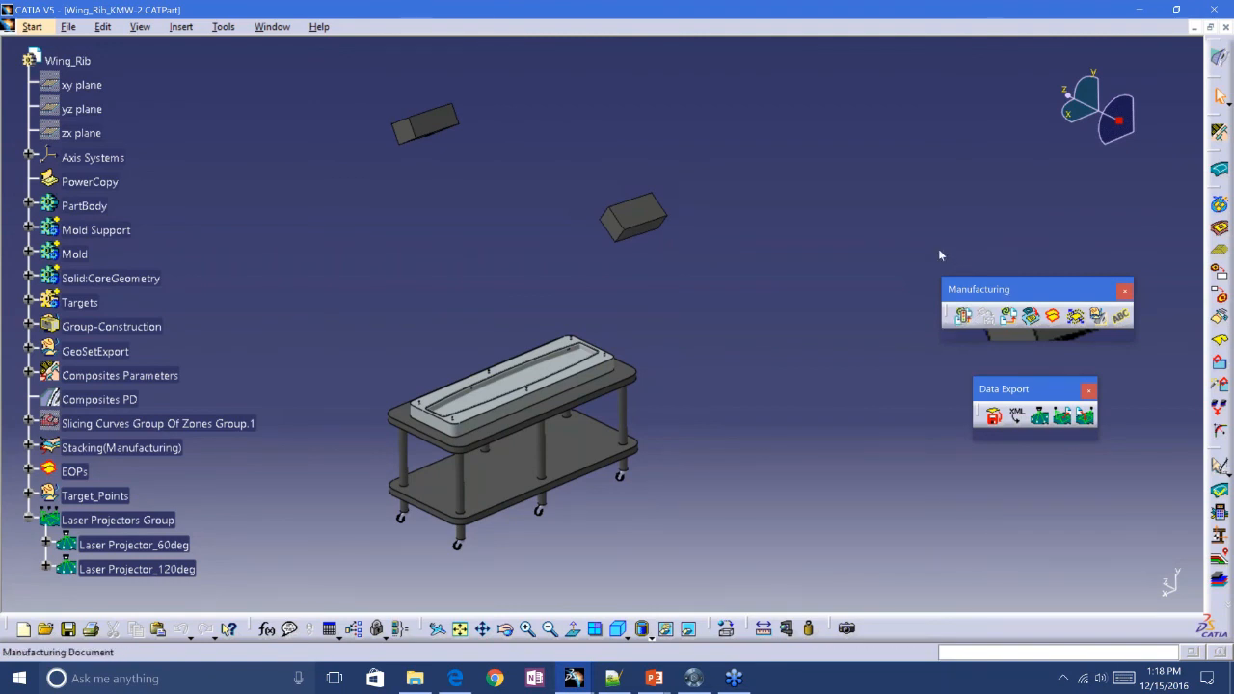
Start a new laser projector and assign Target01 through Target06 from Target_Points as its target points
left_click_drag(1003, 289, 938, 255)
left_click_drag(1039, 388, 972, 338)
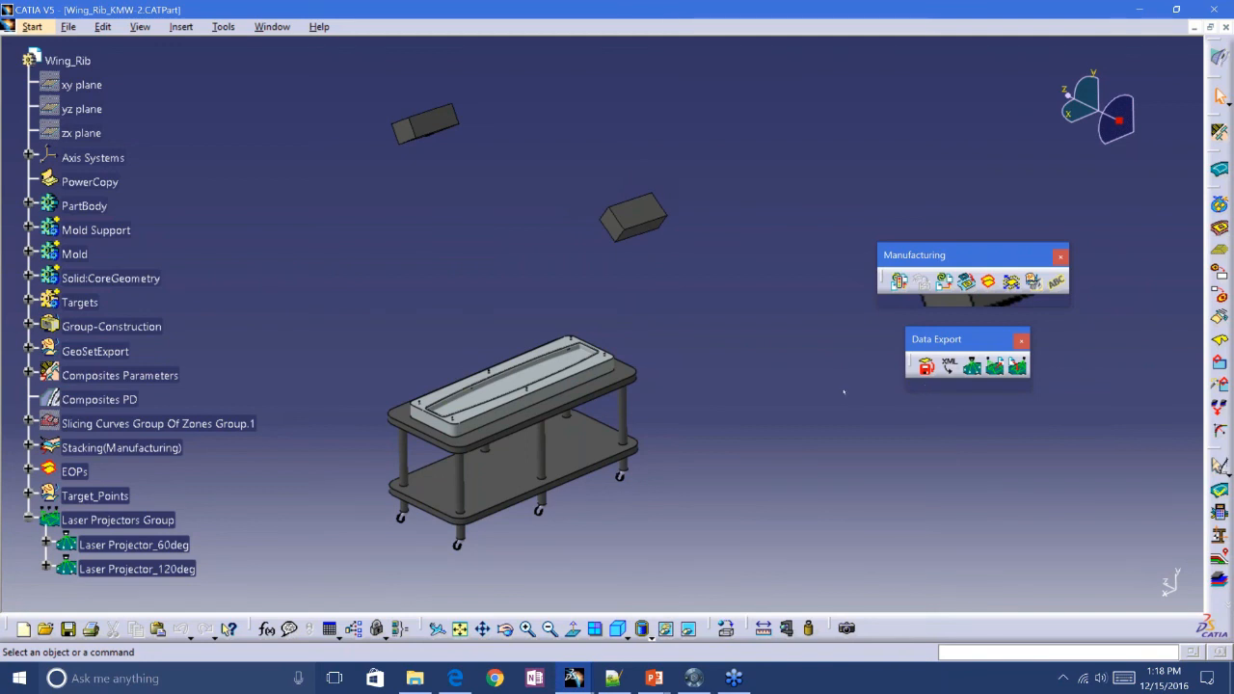
left_click(972, 366)
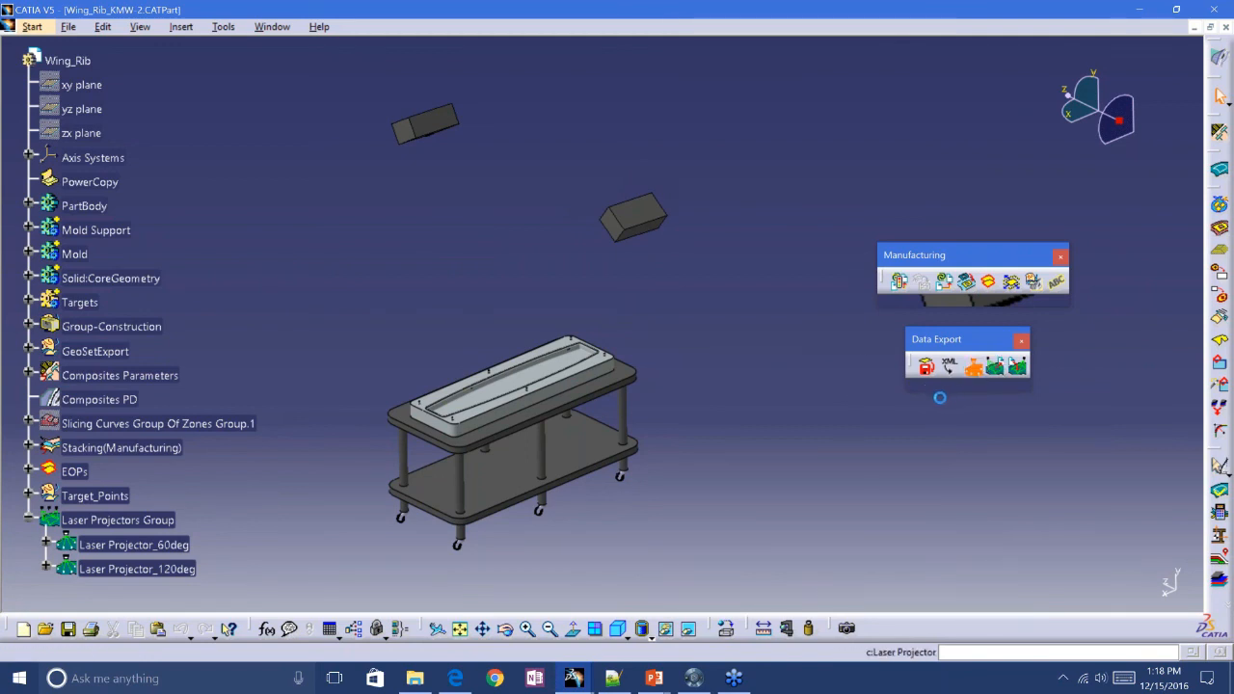
left_click_drag(986, 133, 809, 64)
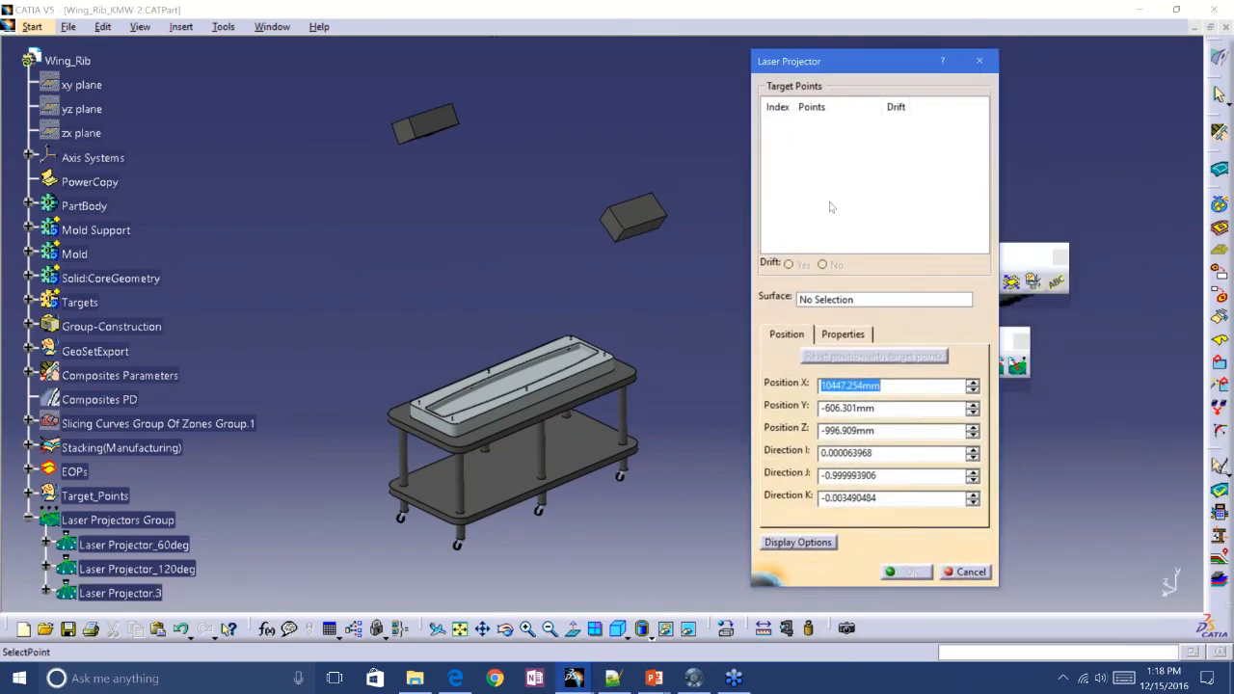
left_click(819, 158)
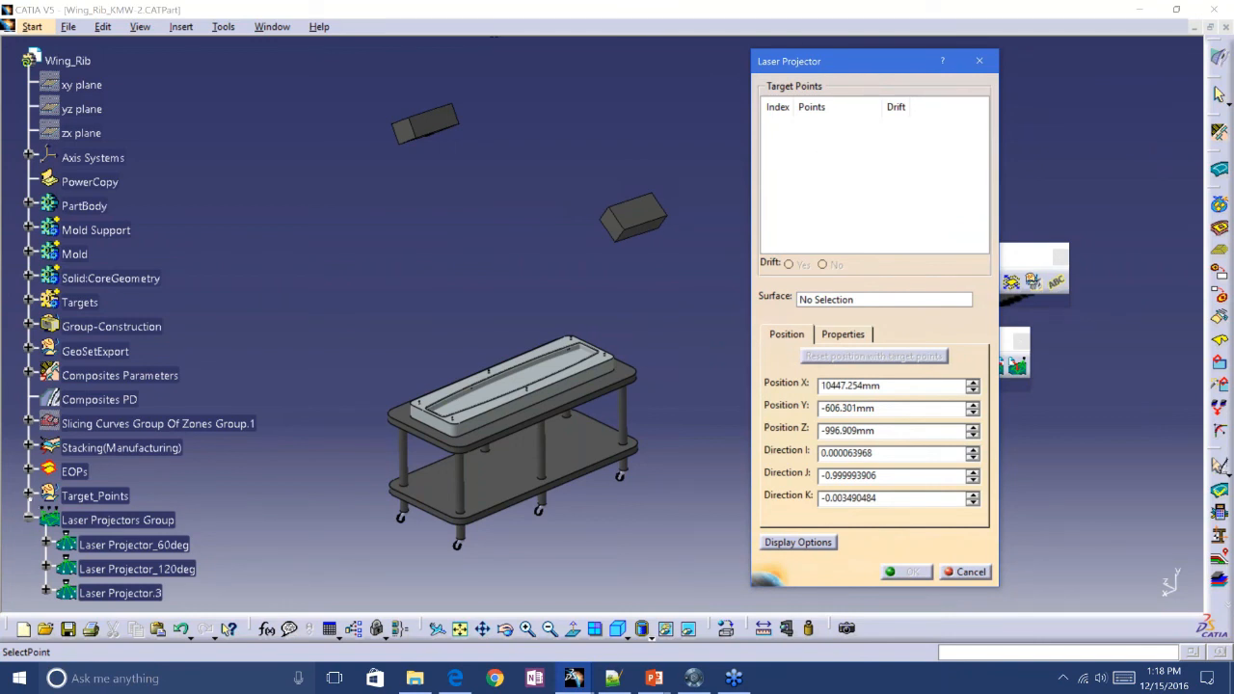
left_click(29, 495)
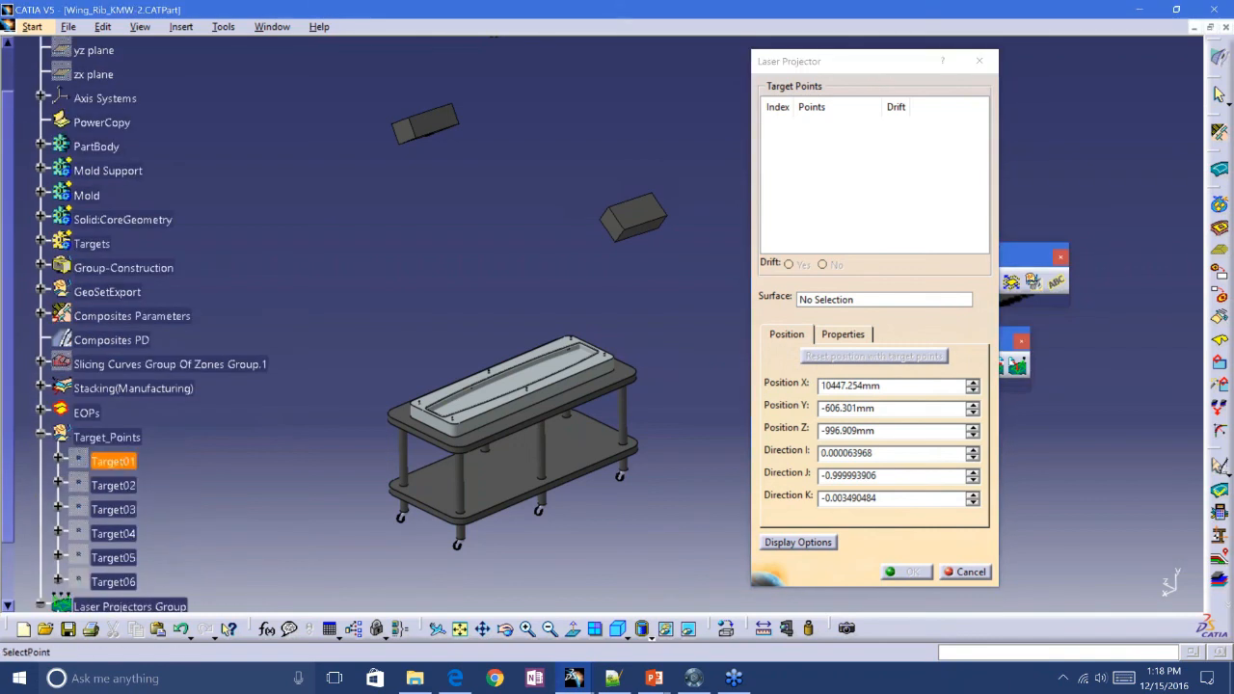
left_click(116, 461)
left_click(116, 581, "shift")
middle_click_drag(349, 439, 328, 502)
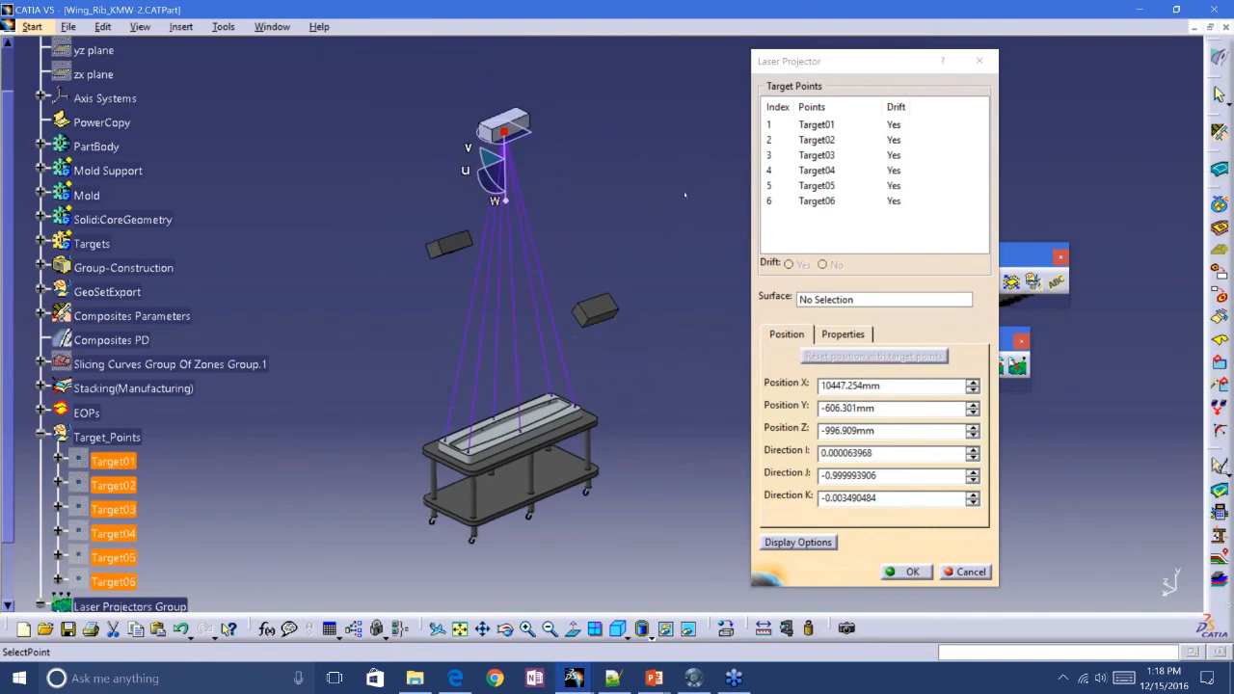
Set the drift of target point Target03 to No for the new laser projector
left_click(846, 69)
left_click_drag(846, 70, 840, 70)
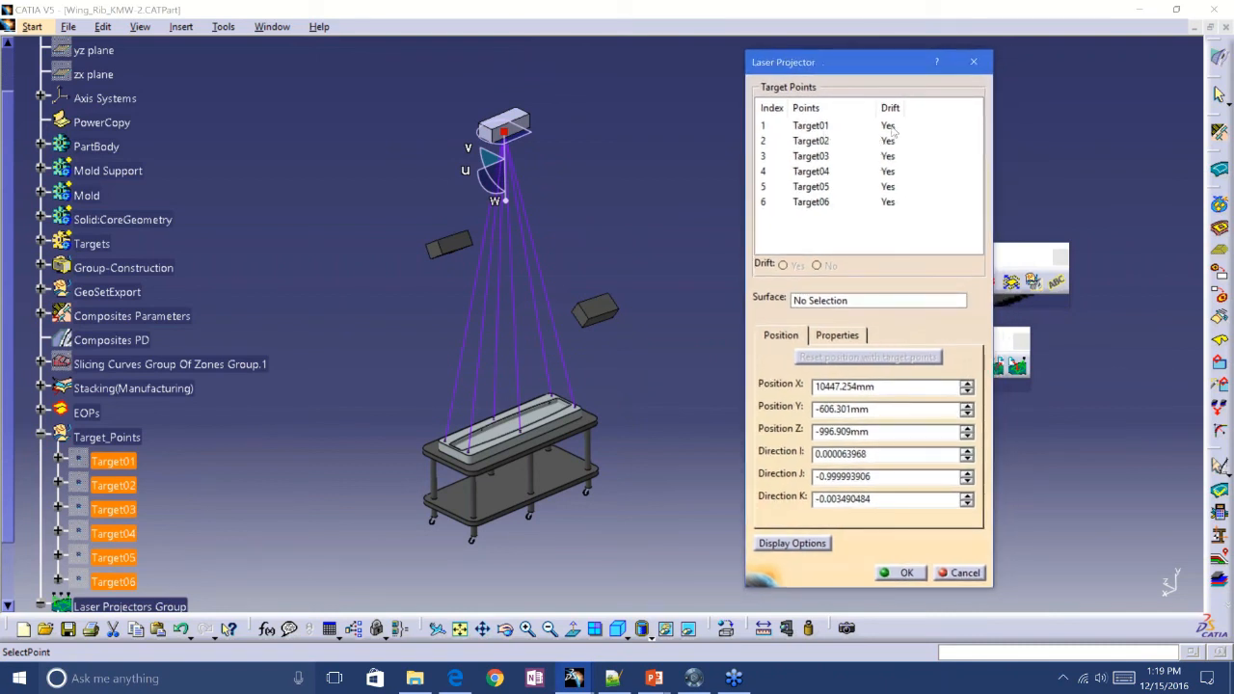
left_click(831, 157)
left_click(818, 267)
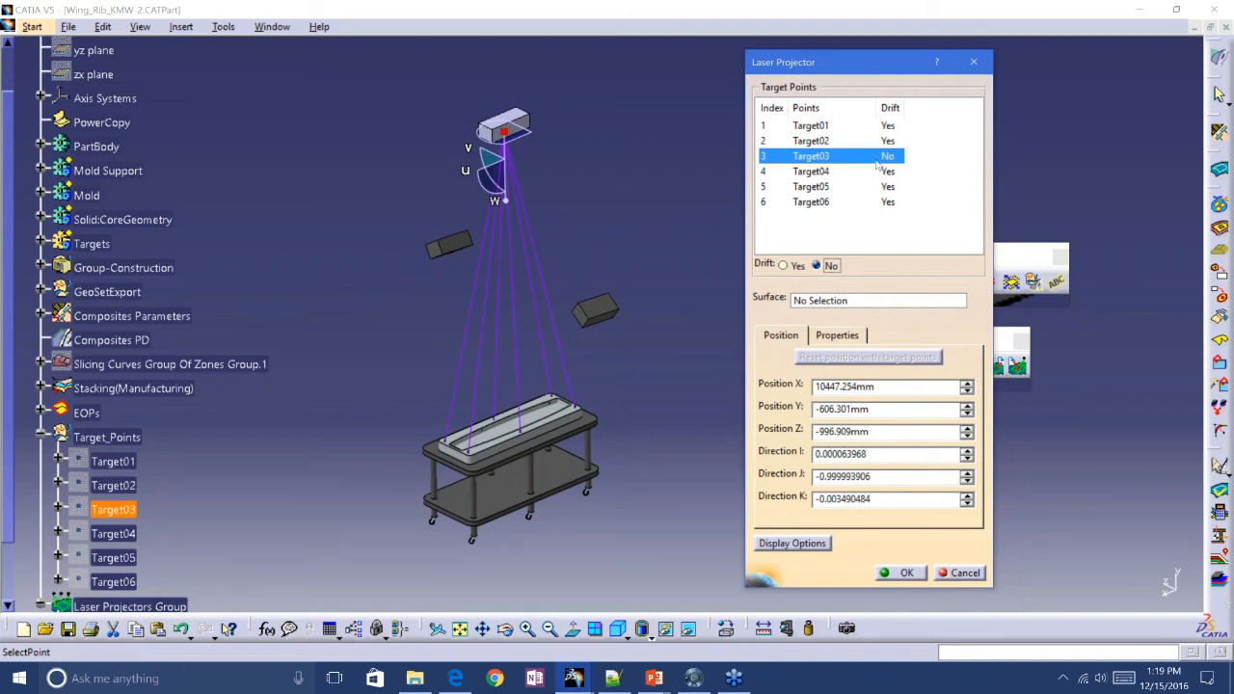
Switch to Notepad++ and examine how each target point's drift is written in Wing_Rib_KMW.cal, then return to CATIA
left_click(618, 682)
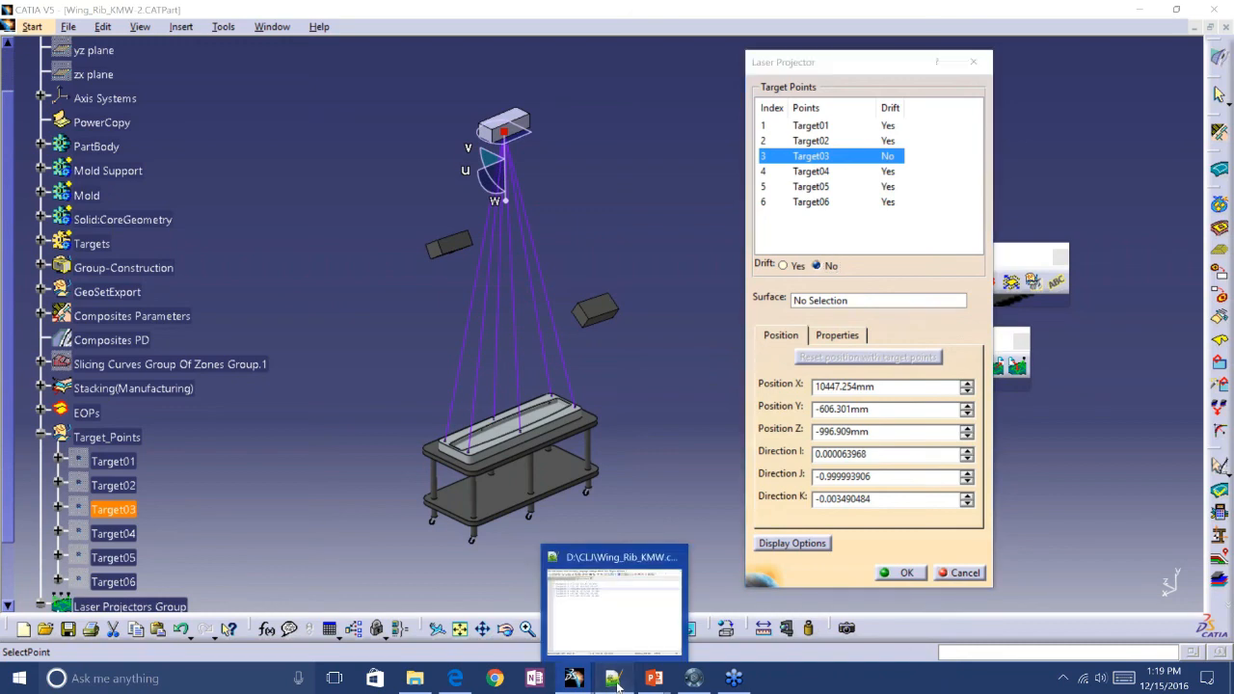
left_click_drag(566, 161, 639, 106)
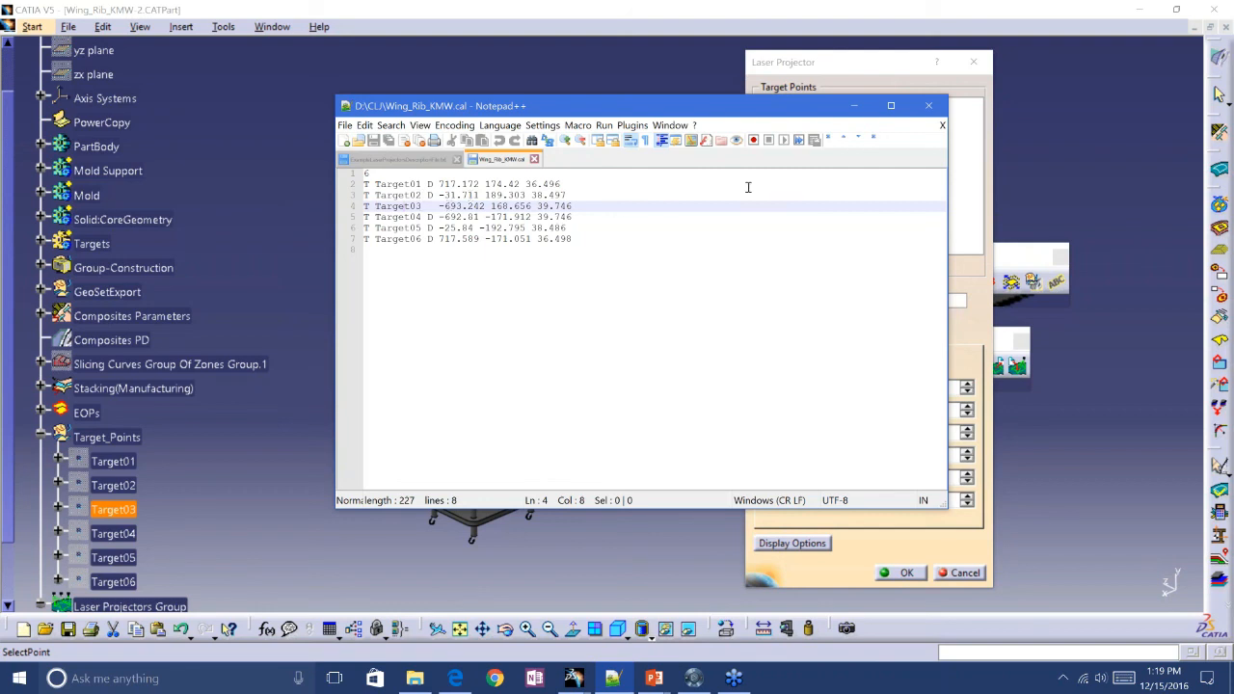
left_click(850, 108)
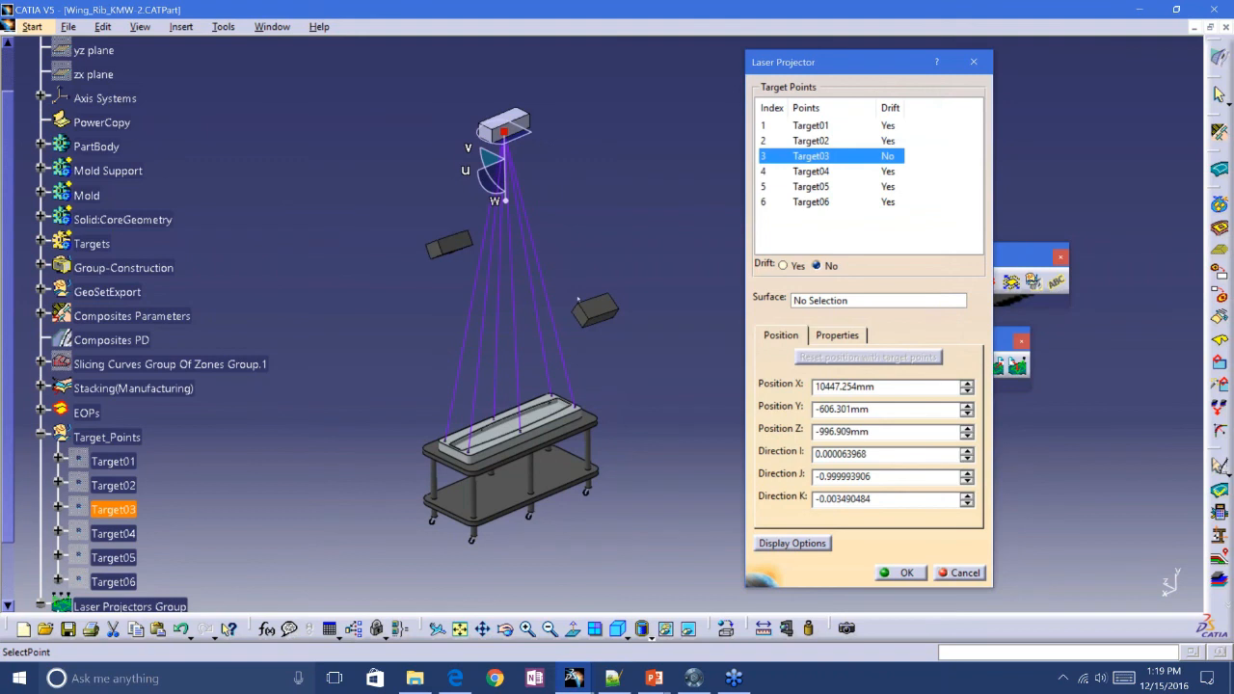
Assign ToolingSurface from Group-Construction as the projector's surface and expand the Stacking(Manufacturing) group
left_click(806, 301)
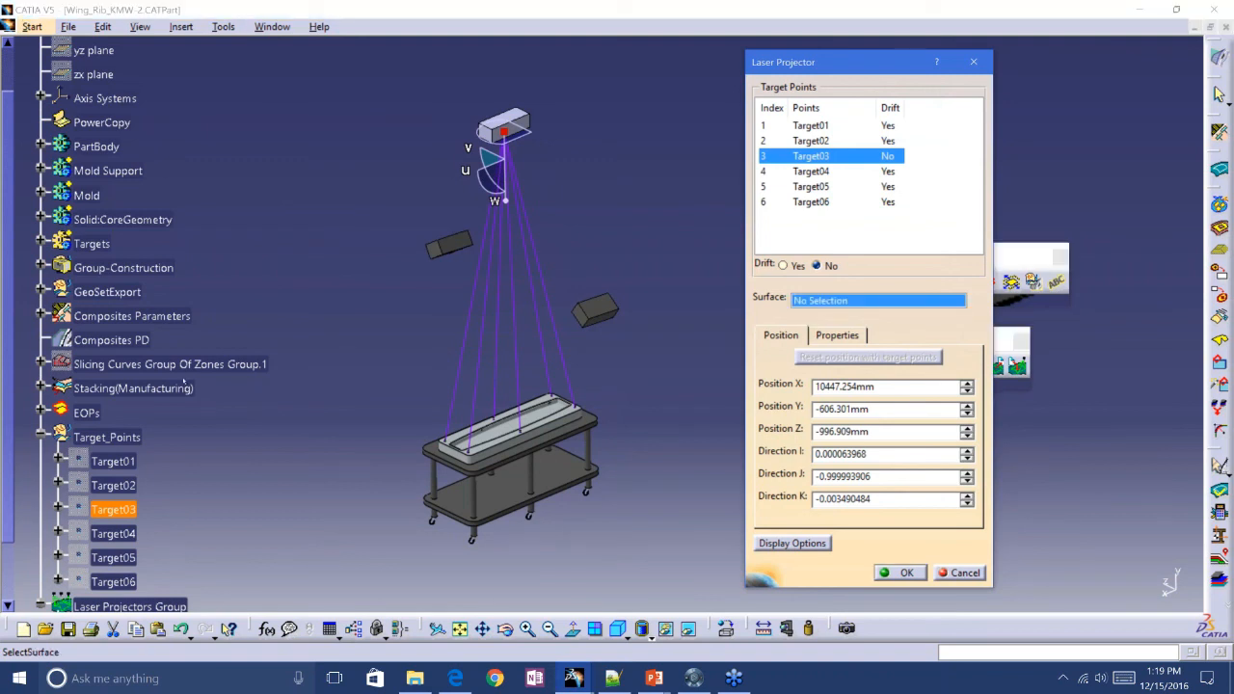
left_click(40, 268)
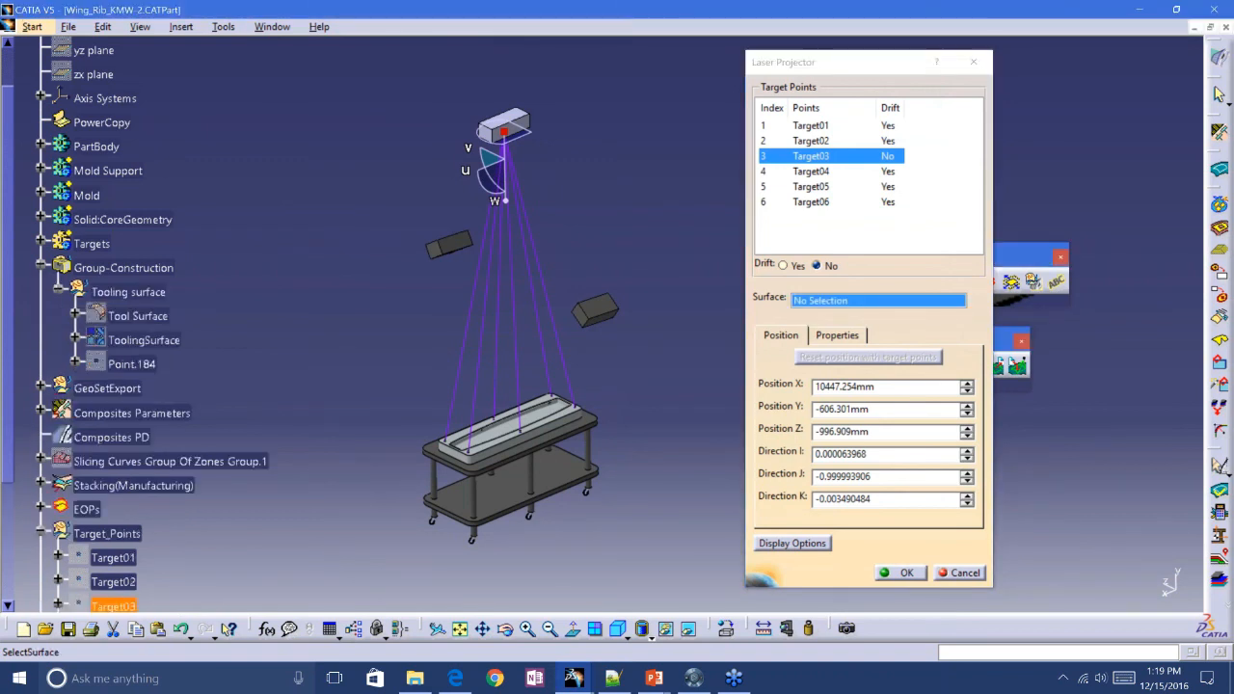
left_click(144, 340)
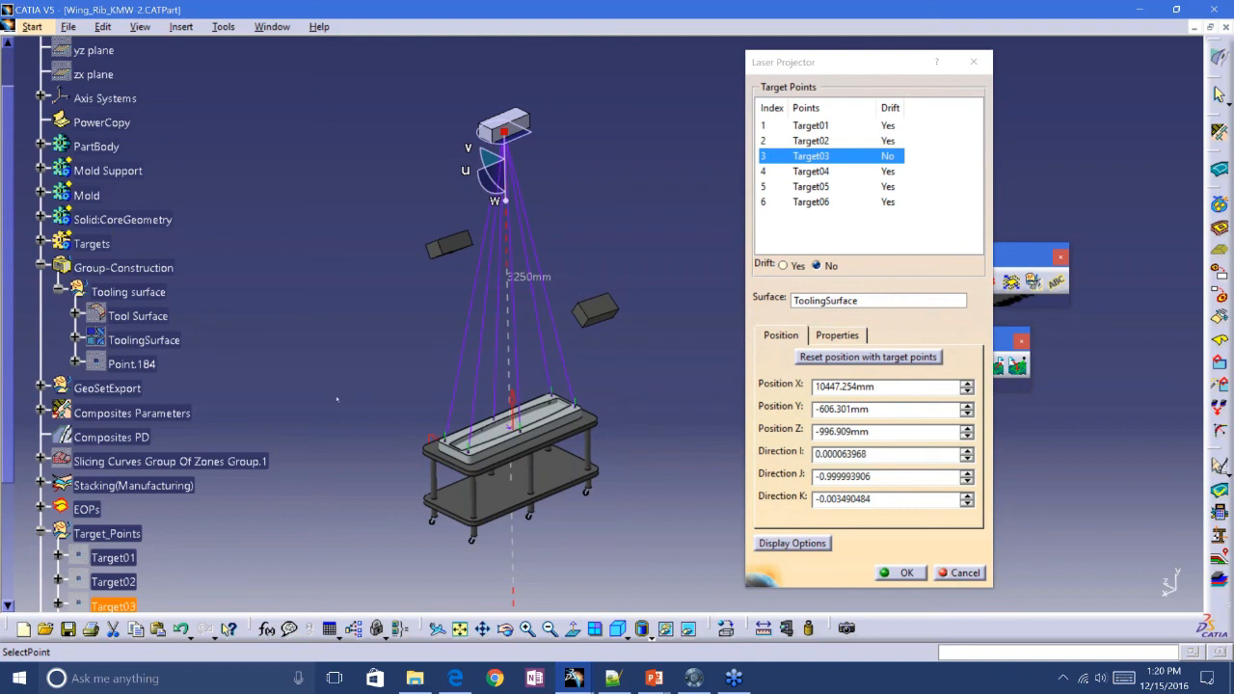
scroll(336, 400, "down", 2)
left_click(40, 370)
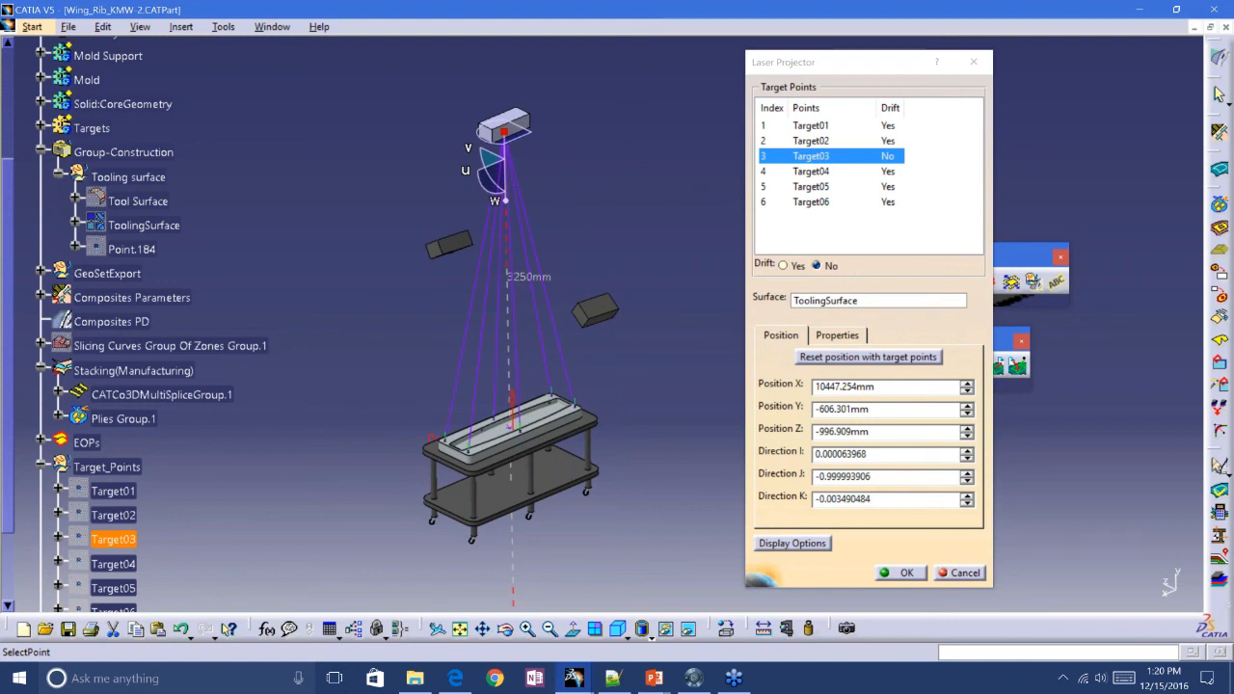
Move the laser projector sideways above the table to about 10644 mm in X
left_click_drag(585, 129, 476, 175)
left_click_drag(421, 204, 486, 176)
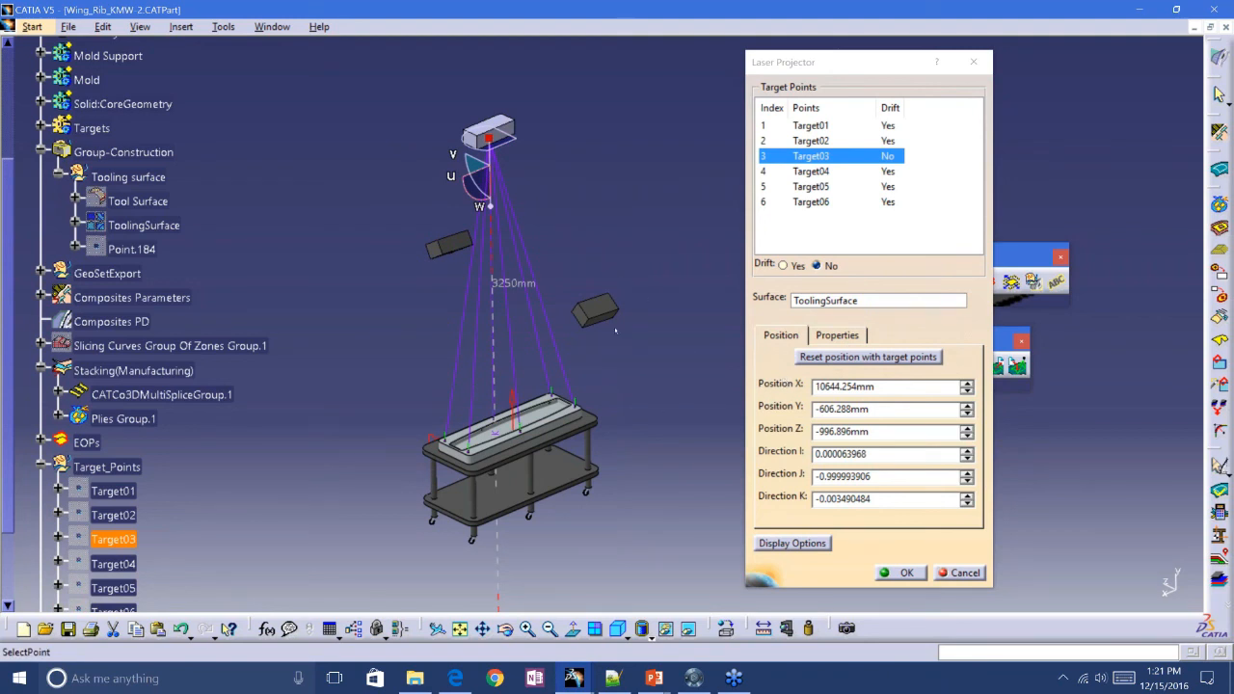
Try the Laser A and Laser C projector types in the projector's properties and set the type to Laser A
left_click(834, 336)
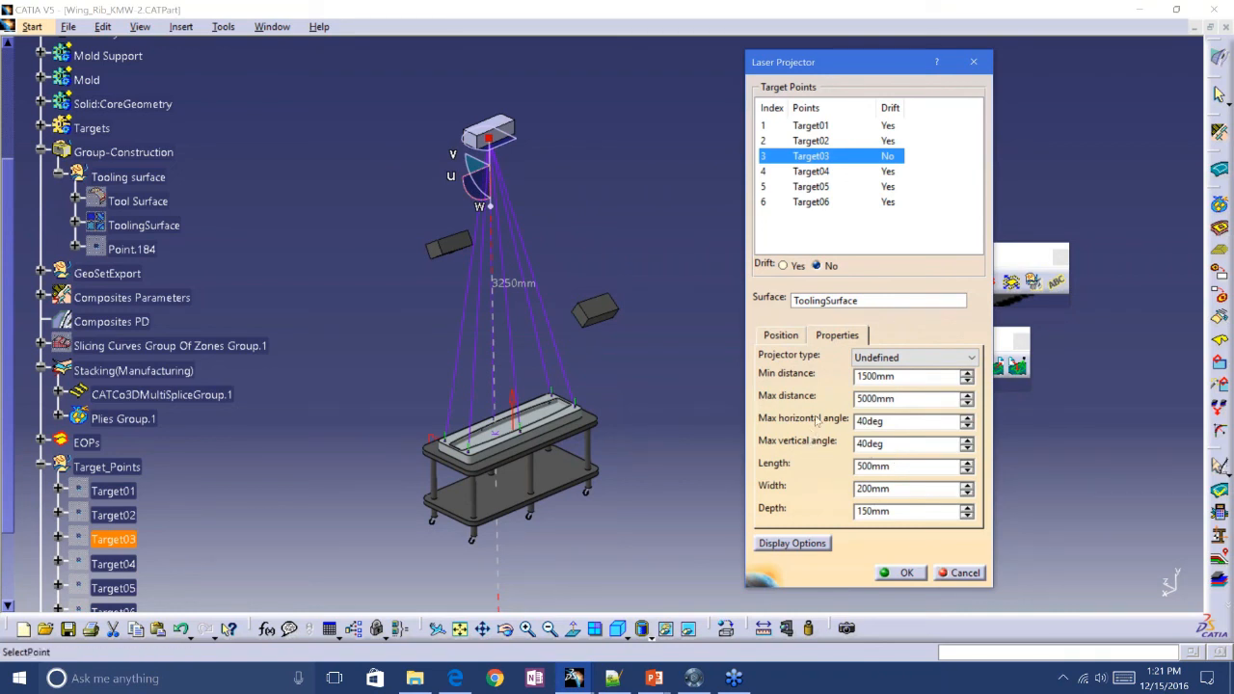
left_click(906, 358)
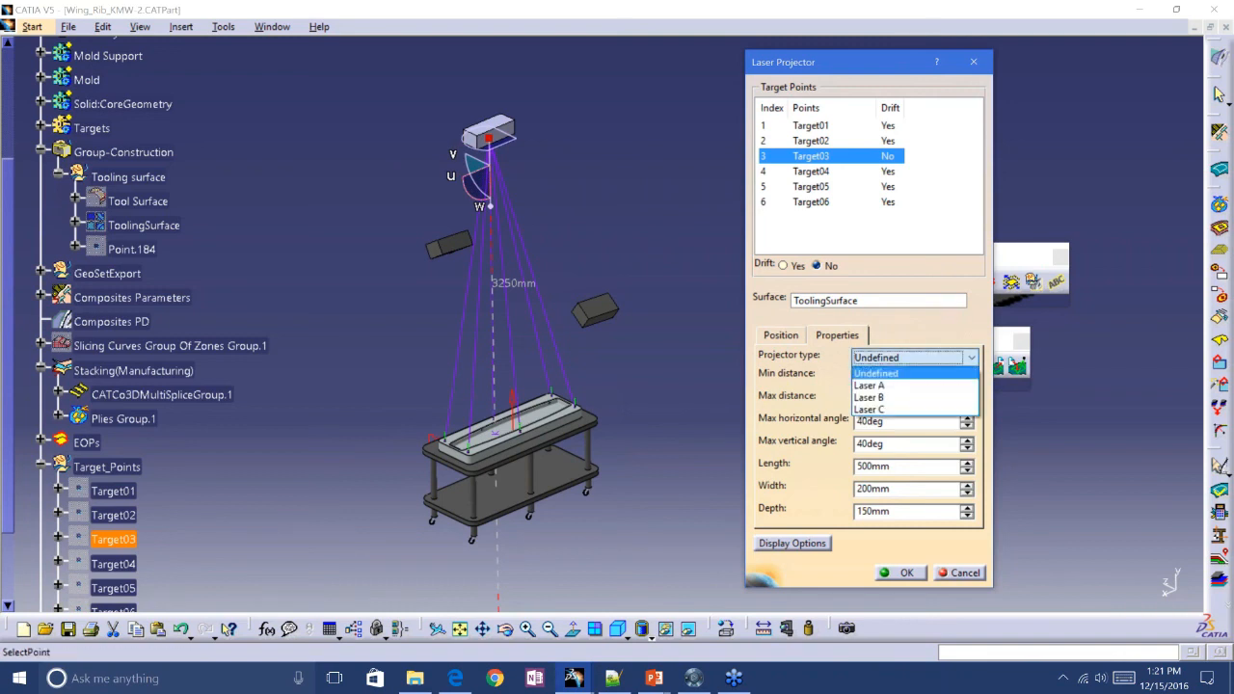
left_click(906, 385)
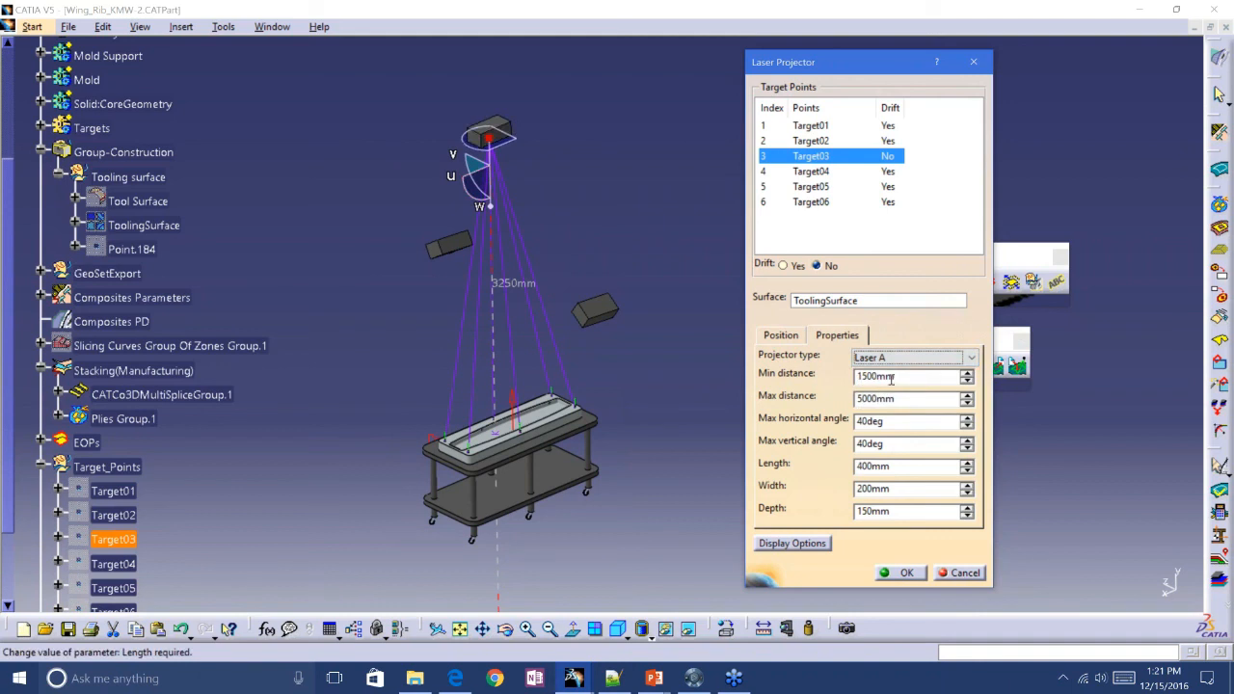
left_click(911, 358)
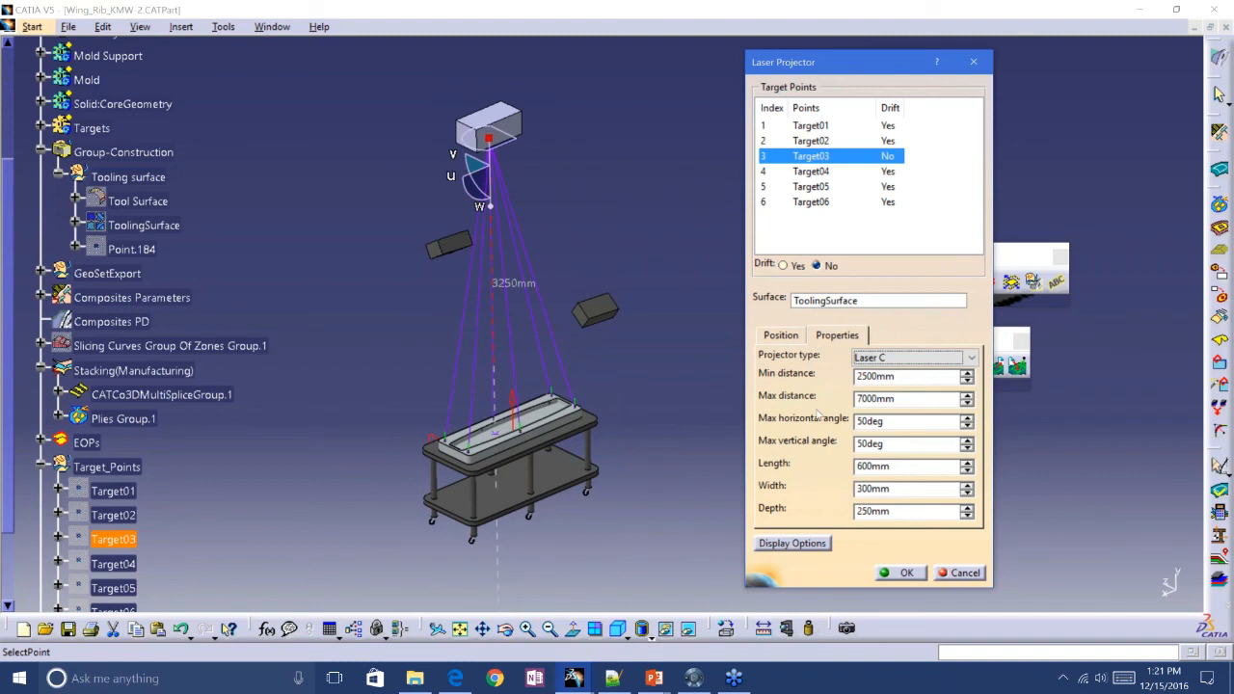
left_click(935, 357)
left_click(890, 386)
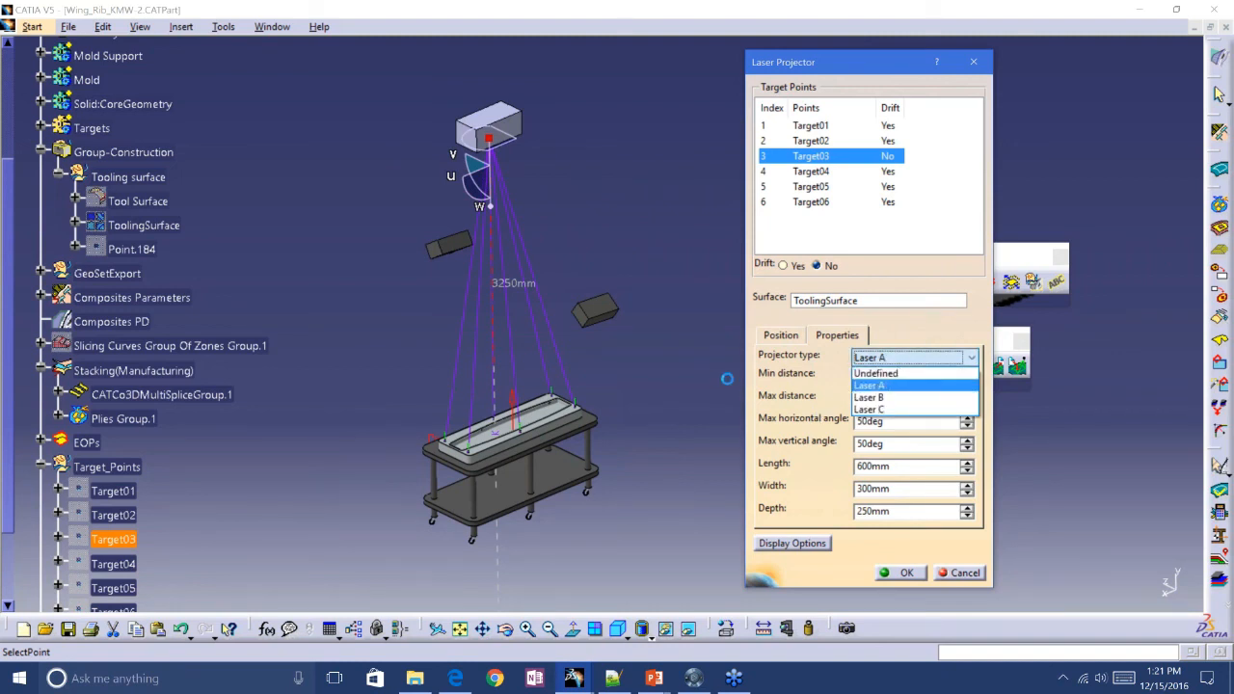
Reset the laser projector's position with the target points
left_click(782, 337)
left_click(861, 360)
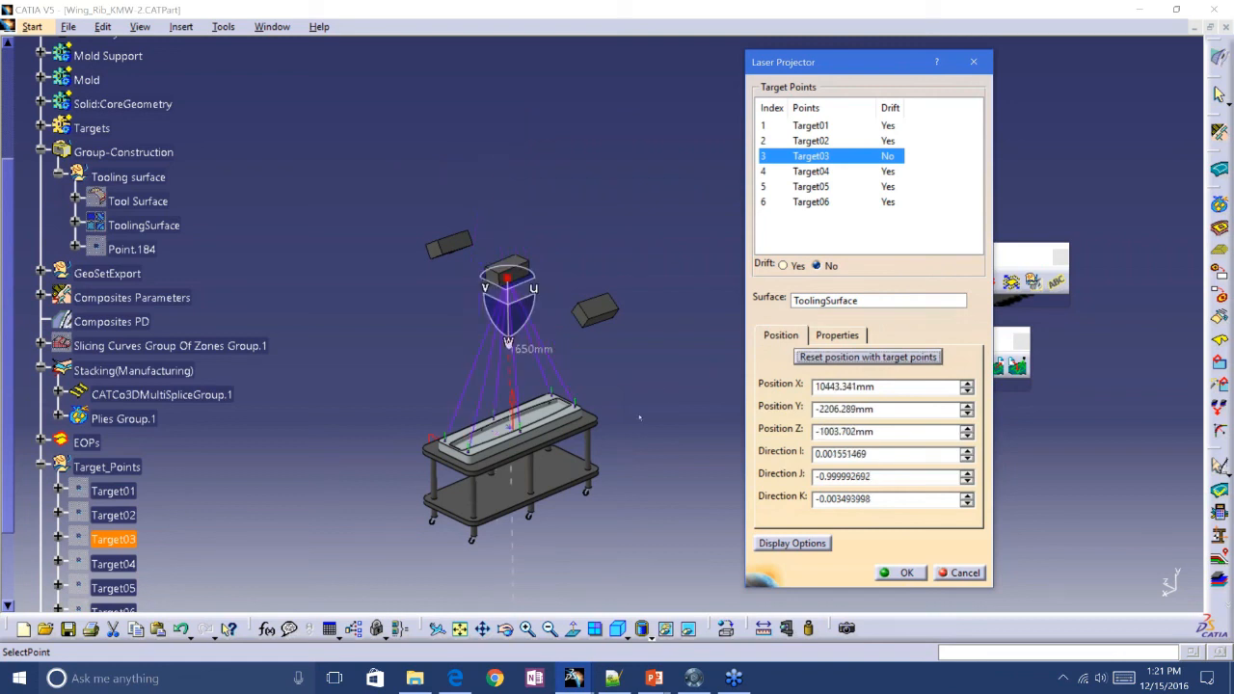
middle_click_drag(587, 438, 683, 273)
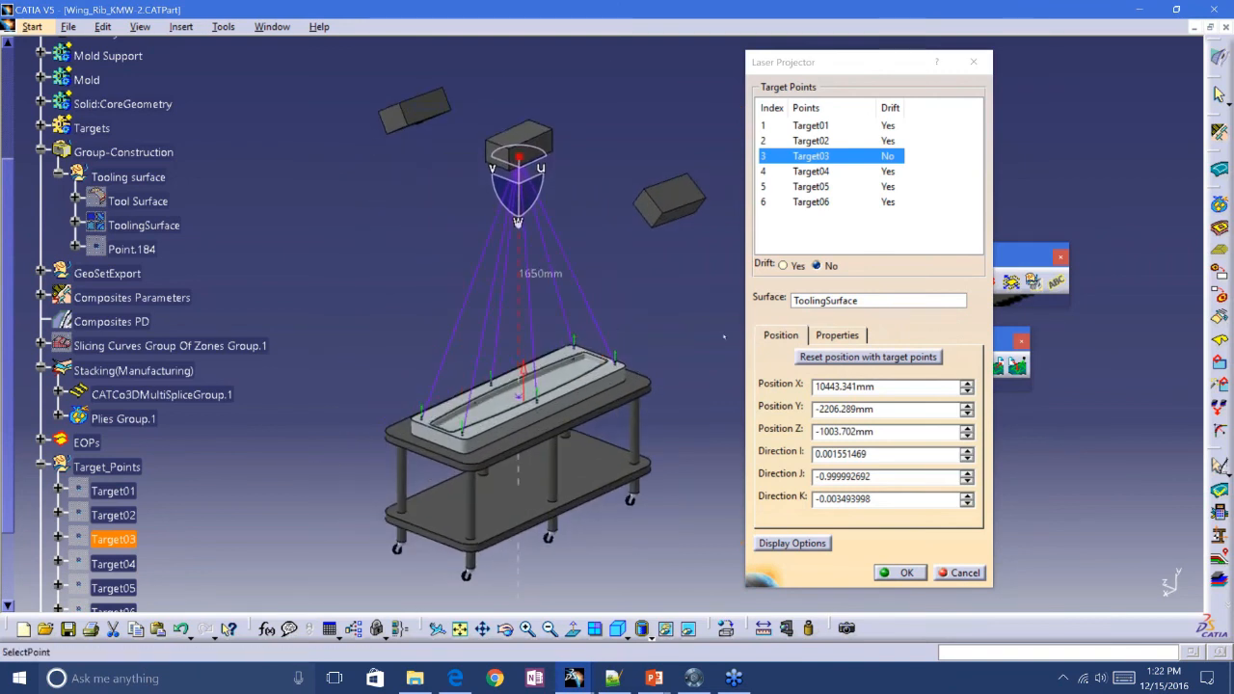
Hide and show again the normal vectors and the projector rays through the projector's display options
left_click(796, 545)
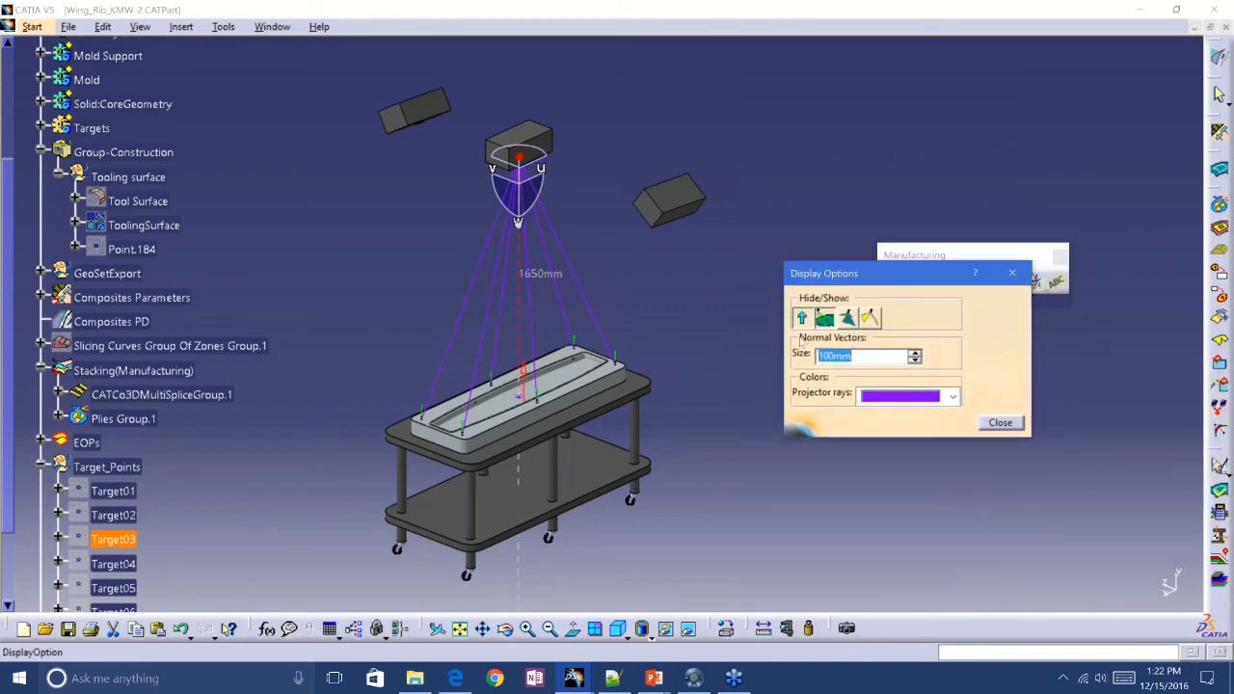
left_click(801, 317)
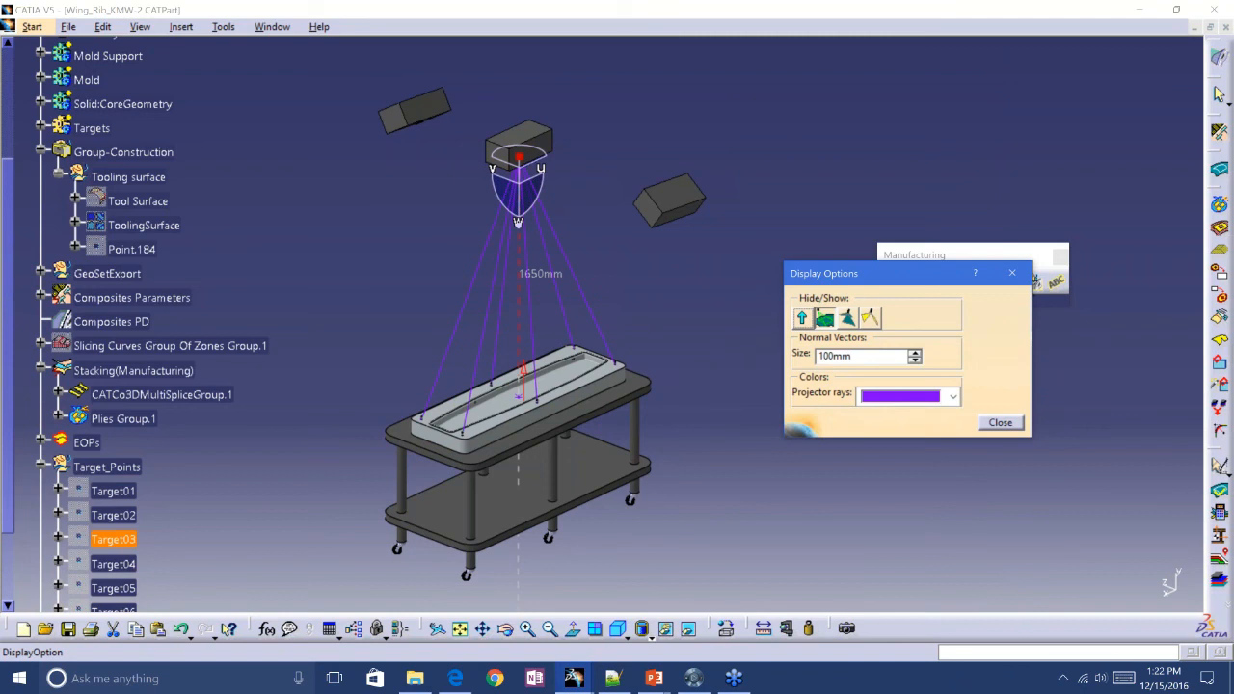
left_click(801, 317)
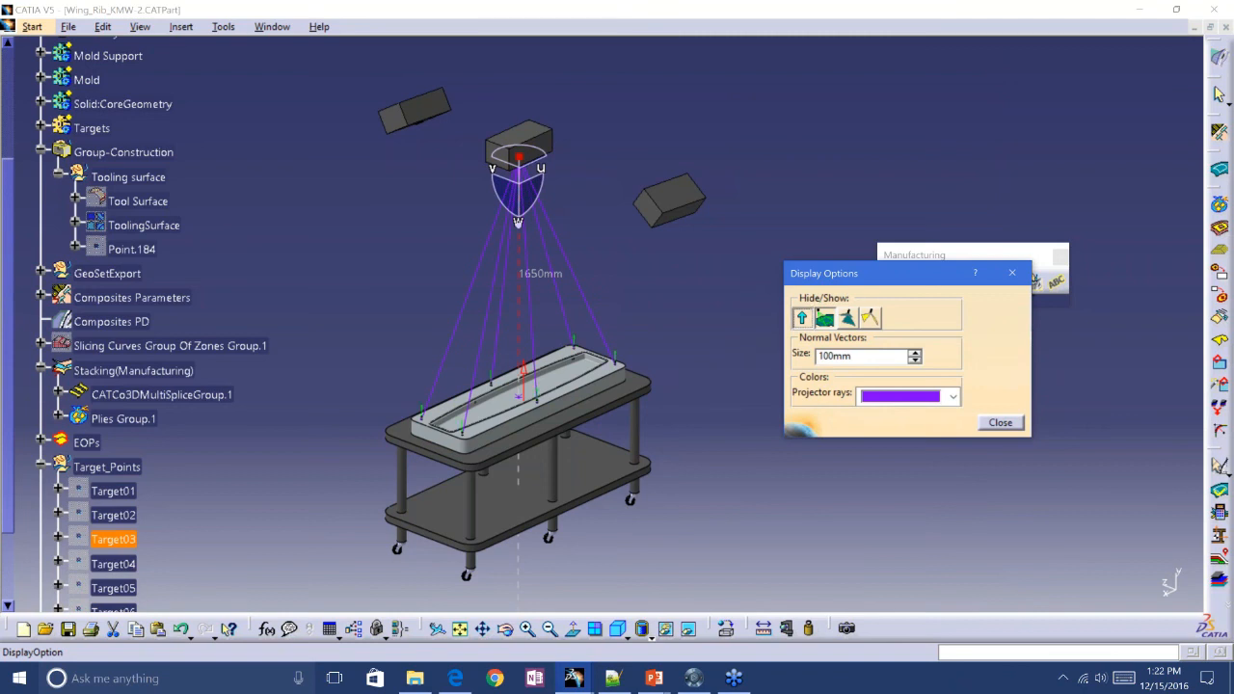
left_click(825, 321)
left_click(825, 321)
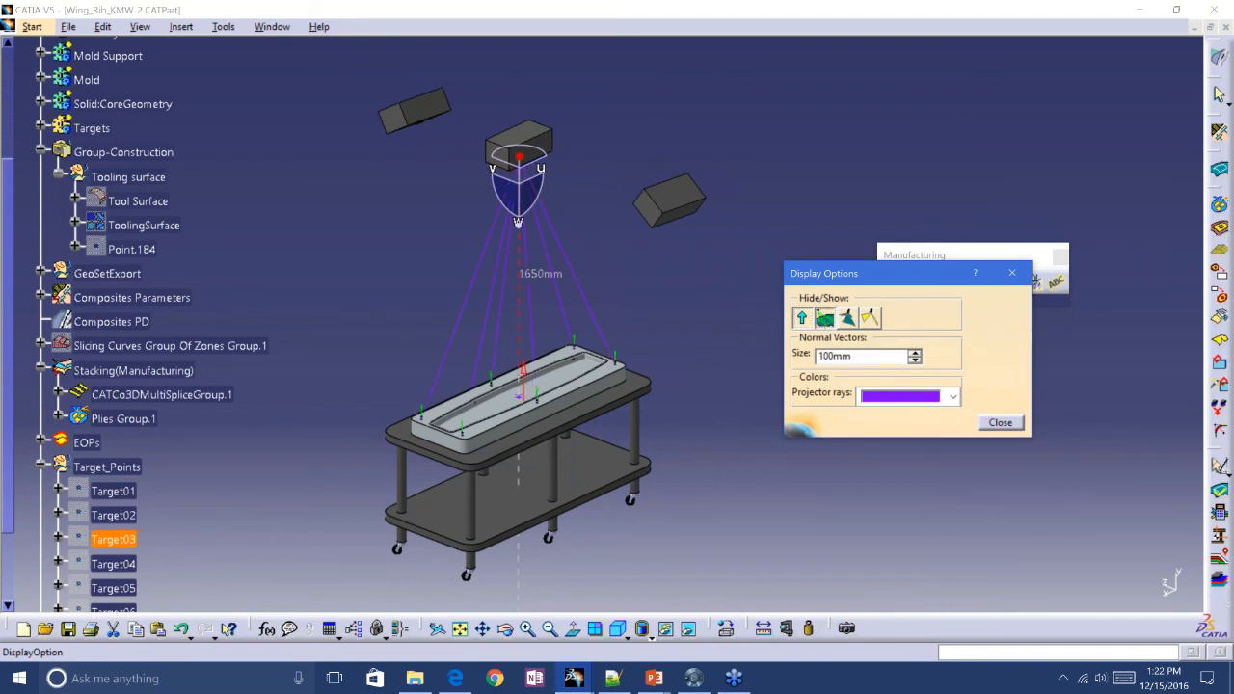
Try salmon pink for the projector rays in the display options and set their colour back to purple
left_click(951, 396)
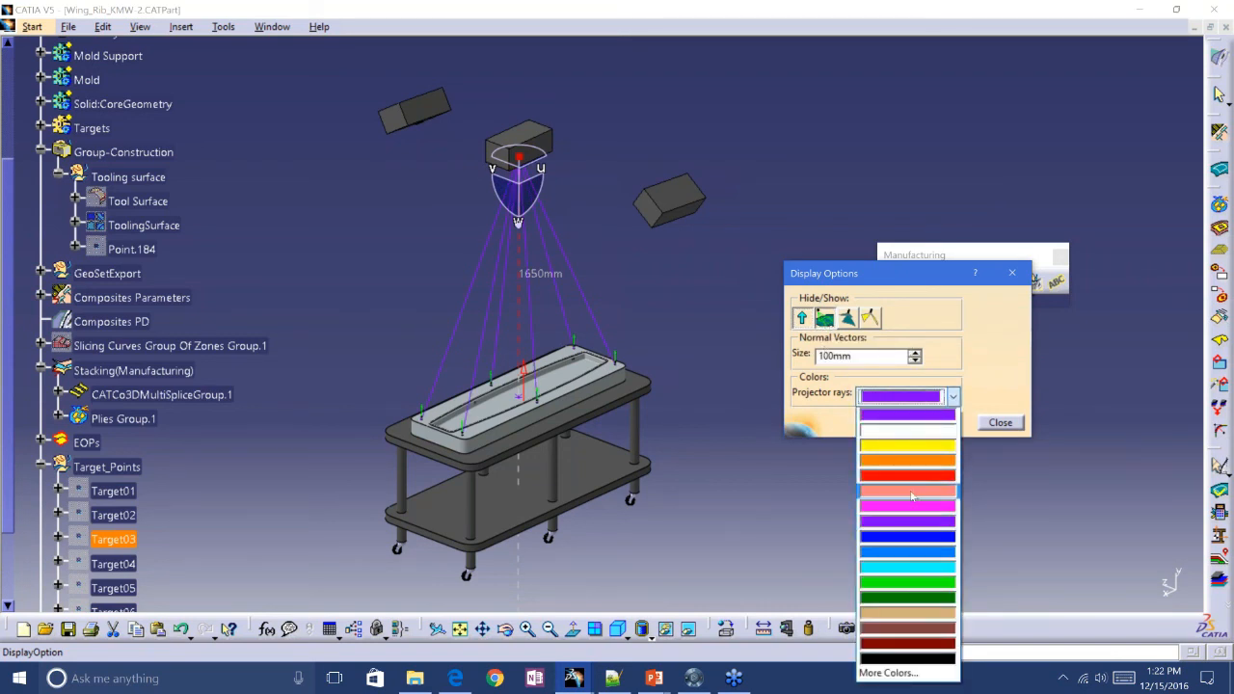
left_click(912, 494)
left_click(951, 397)
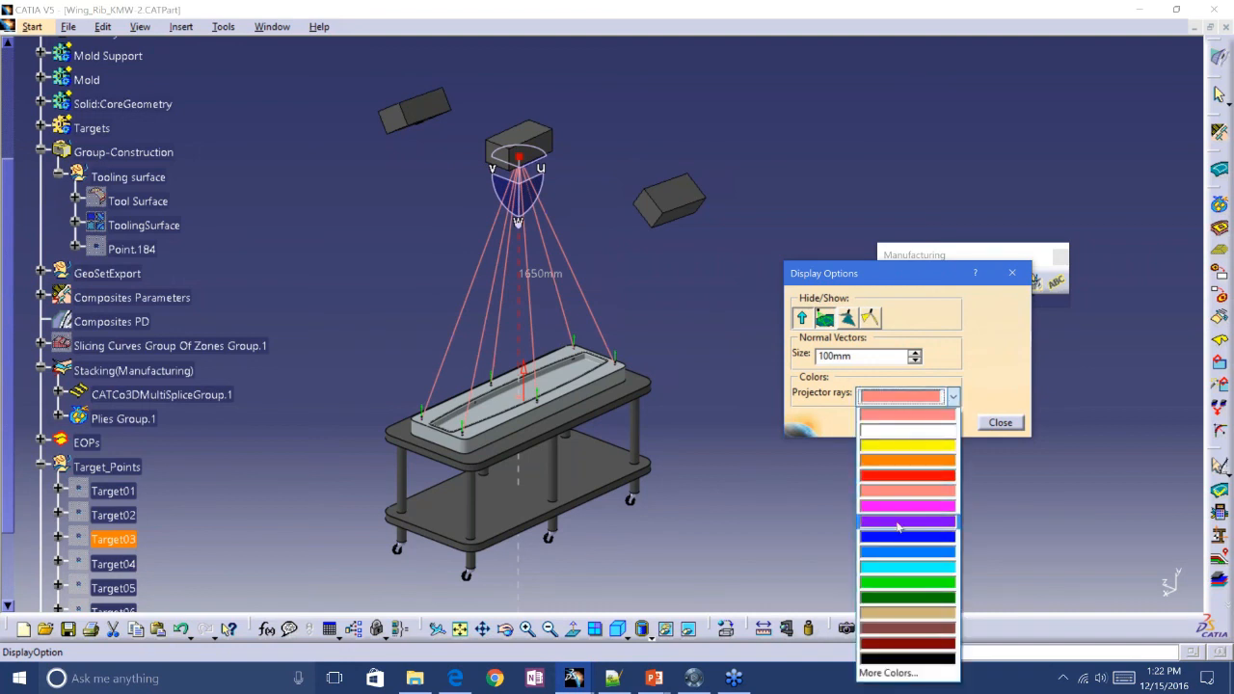
left_click(898, 522)
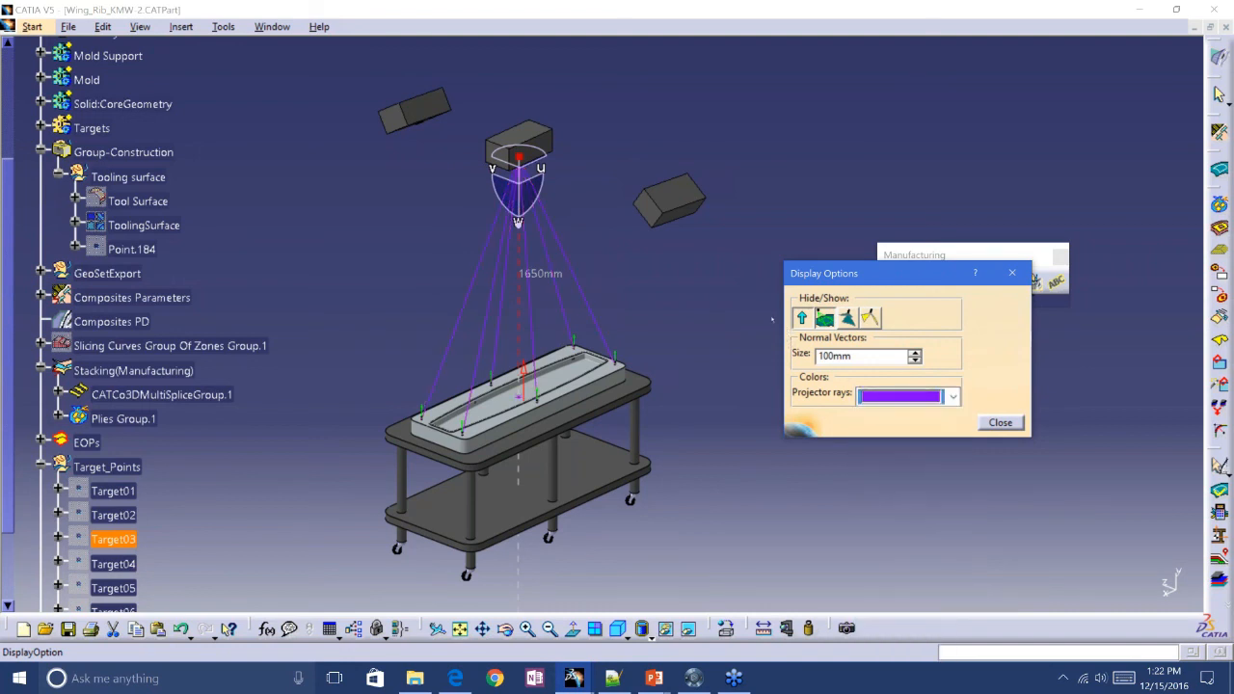
Show the laser projector's projection range and inspect how it covers the mold and table from several angles
left_click(848, 320)
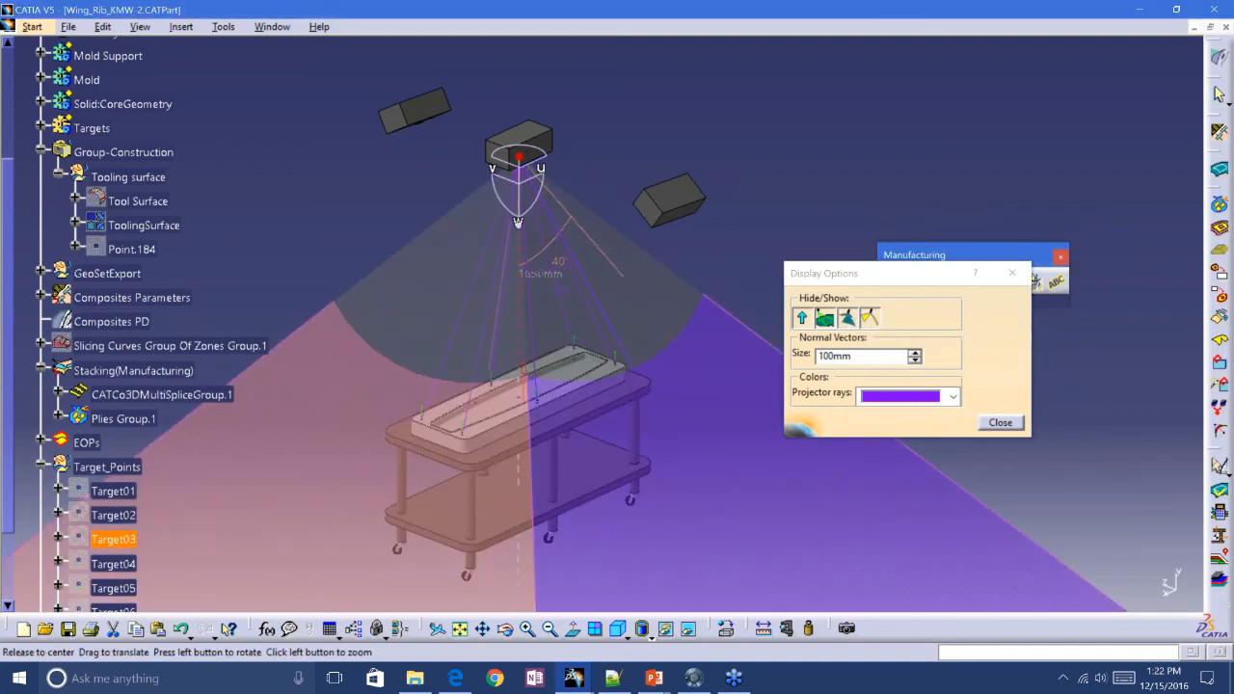
middle_click_drag(517, 222, 566, 278)
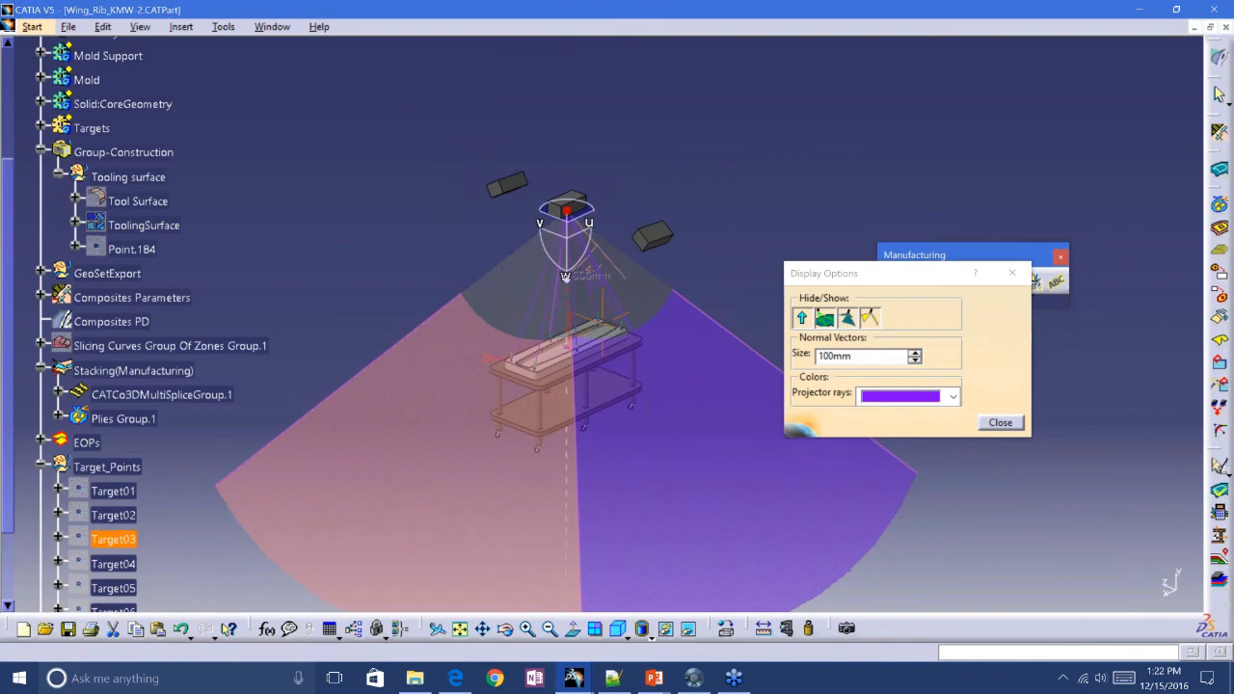
middle_click_drag(590, 432, 521, 578)
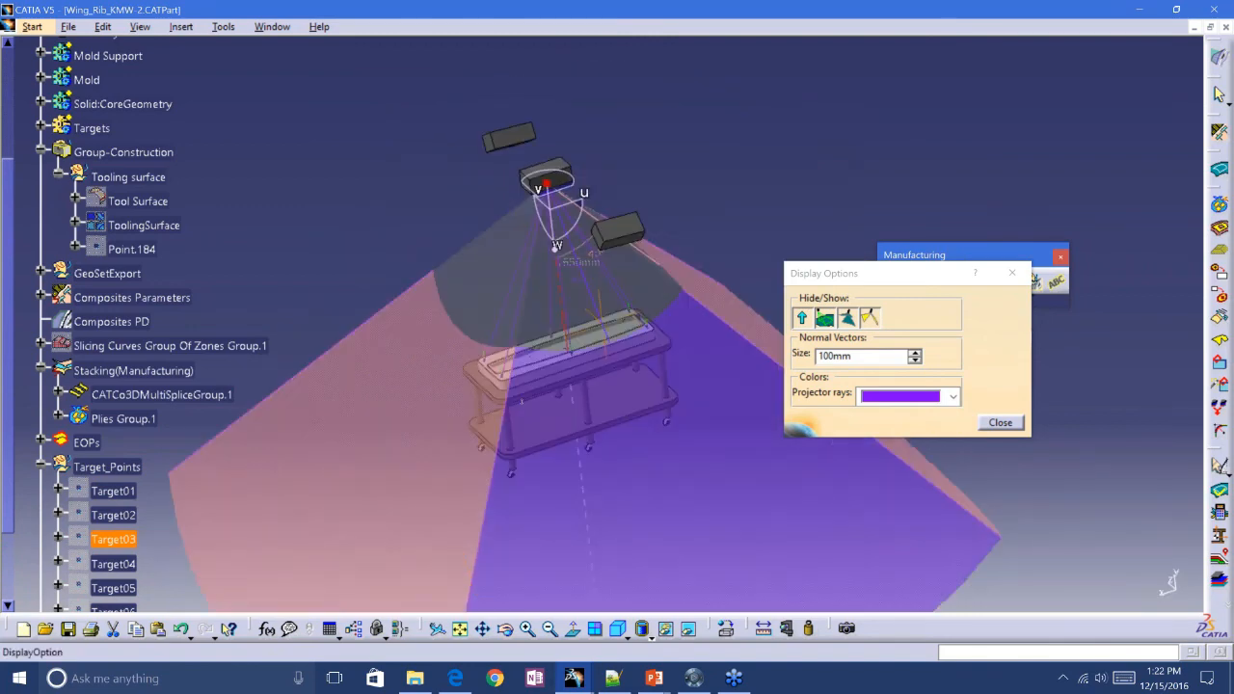
middle_click_drag(567, 186, 587, 207)
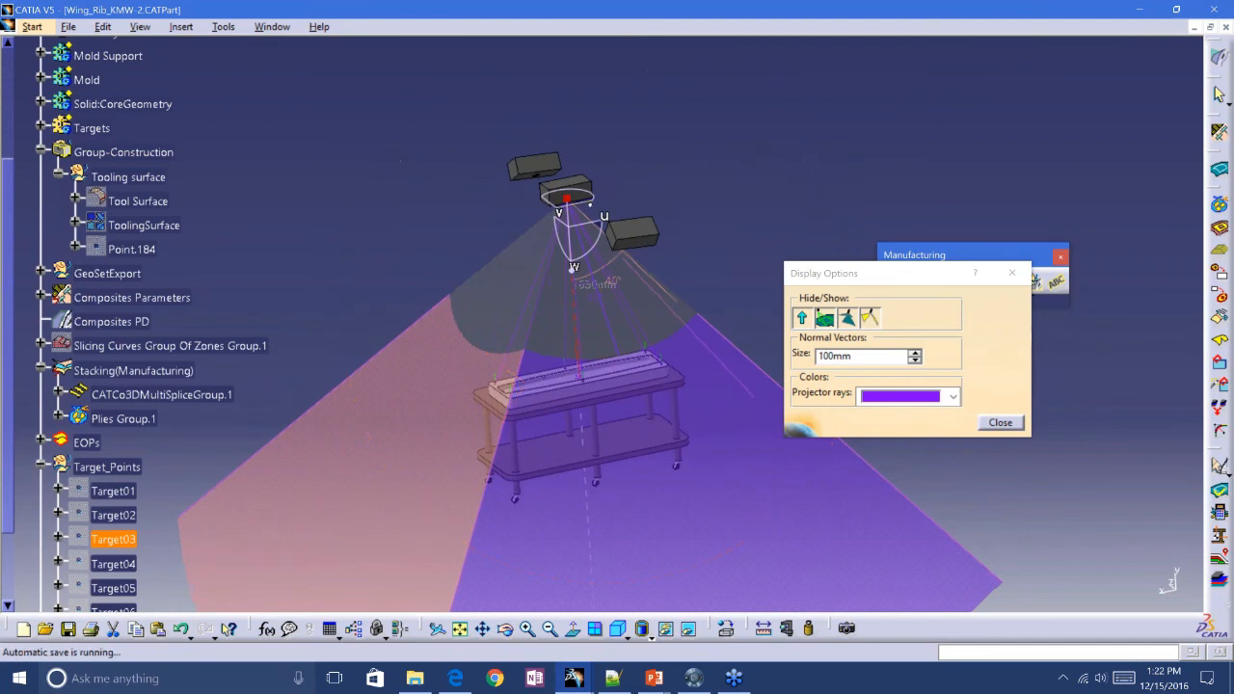
Move the laser projector sideways to about 9159 mm in X, check the range coverage, and hide the projection range
left_click_drag(587, 223, 735, 181)
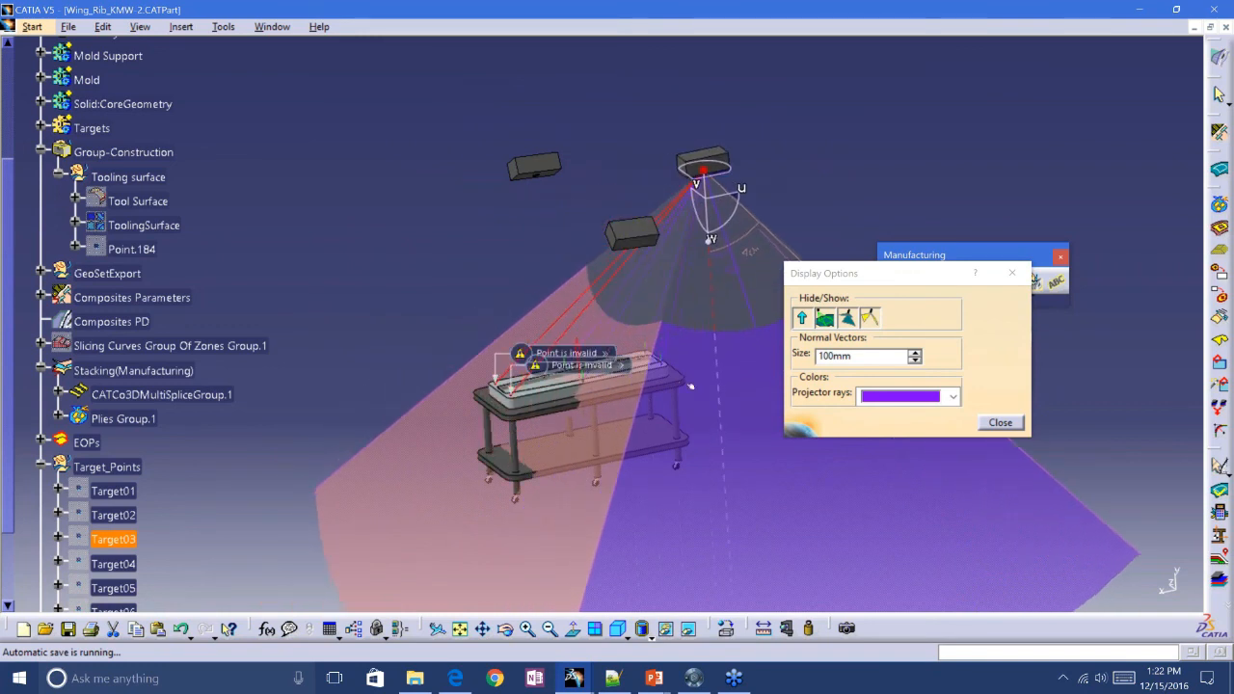
middle_click_drag(734, 182, 705, 179)
middle_click_drag(678, 411, 673, 382)
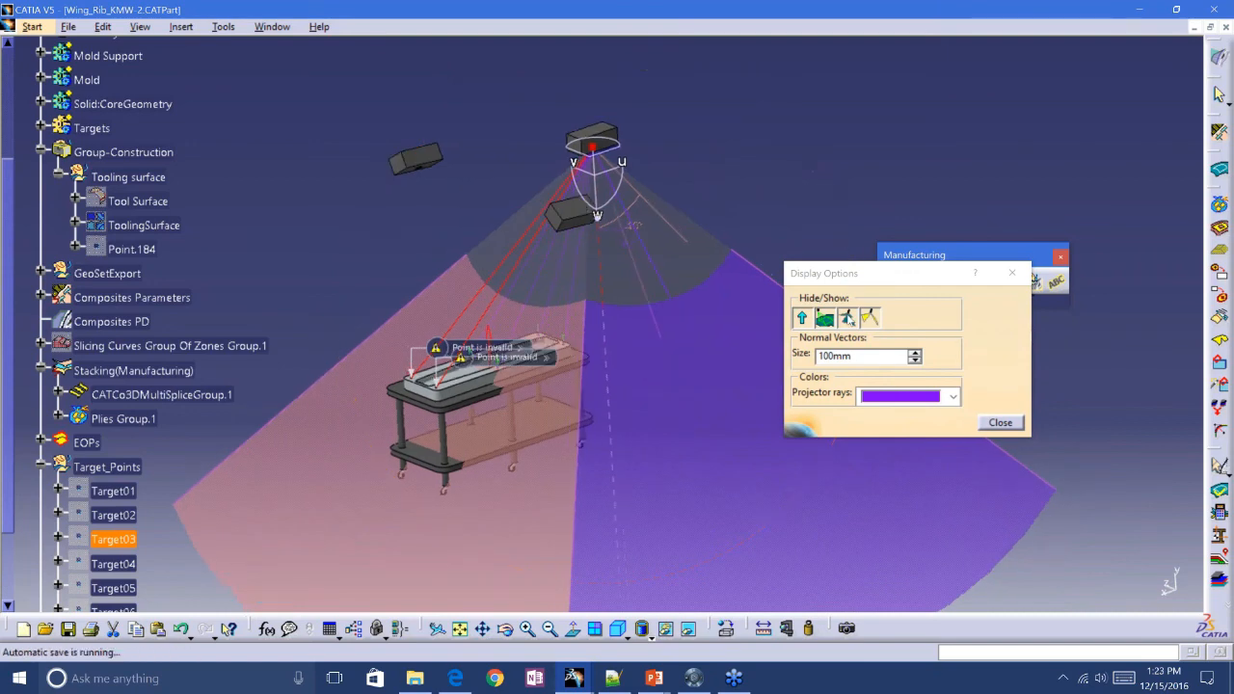
left_click(867, 317)
left_click(999, 423)
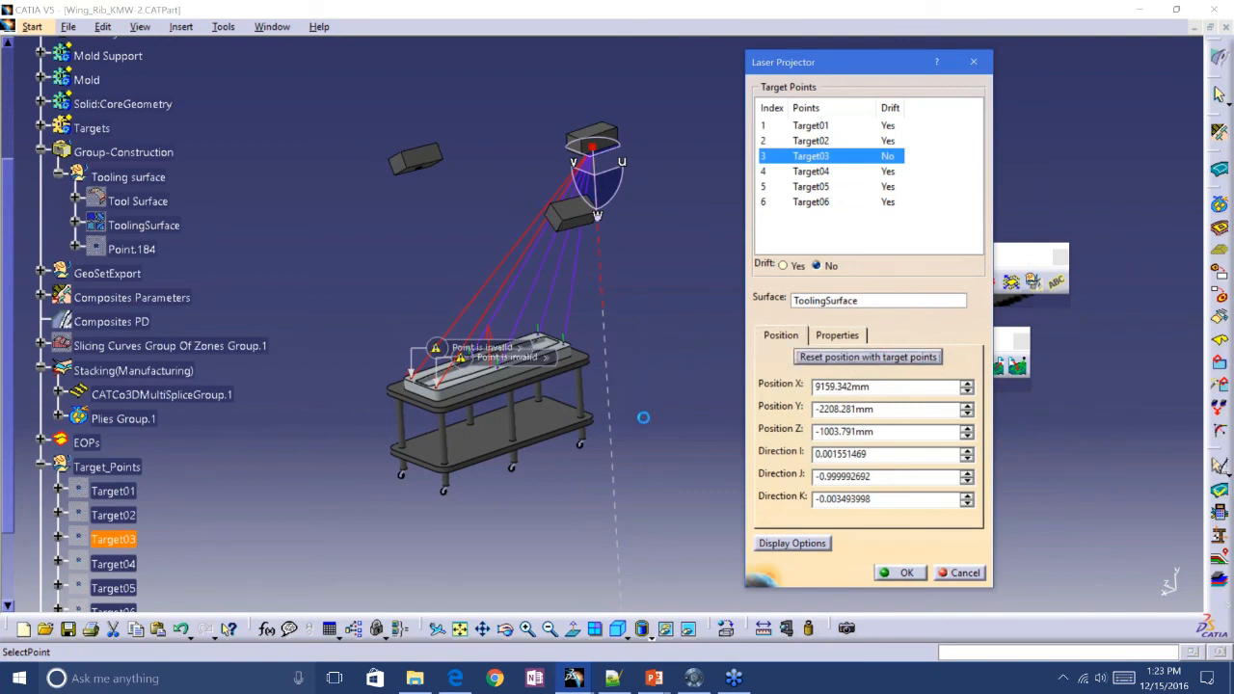
Reset the projector's position with the target points and accept the laser projector definition
middle_click_drag(643, 417, 677, 416)
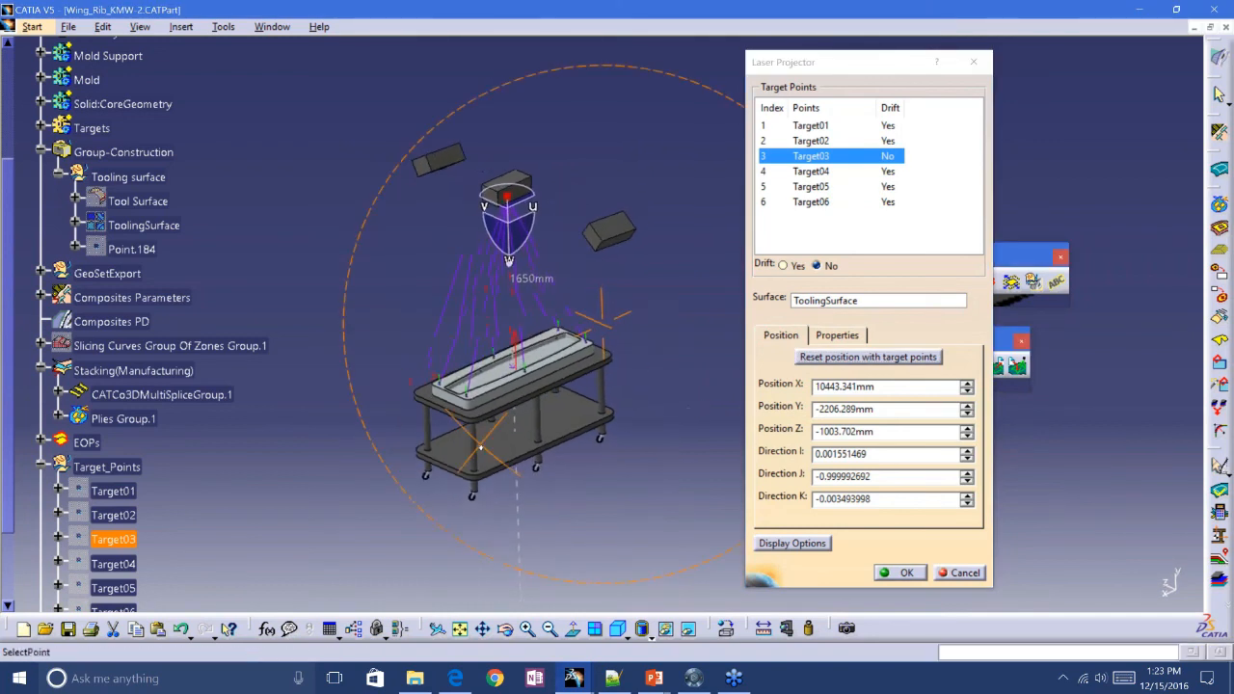
left_click(899, 575)
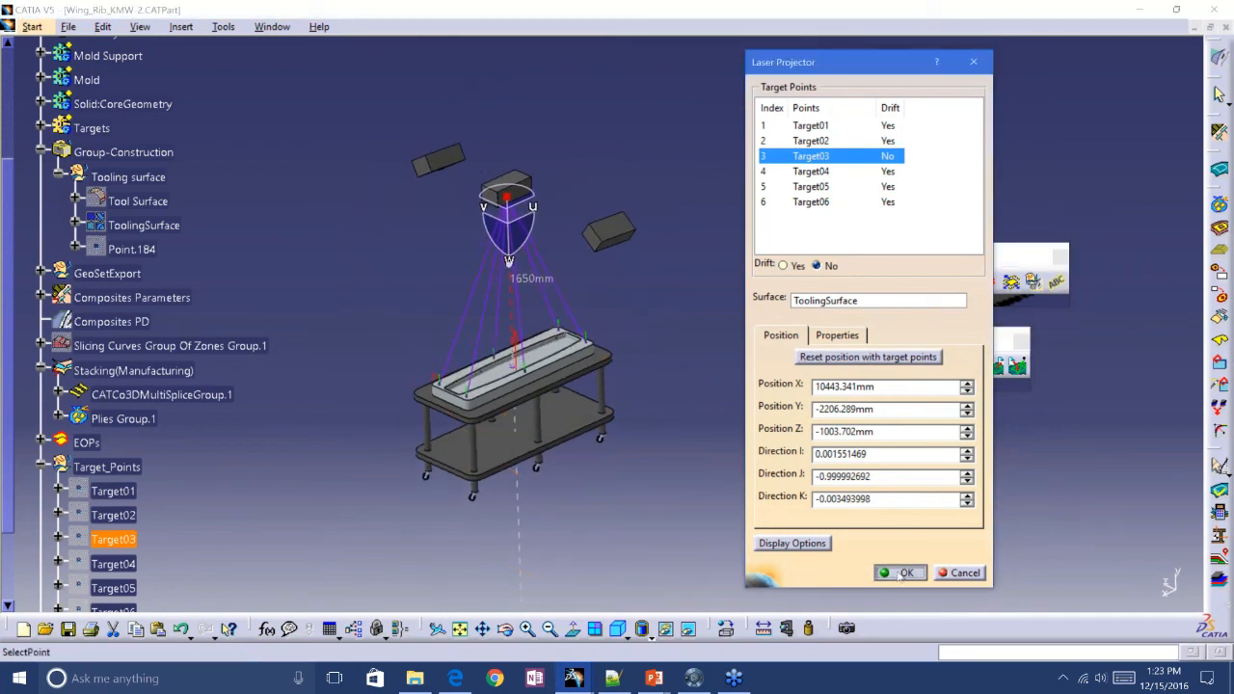
middle_click_drag(598, 404, 673, 390)
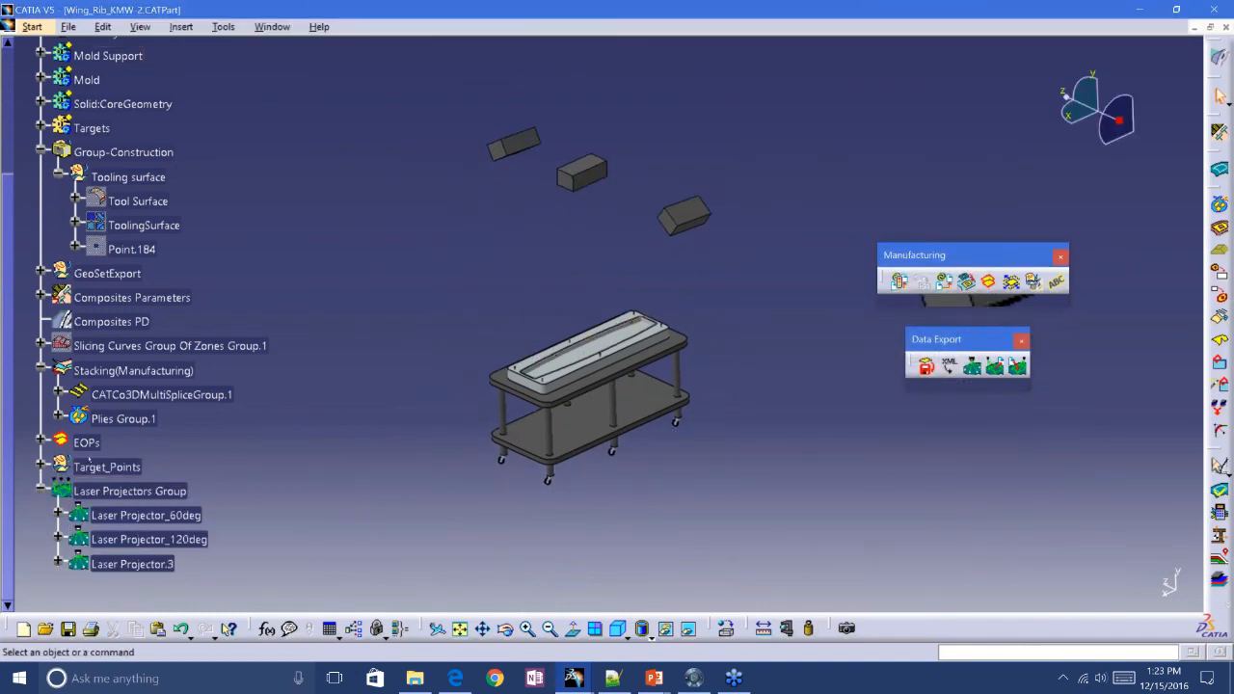
Rename the feature Laser Projector.3 as "Laser Projector._90deg"
scroll(287, 468, "down", 2)
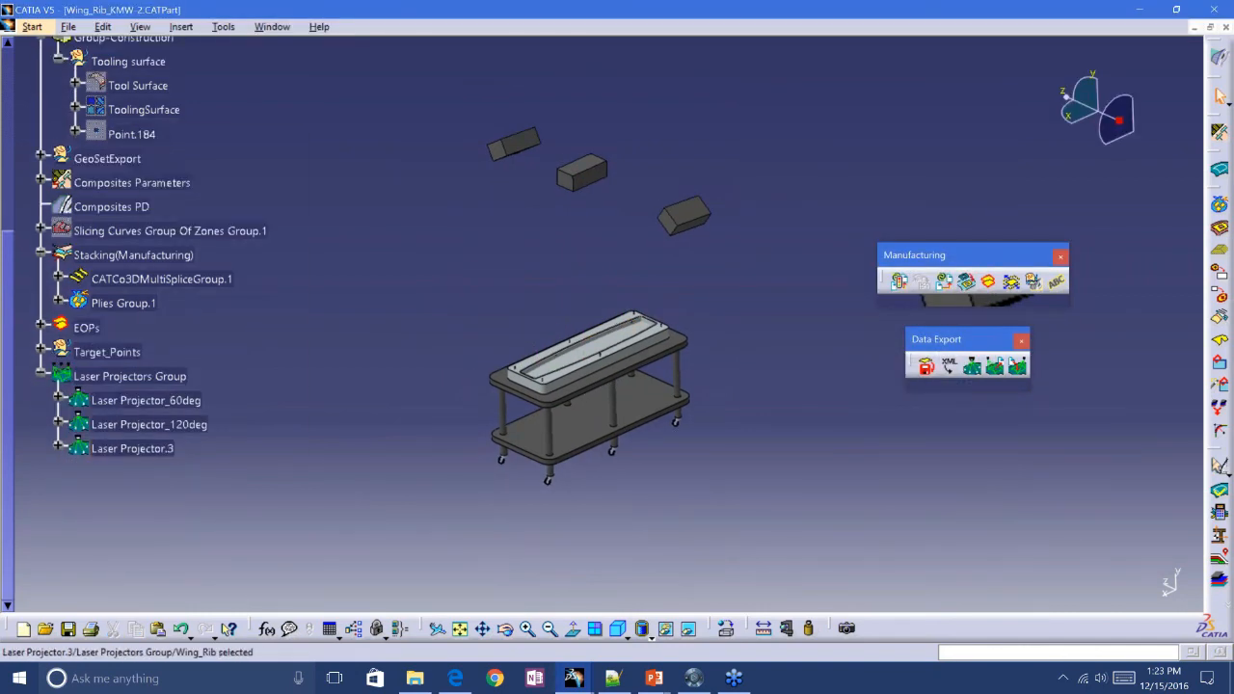
right_click(141, 448)
left_click(211, 200)
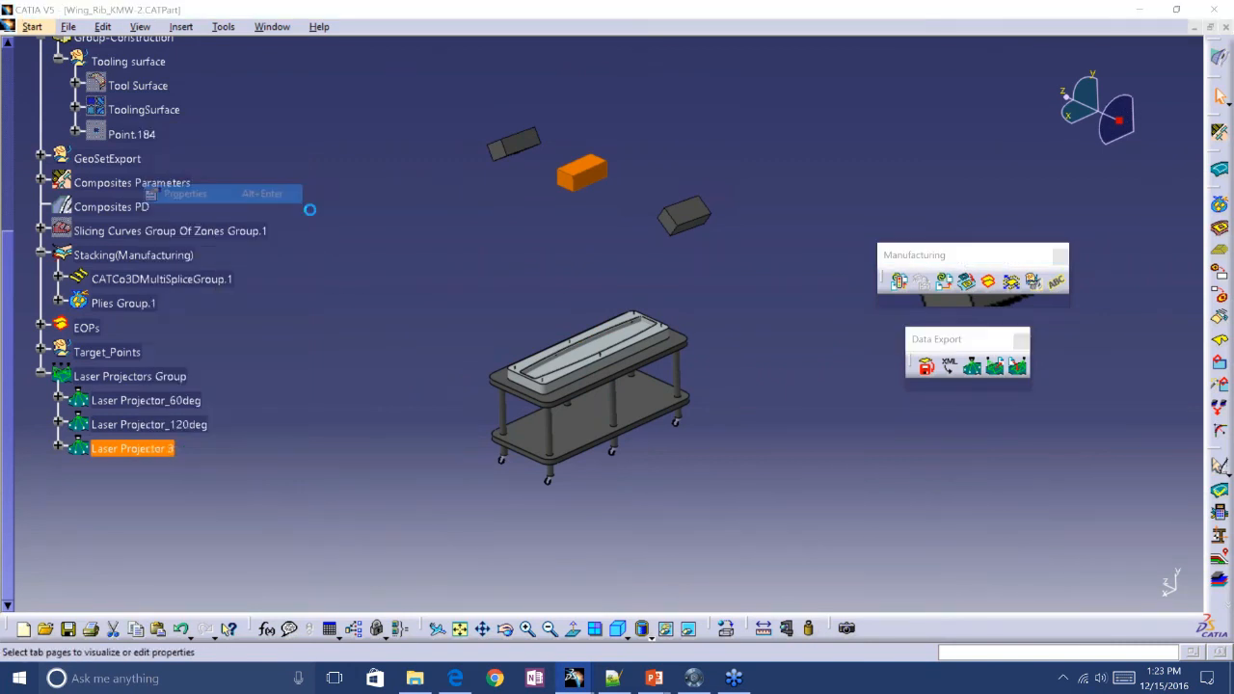
left_click(621, 236)
key("BackSpace")
type("_9")
type("eg")
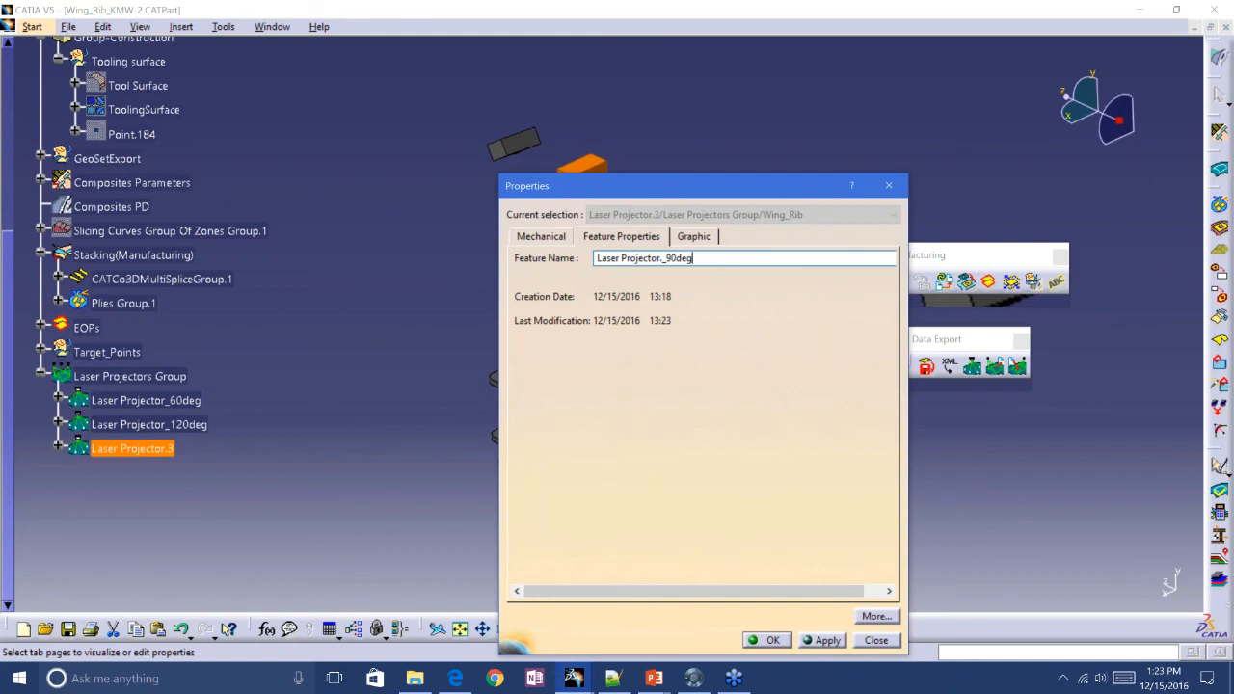
left_click(780, 641)
right_click(173, 450)
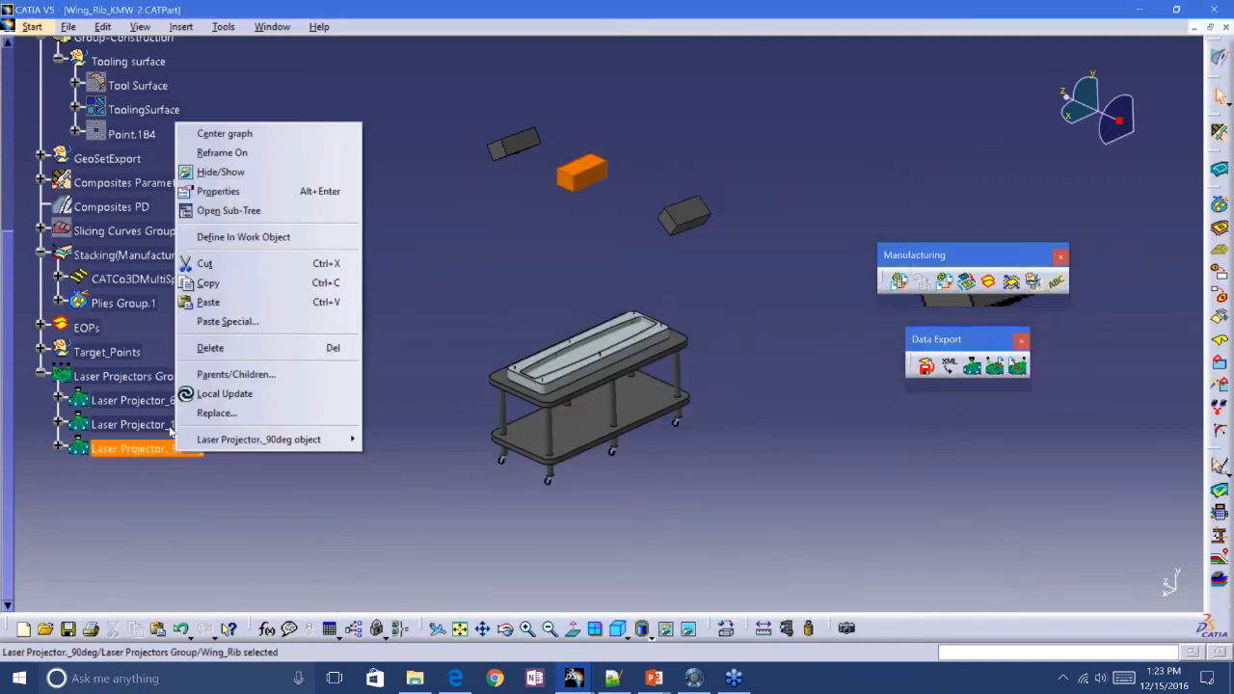
left_click(219, 190)
Reorder the Laser Projectors Group so the 90deg projector sits between the 60deg and 120deg projectors
right_click(143, 376)
mouse_move(168, 367)
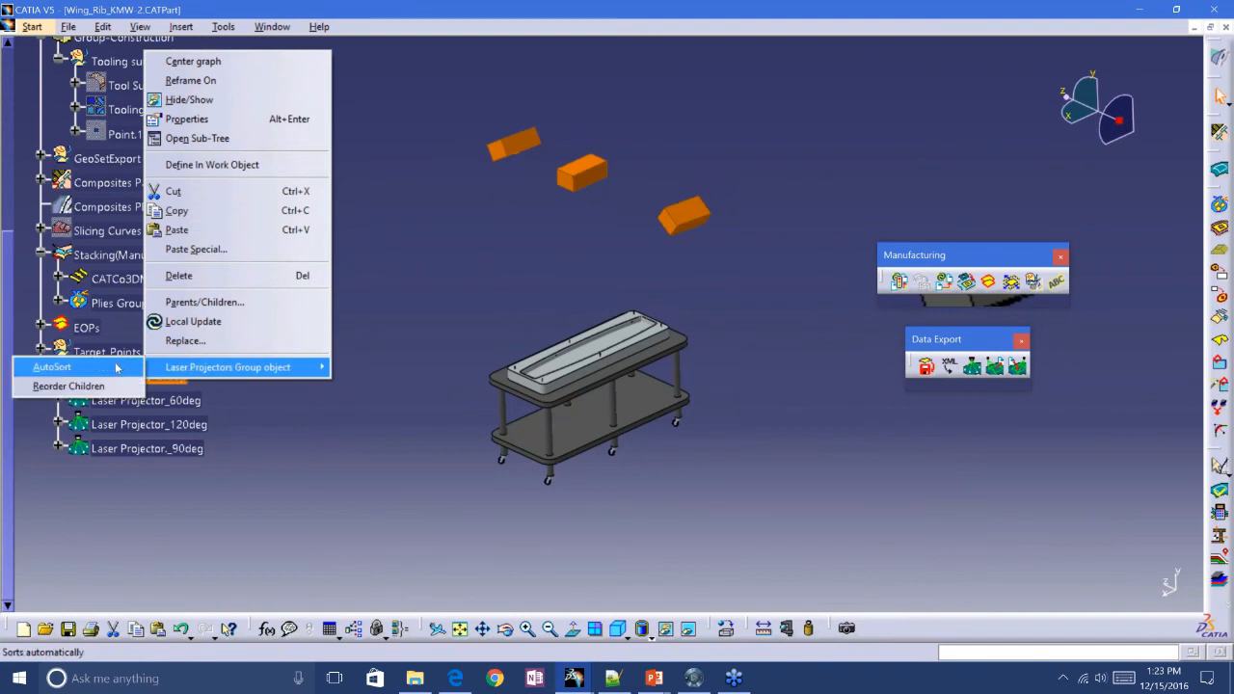
left_click(68, 385)
left_click(1078, 538)
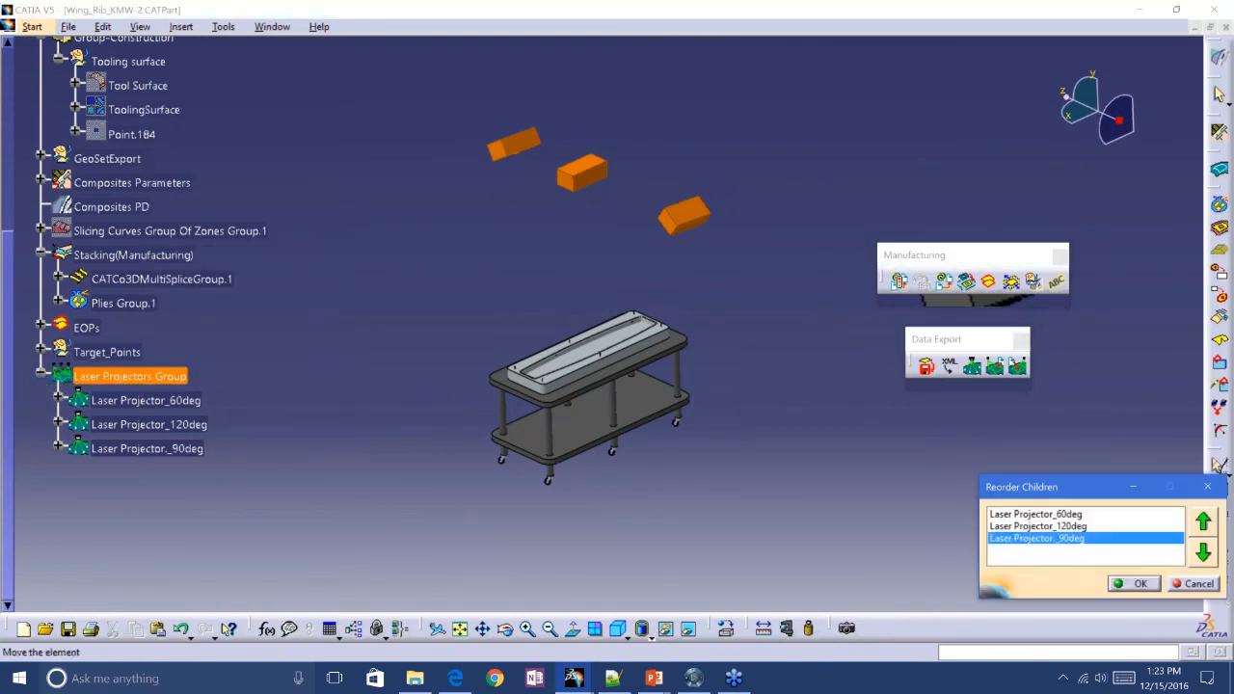
left_click(1203, 520)
left_click(1134, 583)
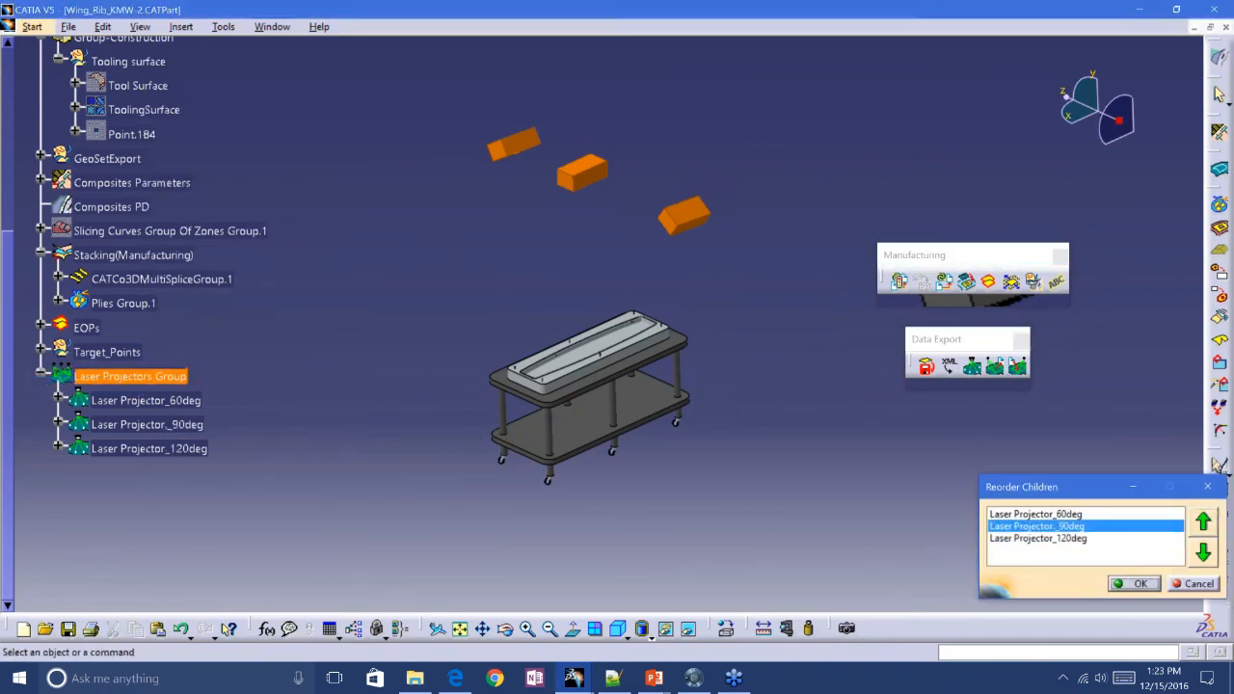
Examine the position and direction parameters stored under Laser Projector_120deg in the tree and collapse it again
left_click(58, 448)
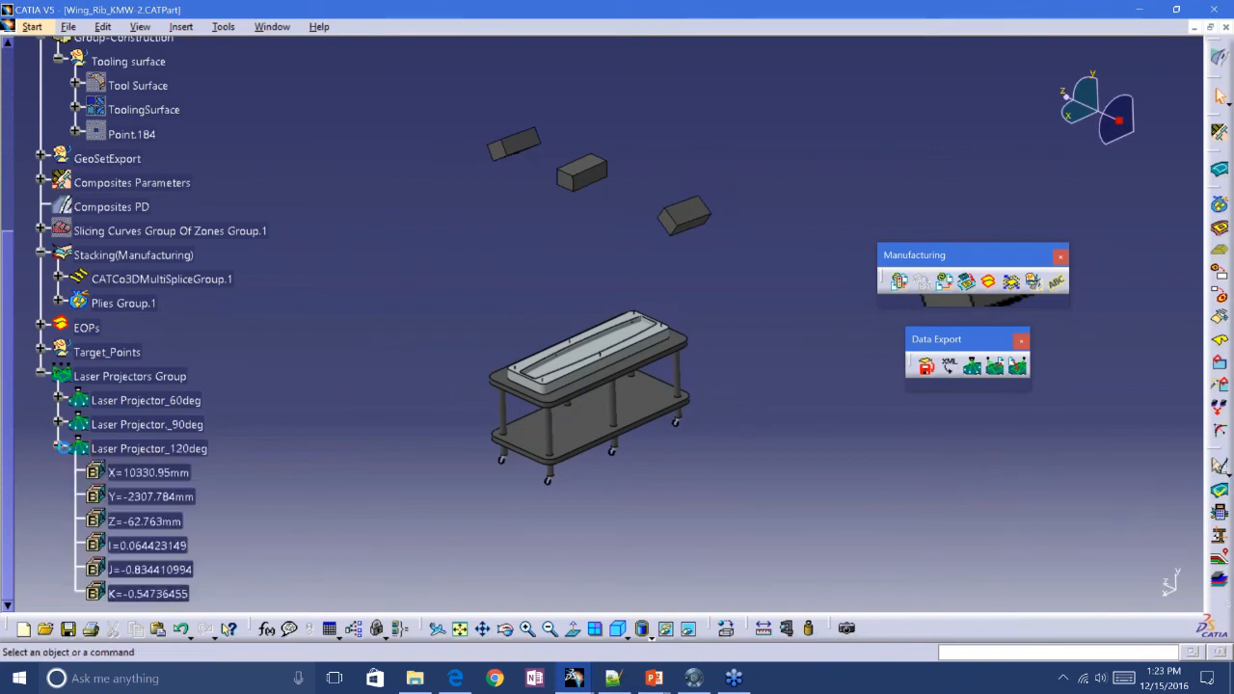
scroll(242, 436, "down", 1)
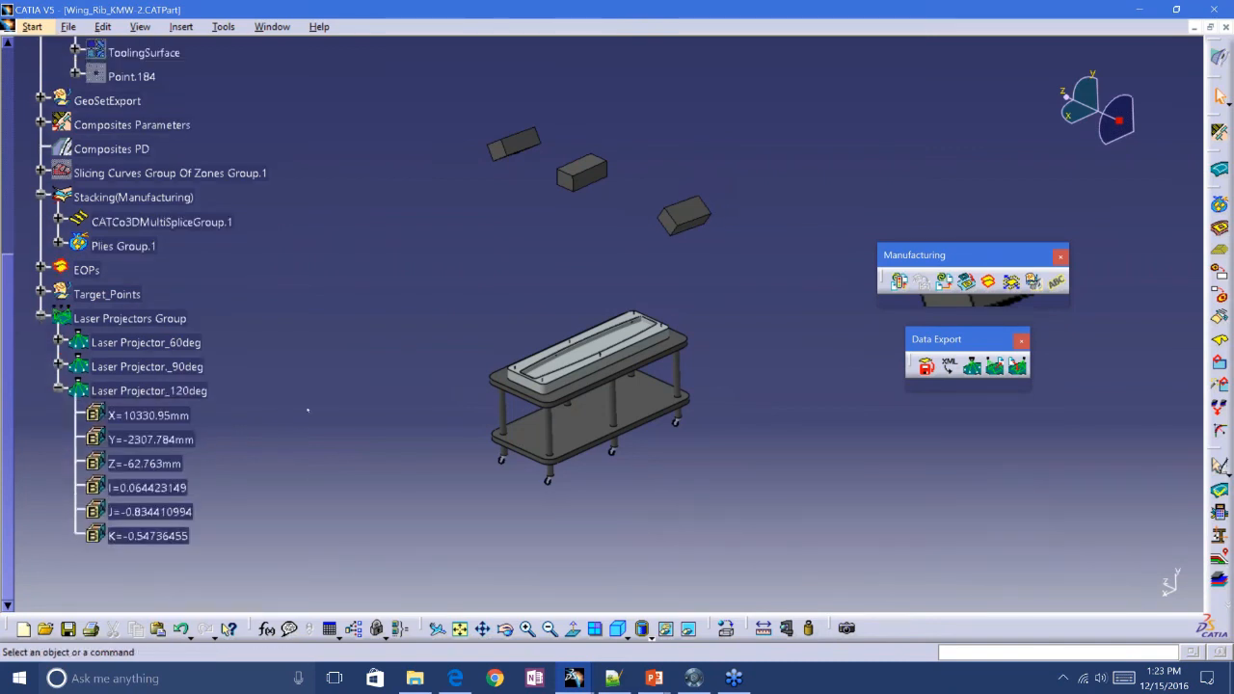
left_click(56, 391)
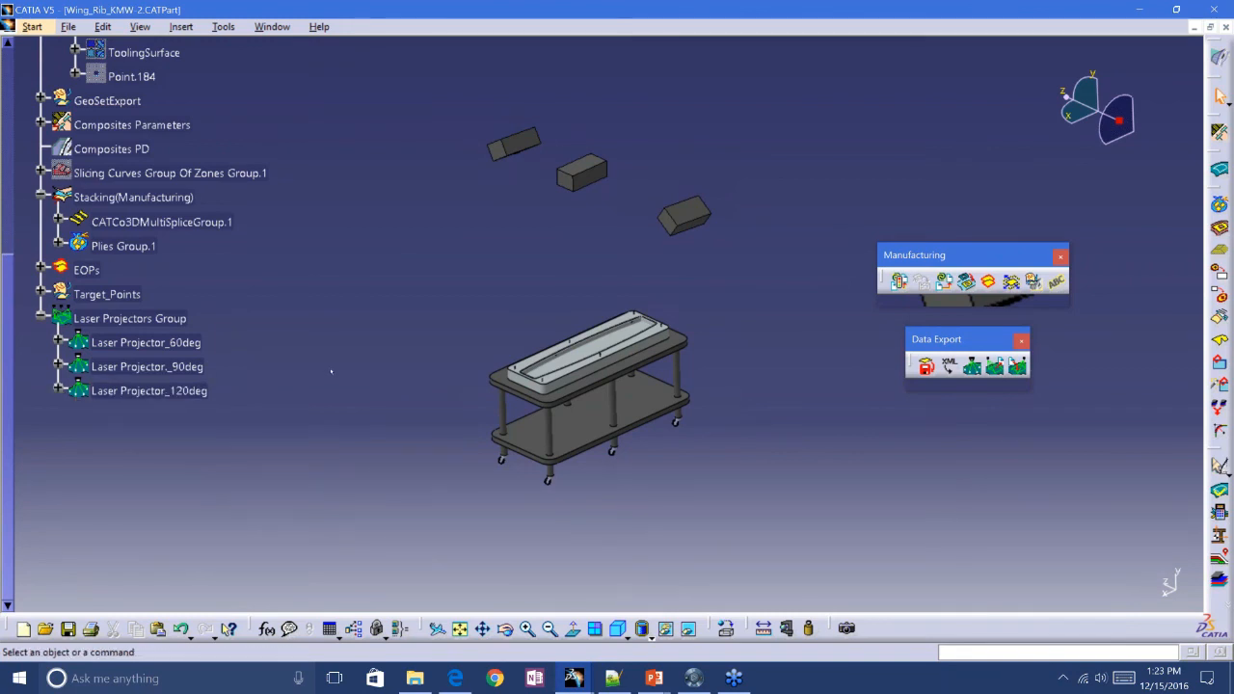
middle_click_drag(403, 382, 429, 385)
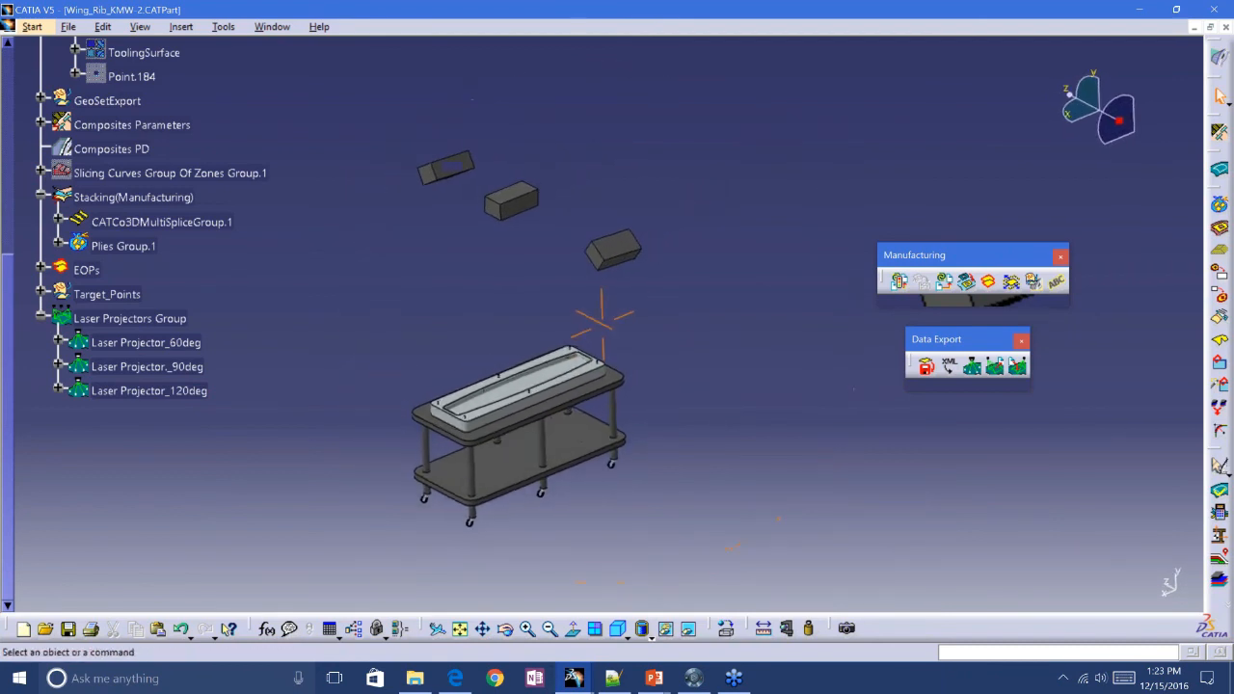
Open the Laser Projection settings of Composites Design in the program options and review the export and preview settings
left_click(216, 29)
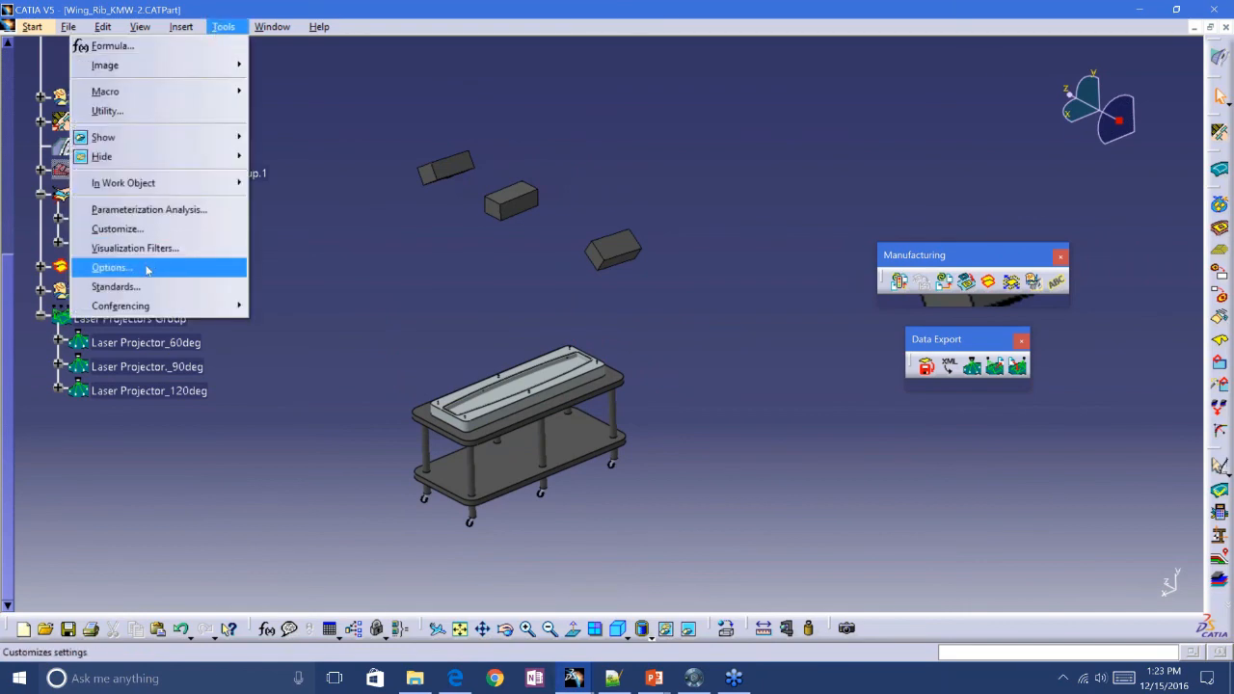
left_click(146, 270)
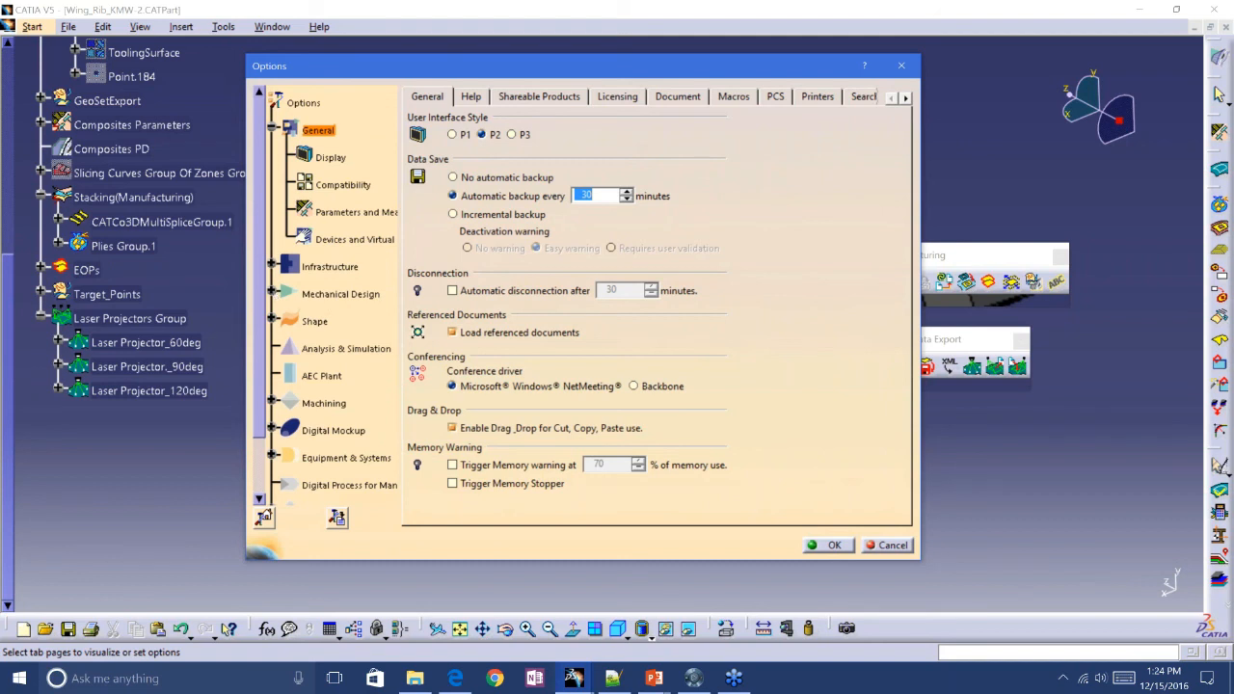
left_click(272, 293)
left_click(357, 419)
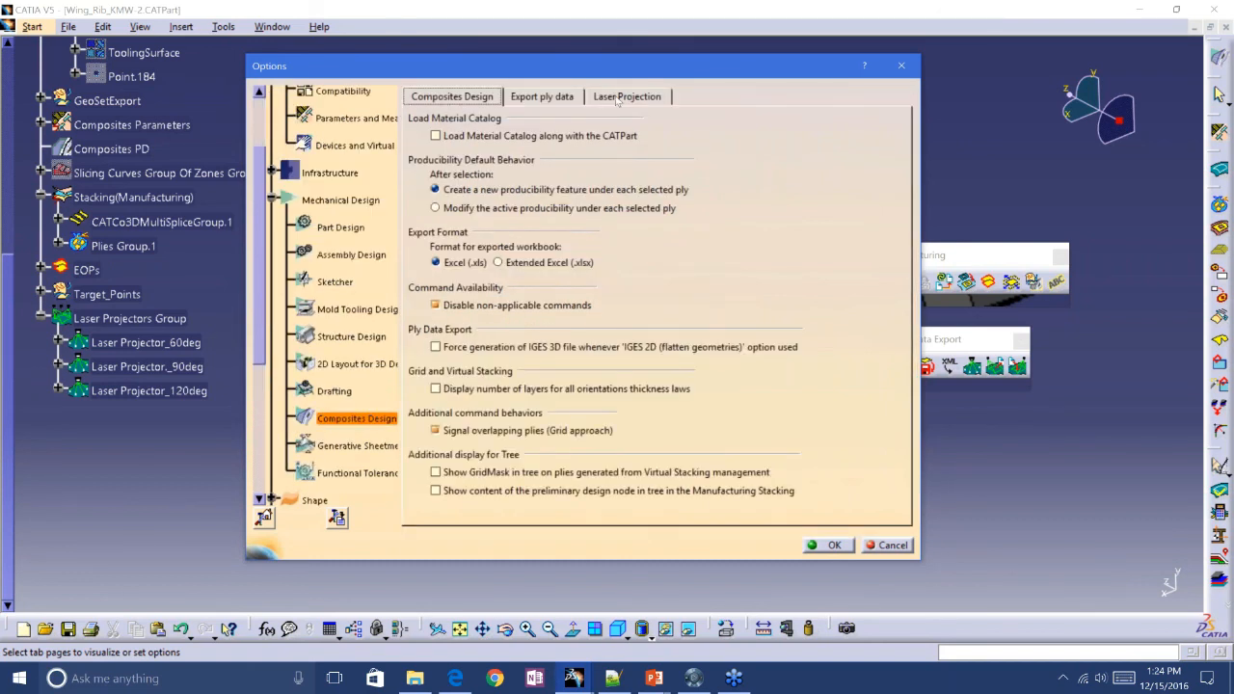
left_click(618, 99)
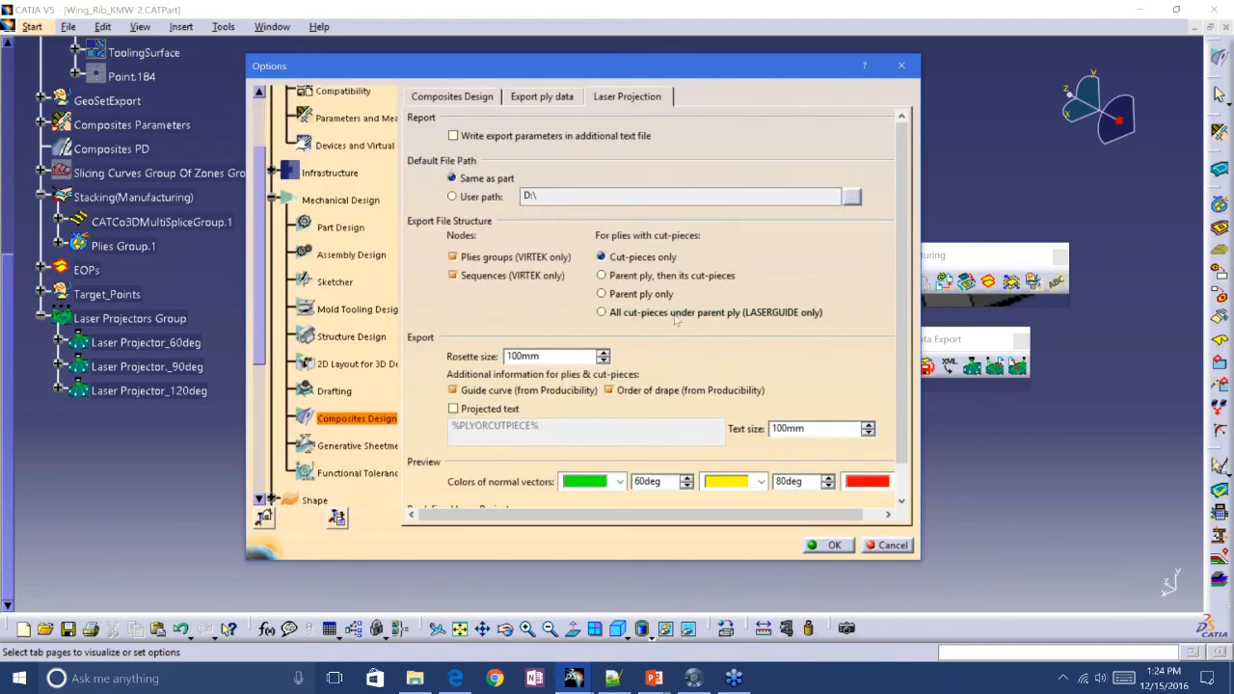
scroll(908, 417, "down", 2)
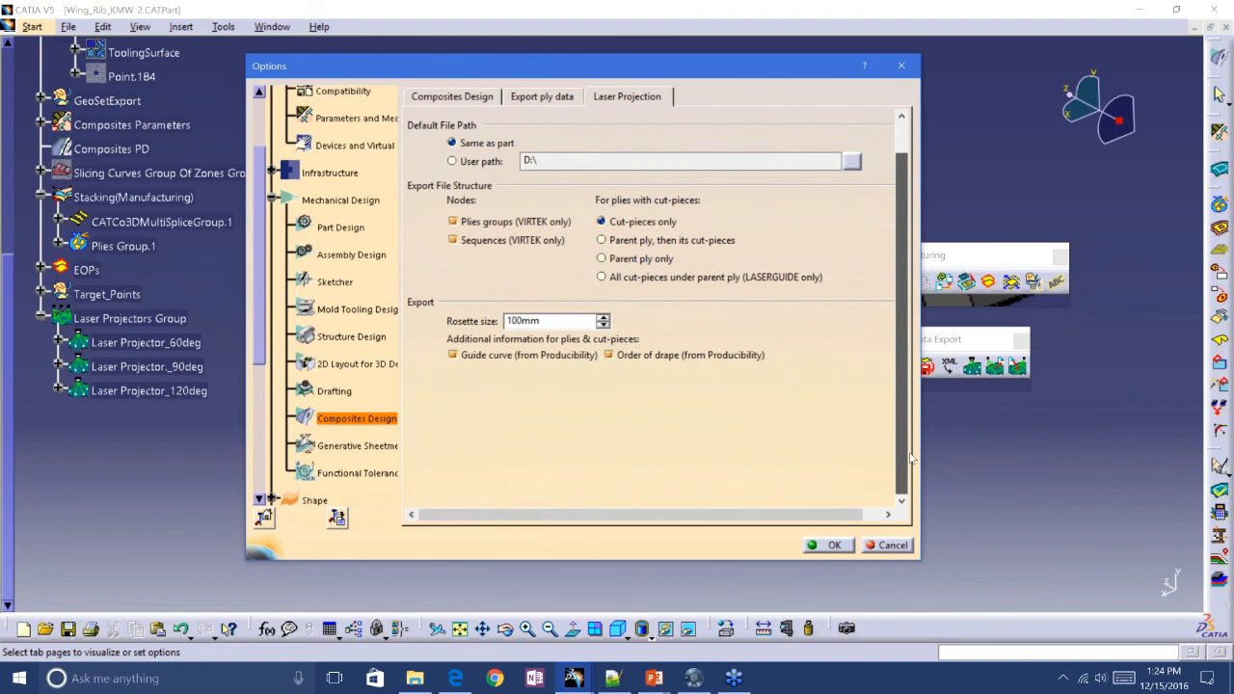
Examine the predefined laser projectors' description file path and the contents of ExampleLaserProjectorsDescriptionFile.txt in the text editor, keeping the current file
double_click(594, 490)
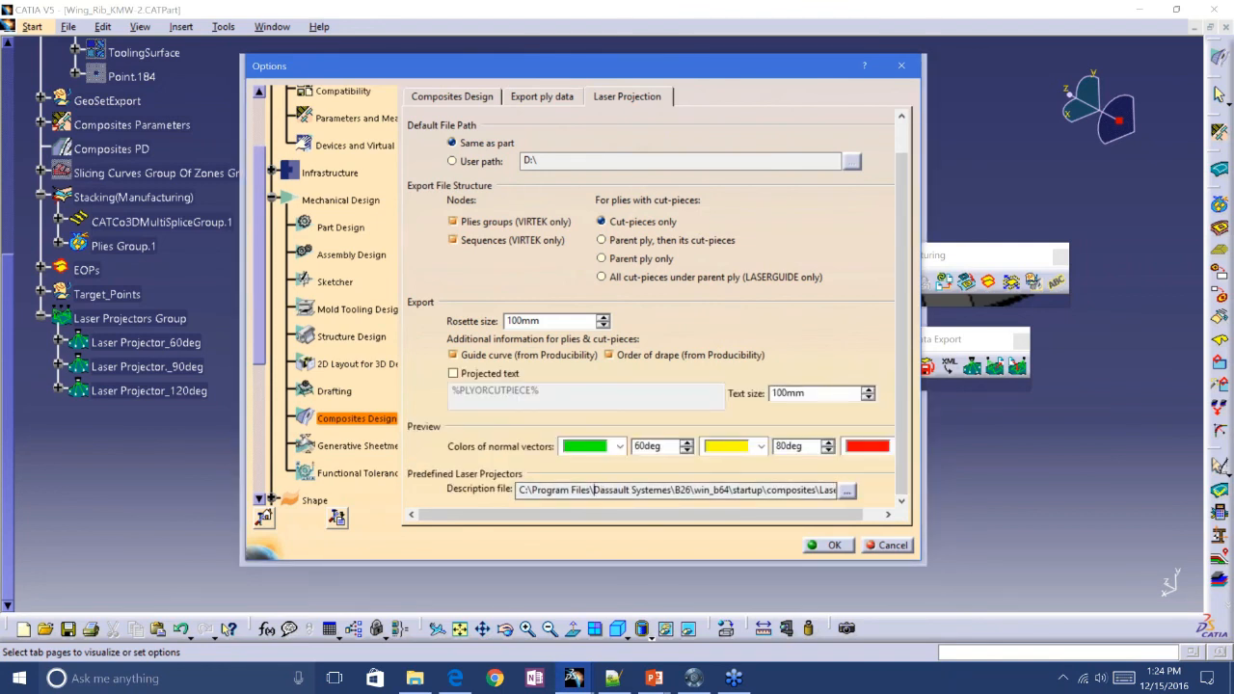
left_click(560, 490)
left_click_drag(525, 489, 874, 484)
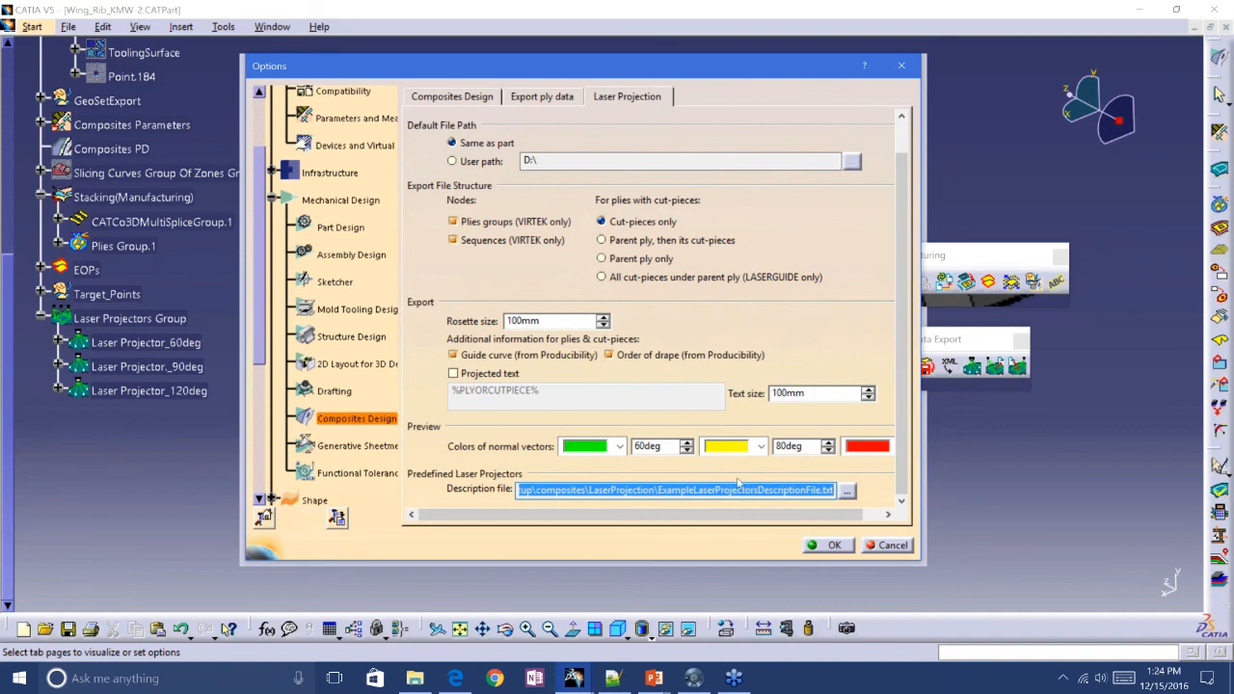
left_click(845, 492)
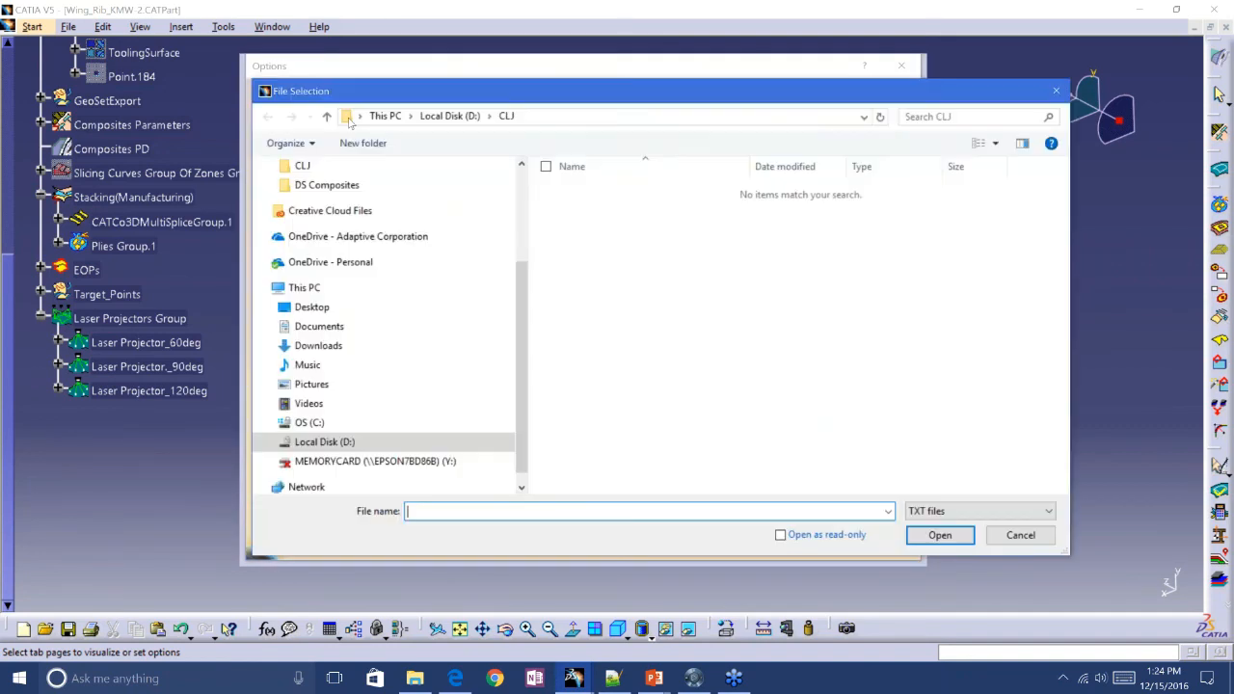
key("Return")
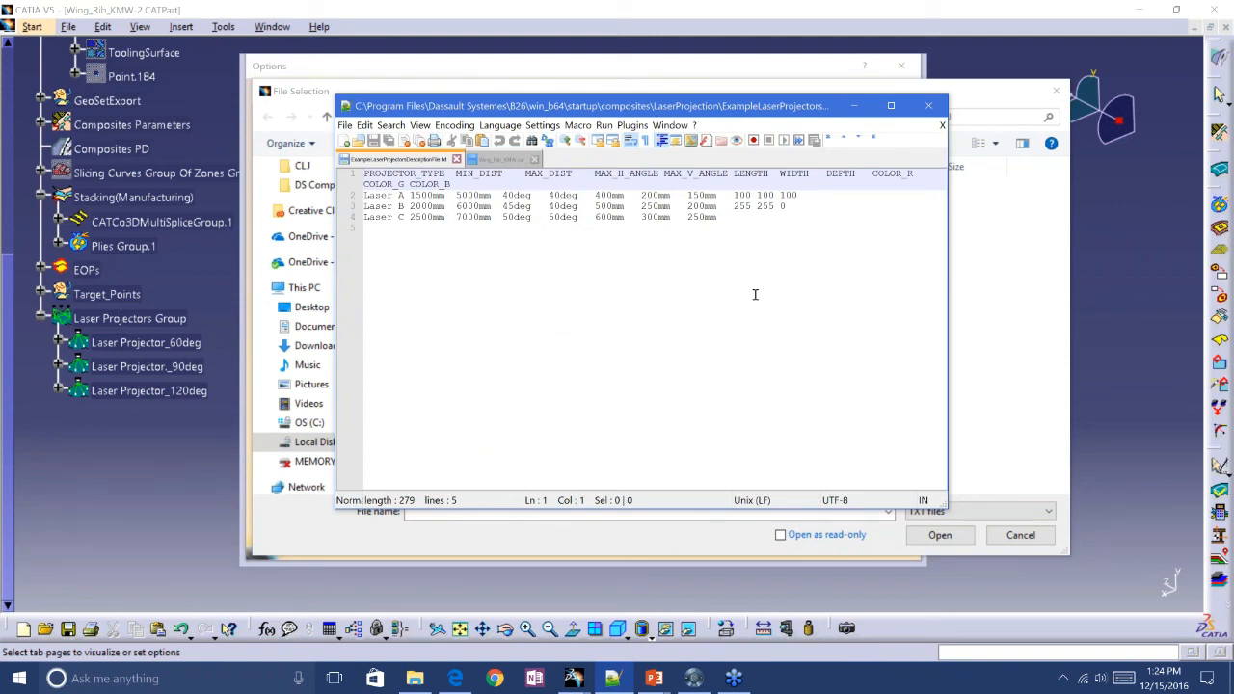
left_click(856, 112)
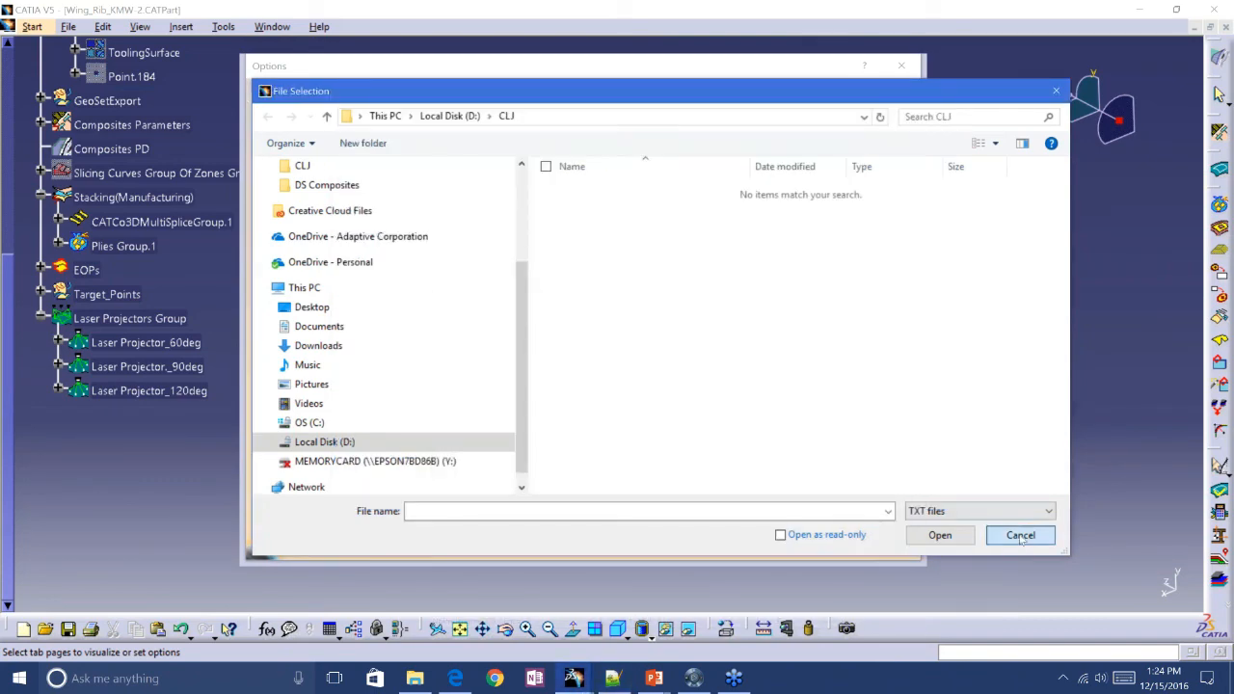
left_click(1020, 535)
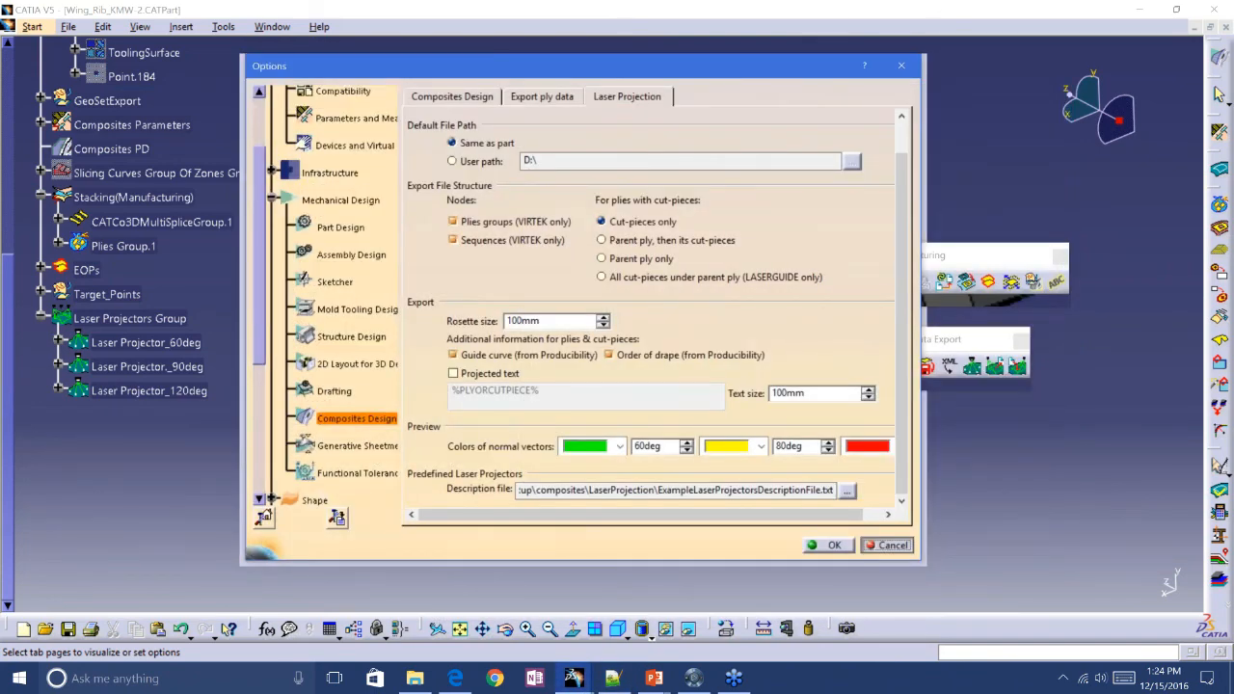
Close the program options without saving changes and collapse Group-Construction in the specification tree
left_click(885, 545)
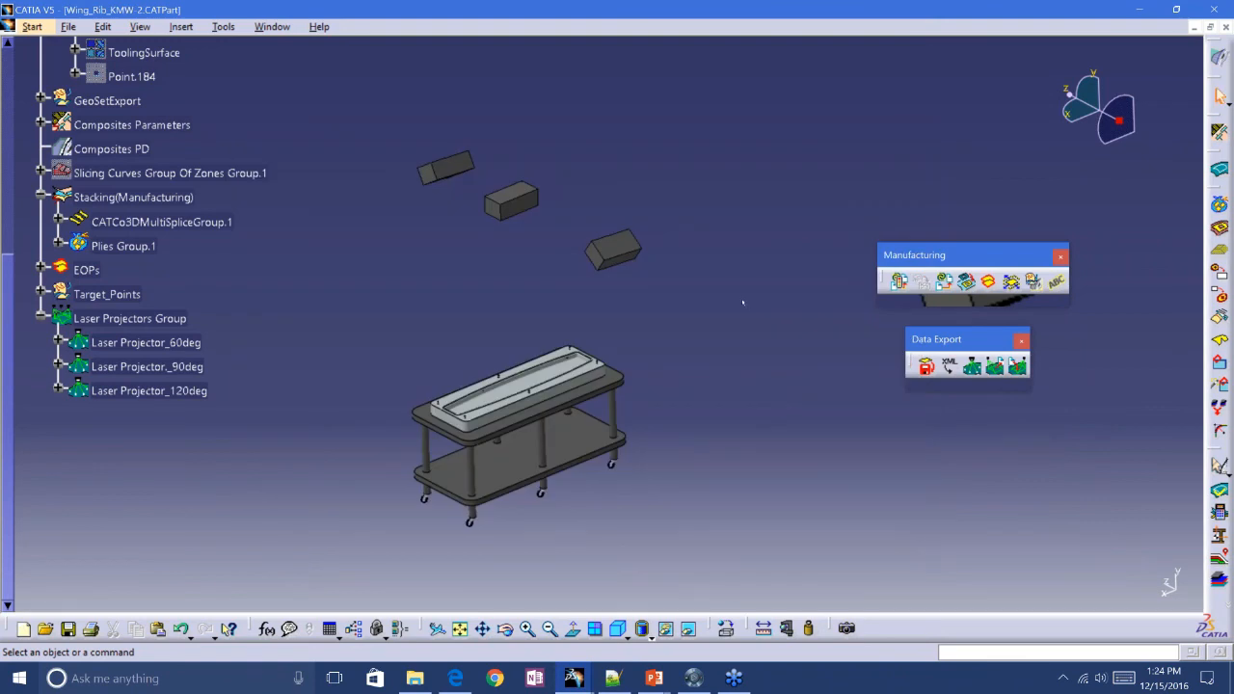
middle_click_drag(707, 328, 745, 331)
scroll(155, 251, "up", 2)
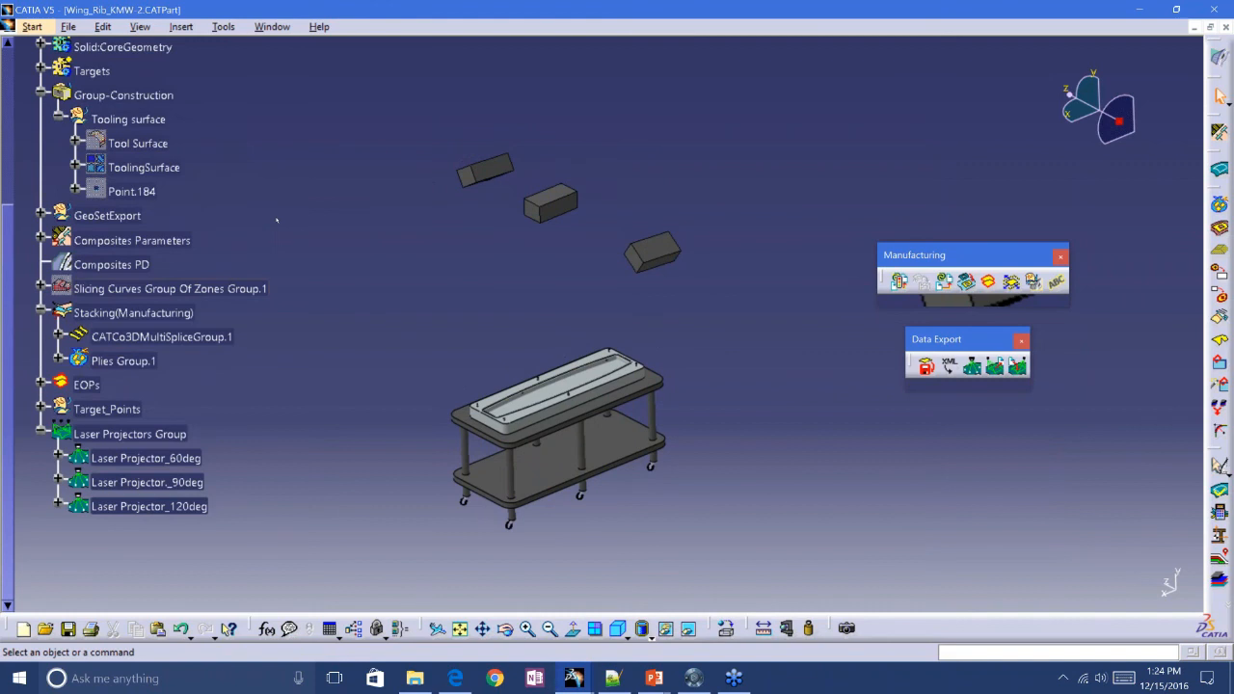
scroll(277, 221, "up", 3)
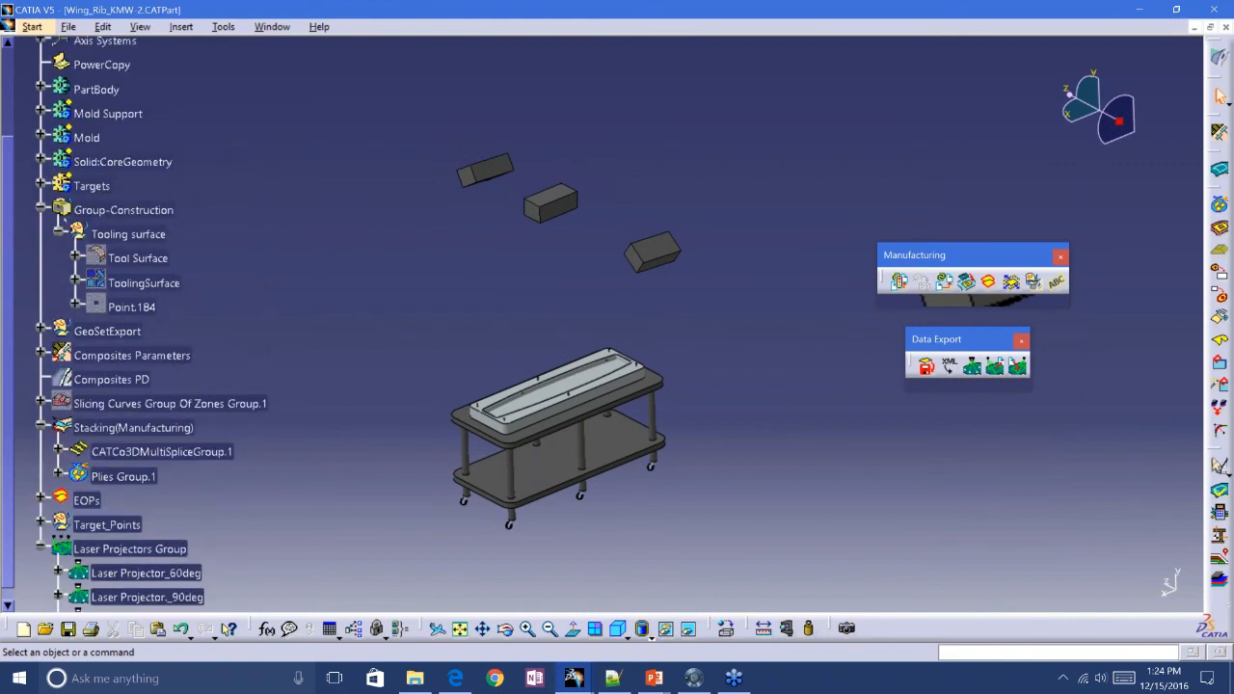
left_click(40, 209)
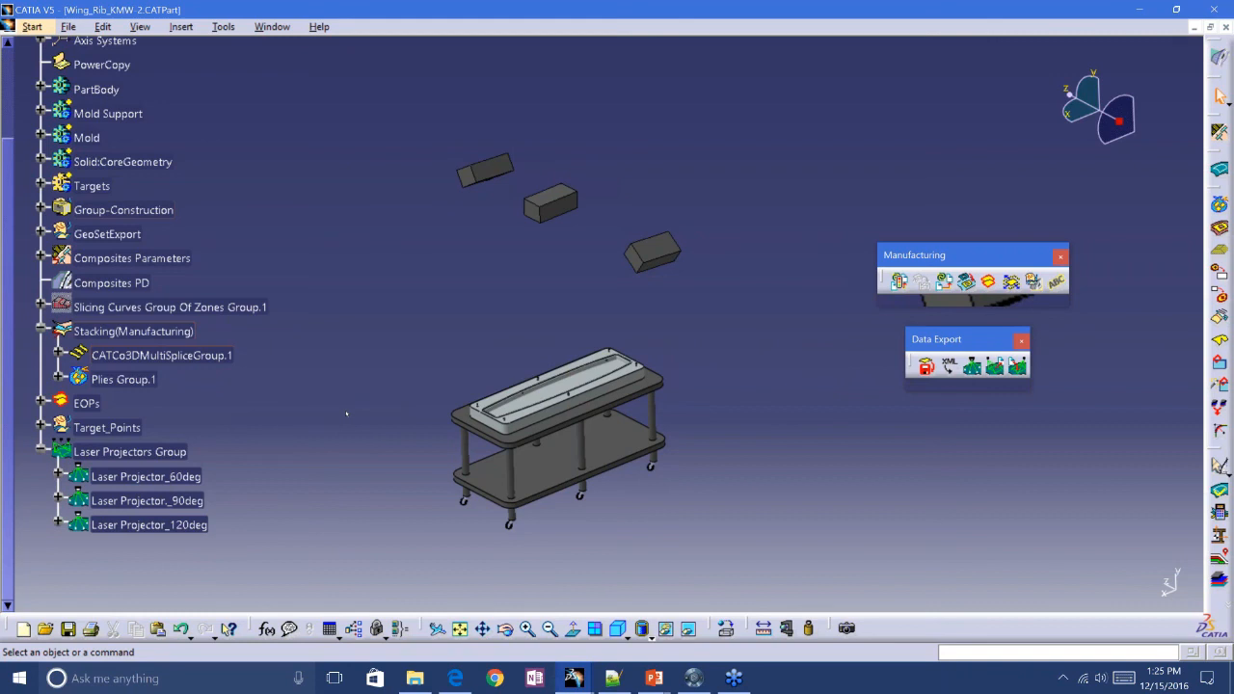
Show the 3D contours of all plies in Stacking(Manufacturing) on the mold surface
middle_click_drag(382, 385, 426, 359)
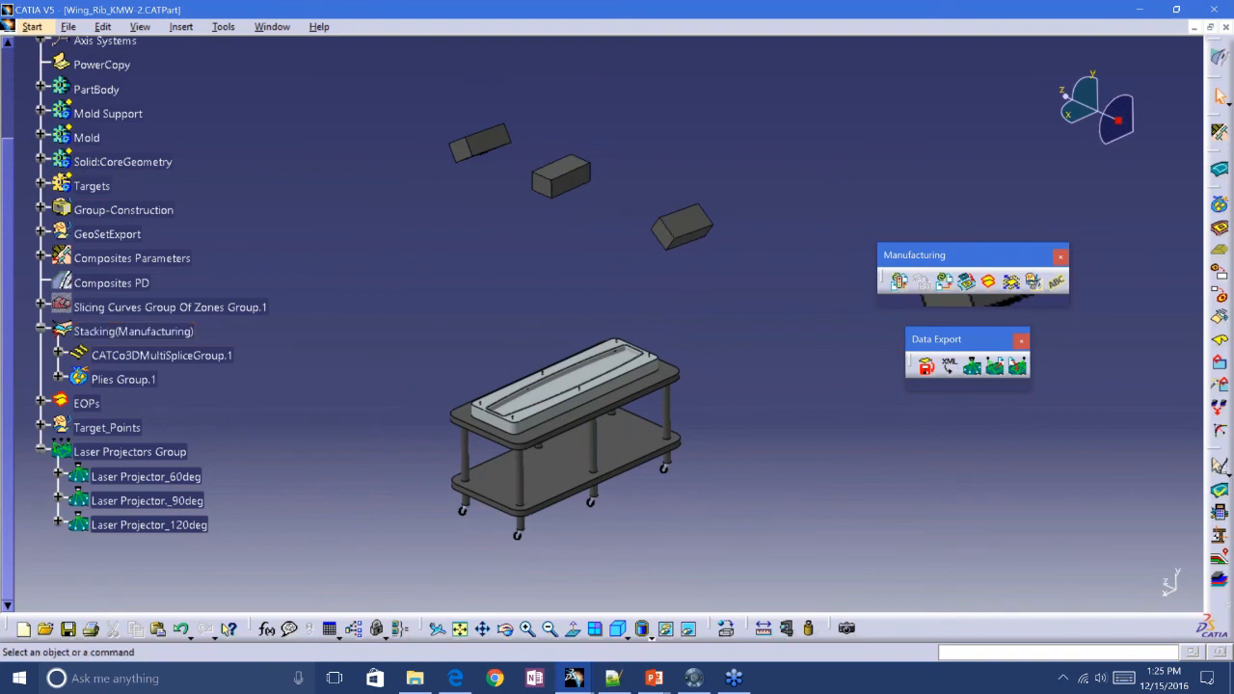
right_click(144, 331)
mouse_move(252, 648)
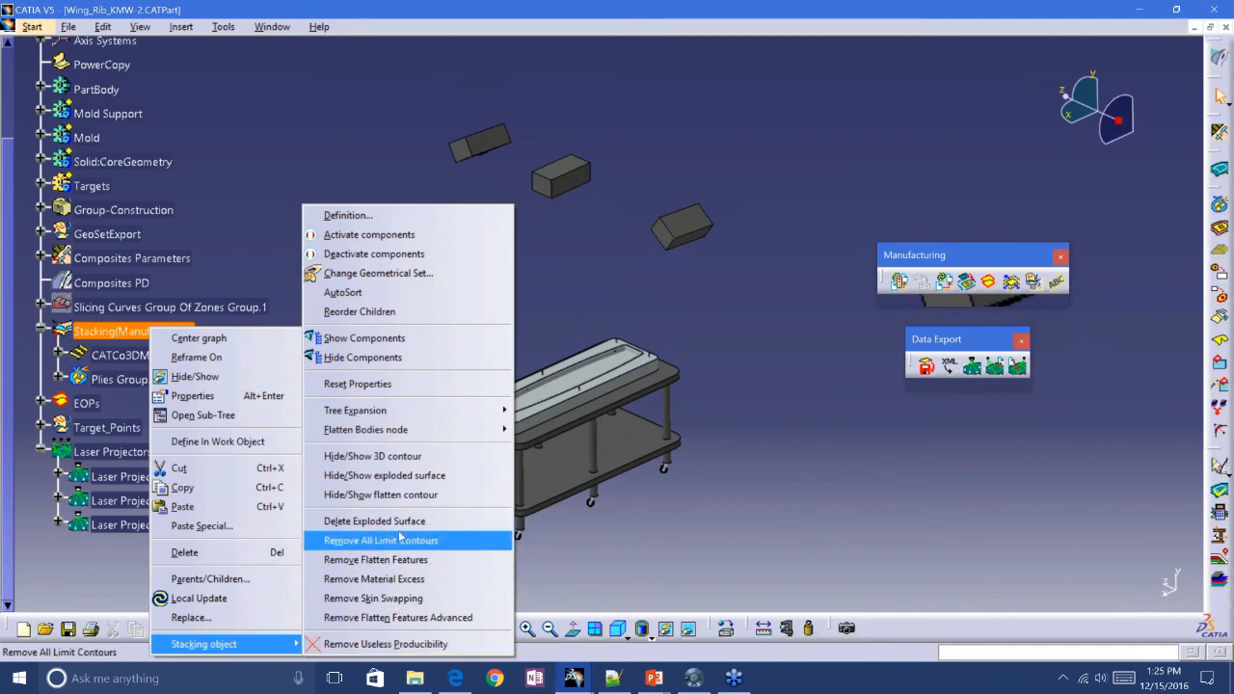
left_click(404, 461)
middle_click_drag(541, 480, 556, 338)
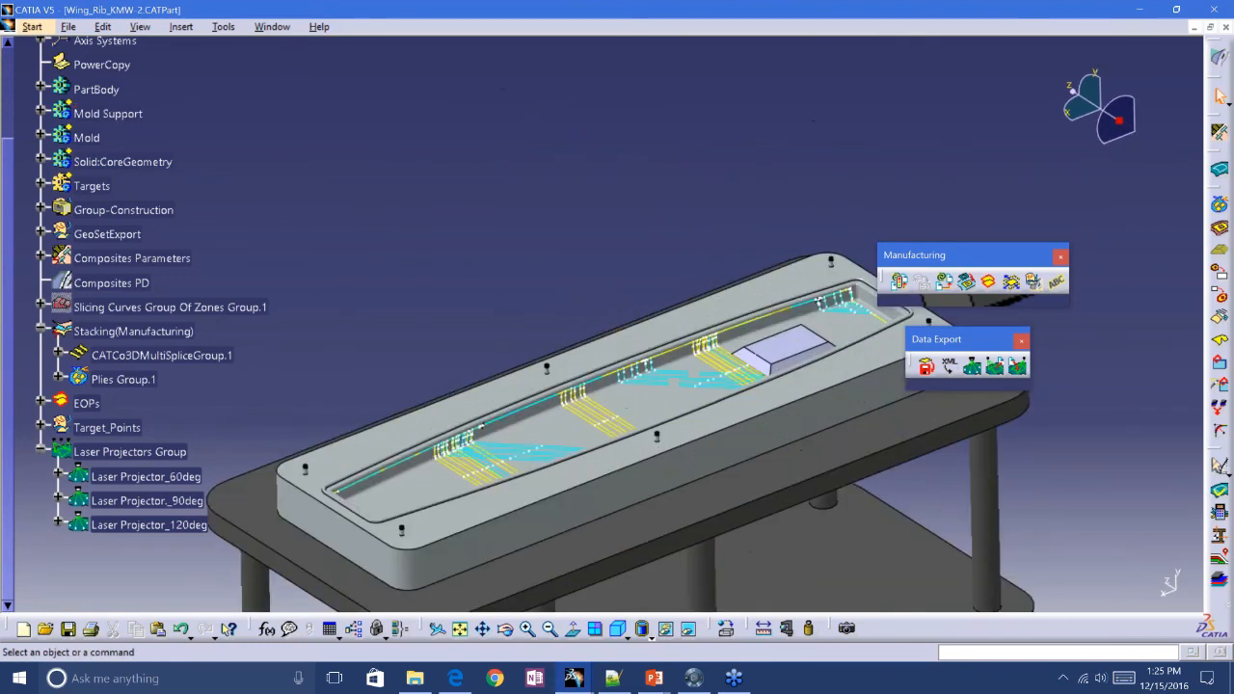
middle_click(627, 475)
middle_click_drag(440, 342, 472, 270)
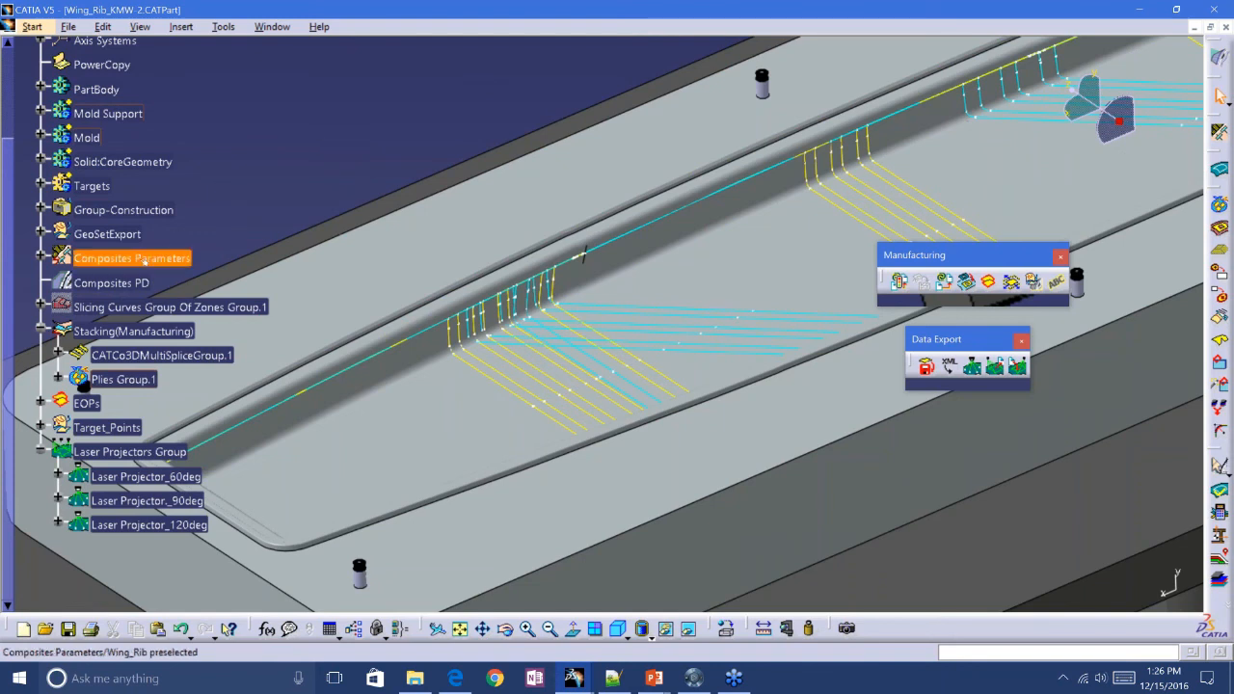
Examine the colors assigned to the 0 and 45 directions in Composites Parameters, leave them unchanged and collapse the node again
left_click(40, 256)
double_click(119, 307)
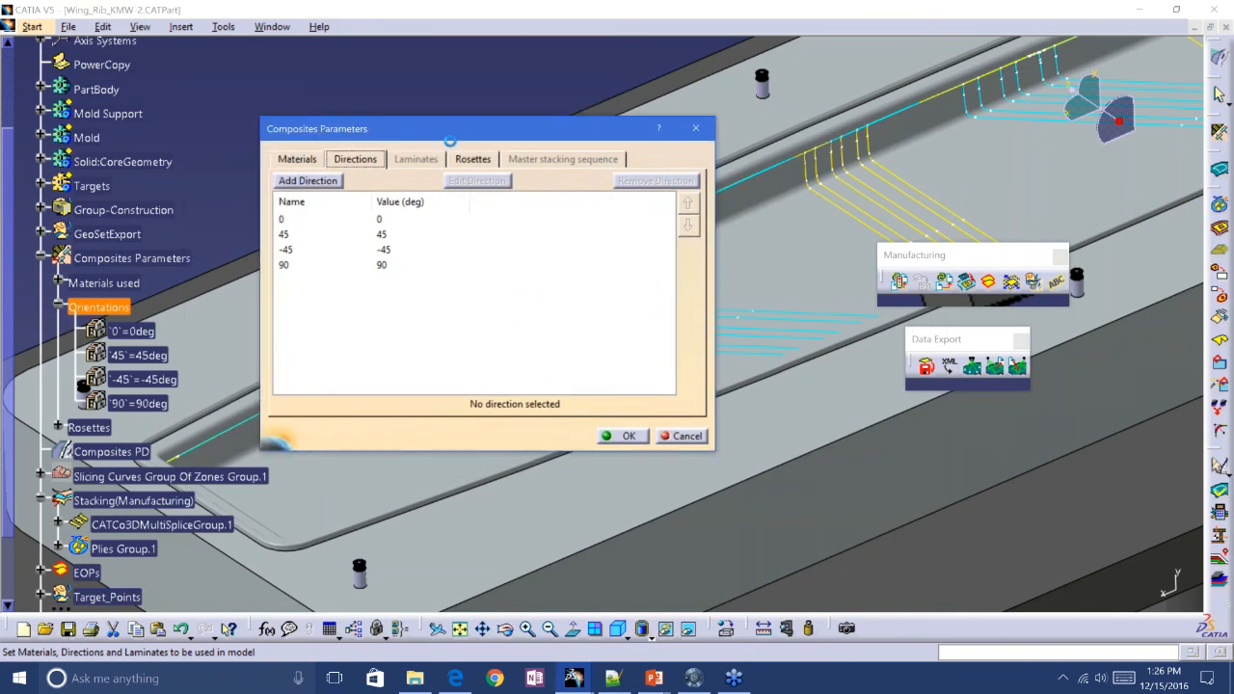
left_click(688, 305)
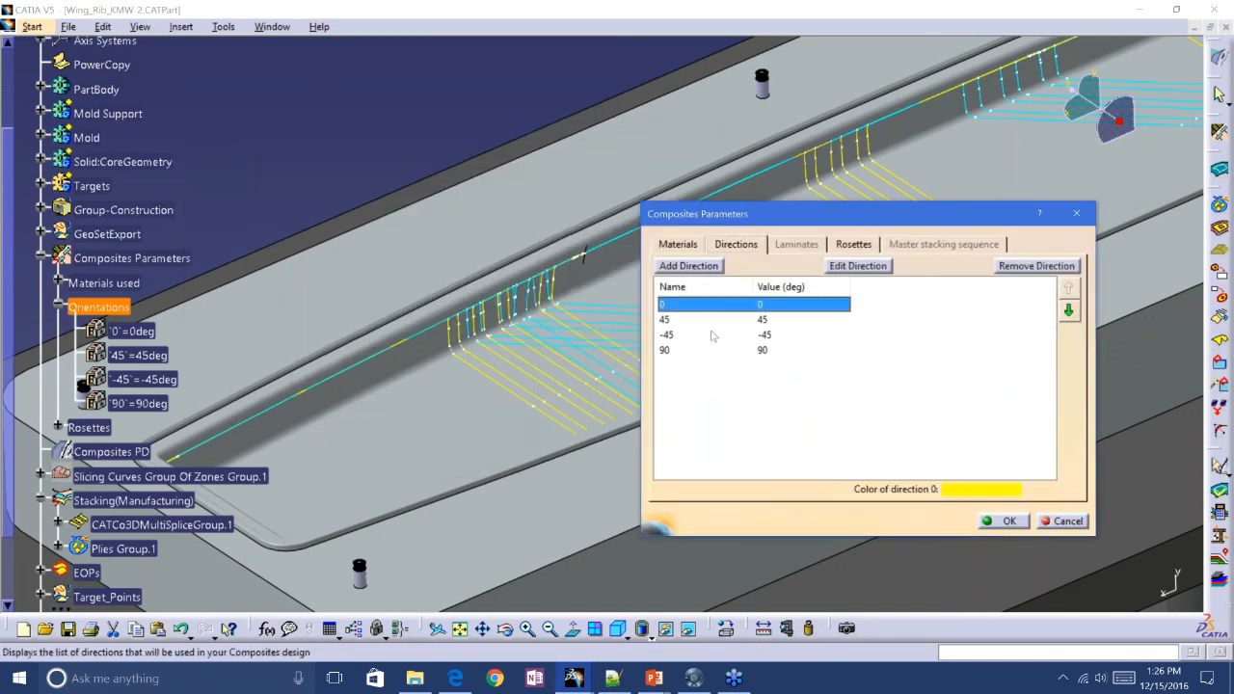
left_click(694, 320)
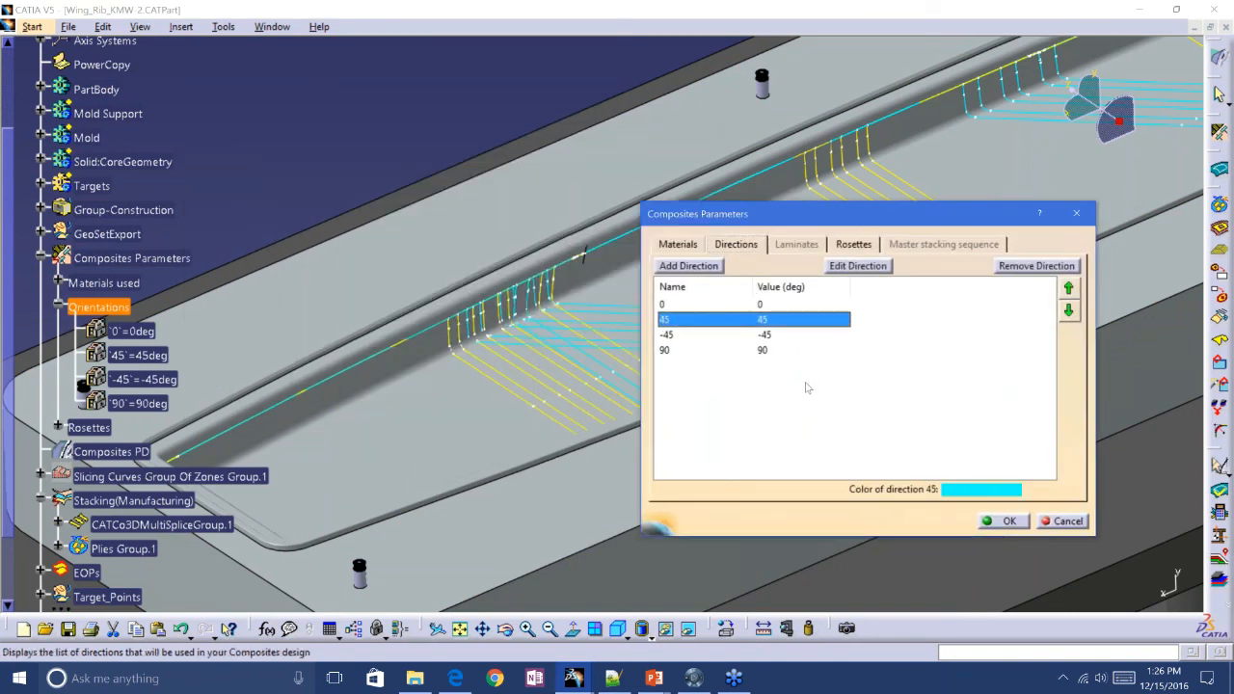
left_click(1064, 521)
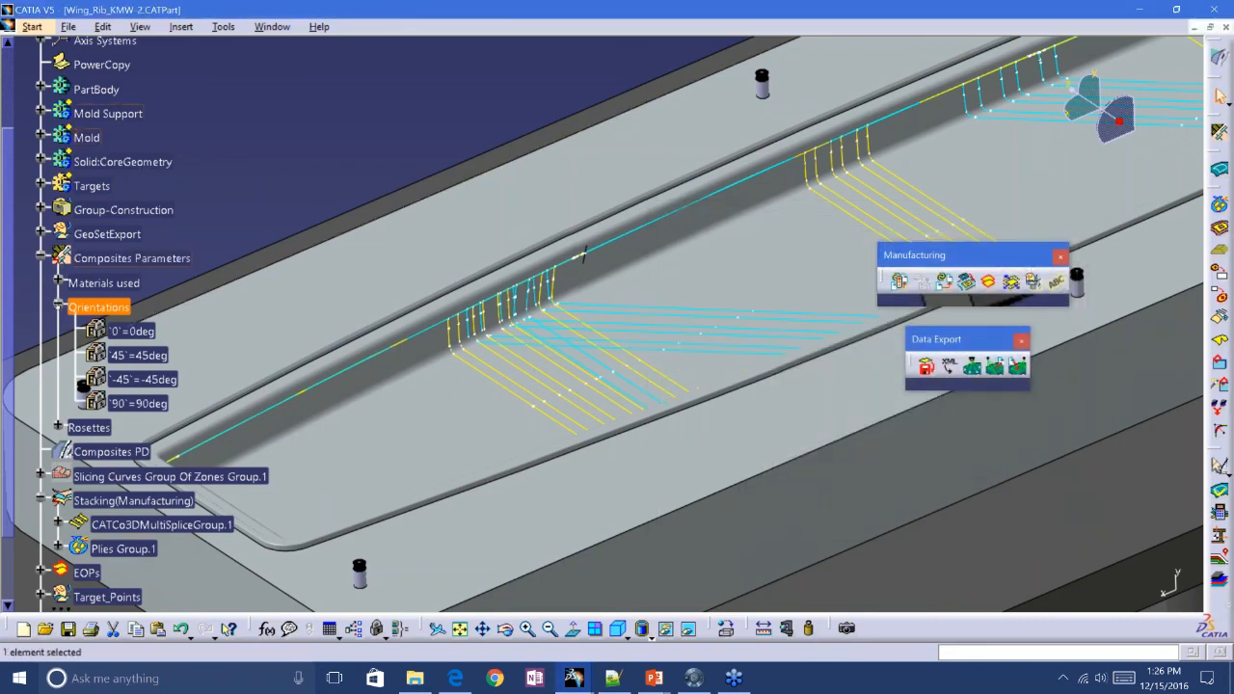
left_click(59, 305)
left_click(41, 258)
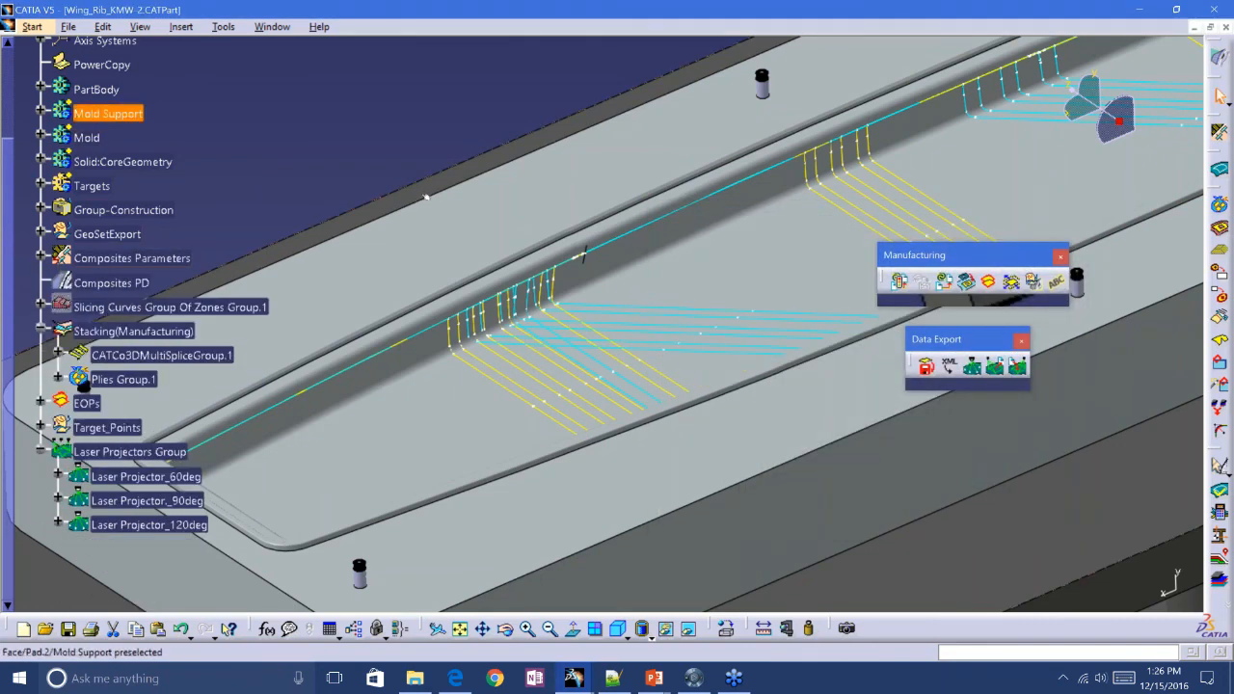
Highlight Variable core.1 under Solid:CoreGeometry to locate the core on the mold, and collapse the body again
middle_click_drag(712, 332, 553, 405)
middle_click_drag(463, 298, 761, 214)
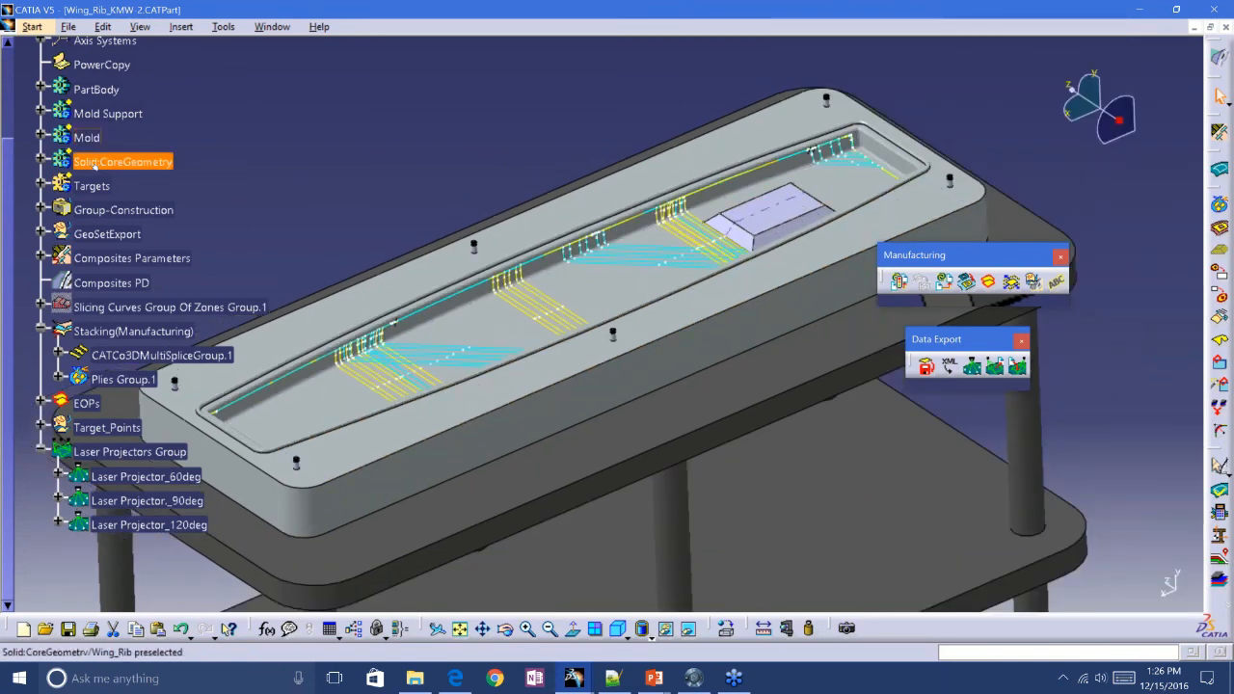
left_click(39, 161)
left_click(126, 185)
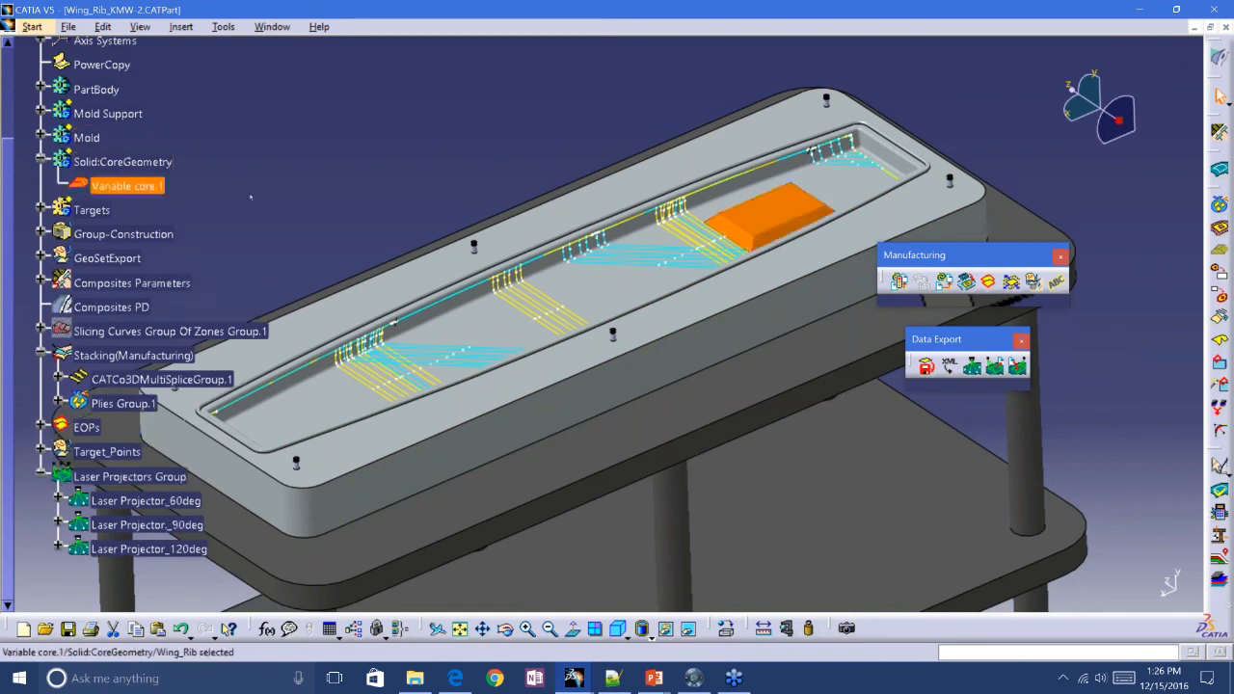
left_click(39, 161)
left_click(354, 215)
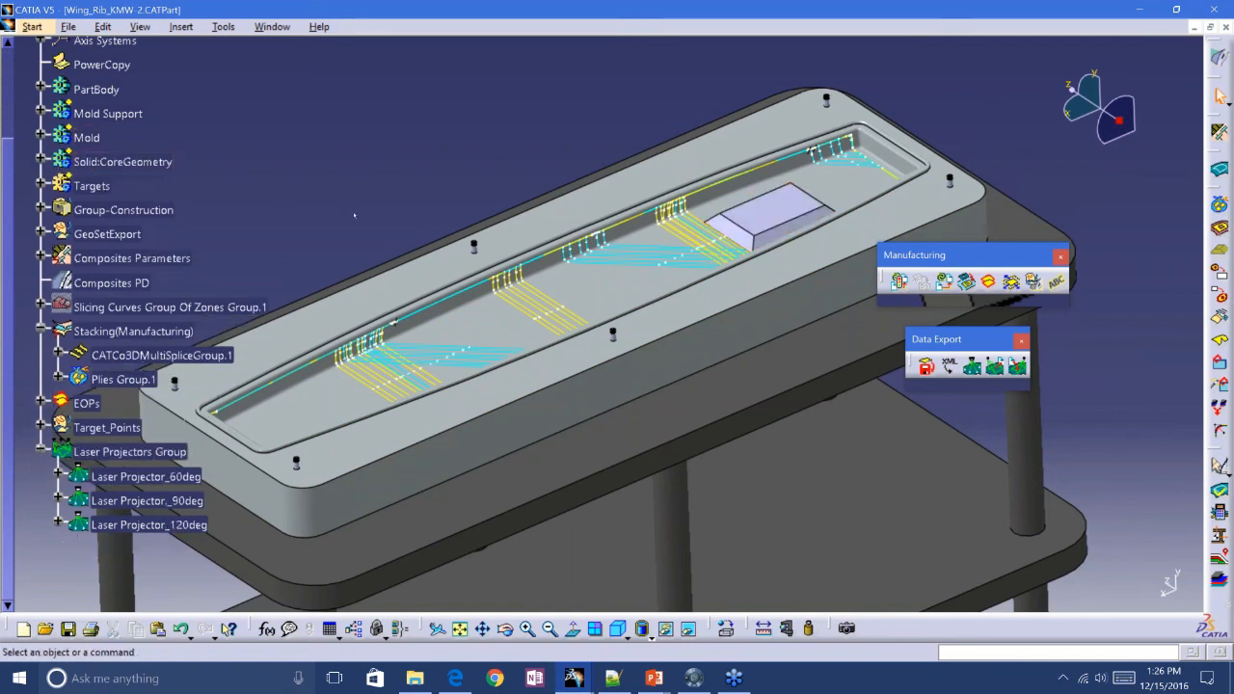
Show the flattened contours of Stacking(Manufacturing) and bring the whole set of flat patterns into view
left_click(87, 137)
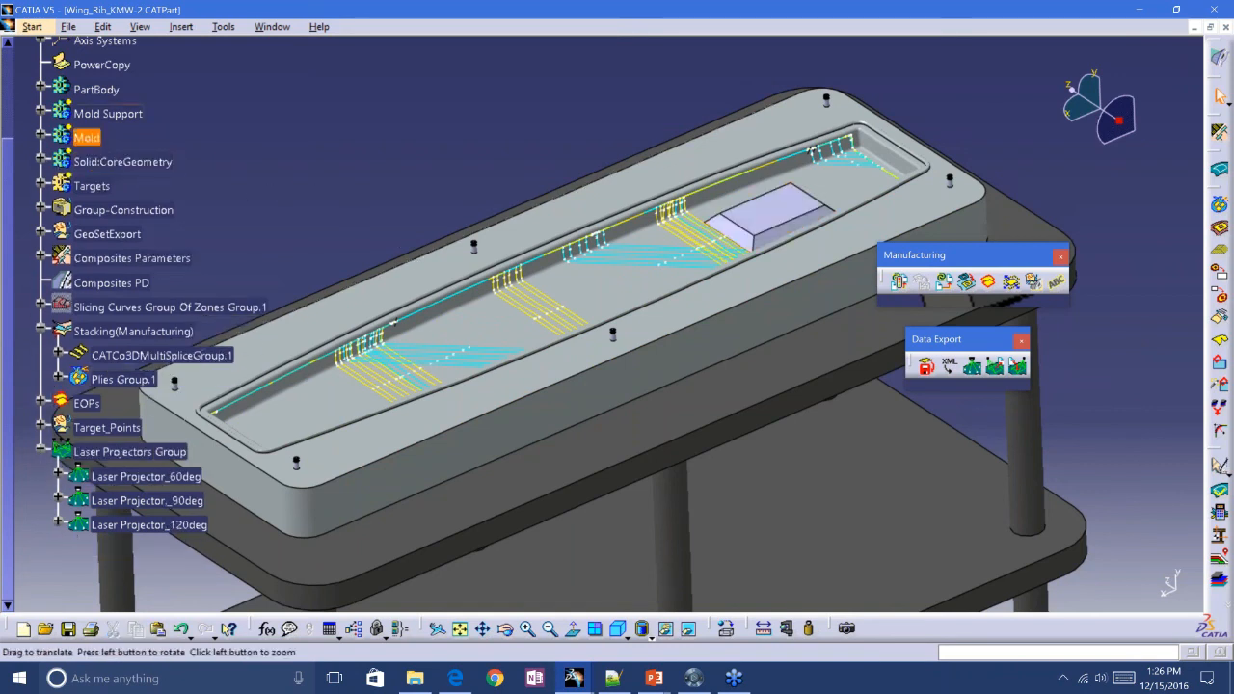
middle_click_drag(86, 137, 111, 251)
right_click(131, 333)
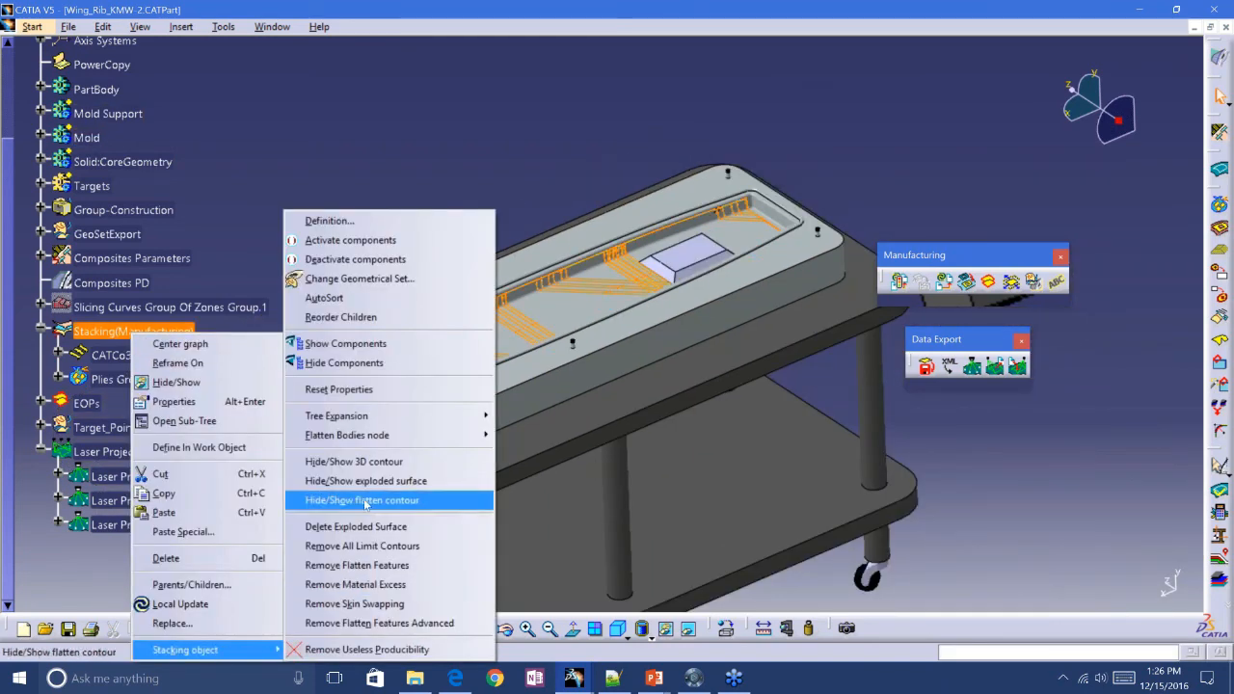
left_click(376, 501)
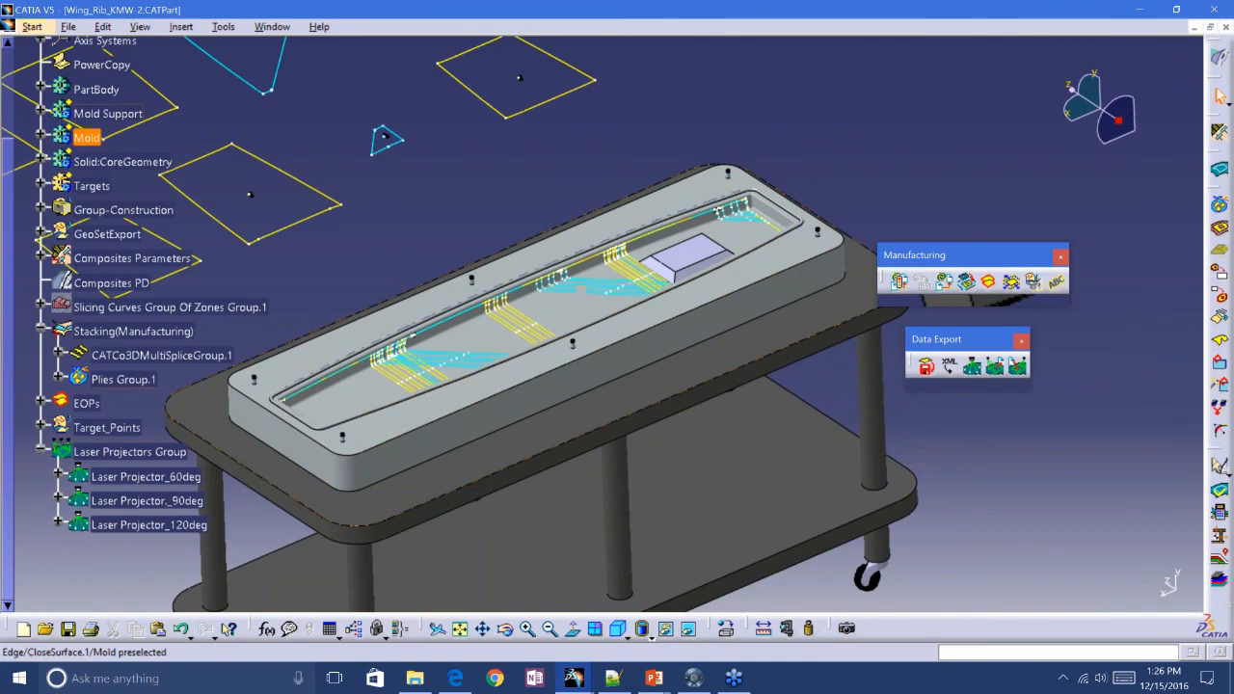
middle_click_drag(557, 322, 601, 324)
middle_click_drag(540, 279, 609, 351)
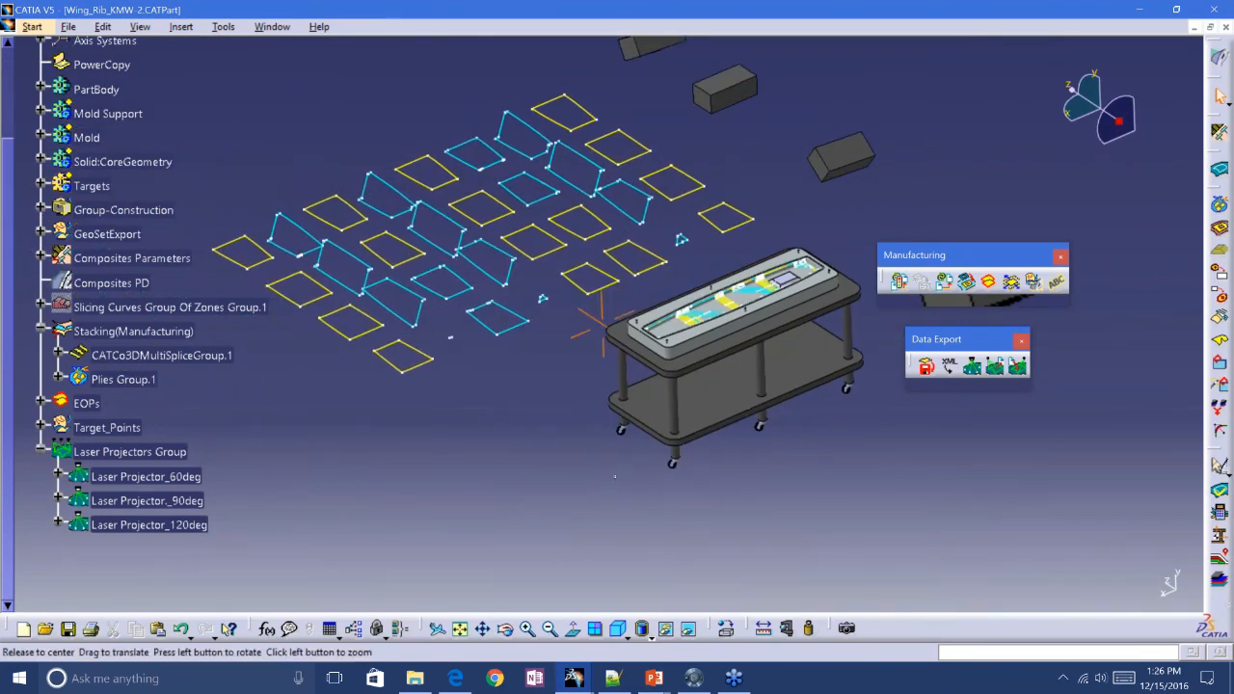
middle_click_drag(615, 476, 617, 486)
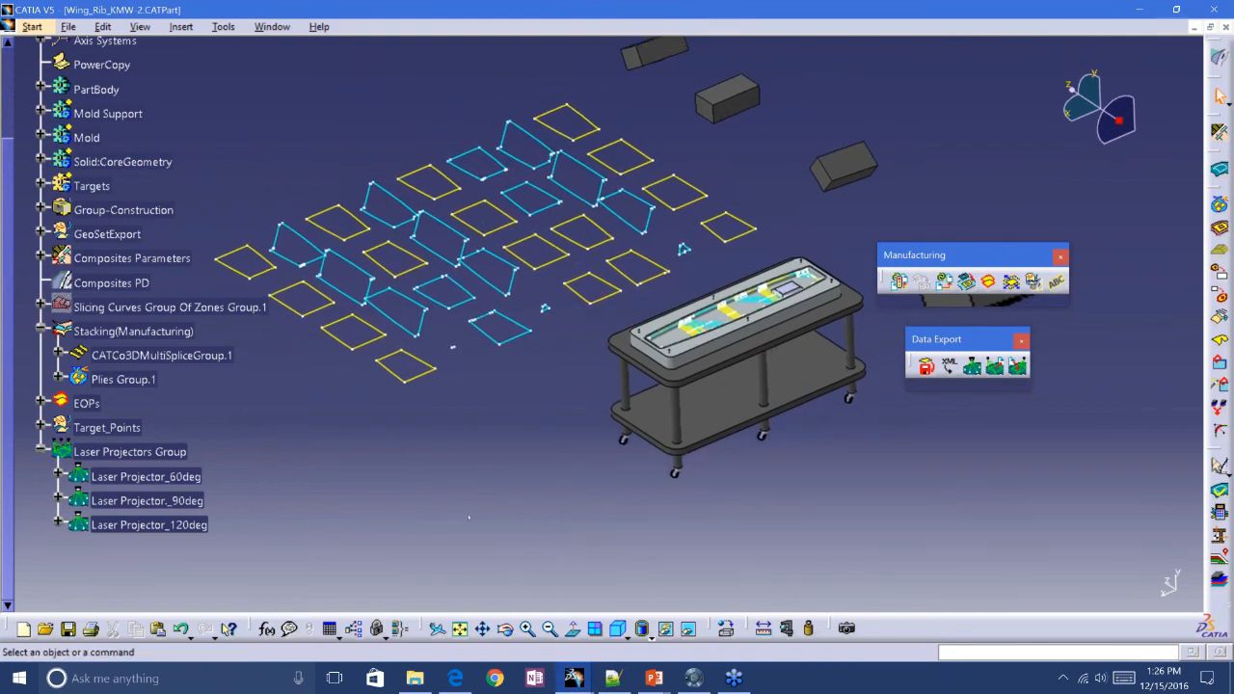
Hide the flattened contours of Stacking(Manufacturing) again
left_click(161, 355)
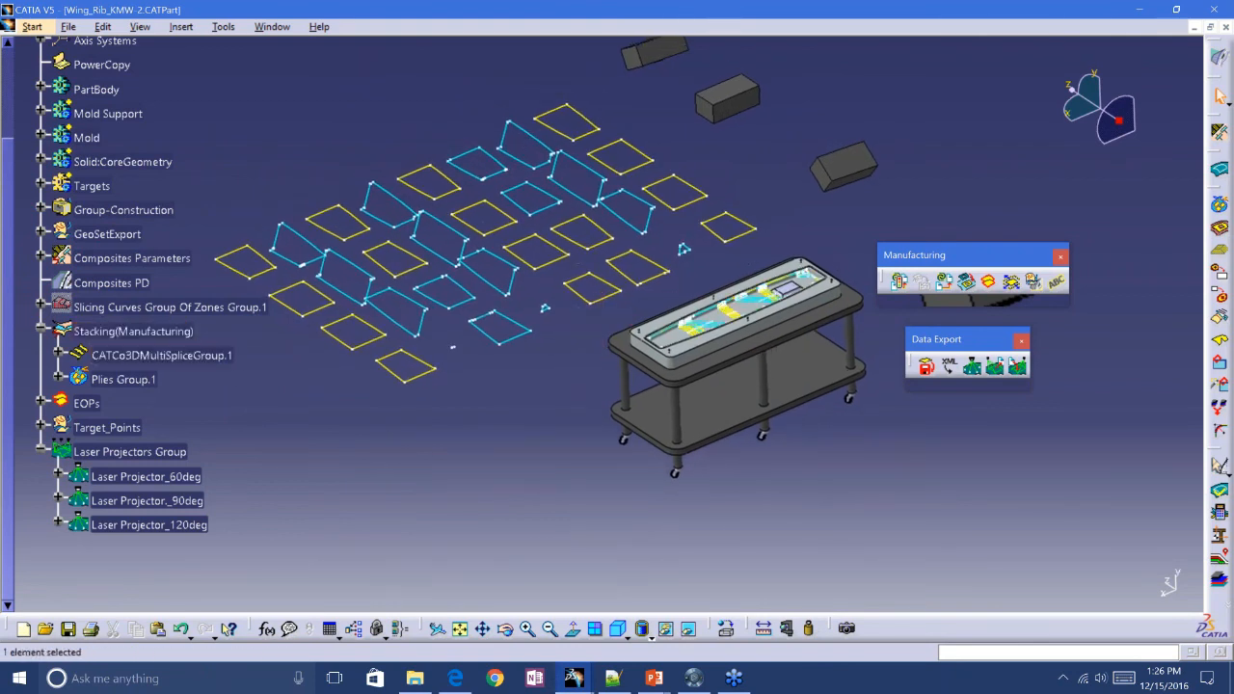
right_click(142, 330)
mouse_move(222, 320)
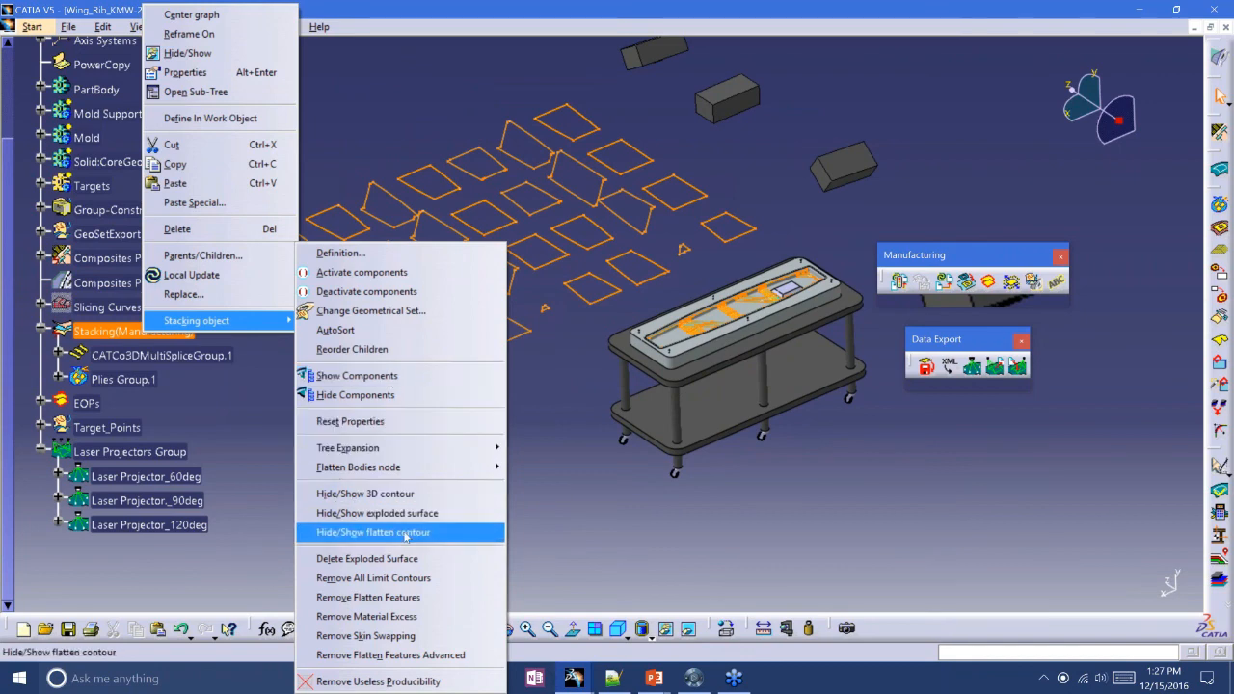
left_click(401, 532)
middle_click_drag(694, 337, 593, 202)
Expand the Stacking(Manufacturing) tree to its plies and further down to the cut-pieces
right_click(145, 330)
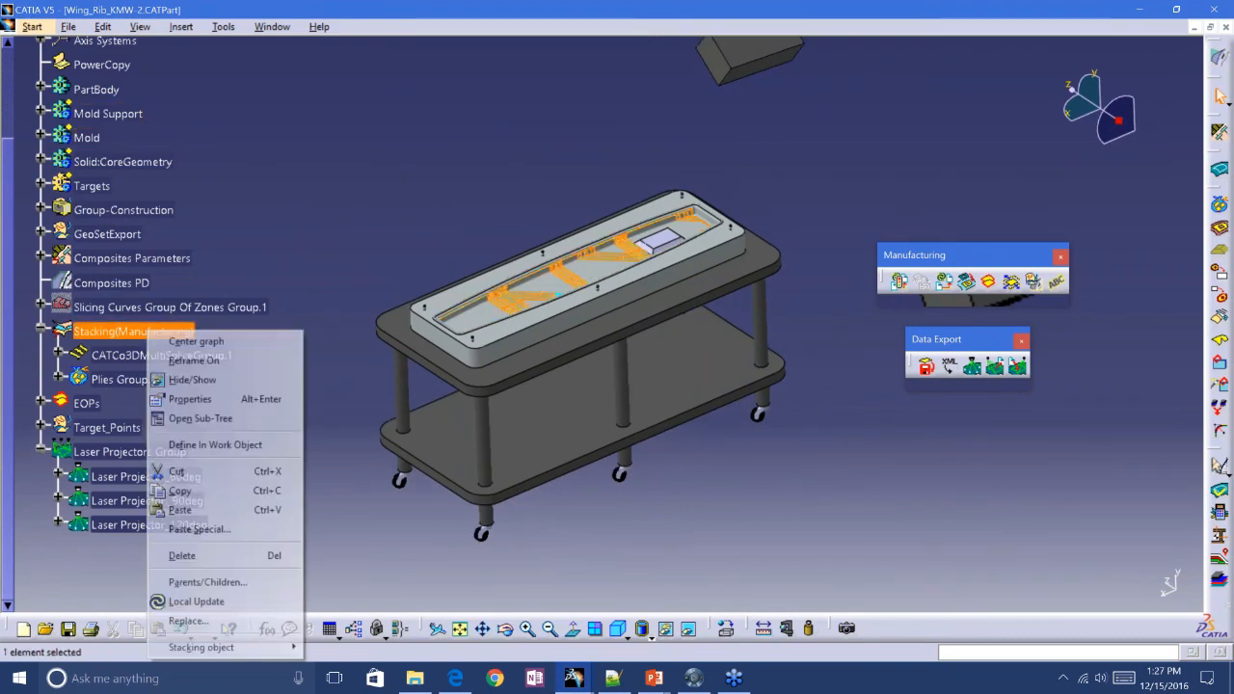
mouse_move(231, 647)
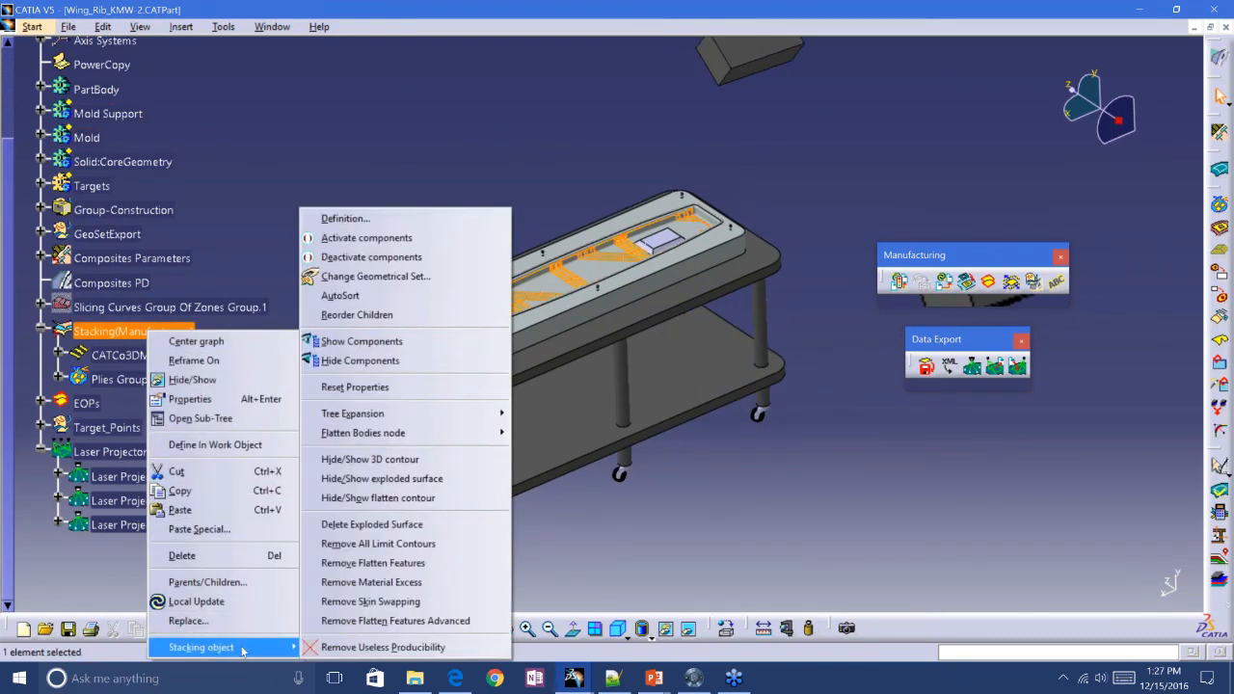
mouse_move(405, 413)
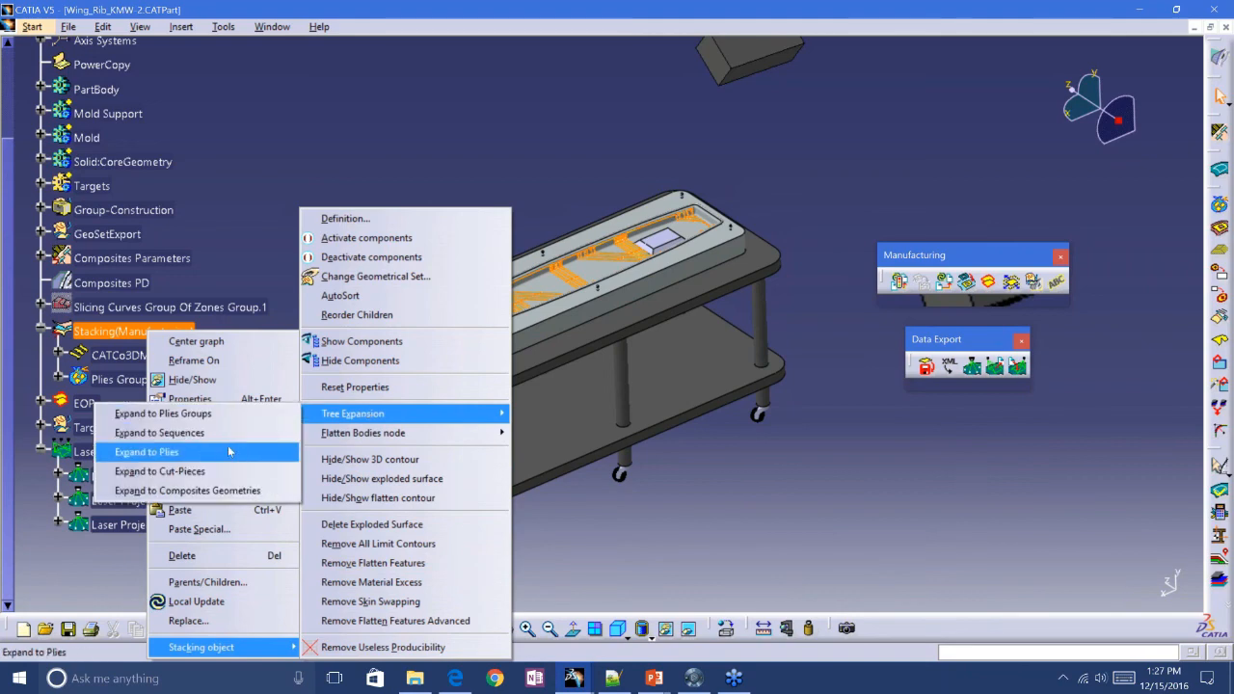
left_click(230, 451)
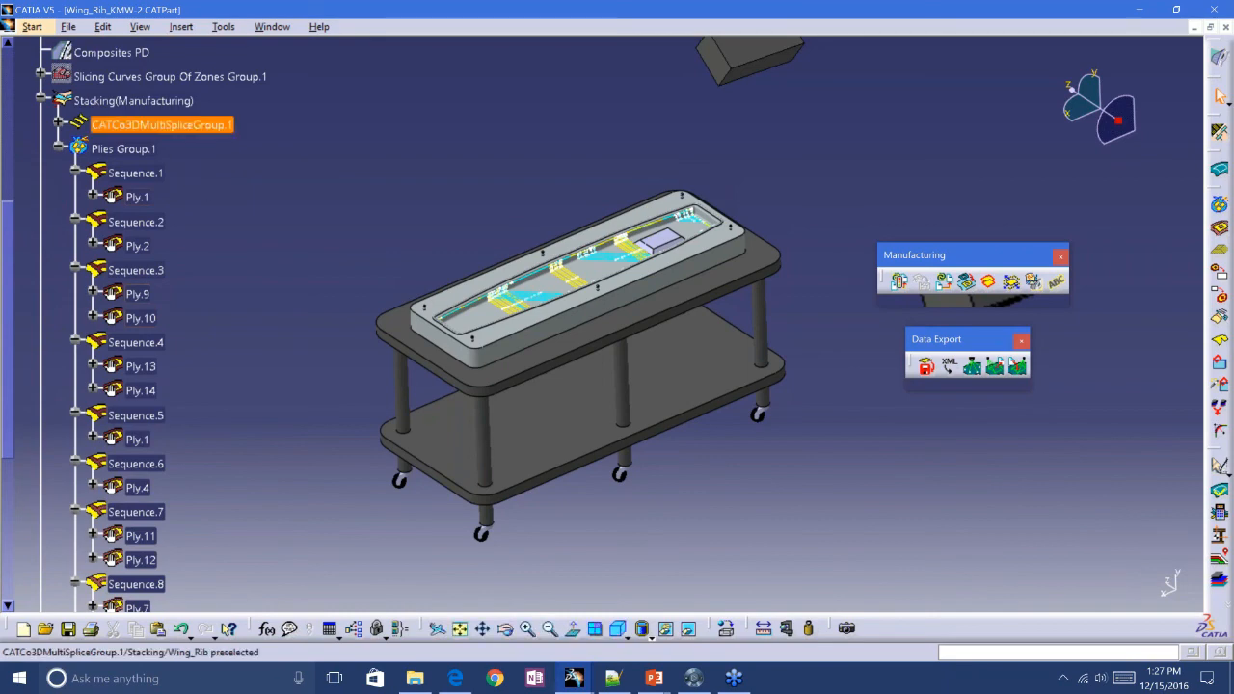
right_click(130, 101)
mouse_move(197, 421)
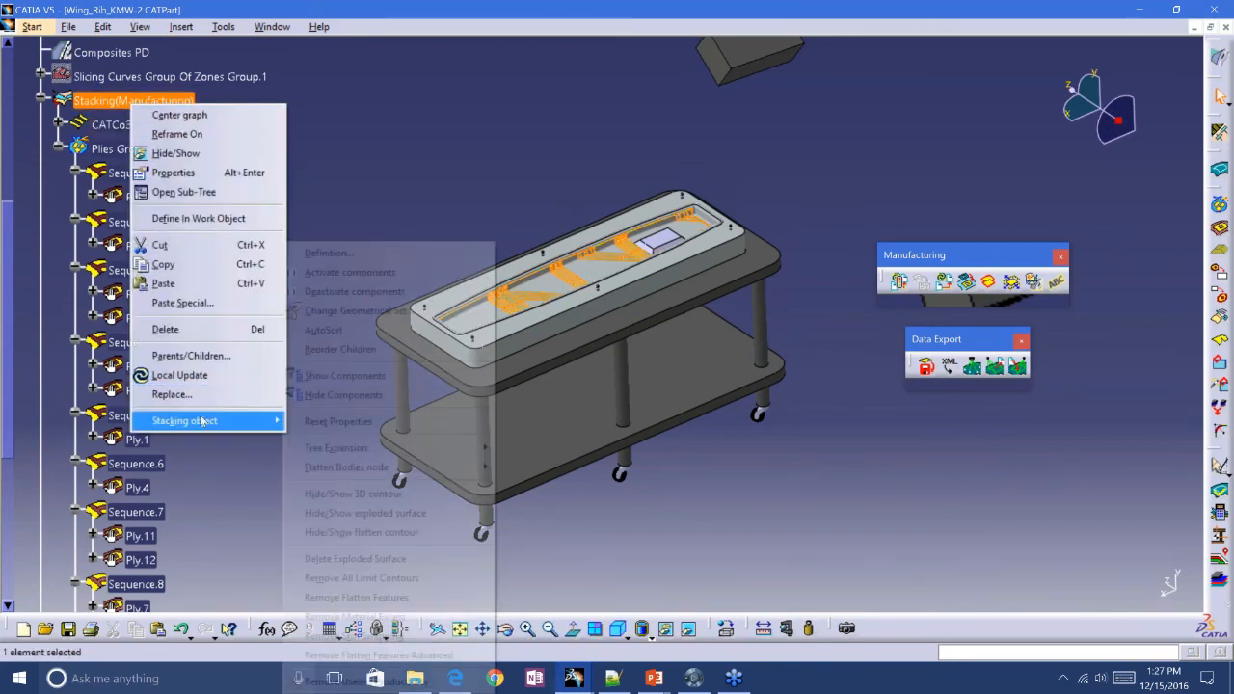
mouse_move(403, 467)
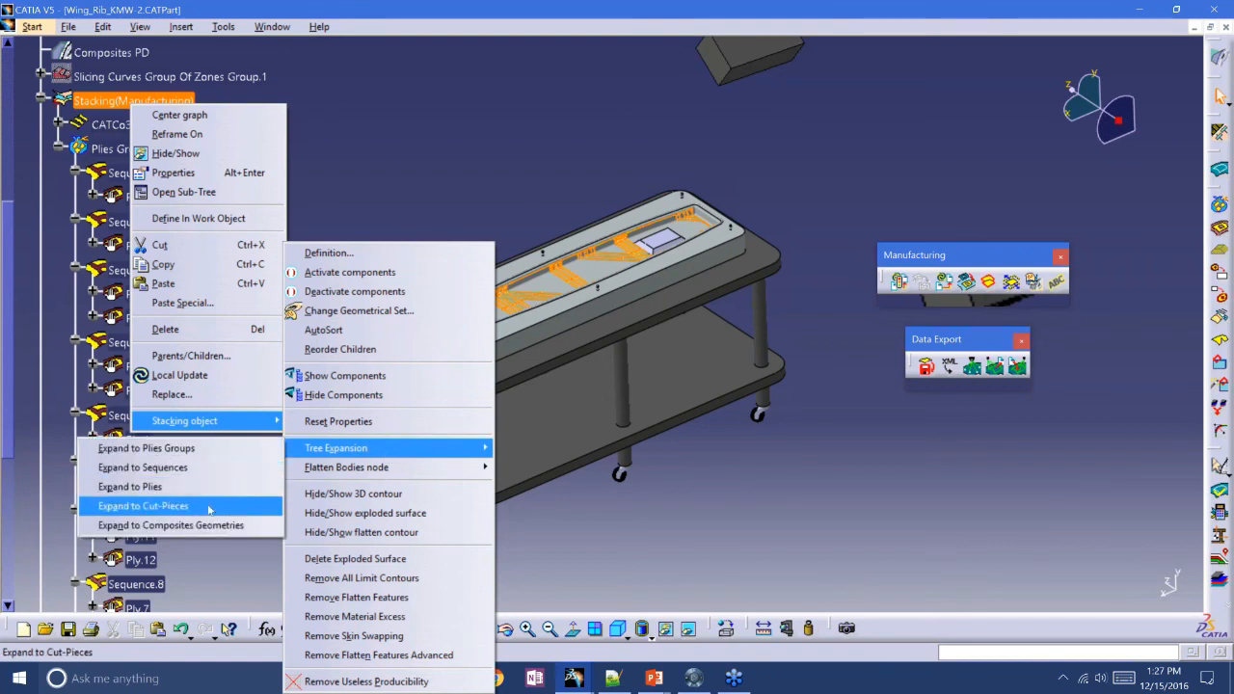
left_click(220, 505)
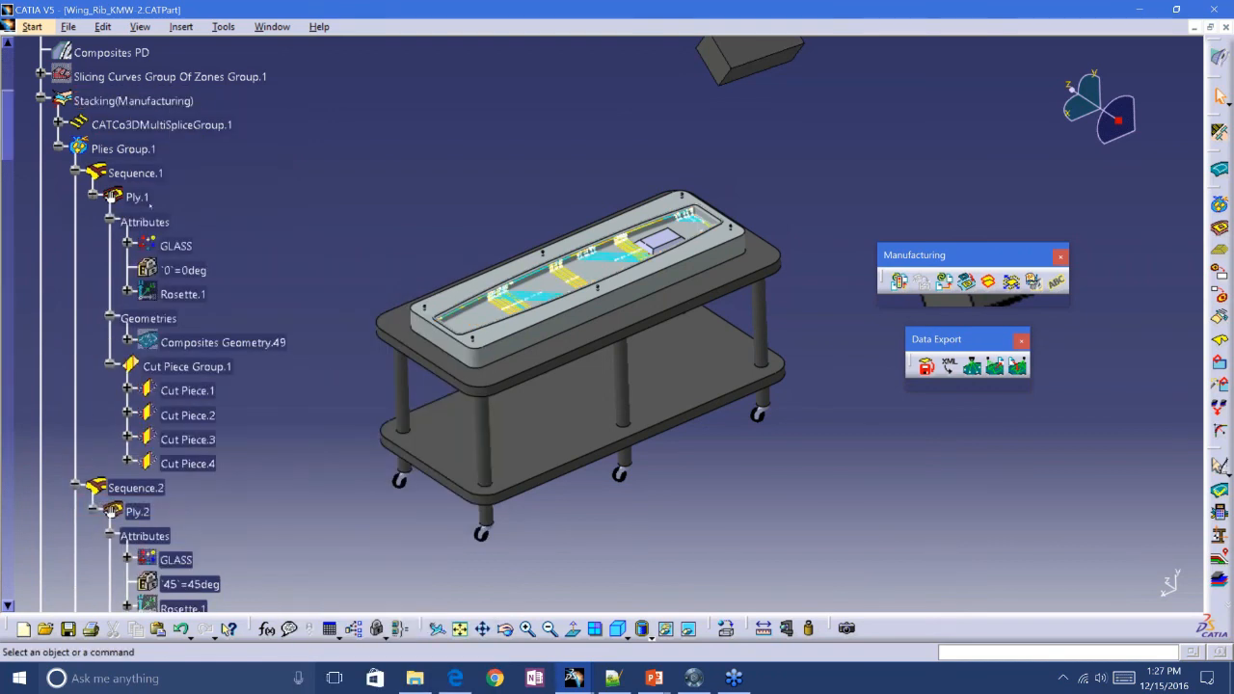
Highlight Ply.1 and its Cut Piece.1 and Cut Piece.2 to examine their areas on the mold, and clear the selection
left_click(137, 198)
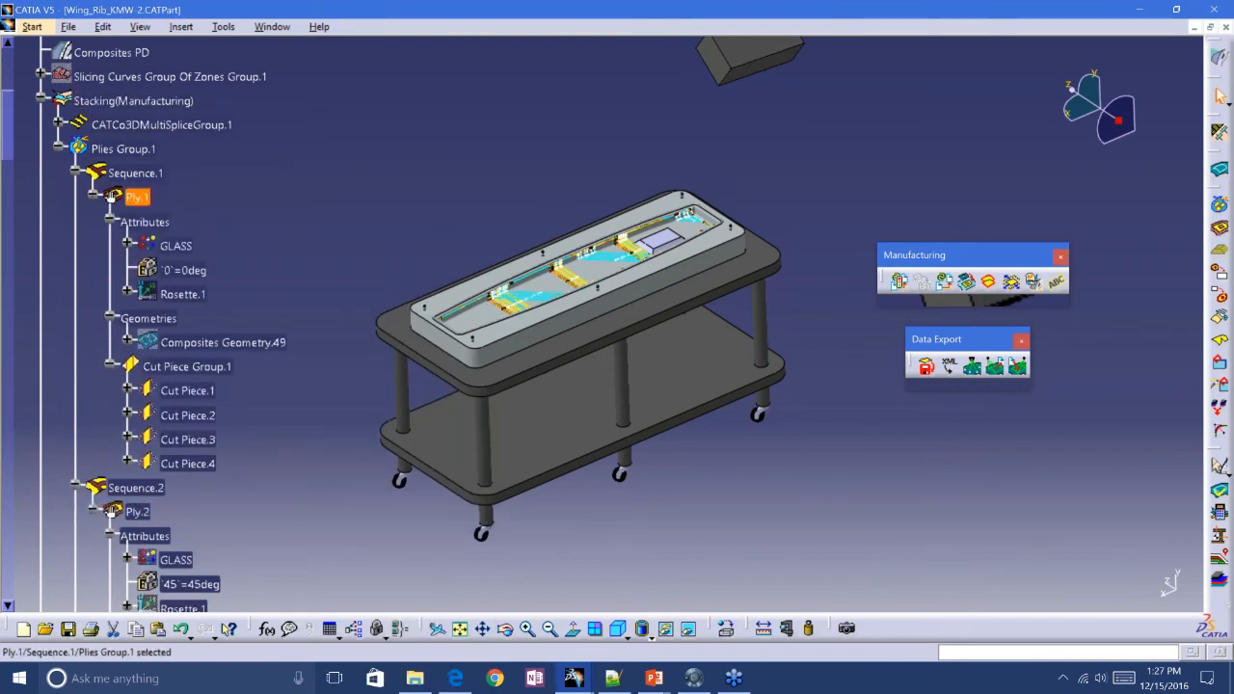
left_click(212, 394)
middle_click_drag(212, 394, 297, 423)
middle_click_drag(513, 376, 565, 467, "ctrl")
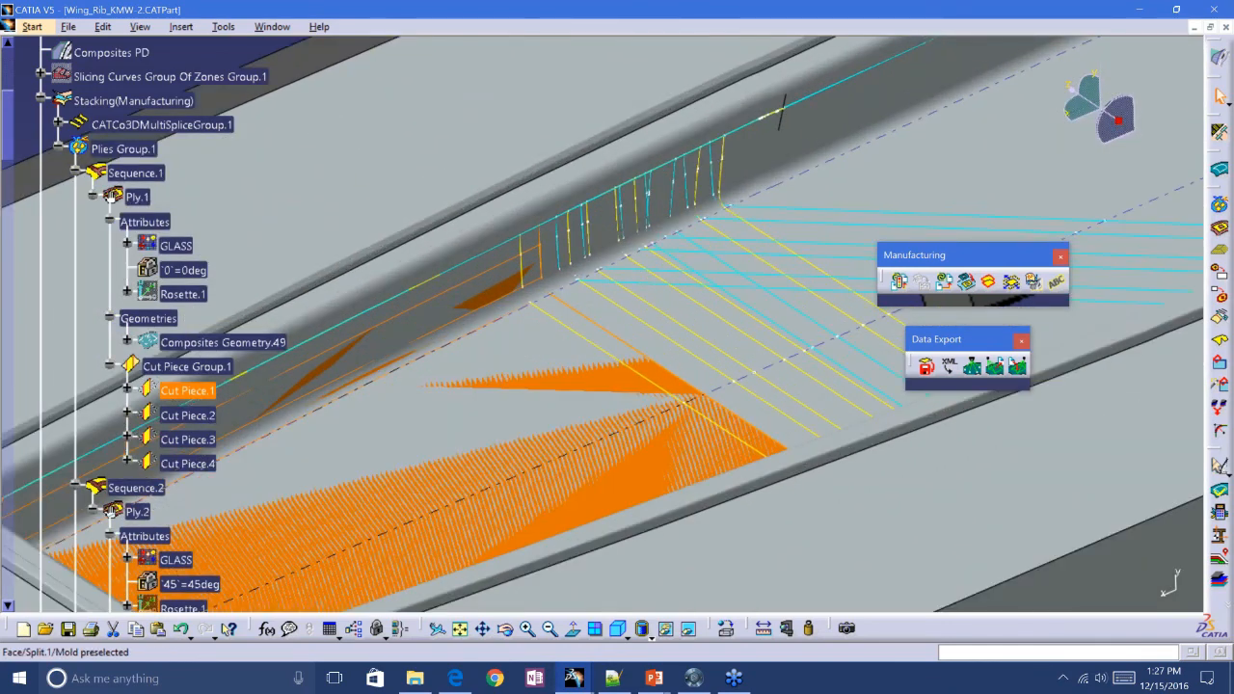
left_click(184, 391)
left_click(185, 414)
left_click(181, 392)
middle_click_drag(474, 388, 507, 529, "ctrl")
scroll(523, 526, "up", 1)
left_click(306, 273)
Hide the 3D contours of Stacking(Manufacturing) and open the Laser Projection Export settings beside the model
right_click(154, 158)
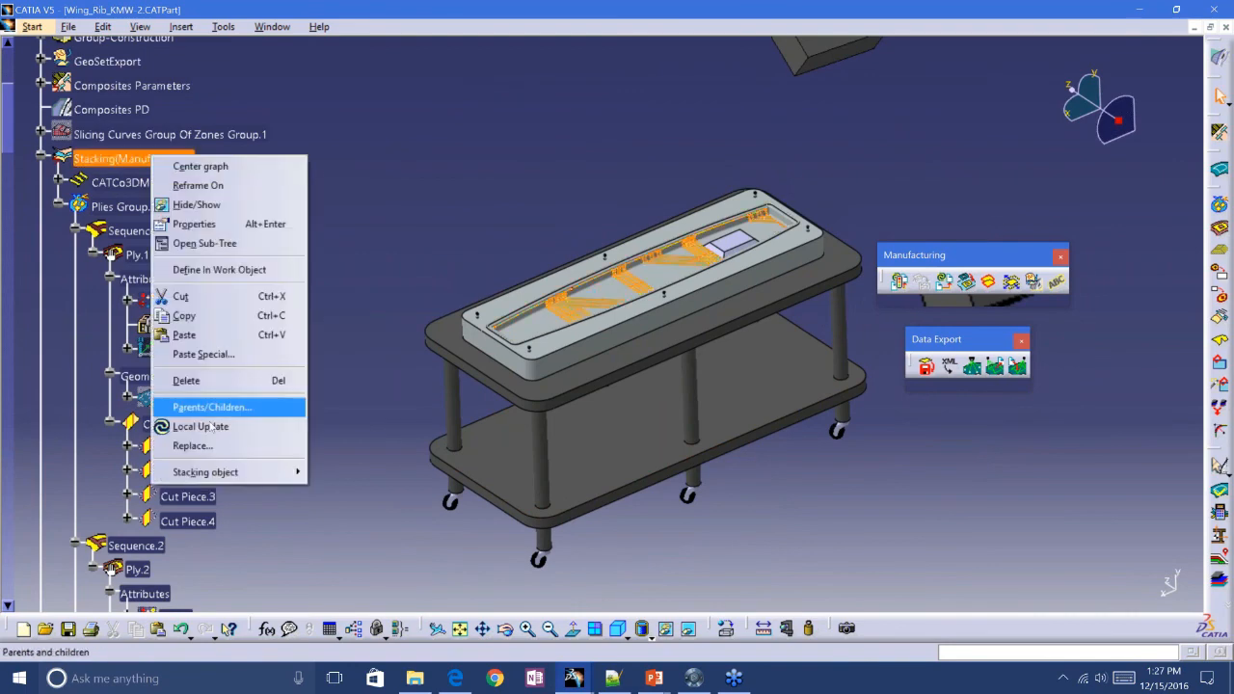
mouse_move(225, 475)
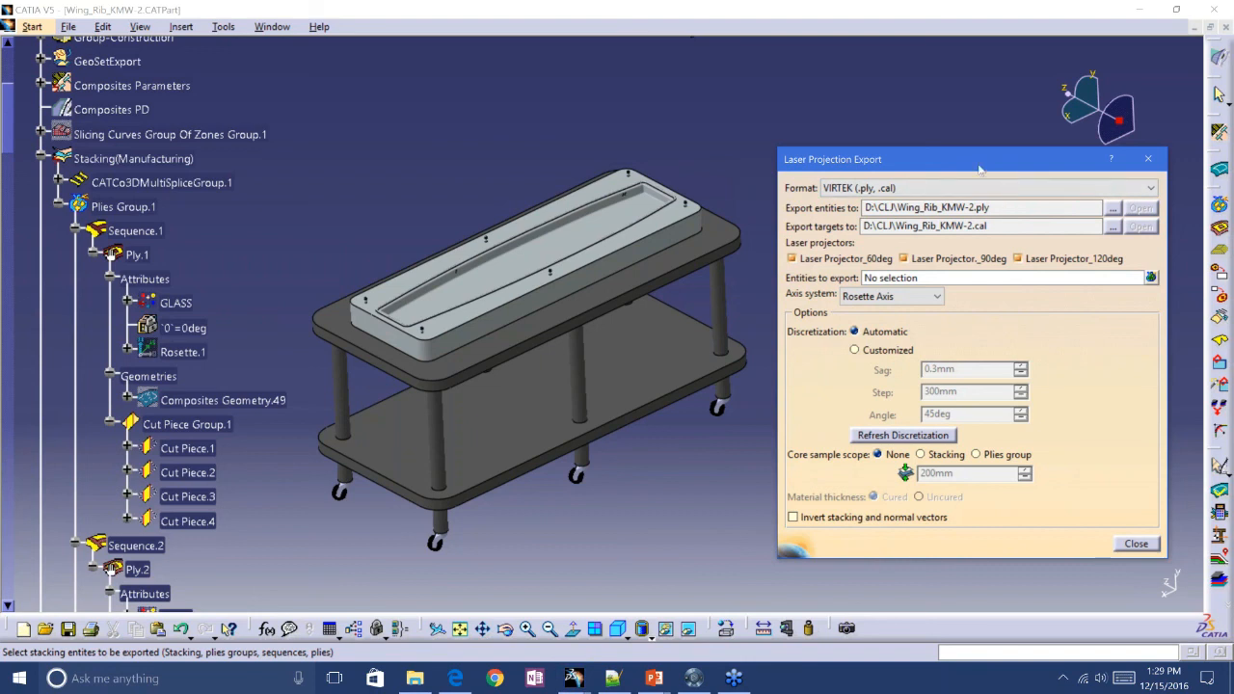
left_click_drag(954, 156, 946, 151)
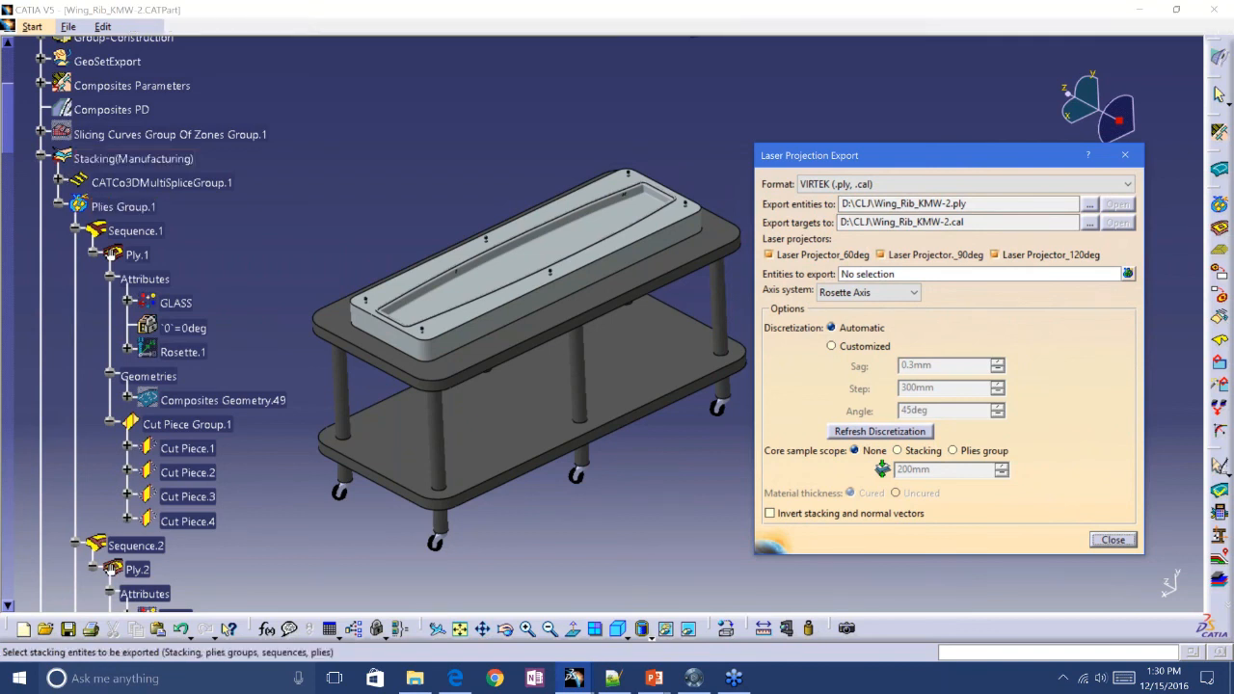
Collapse the Stacking(Manufacturing) branch and choose that stacking as the entities to export
left_click(41, 157)
left_click(897, 275)
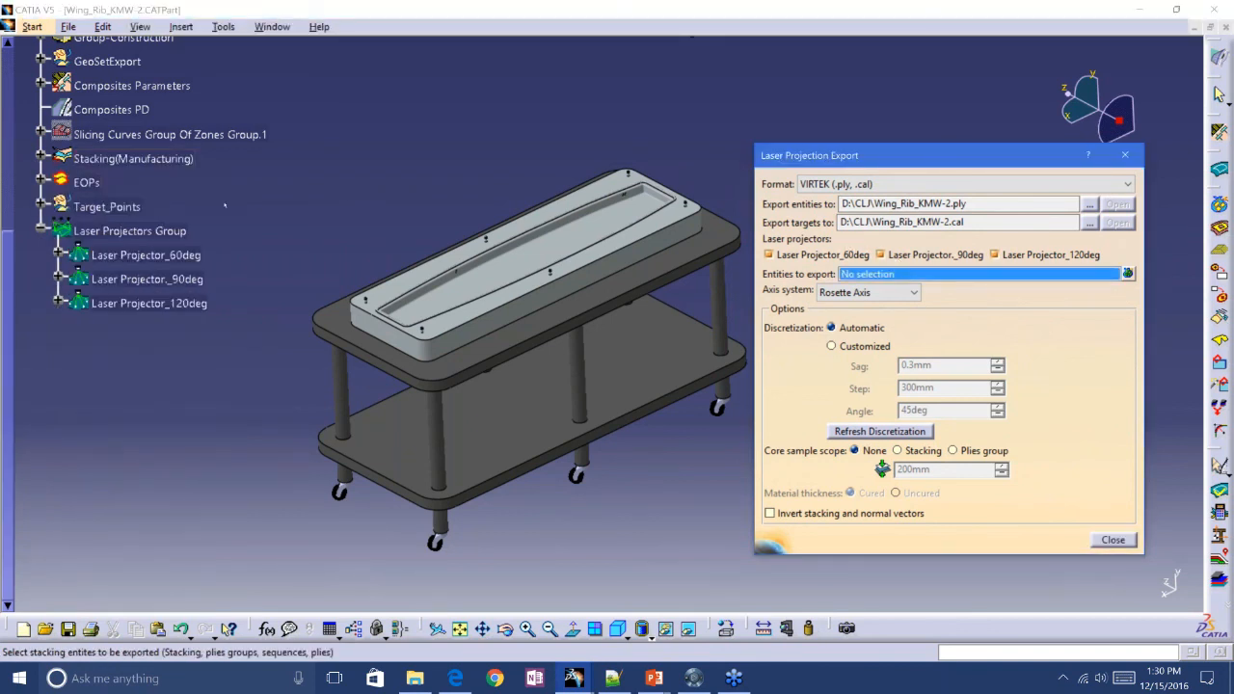
left_click(126, 158)
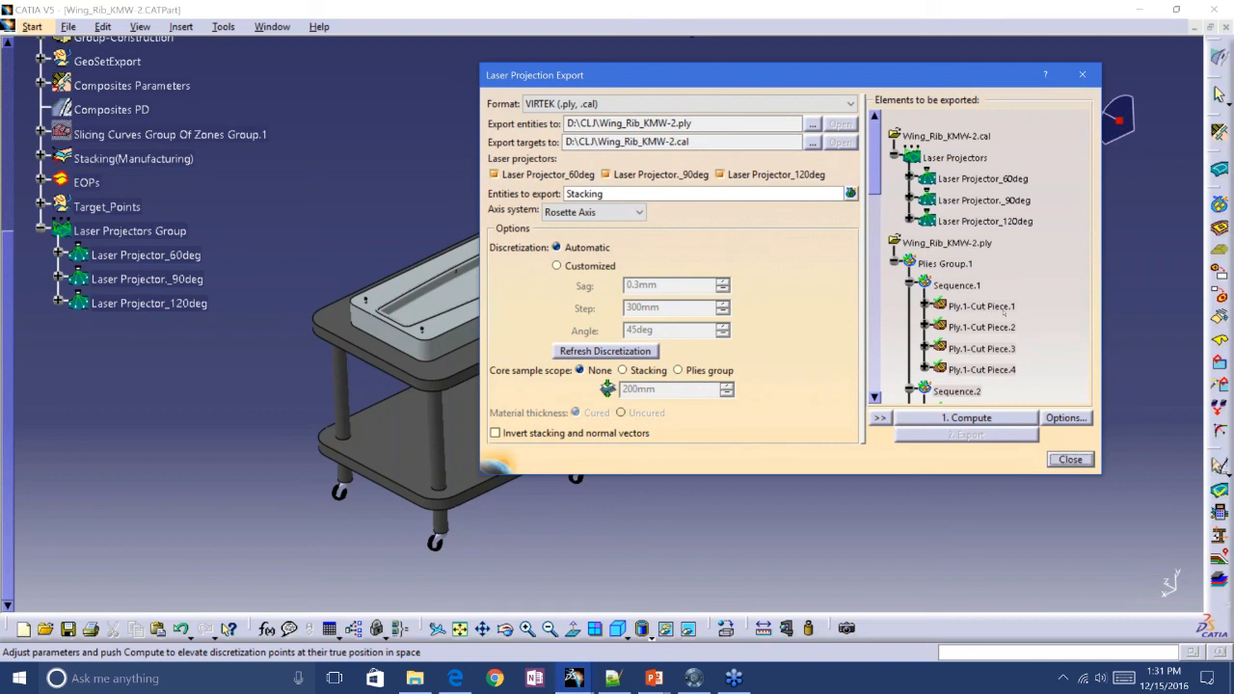
Turn on Invert stacking and normal vectors to review the sequence order in the export list, and turn it off again
left_click(495, 432)
scroll(980, 289, "down", 1)
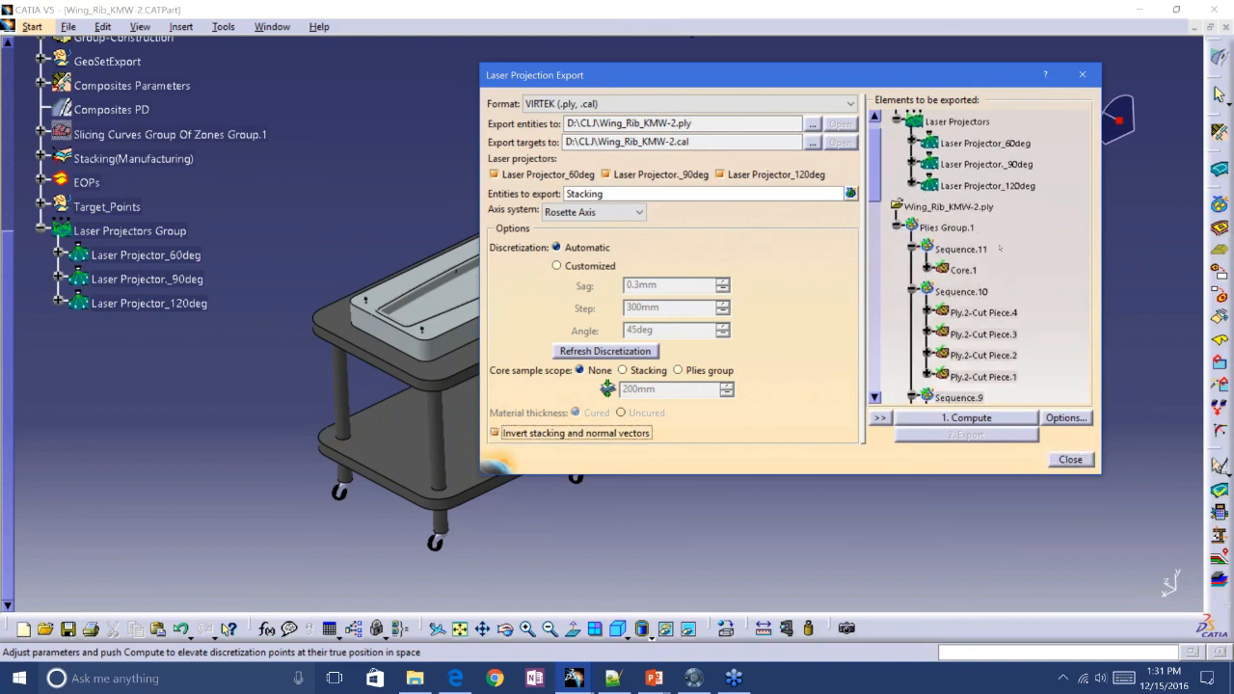
scroll(996, 249, "down", 1)
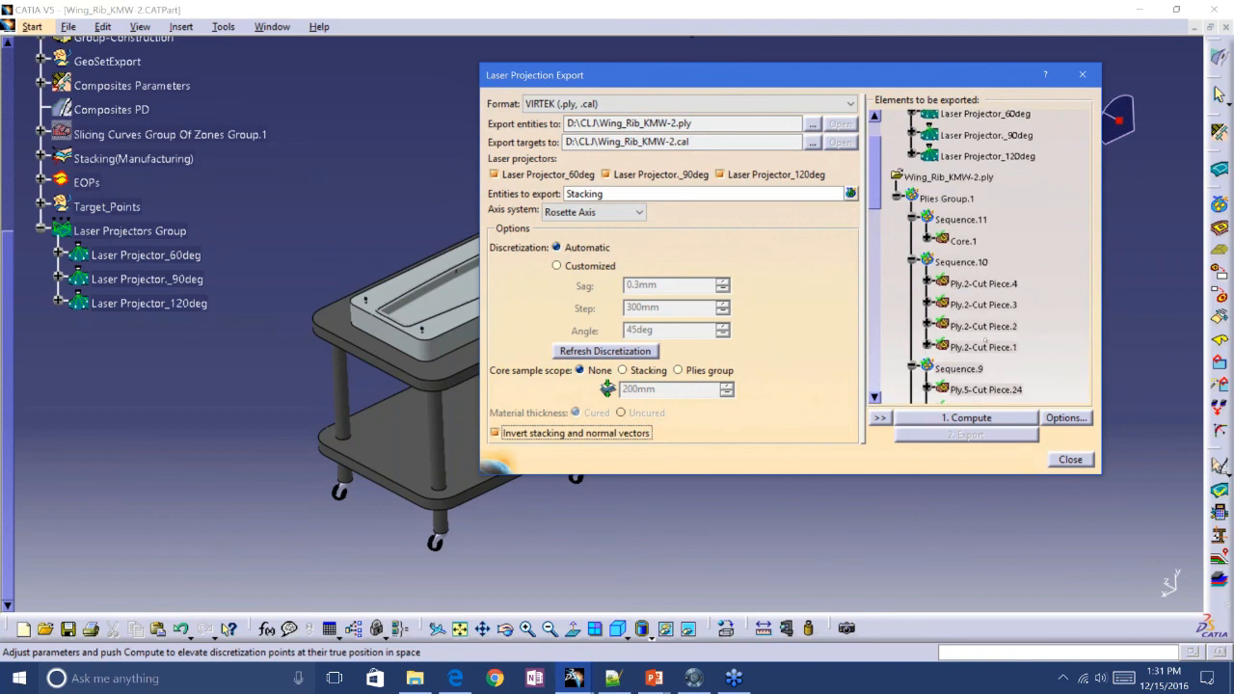
scroll(950, 357, "up", 1)
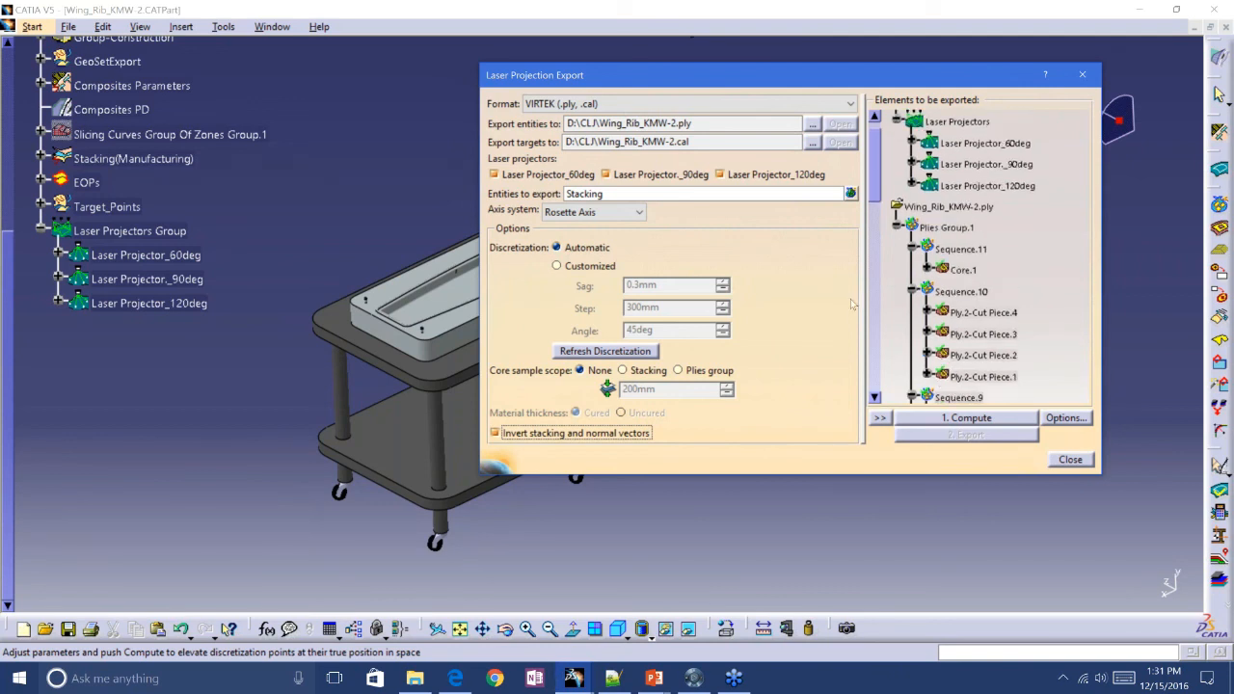
left_click(495, 433)
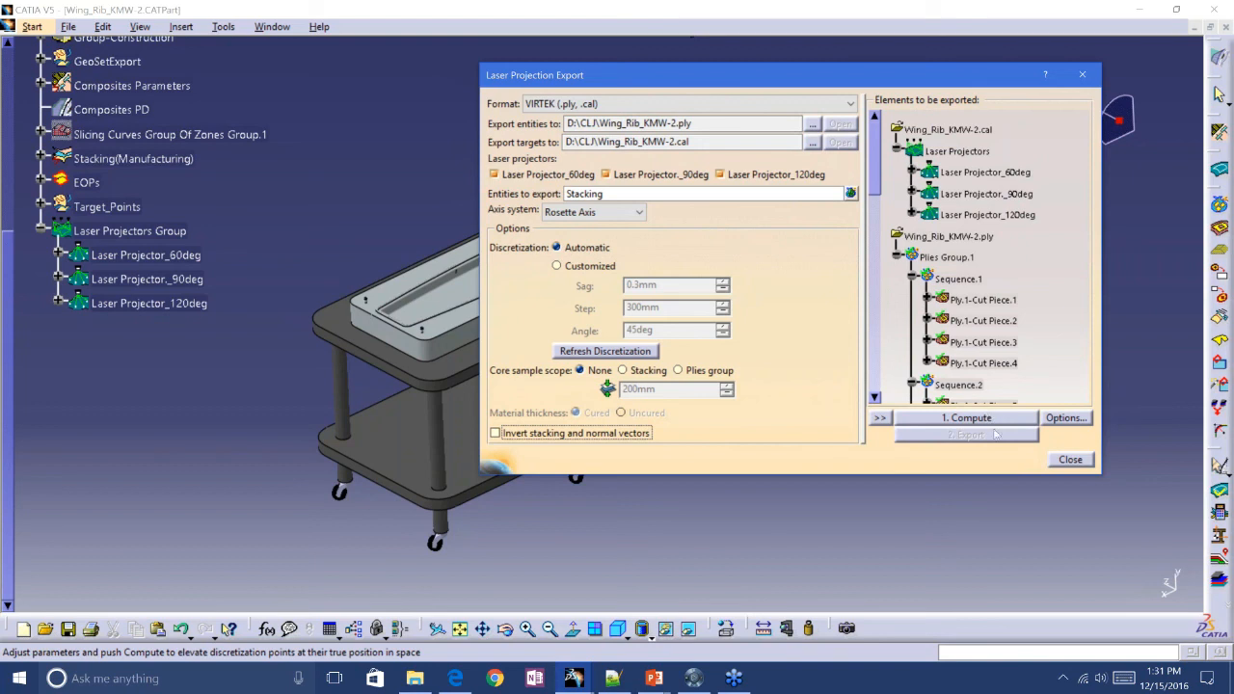
Check the 3D display options of the projection, and arrange the export dialog beside the mold table and its three projectors
left_click(1067, 418)
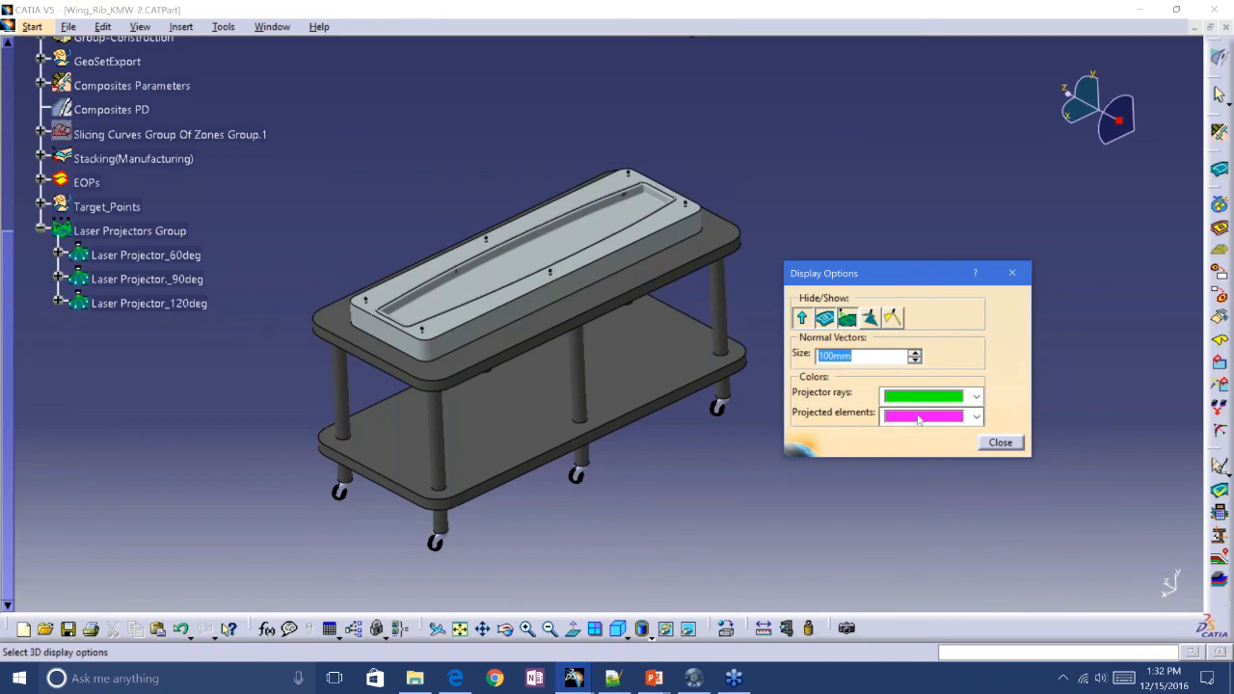
left_click(992, 444)
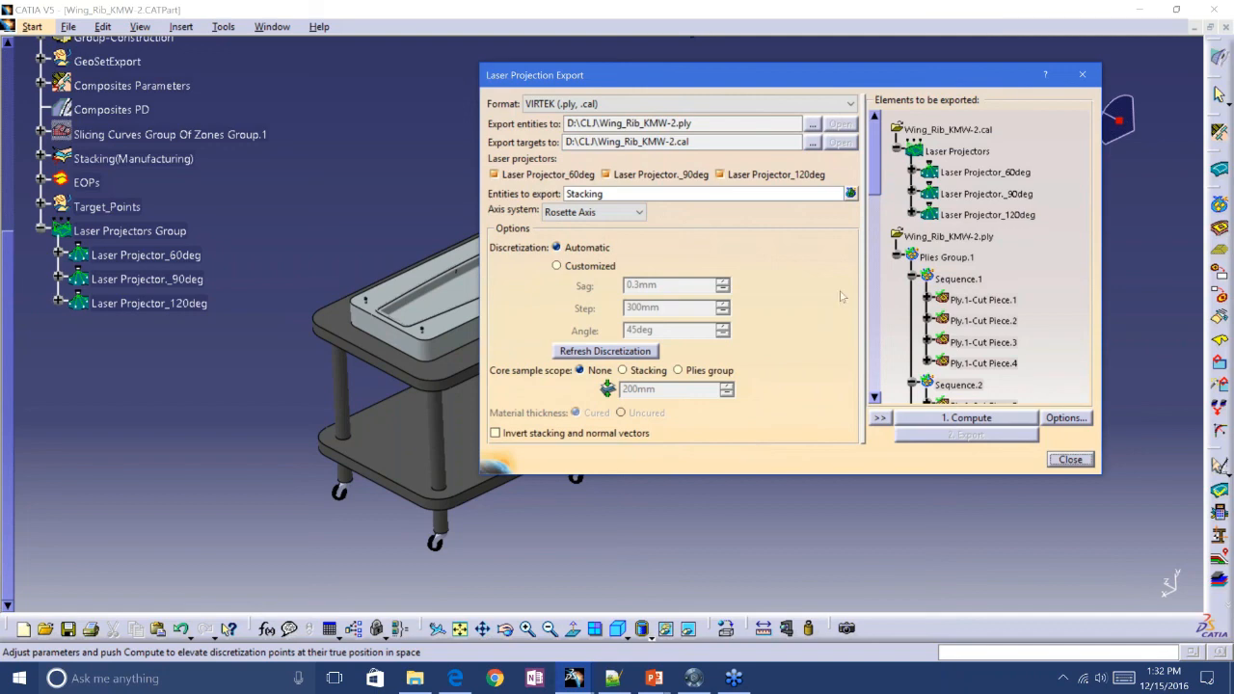
left_click_drag(715, 70, 836, 207)
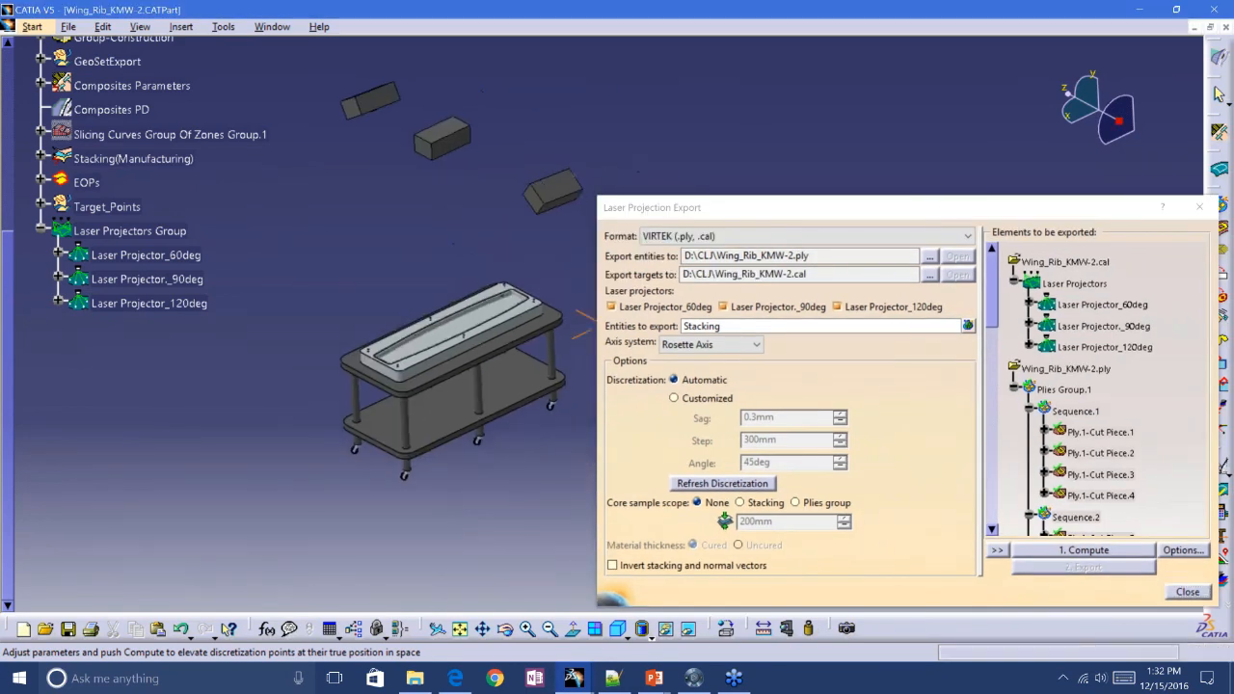
key("F3")
middle_click_drag(330, 463, 295, 438)
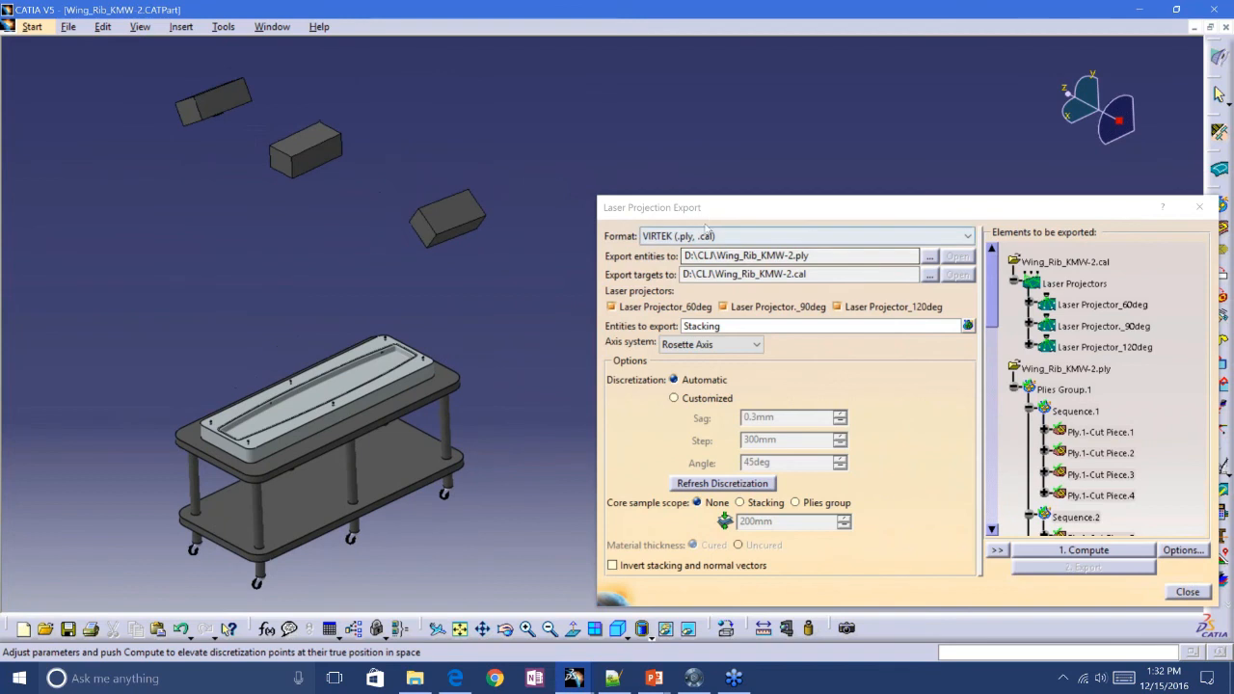
left_click(701, 211)
left_click_drag(699, 210, 659, 172)
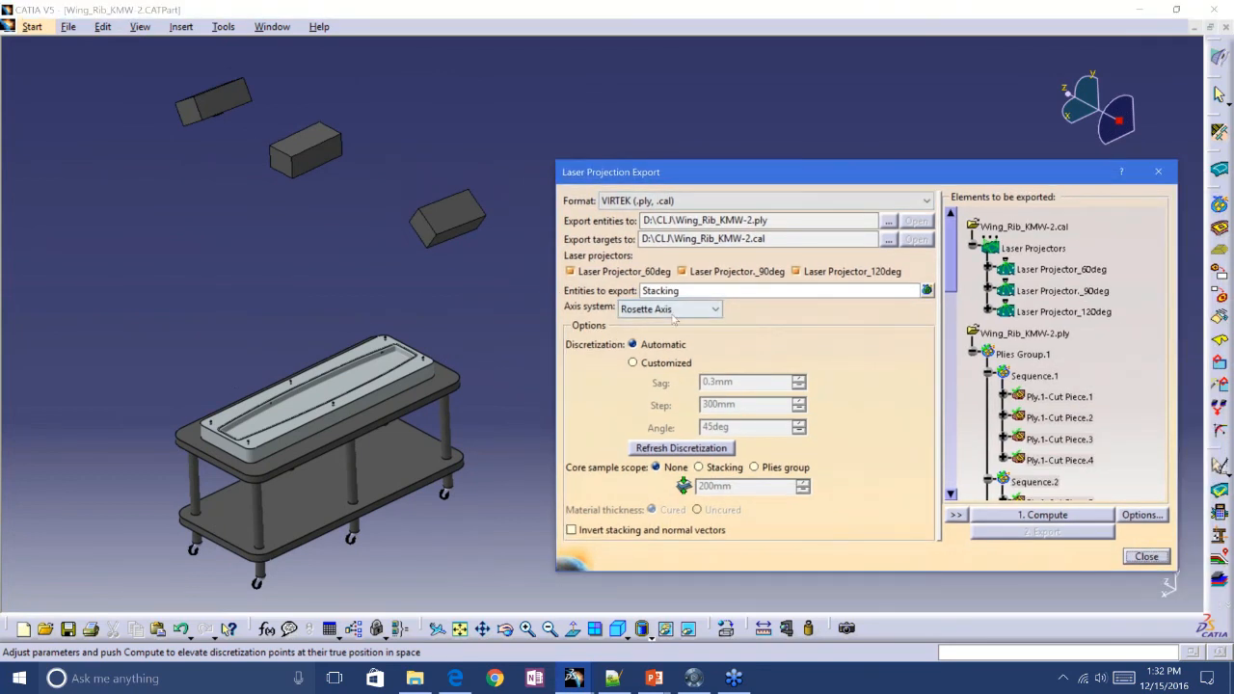
Expand Ply.1-Cut Piece.1 in the export list and preview the laser projection of its Rosette
scroll(1029, 326, "down", 1)
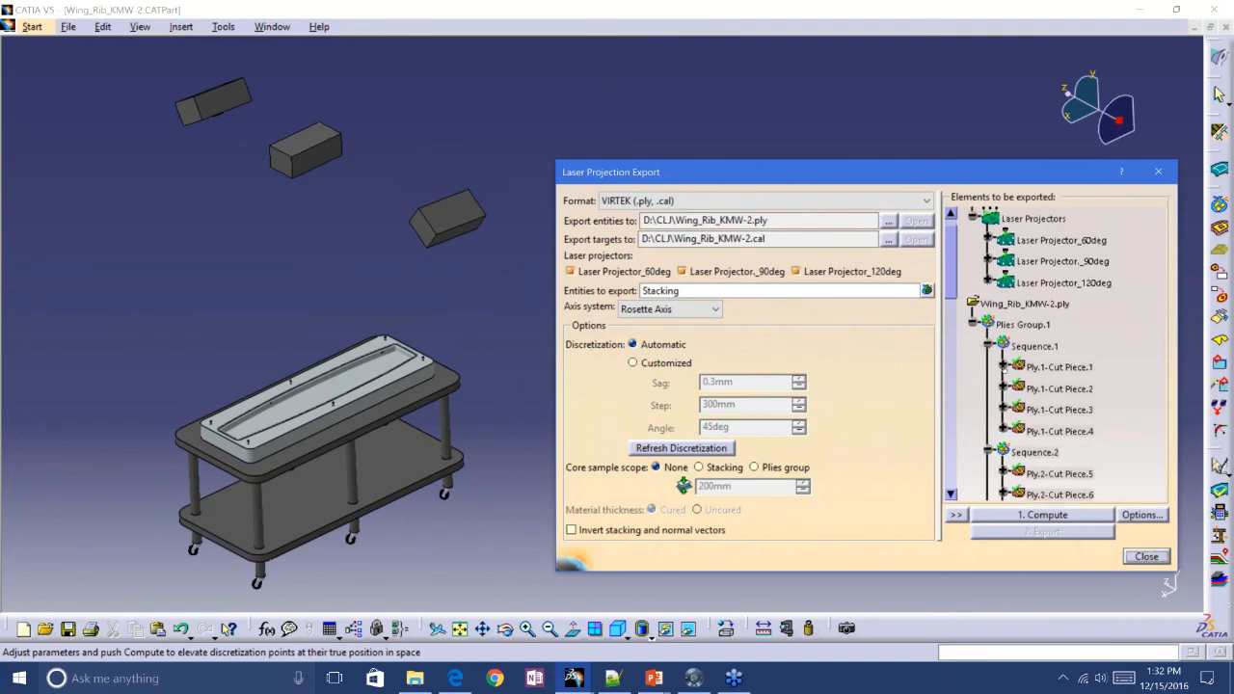
left_click(1003, 366)
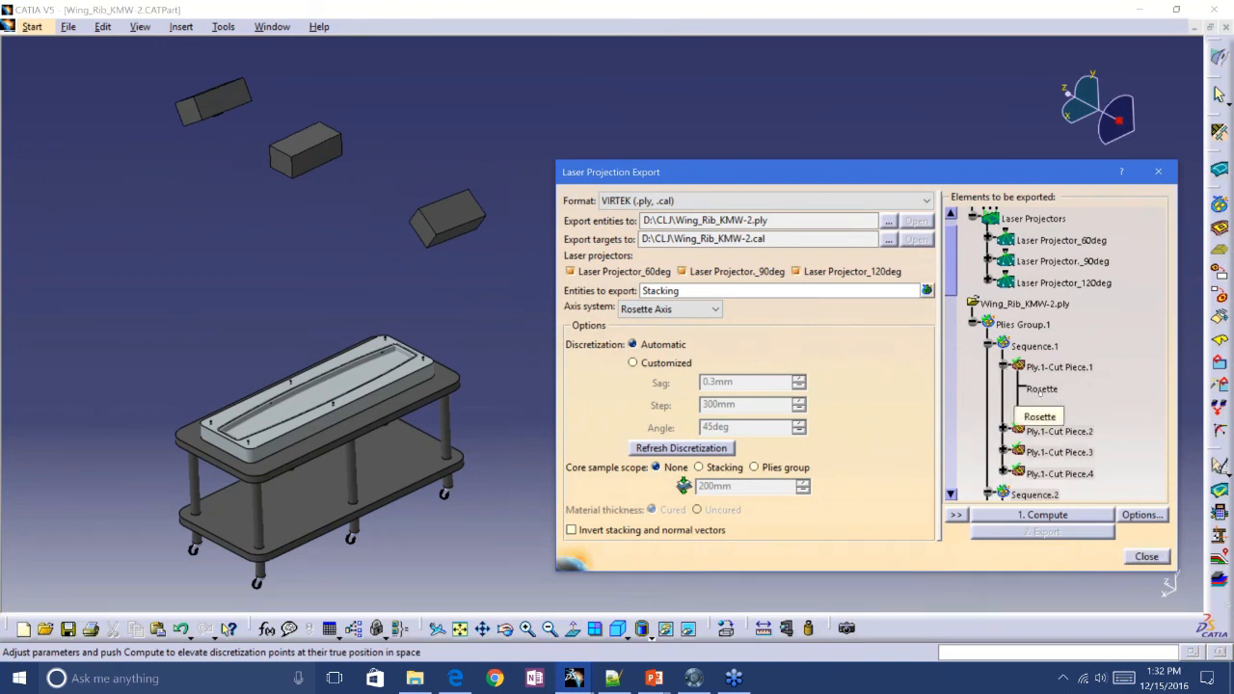
left_click(1041, 388)
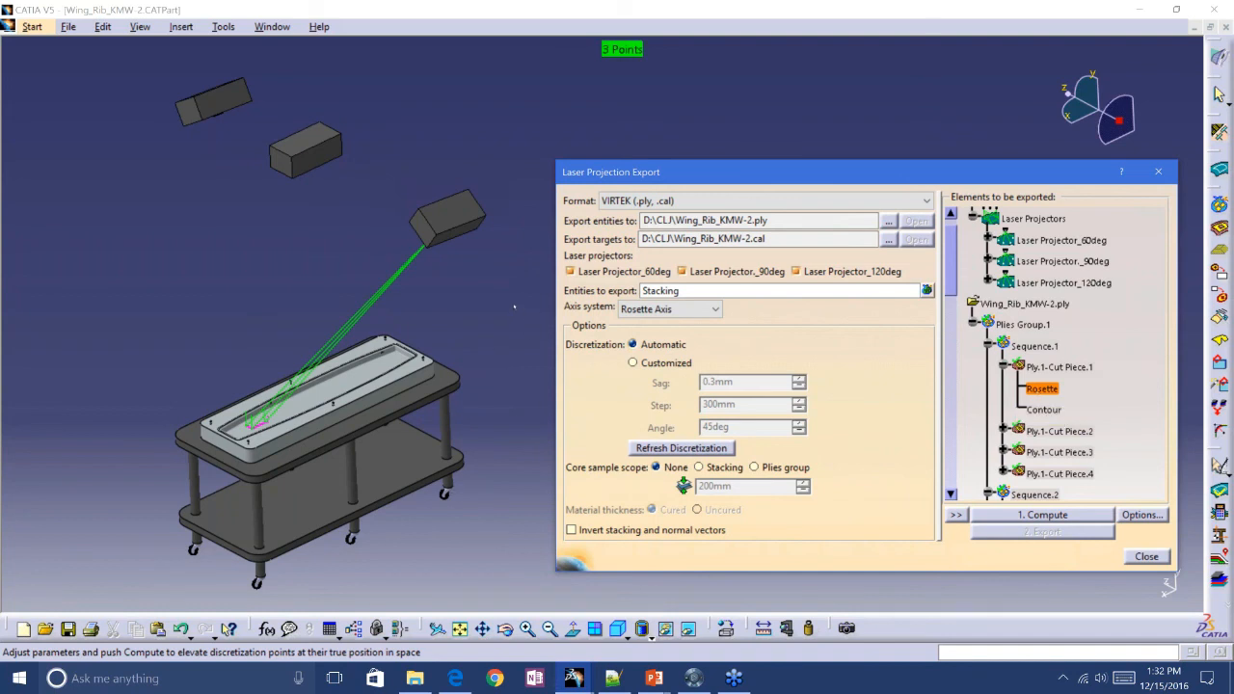
key("F3")
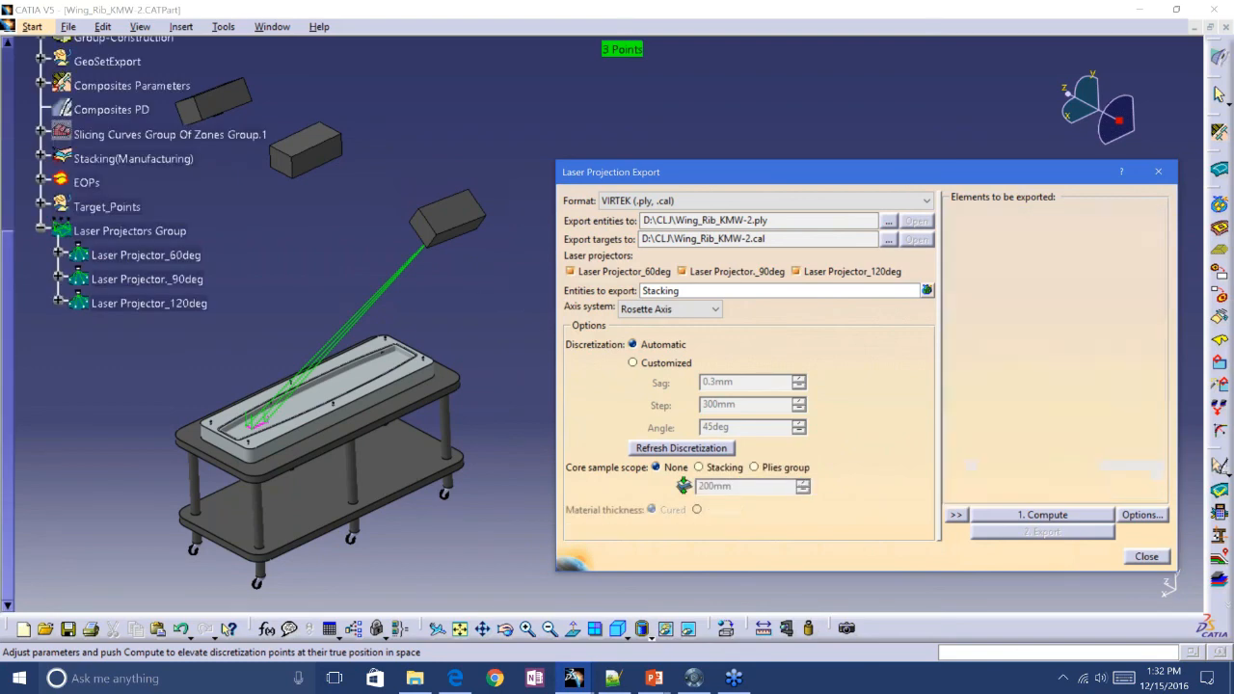
key("F3")
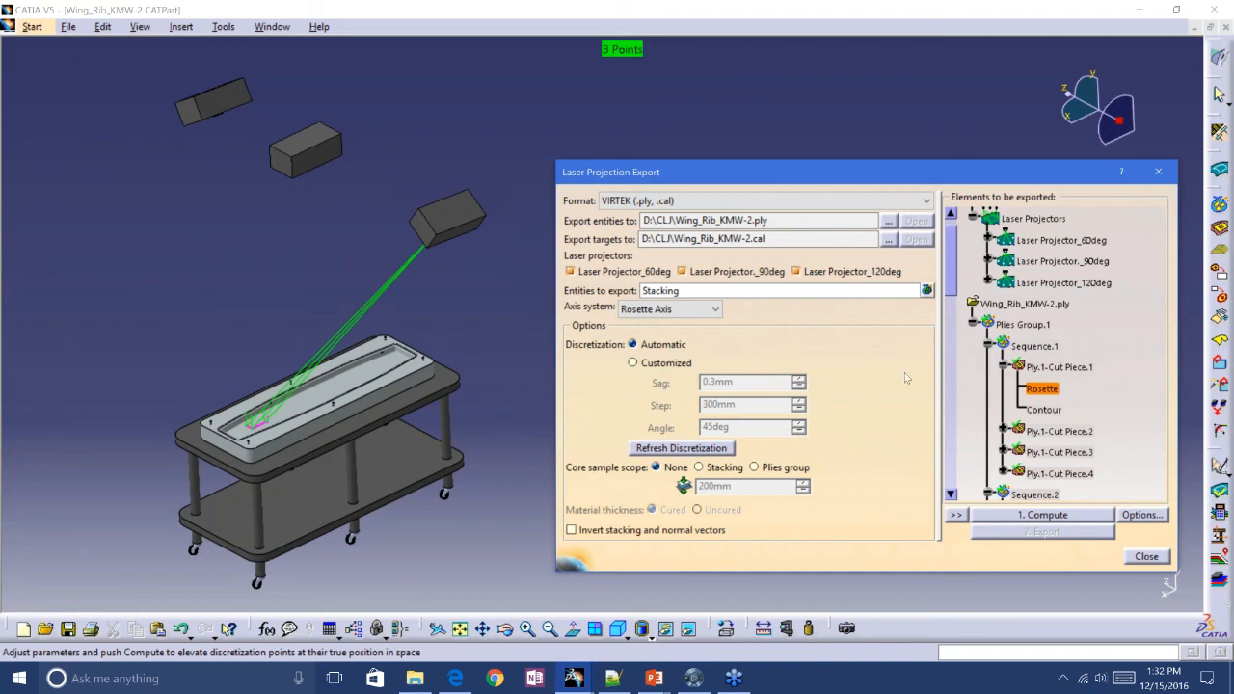
Preview the Contour projection of Ply.1-Cut Piece.1, and return to its Rosette to examine the rays and normals on the mold up close
left_click(1043, 409)
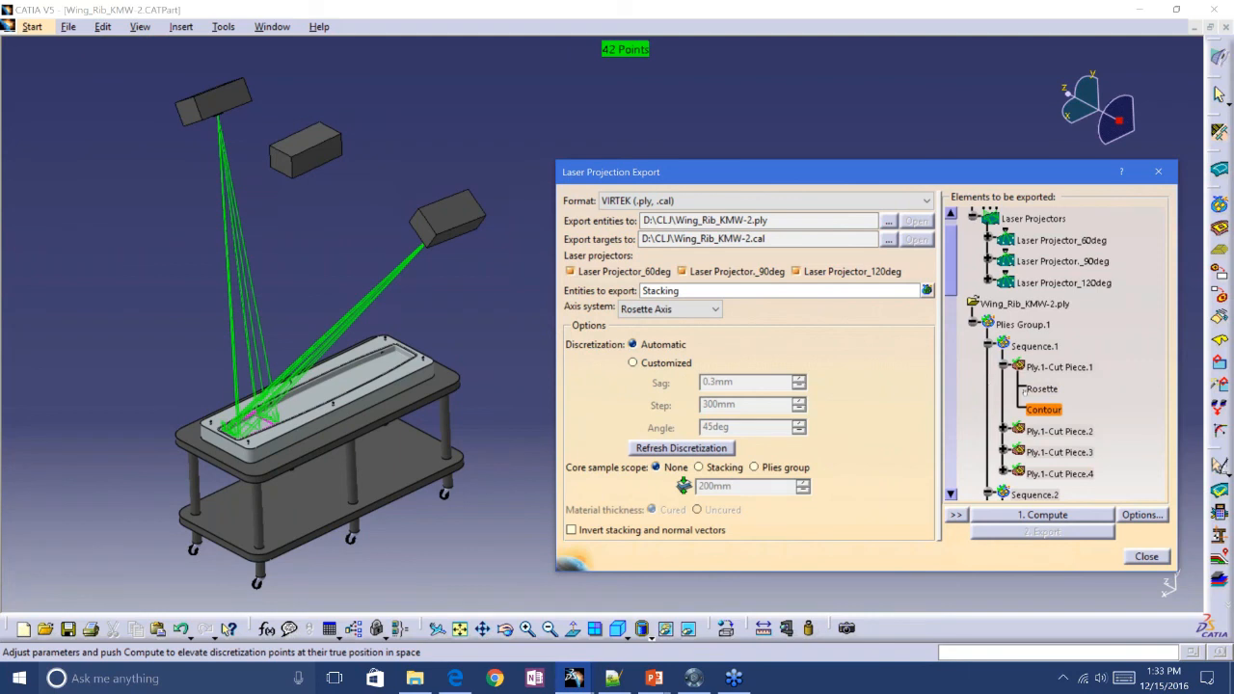
left_click(1042, 388)
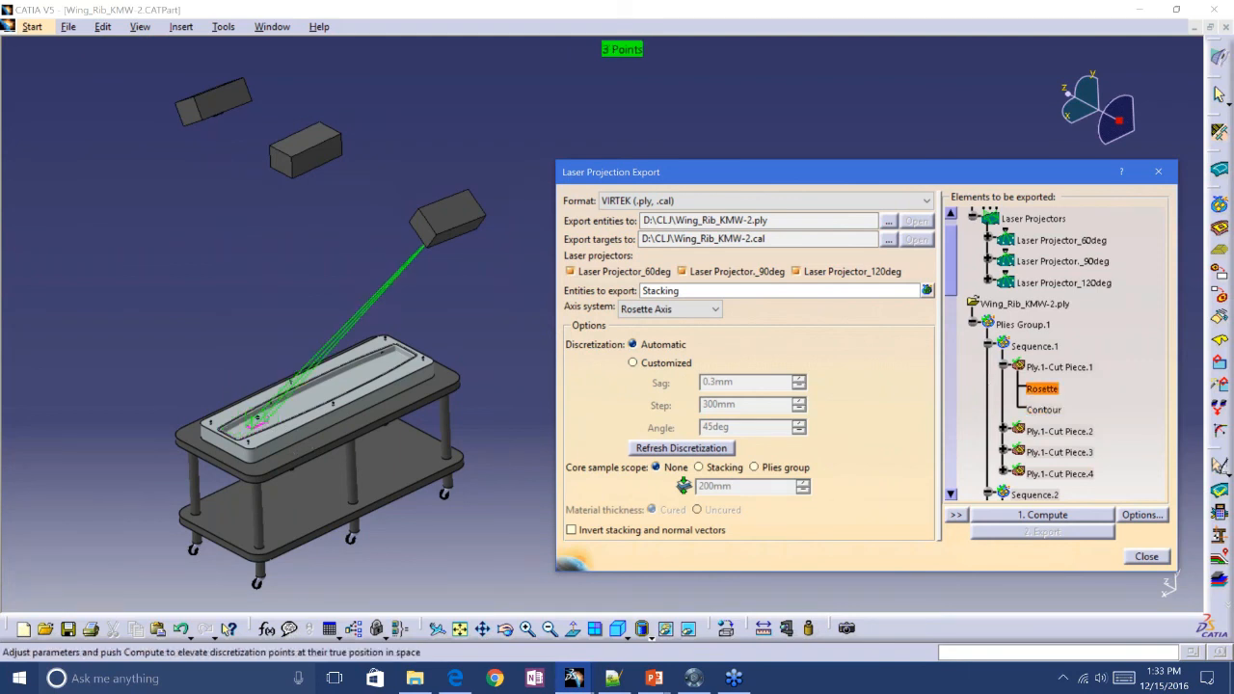
middle_click_drag(318, 425, 321, 318)
middle_click_drag(115, 328, 636, 318)
middle_click_drag(270, 366, 294, 332)
middle_click_drag(131, 114, 471, 110)
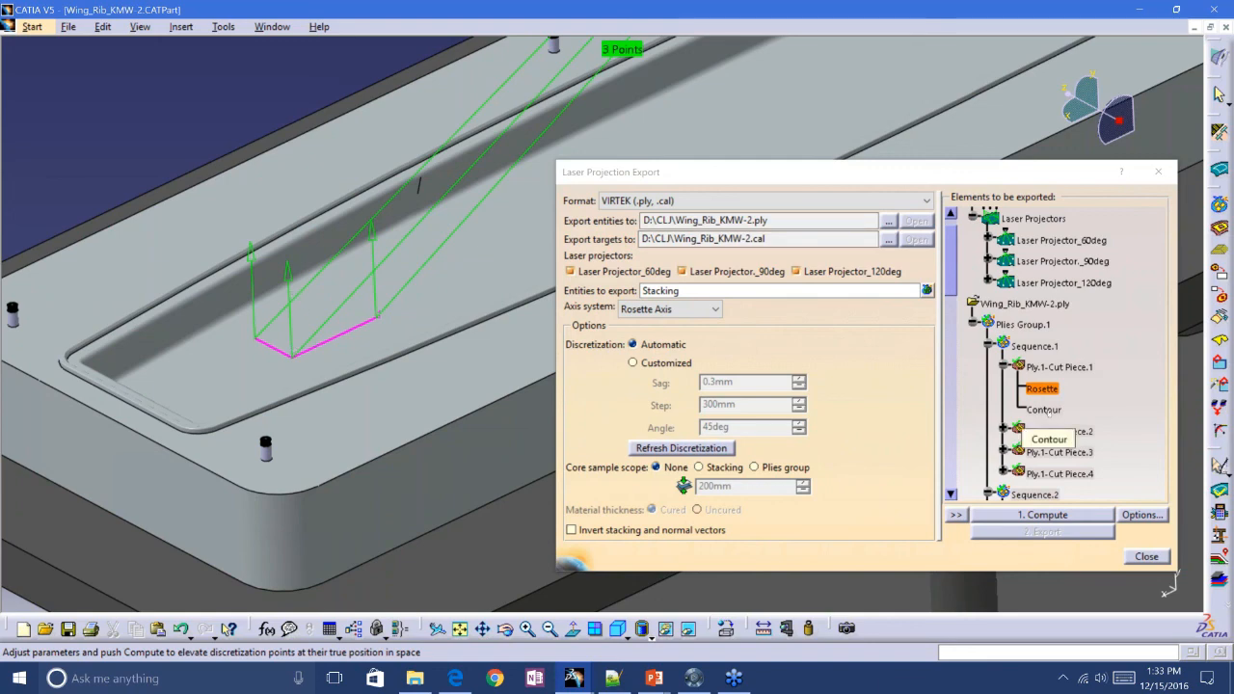
Examine the Contour projection of Ply.1-Cut Piece.1 from several angles, checking which projectors cover its points
left_click(1043, 410)
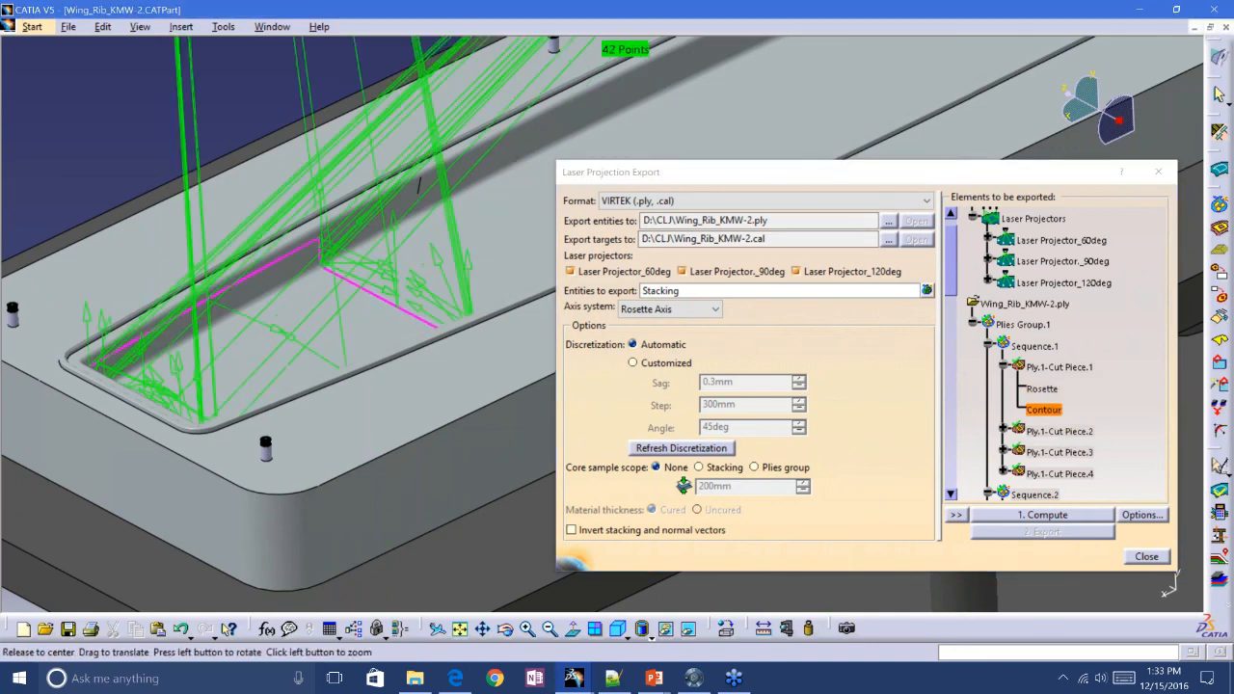
middle_click_drag(365, 362, 233, 554, "ctrl")
middle_click_drag(224, 42, 513, 554)
middle_click_drag(442, 450, 434, 328)
middle_click_drag(472, 100, 257, 395)
middle_click_drag(229, 314, 237, 417)
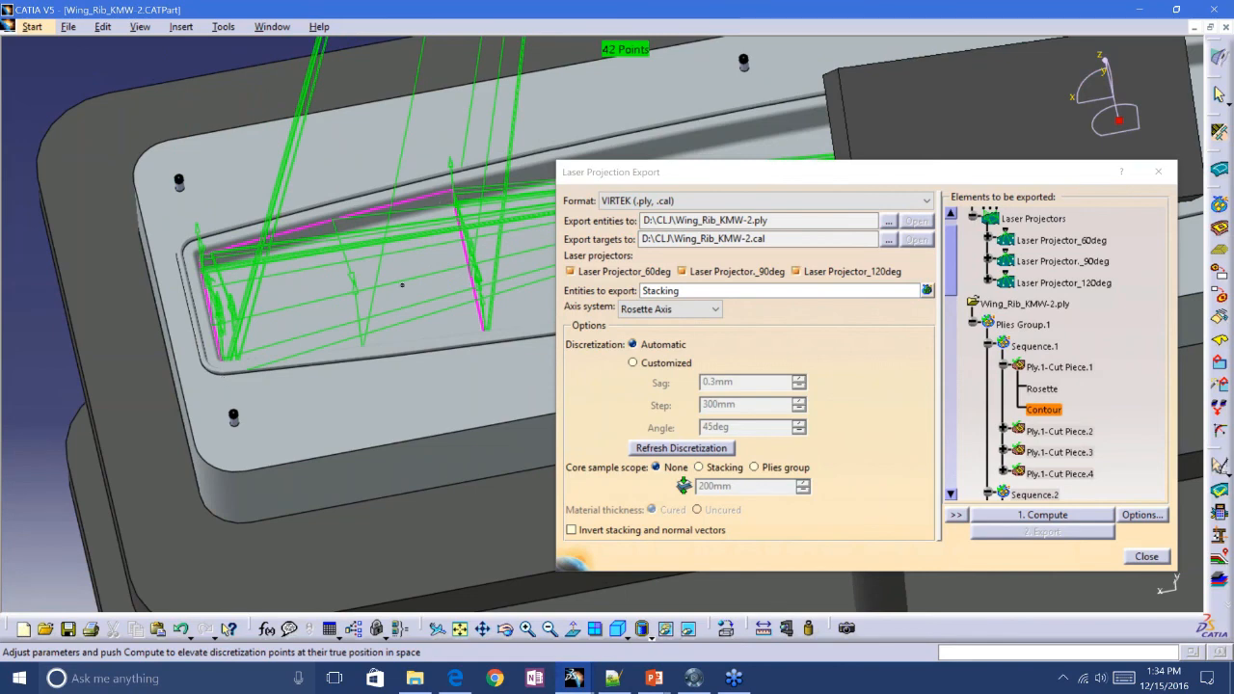
middle_click_drag(394, 301, 232, 439)
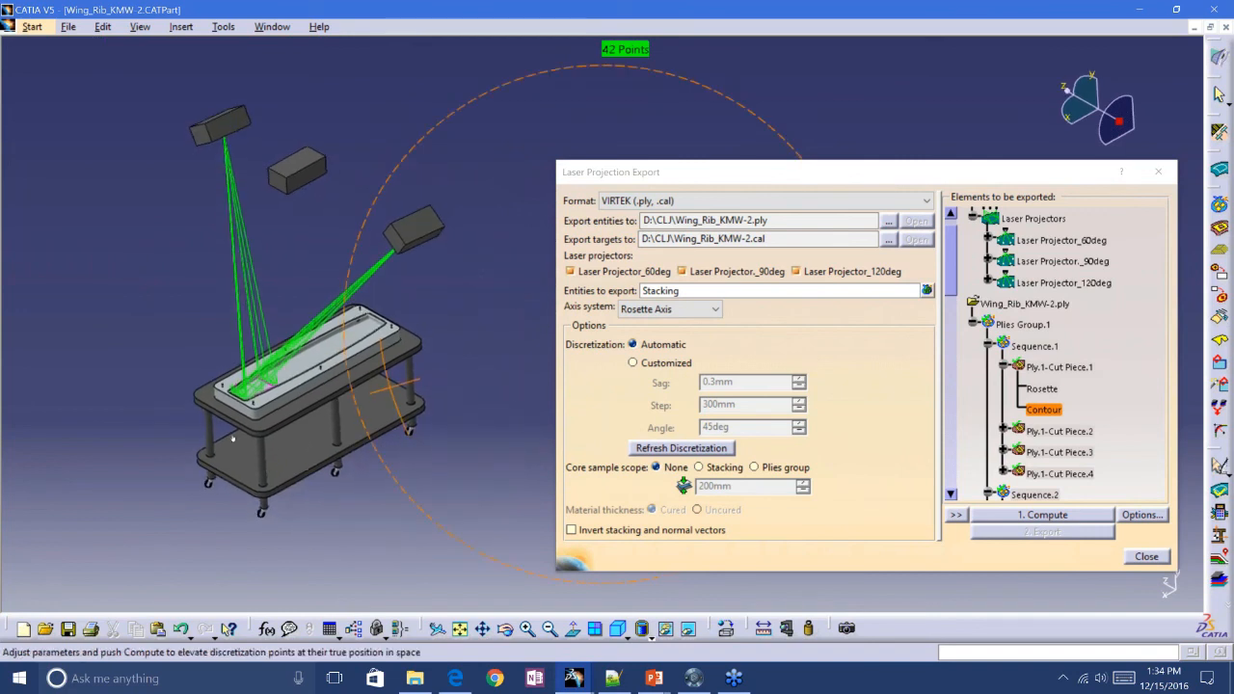
mouse_move(232, 501)
middle_mouse_down()
mouse_move(394, 441)
mouse_move(234, 482)
mouse_move(239, 497)
middle_mouse_up()
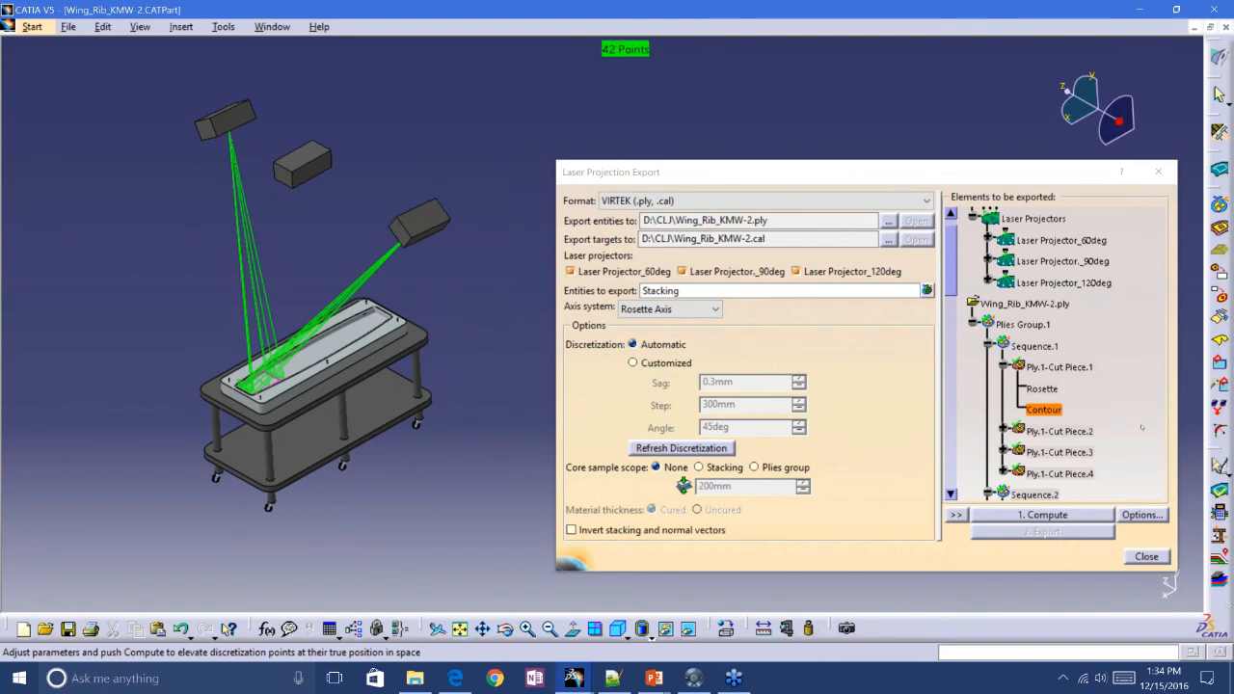
Preview the projections of Ply.1-Cut Piece.2 to Cut Piece.4 and of Ply.2-Cut Piece.5 and Cut Piece.6 one by one
left_click(1068, 433)
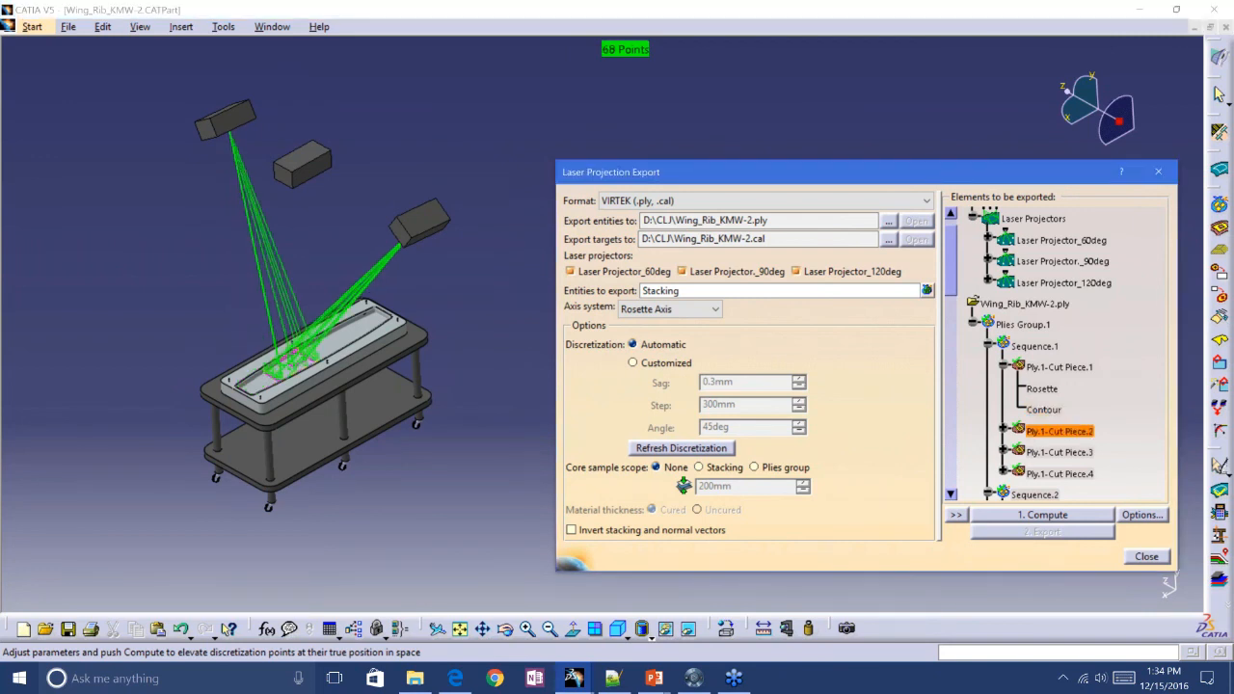
left_click(1068, 452)
scroll(1069, 453, "down", 1)
left_click(1068, 445)
scroll(1058, 450, "down", 1)
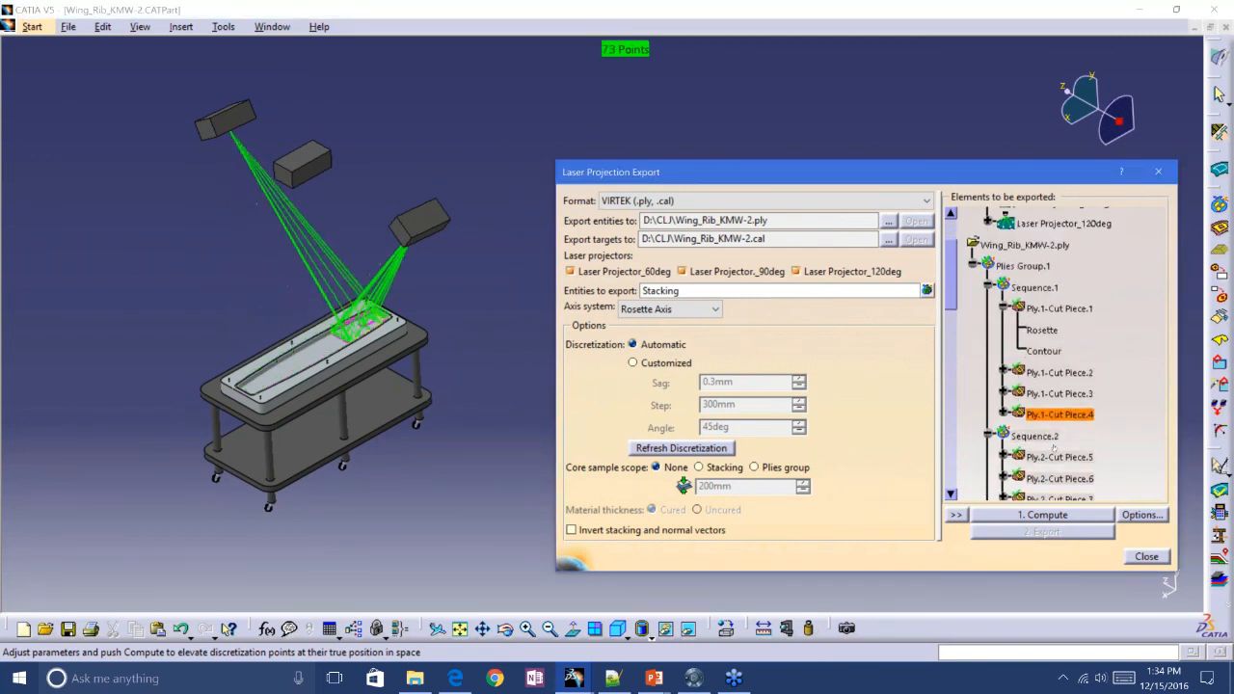
left_click(1058, 455)
scroll(1058, 449, "down", 2)
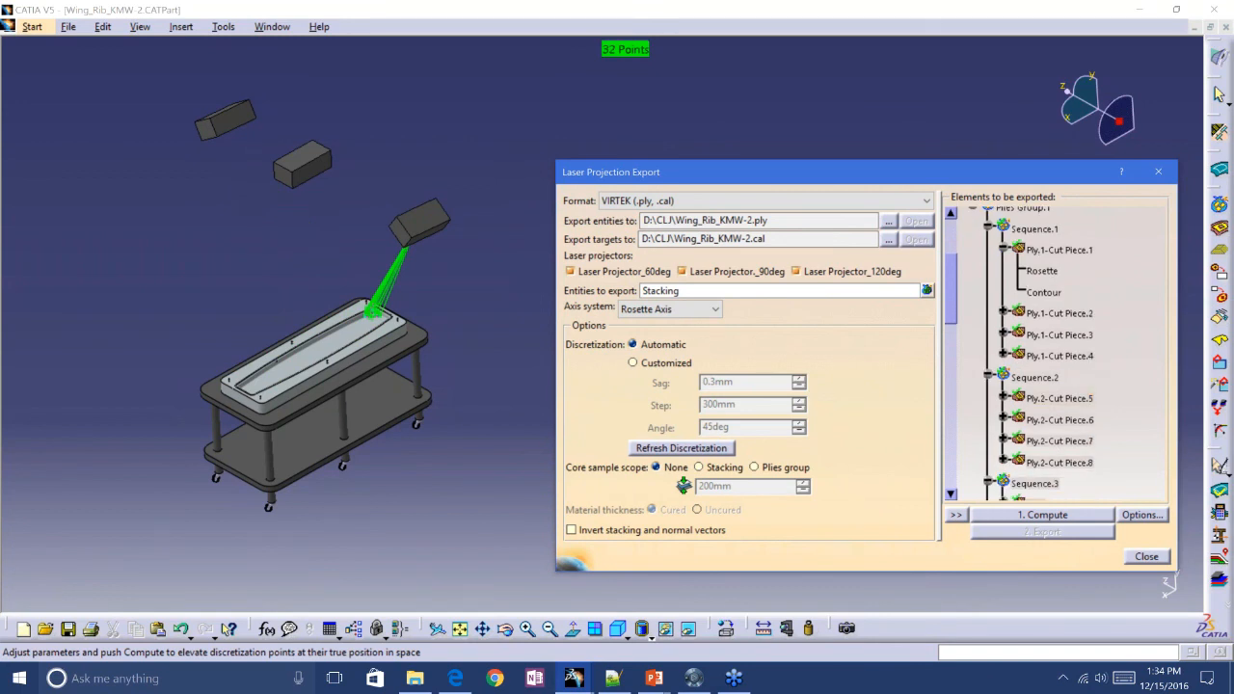
scroll(1058, 422, "up", 1)
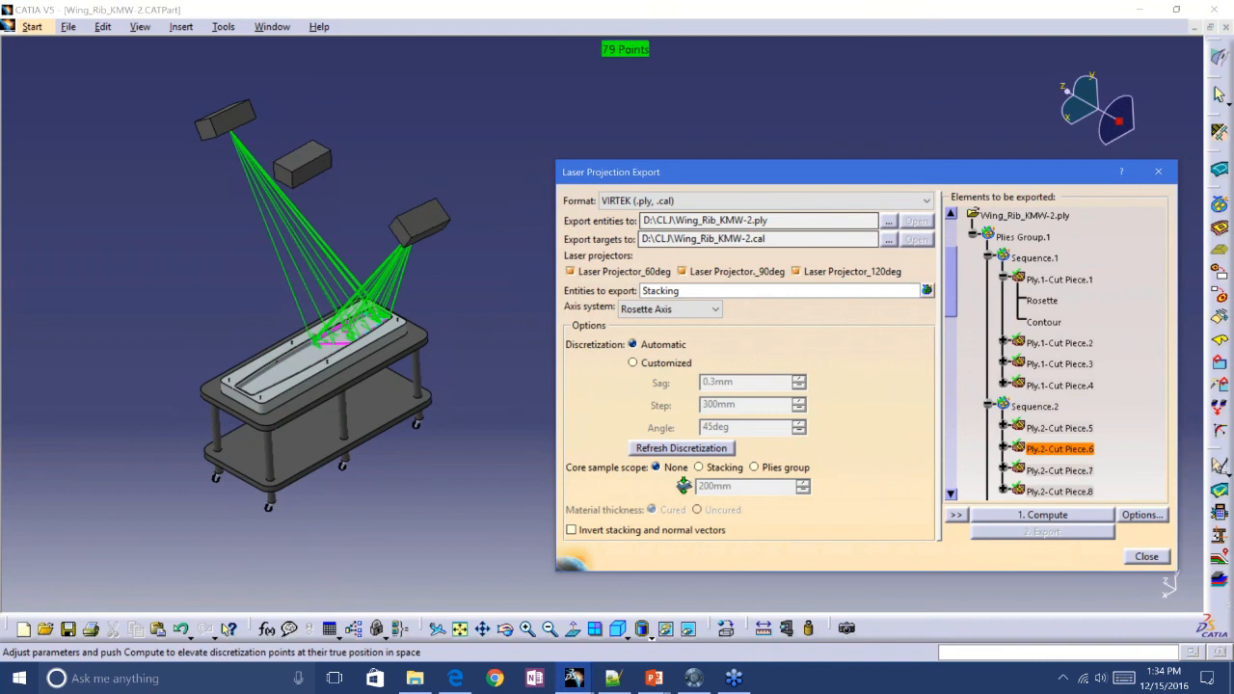
Exclude Laser Projector_120deg from the export and compute the projection with the two remaining projectors
left_click(796, 272)
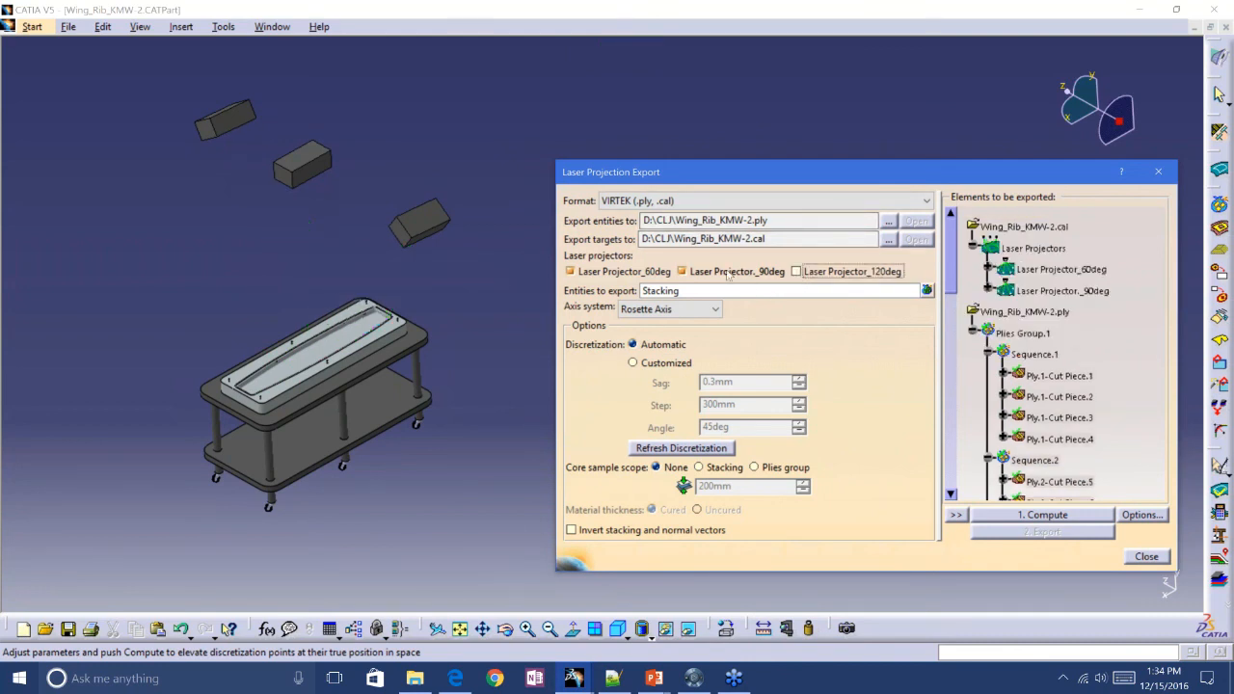
left_click(1041, 515)
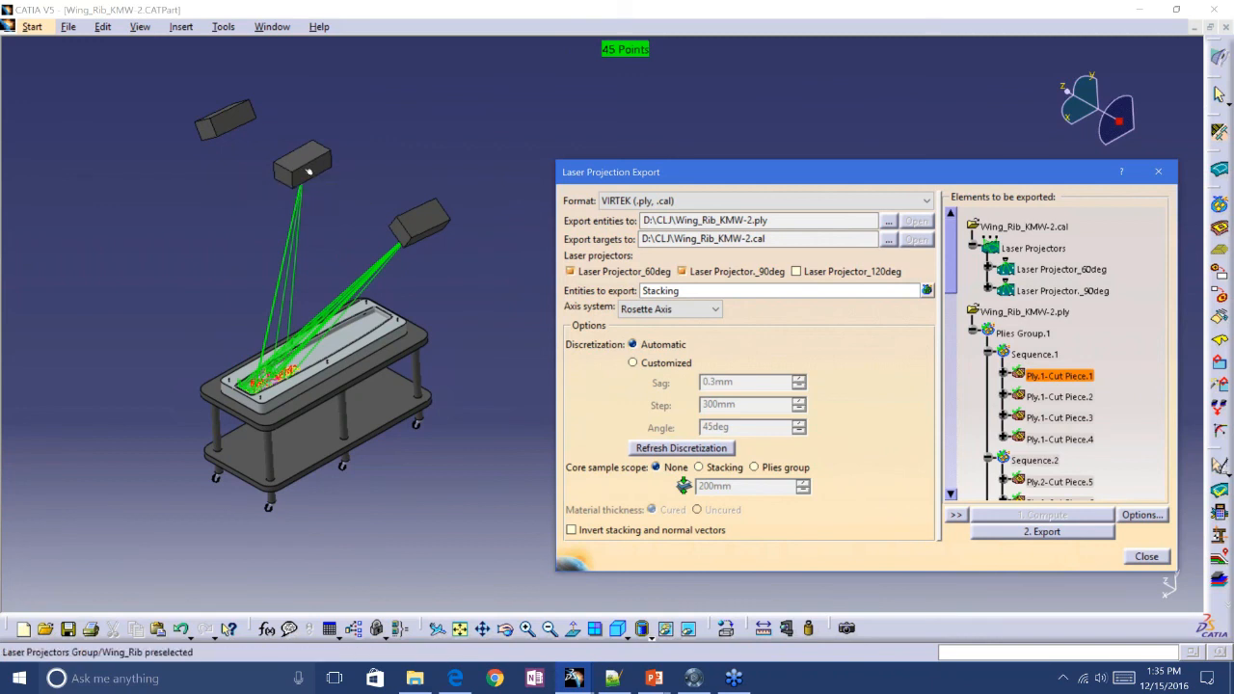
Examine the computed projection of Ply.1-Cut Piece.1 up close for points with problematic ray incidence angles
middle_click_drag(268, 416, 182, 228)
middle_click_drag(339, 142, 443, 279)
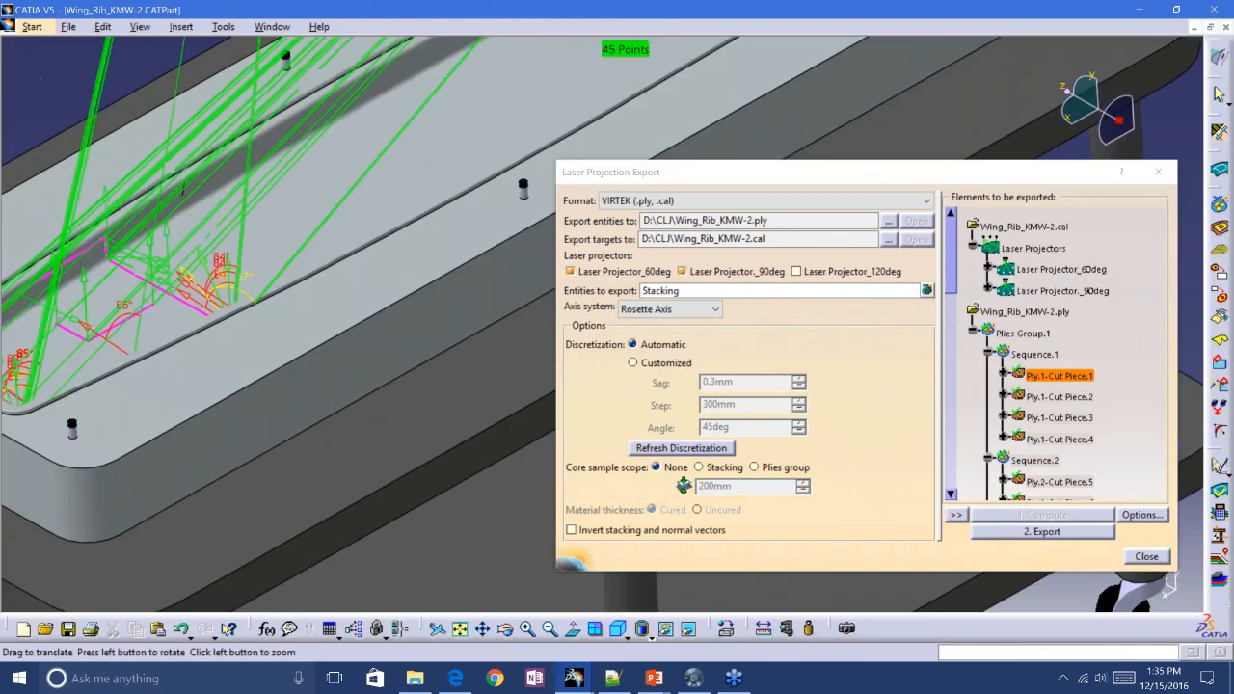
middle_click_drag(506, 70, 592, 68)
middle_click_drag(356, 525, 185, 125)
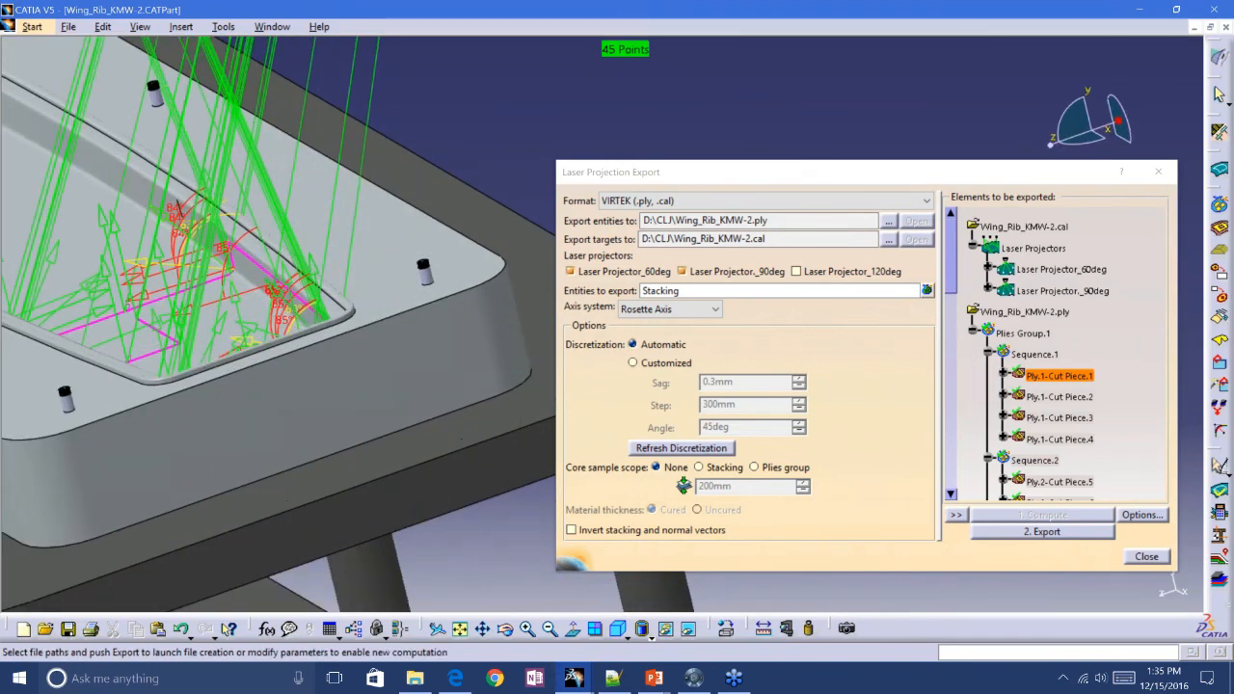
middle_click_drag(319, 306, 408, 335)
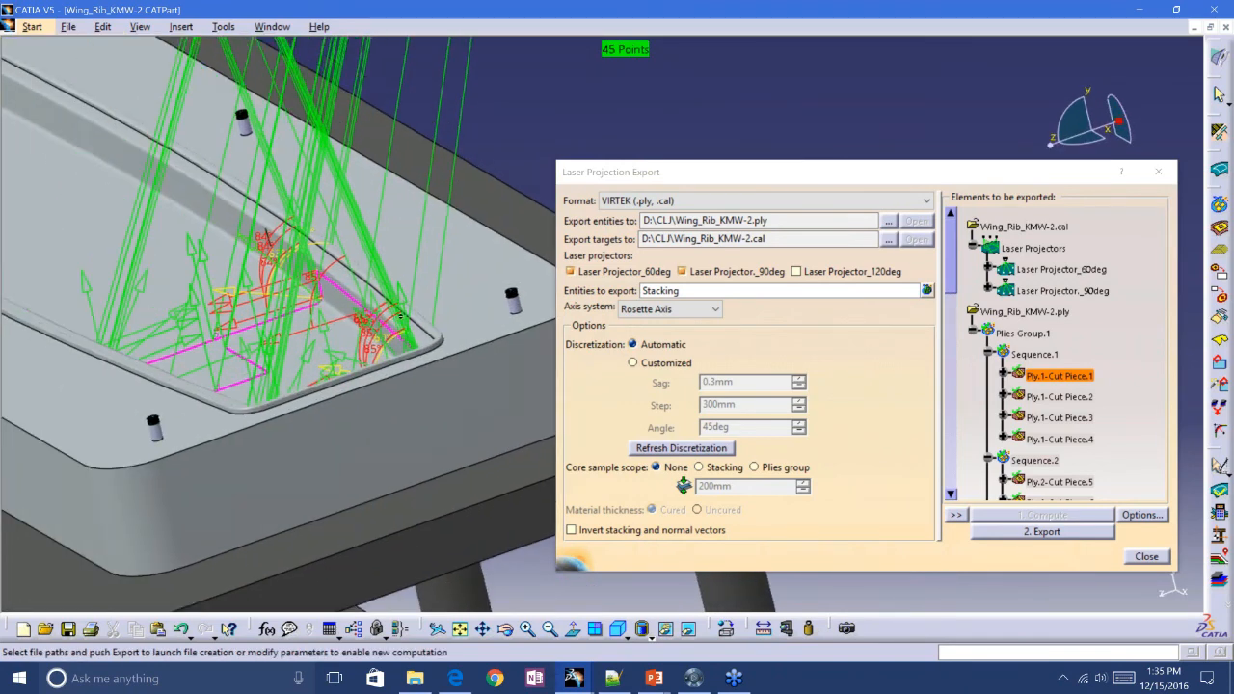
middle_click_drag(400, 317, 336, 316)
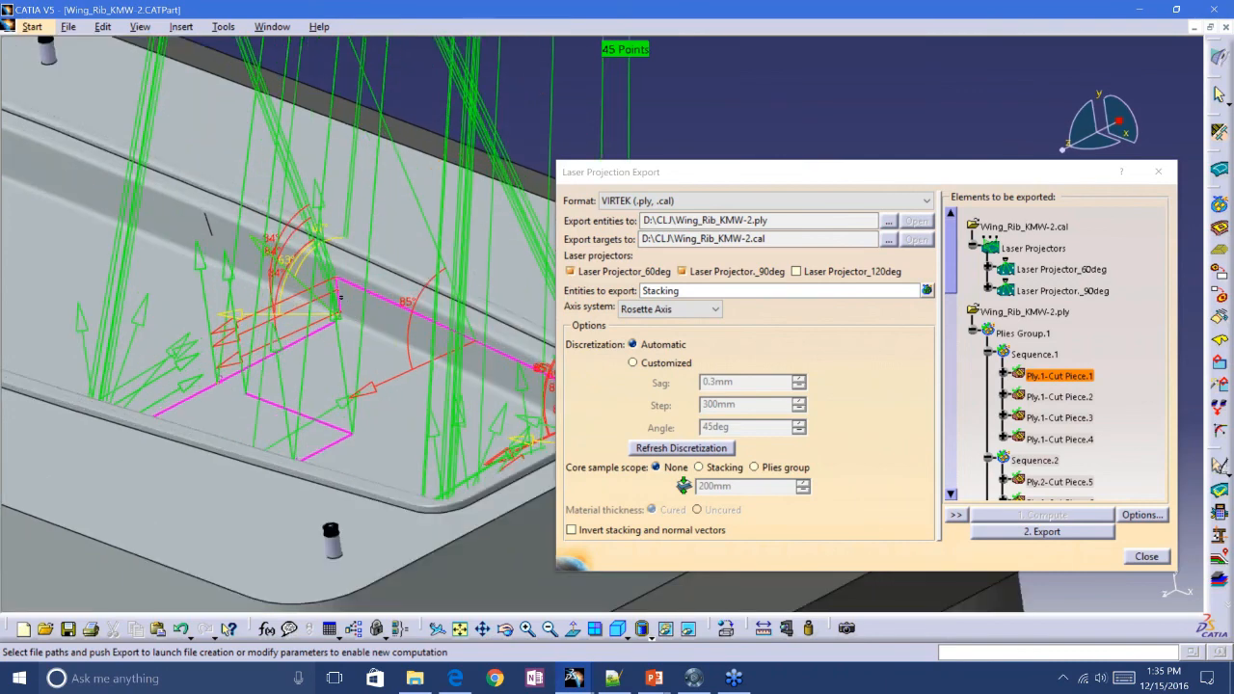
middle_click_drag(365, 313, 347, 362)
left_click(365, 313)
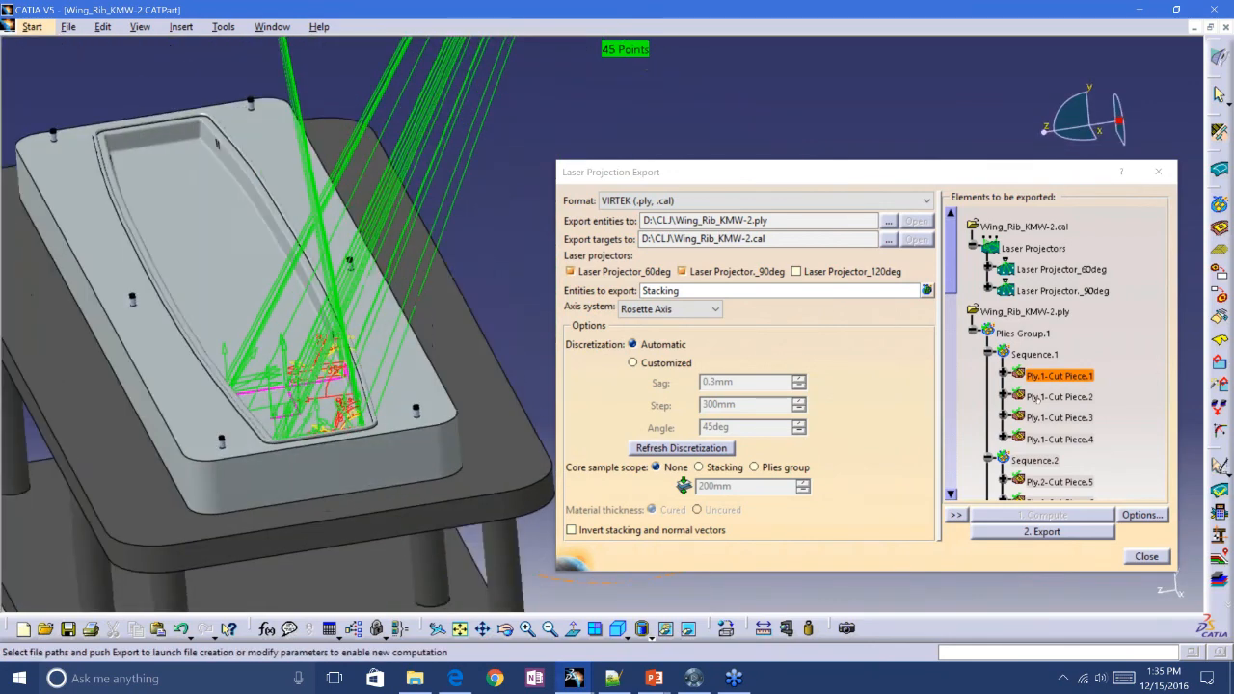
Review the computed two-projector results for Ply.1-Cut Piece.2, Cut Piece.3 and Cut Piece.4
left_click(1037, 397)
left_click(1037, 417)
left_click(1037, 439)
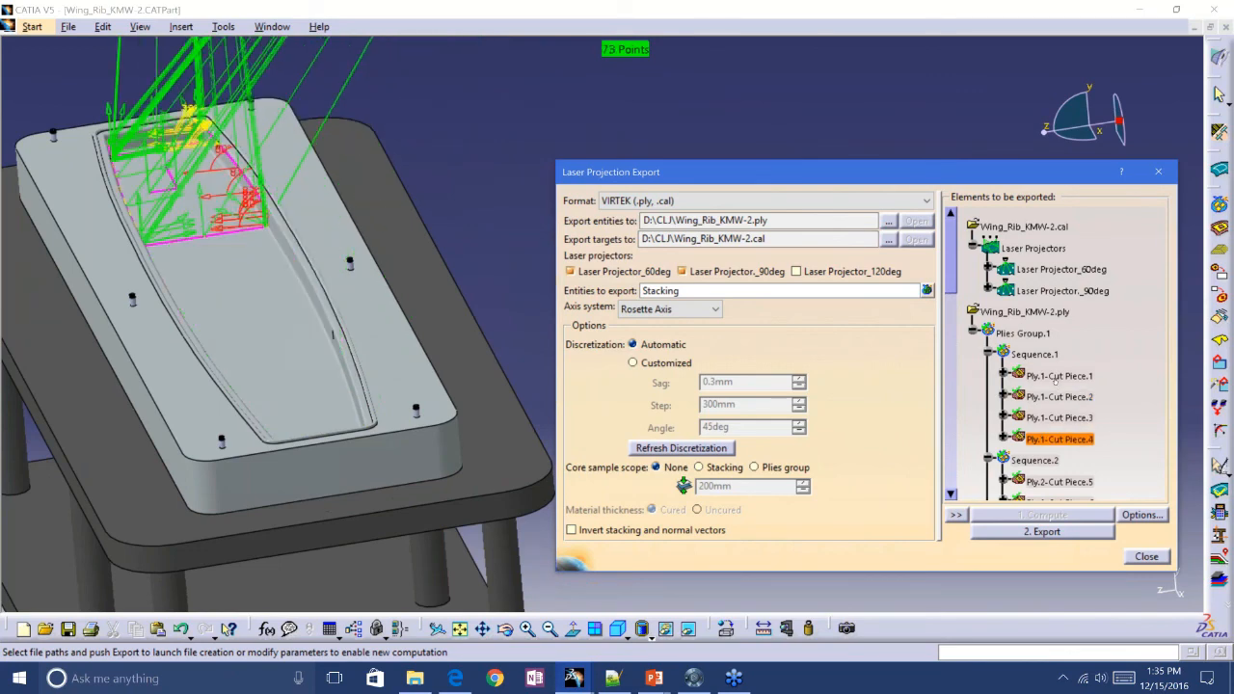
Include Laser Projector_120deg in the export again and compute the projection with all three projectors
left_click(1056, 376)
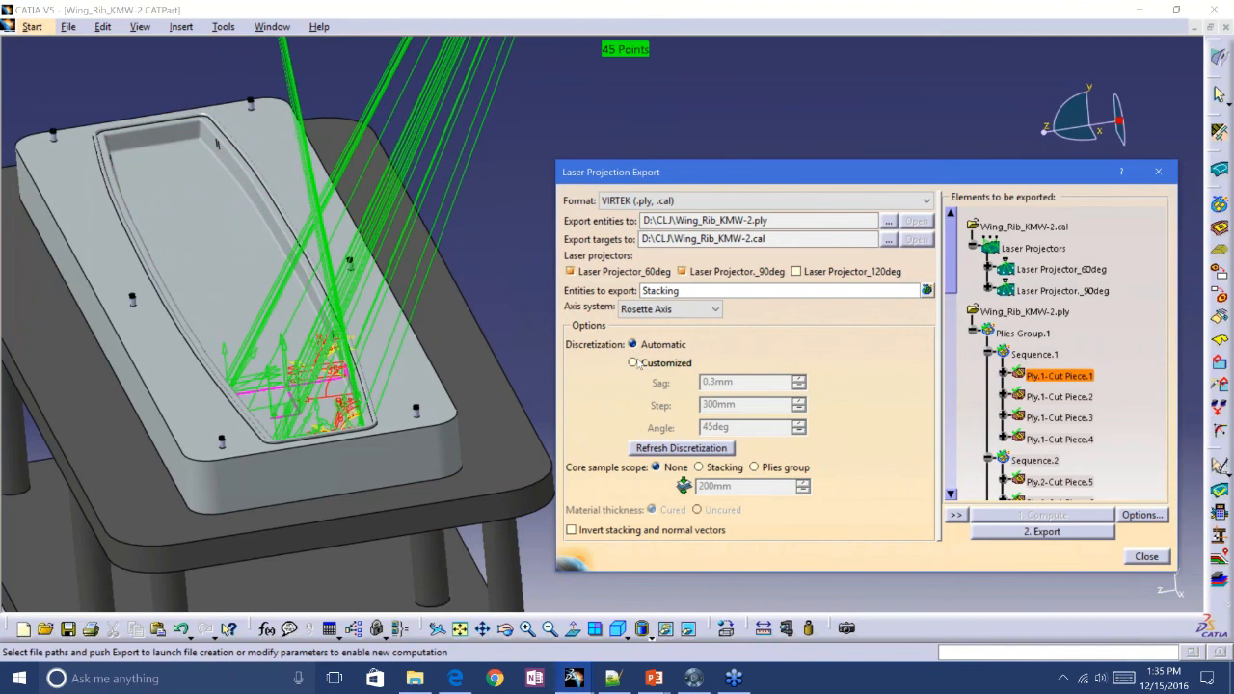
left_click(796, 271)
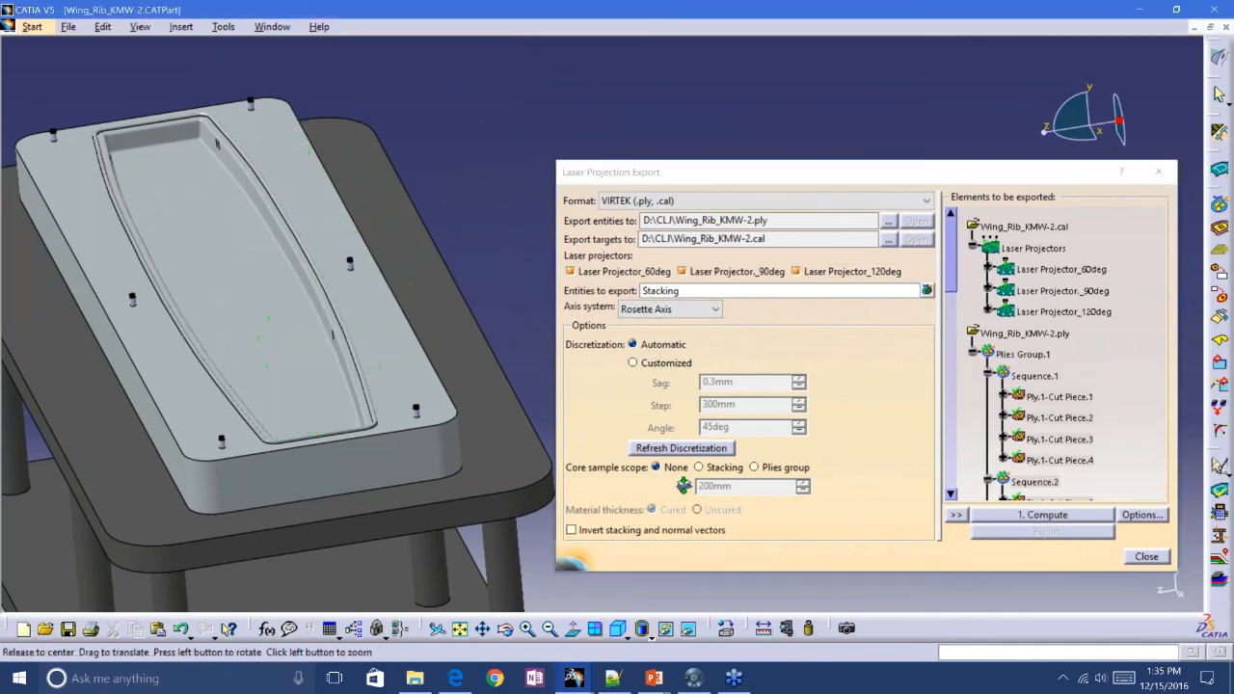
middle_click_drag(289, 289, 190, 453)
left_click(1022, 512)
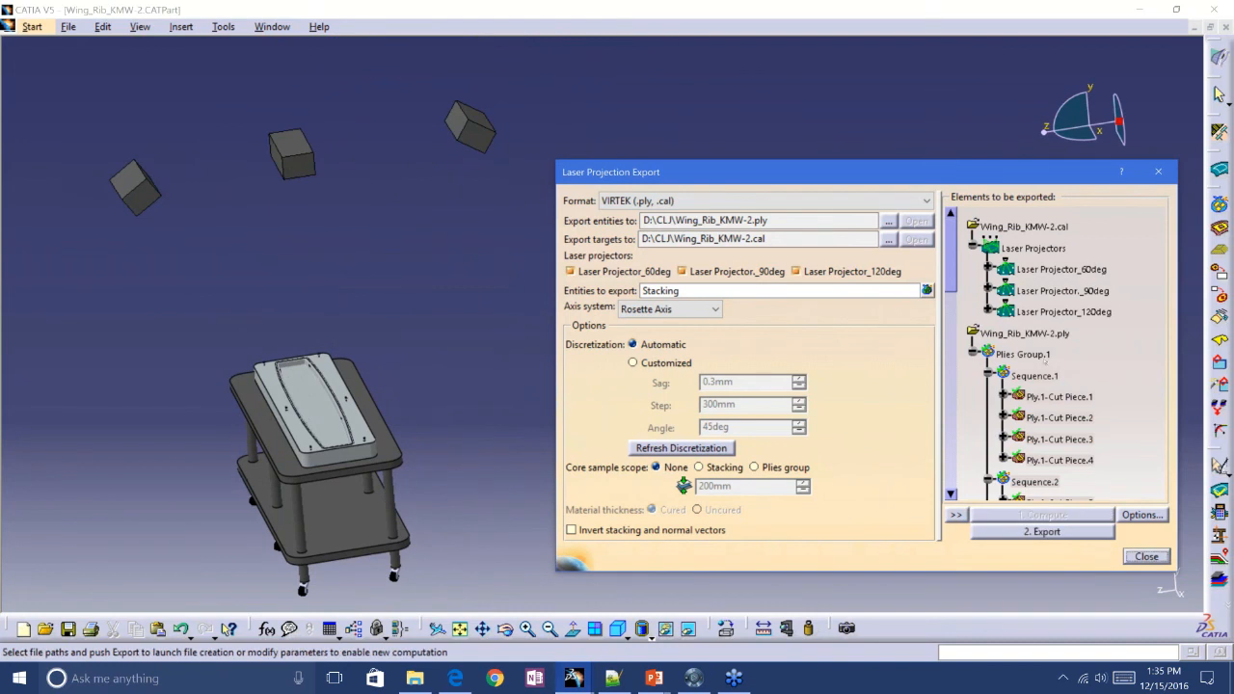
Review the computed three-projector results for Ply.1-Cut Piece.1 to Cut Piece.4 and check which projectors cover each piece
left_click(1050, 398)
left_click(1058, 419)
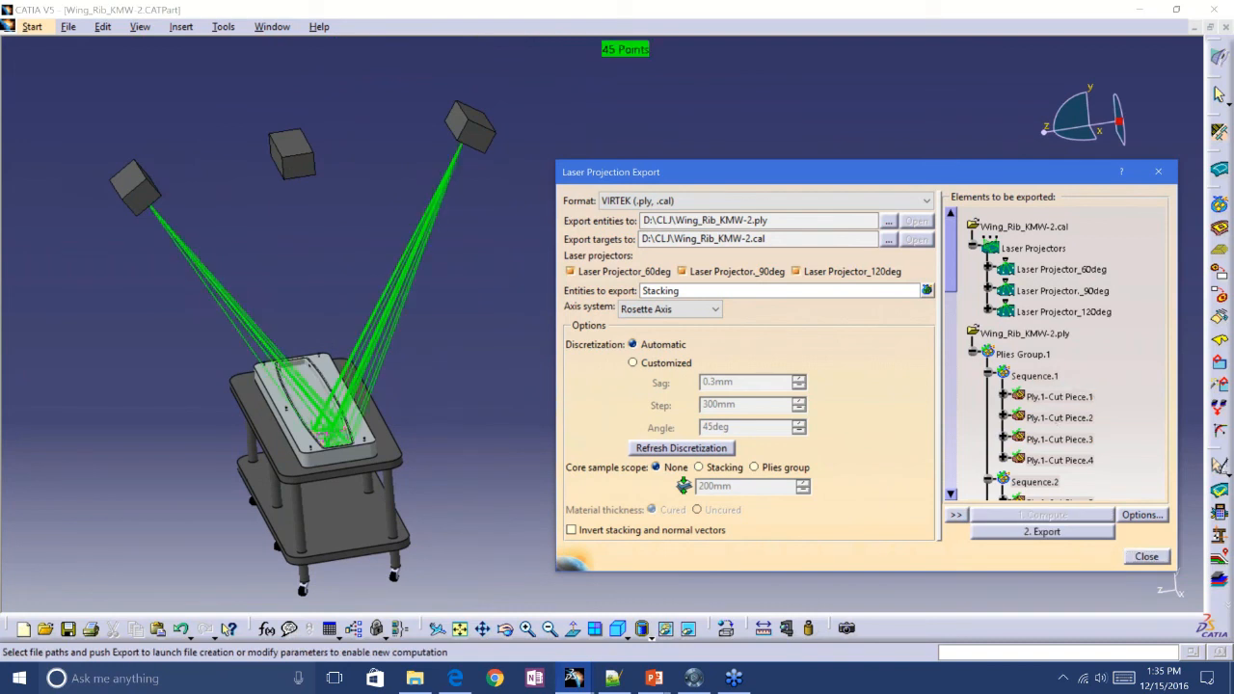
left_click(1056, 439)
key("Down")
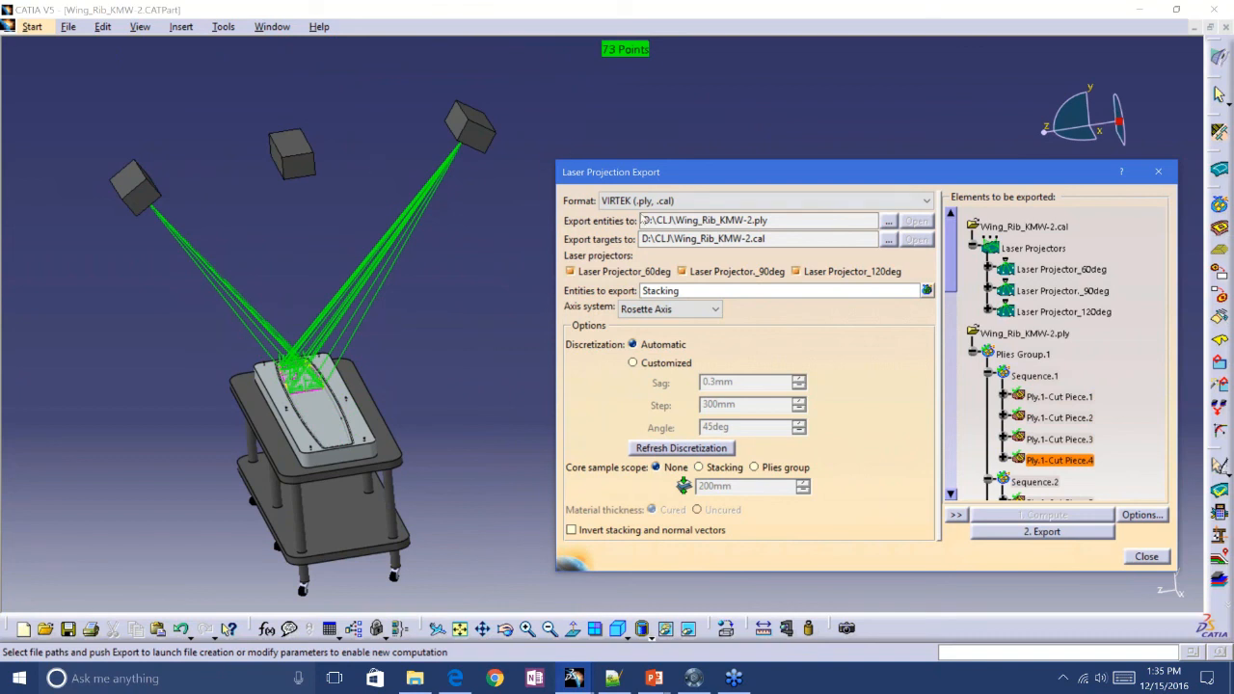
scroll(1057, 441, "down", 1)
scroll(1058, 441, "down", 1)
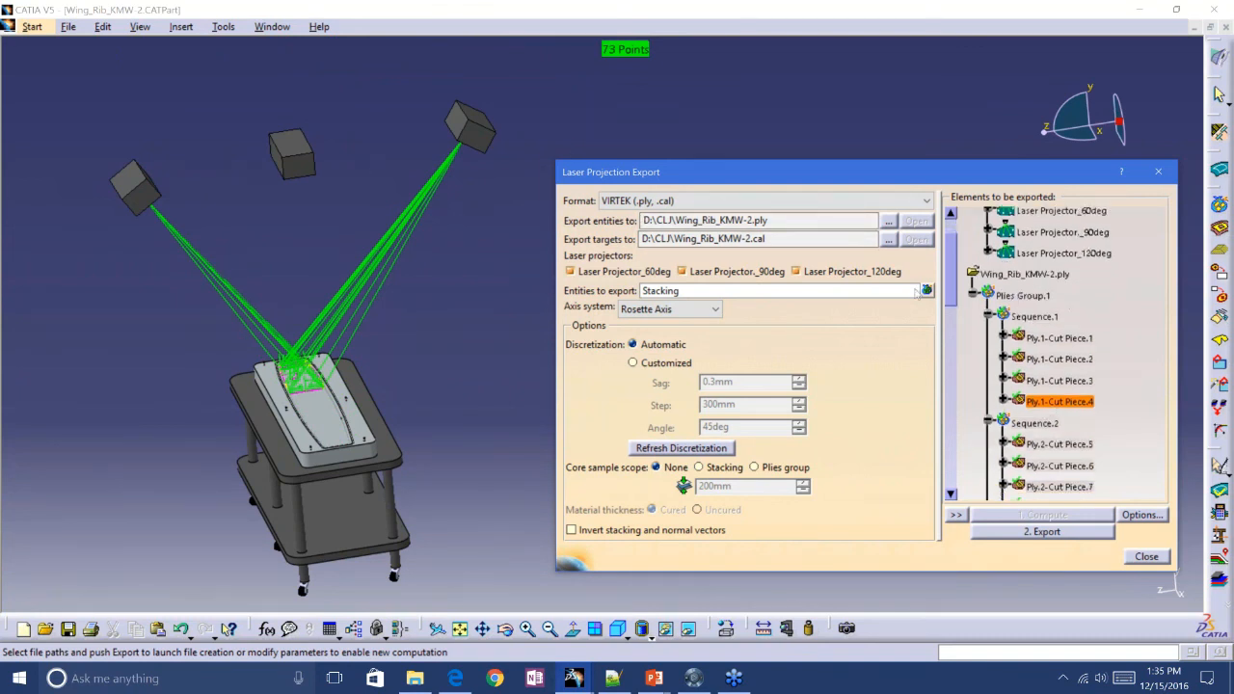
left_click(1051, 339)
left_click(1064, 360)
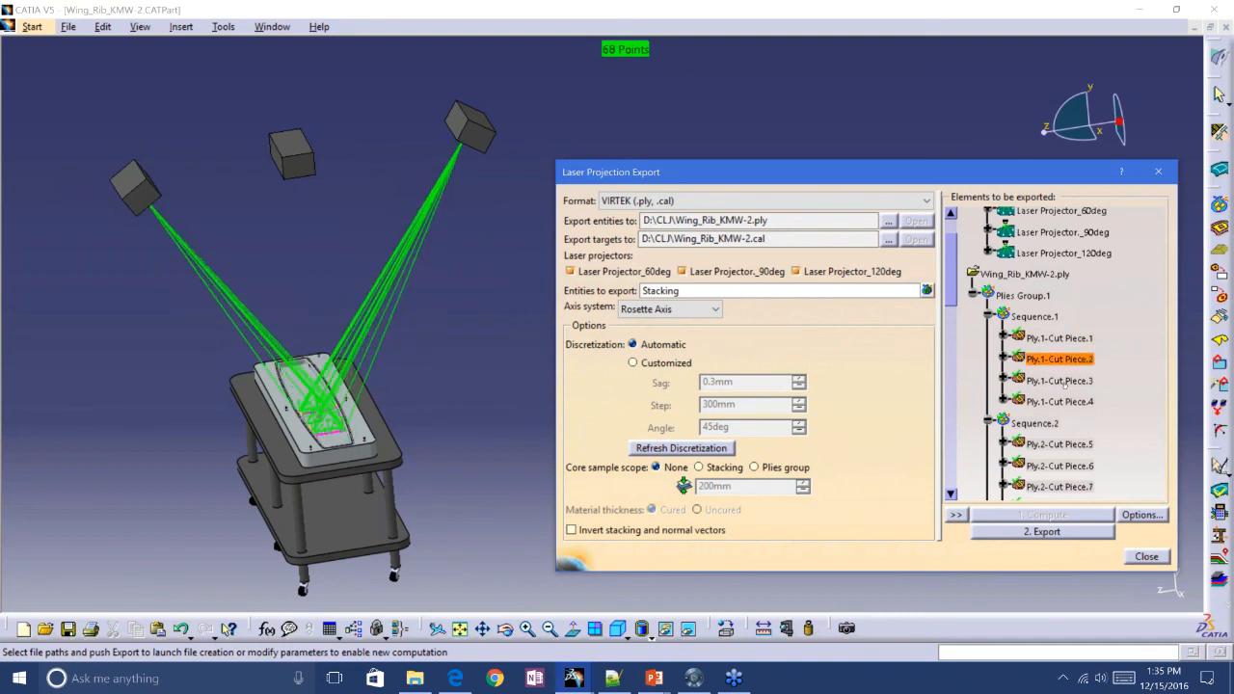
left_click(1062, 382)
left_click(1061, 402)
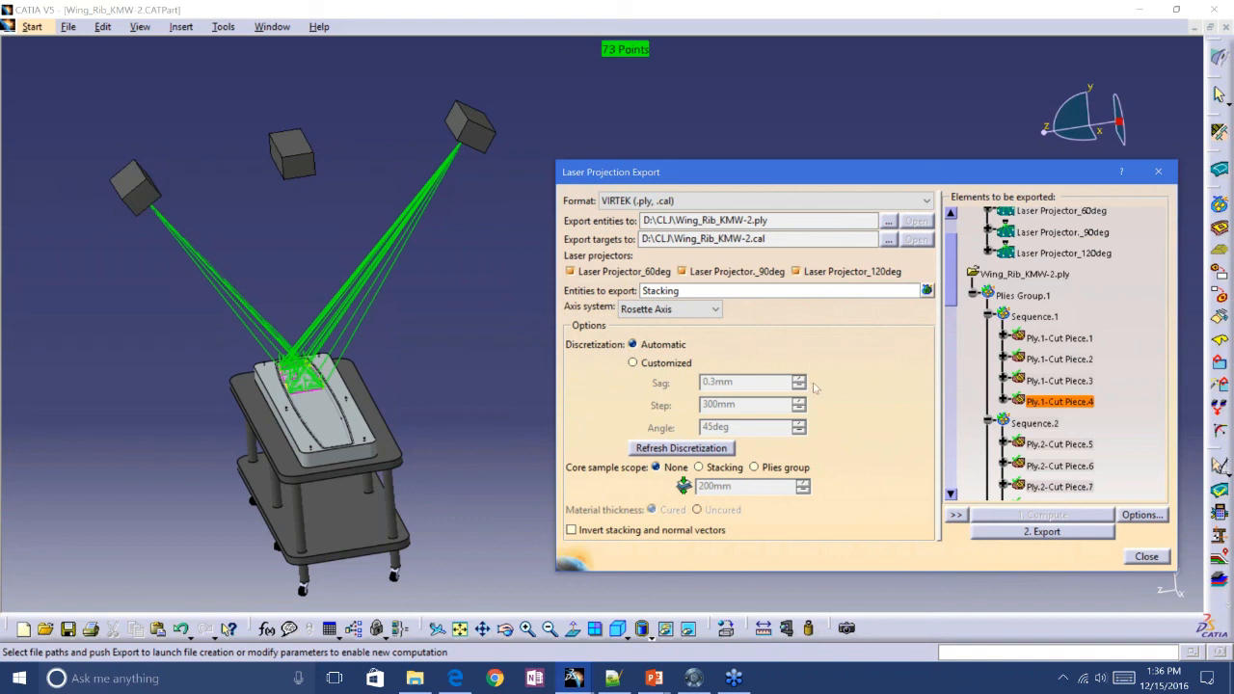
Leave the laser projection export and save the wing rib part with its specification tree displayed
left_click(1146, 558)
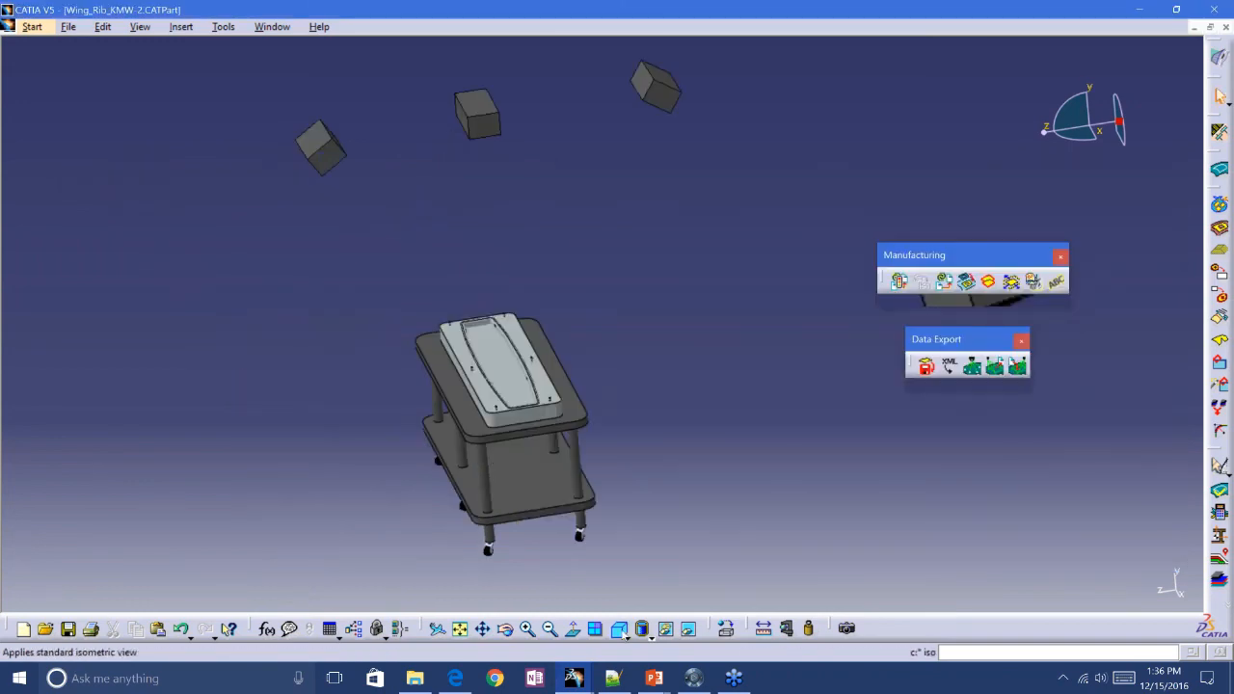
left_click(622, 632)
middle_click_drag(707, 394, 563, 333)
key("F3")
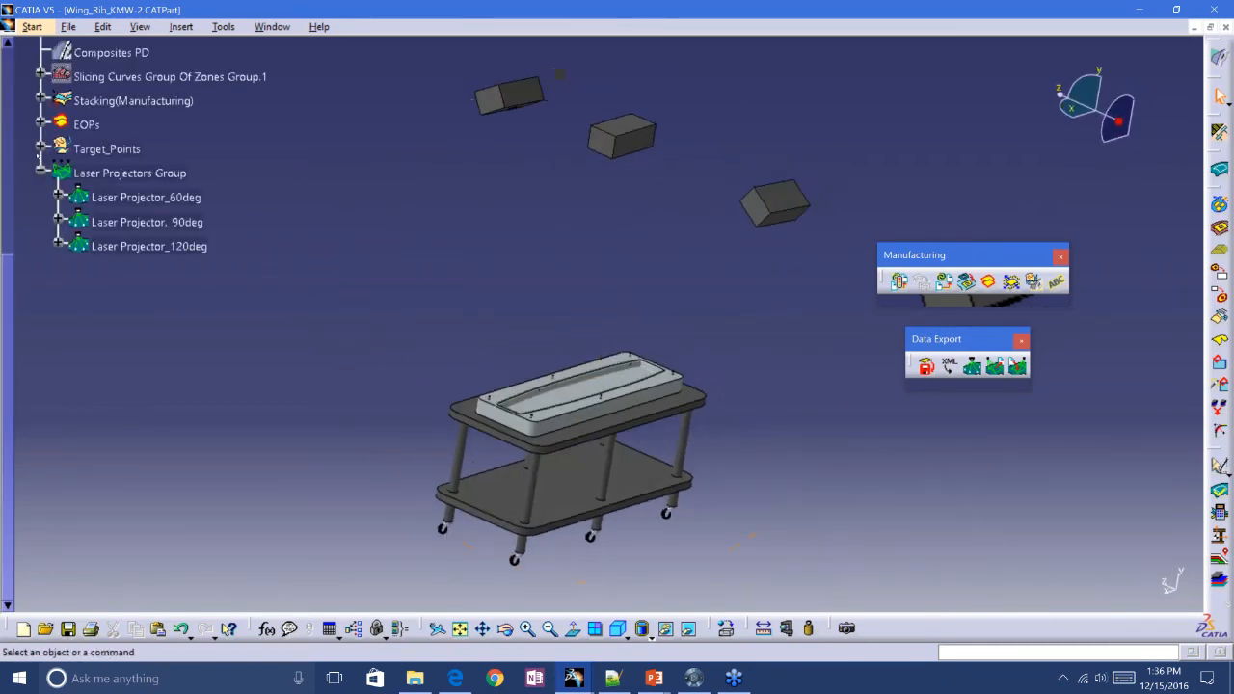
scroll(37, 156, "up", 5)
middle_click_drag(252, 196, 240, 240)
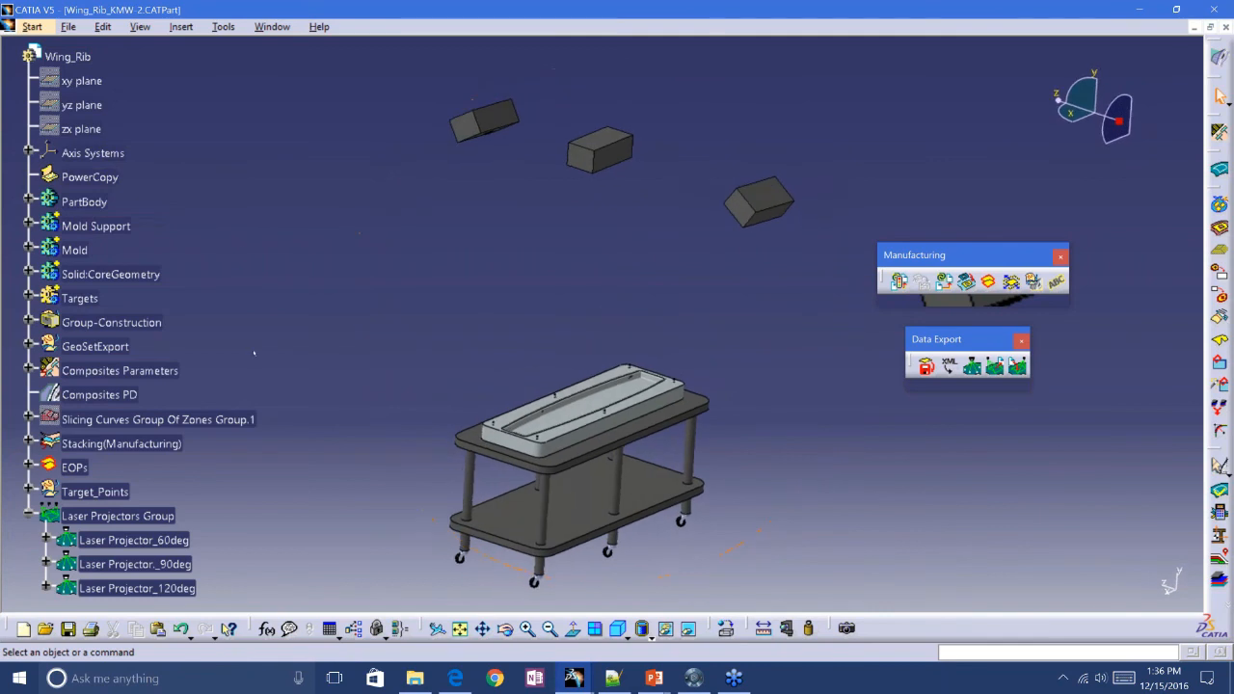
key("ctrl+s")
middle_click_drag(455, 272, 511, 268)
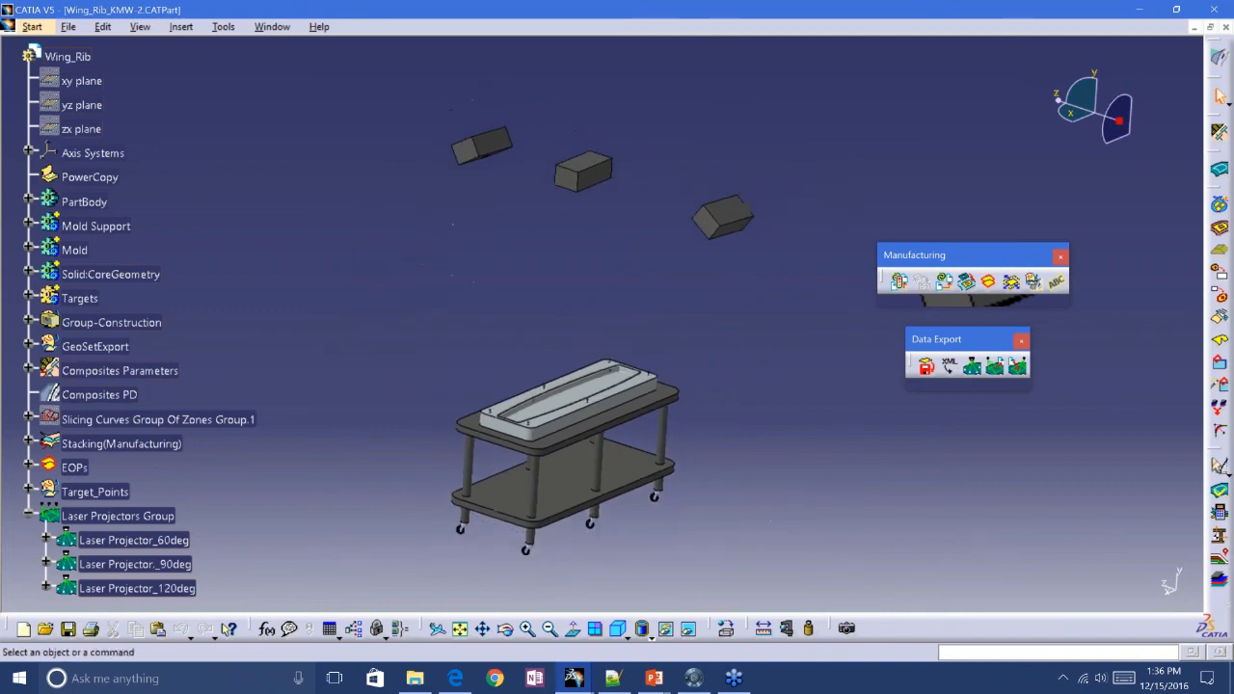
Switch to 3DEXPERIENCE and close the open physical product without saving its changes
key("alt+Tab")
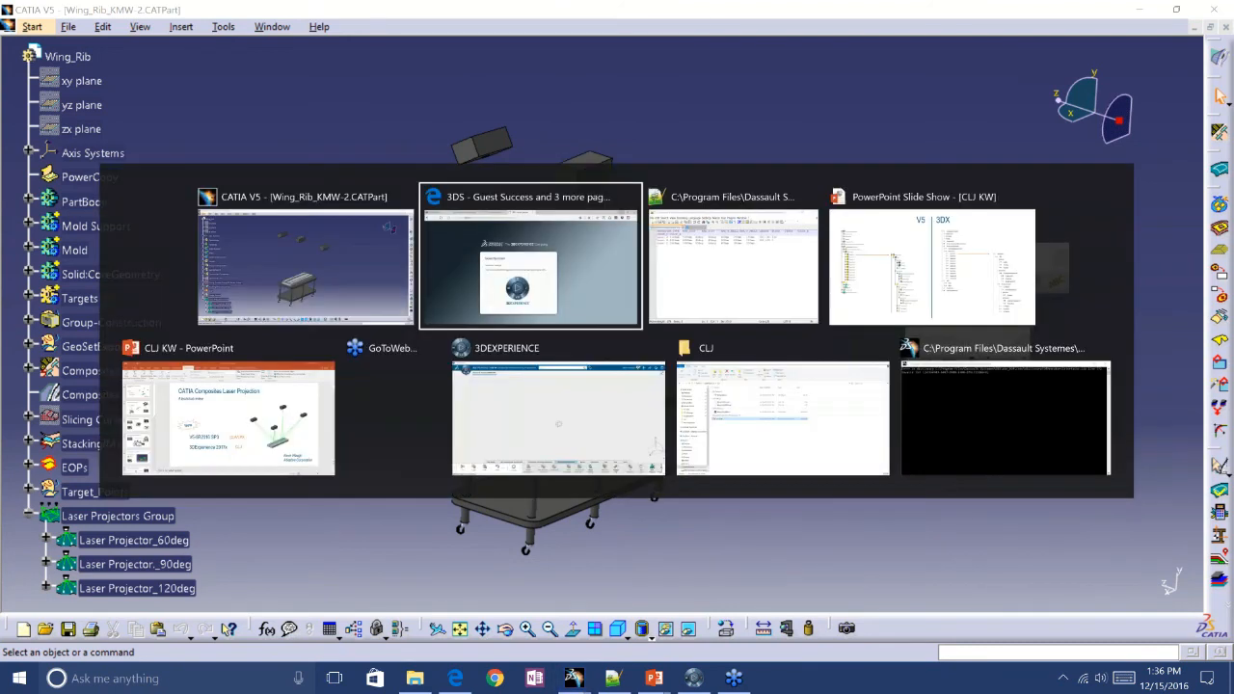
key("alt+Tab")
key("alt+Tab")
key("alt+Tab")
key("alt+Tab")
key("alt+Tab")
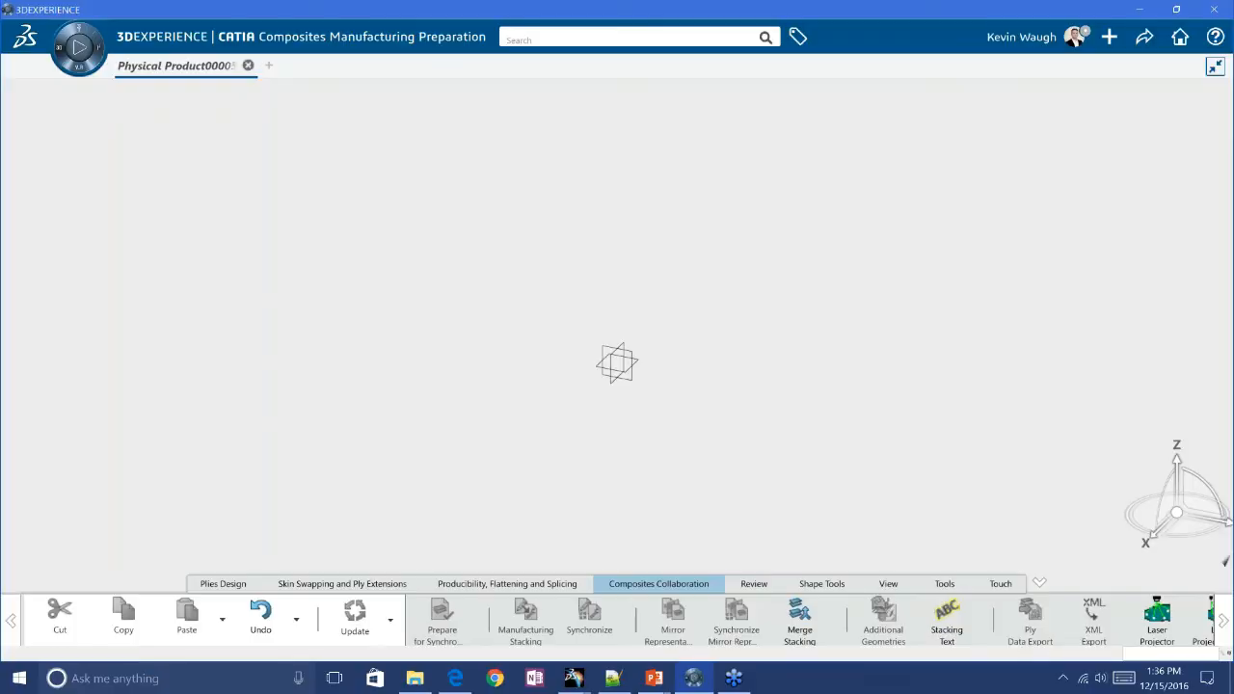
left_click(248, 66)
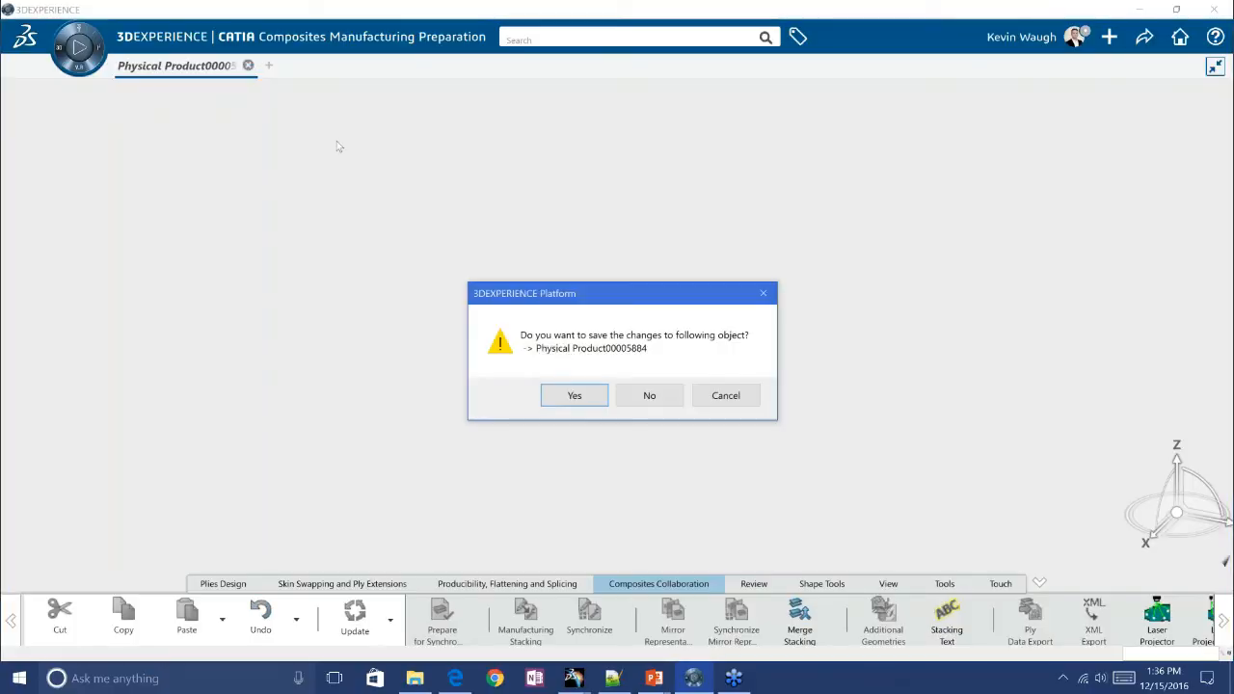
left_click(648, 398)
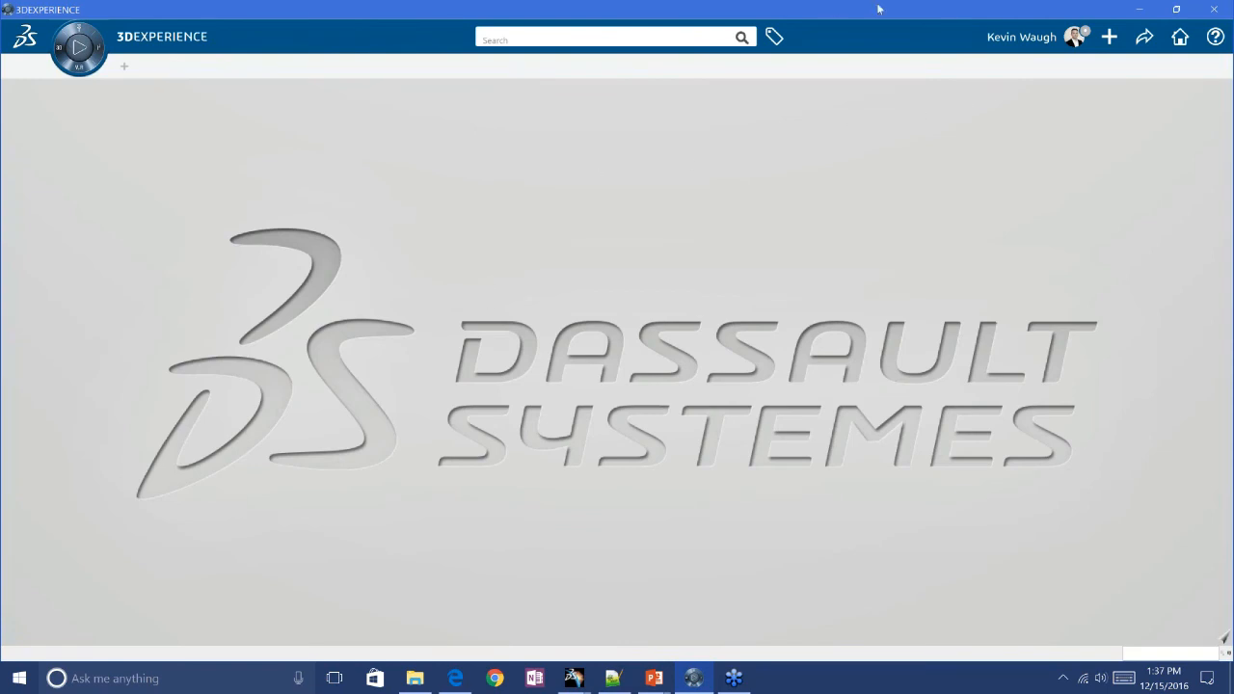
left_click(1109, 39)
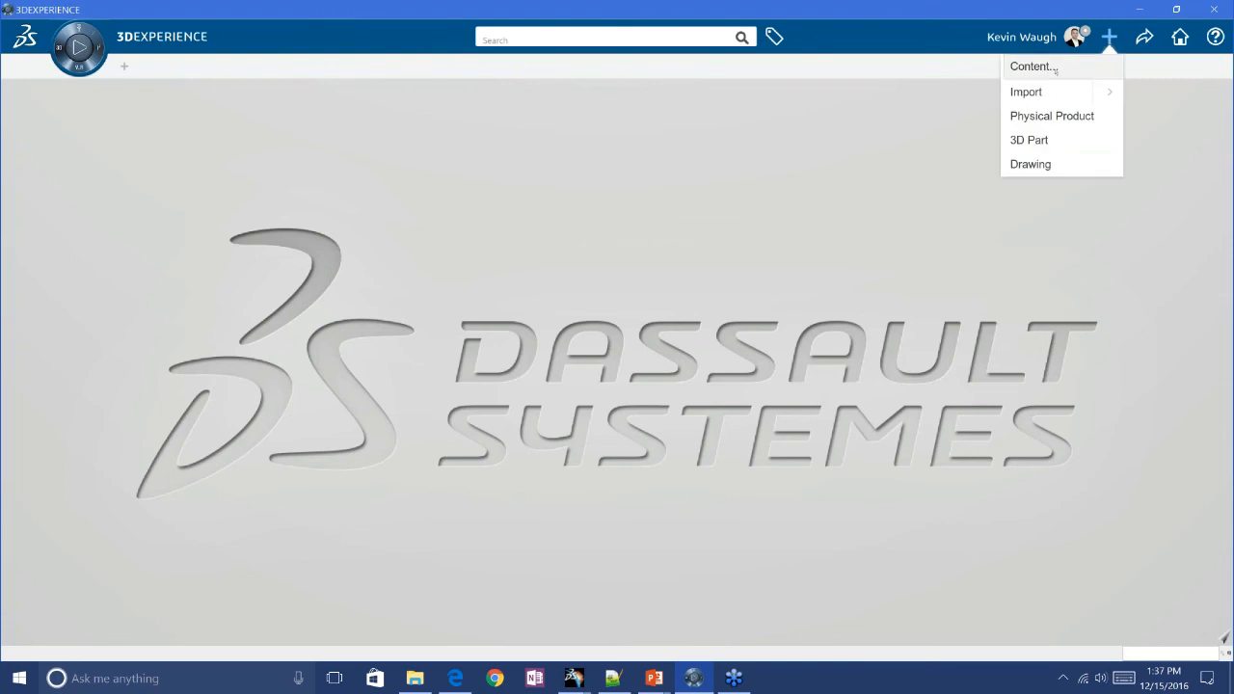
left_click(1102, 93)
left_click(1043, 97)
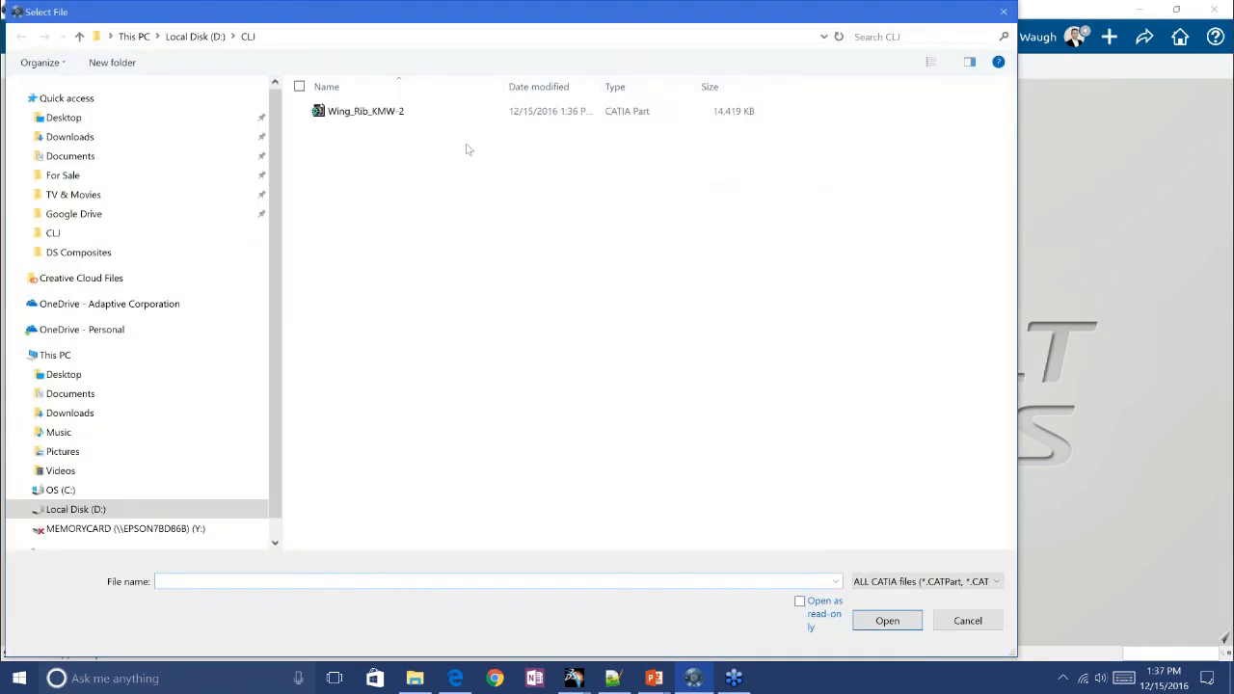
left_click(453, 112)
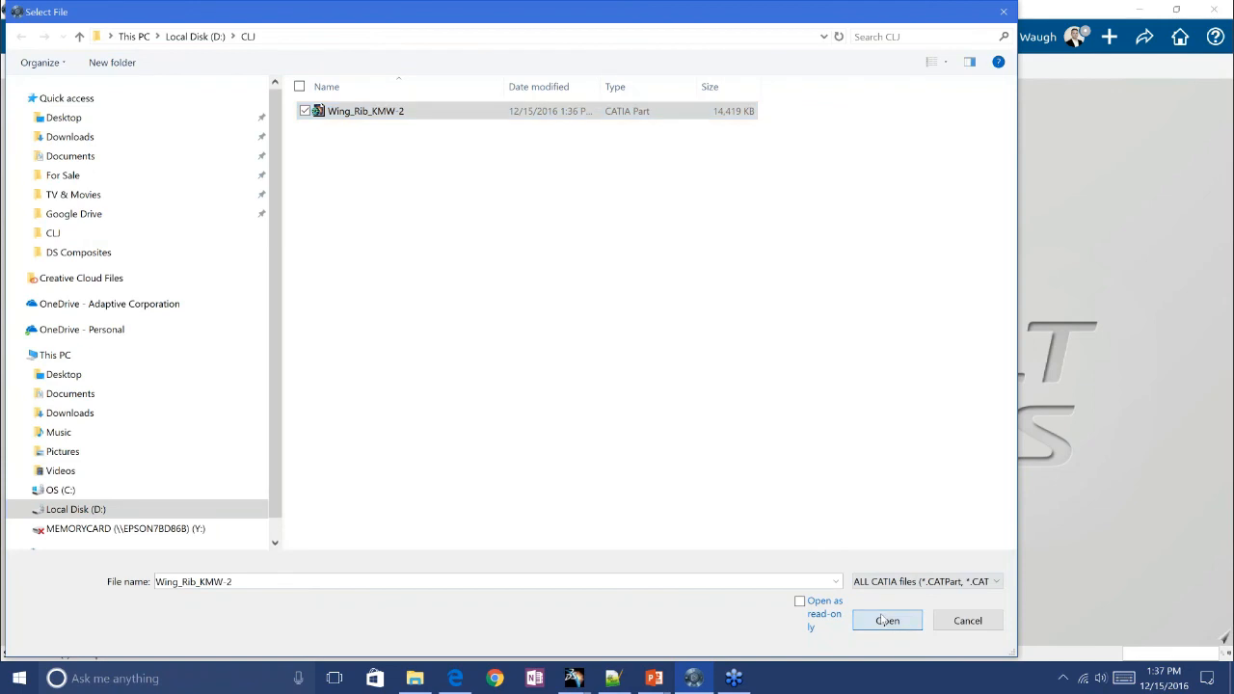
left_click(884, 620)
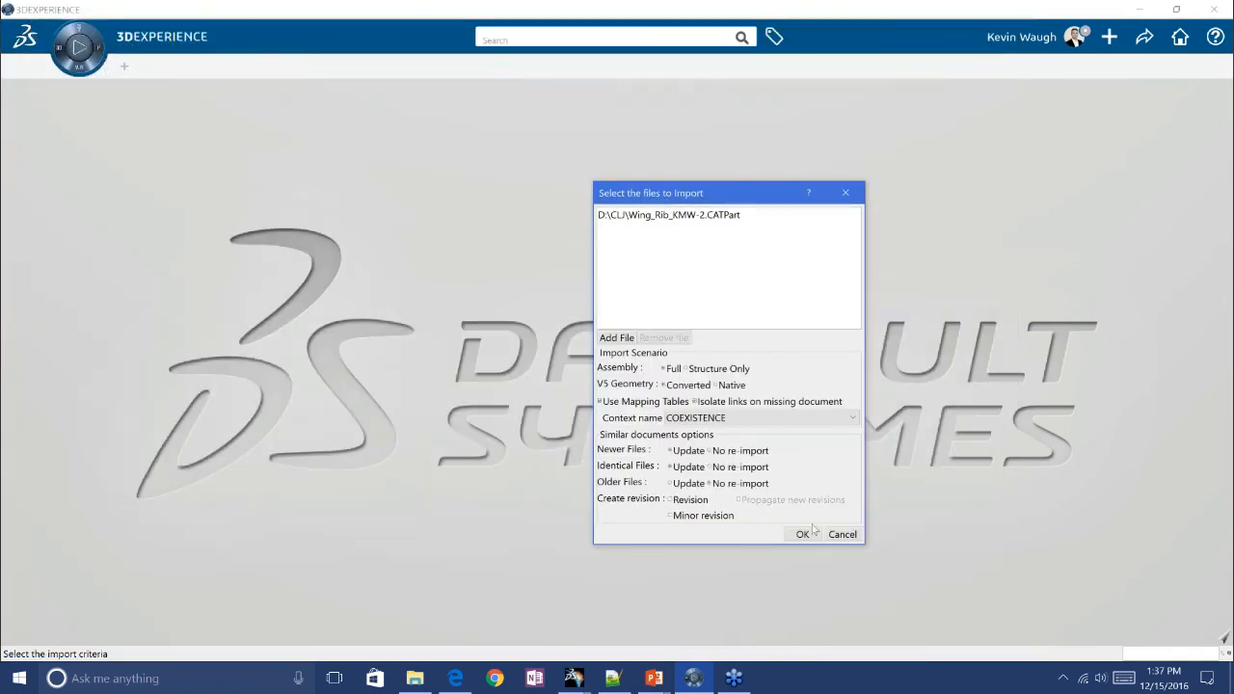
left_click(840, 535)
Search My Content, filter the results by the Why tag Webinar and show them as thumbnails
left_click(527, 40)
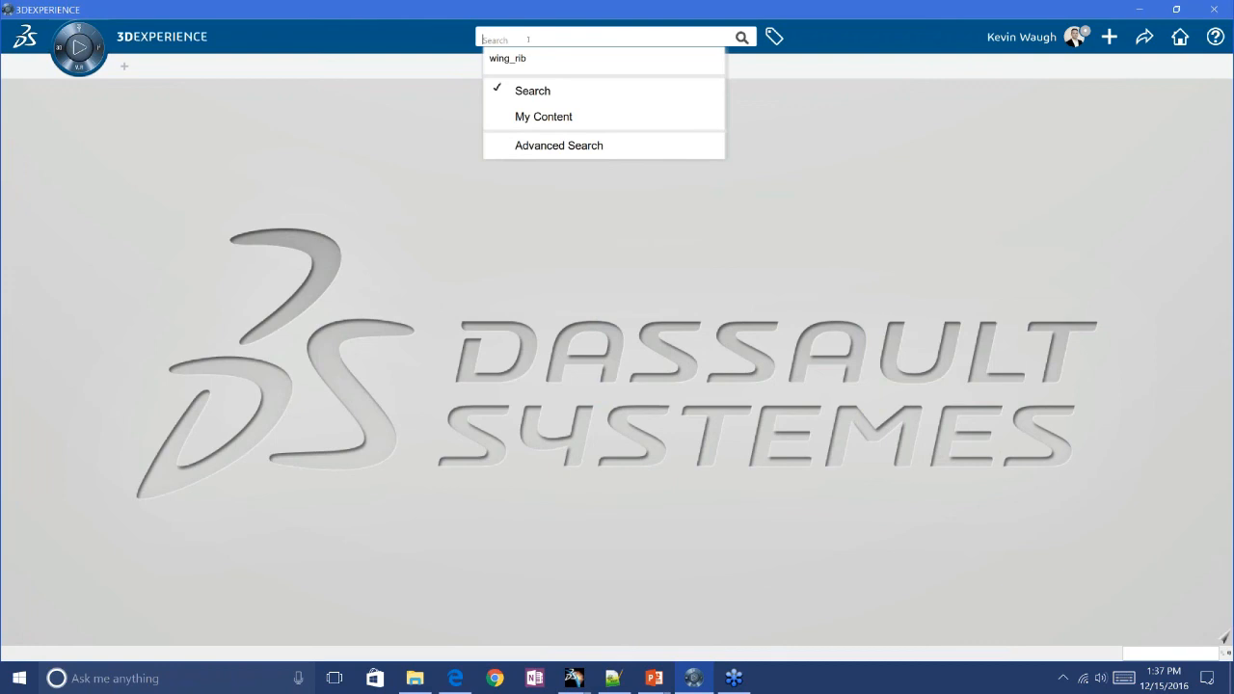
left_click(563, 119)
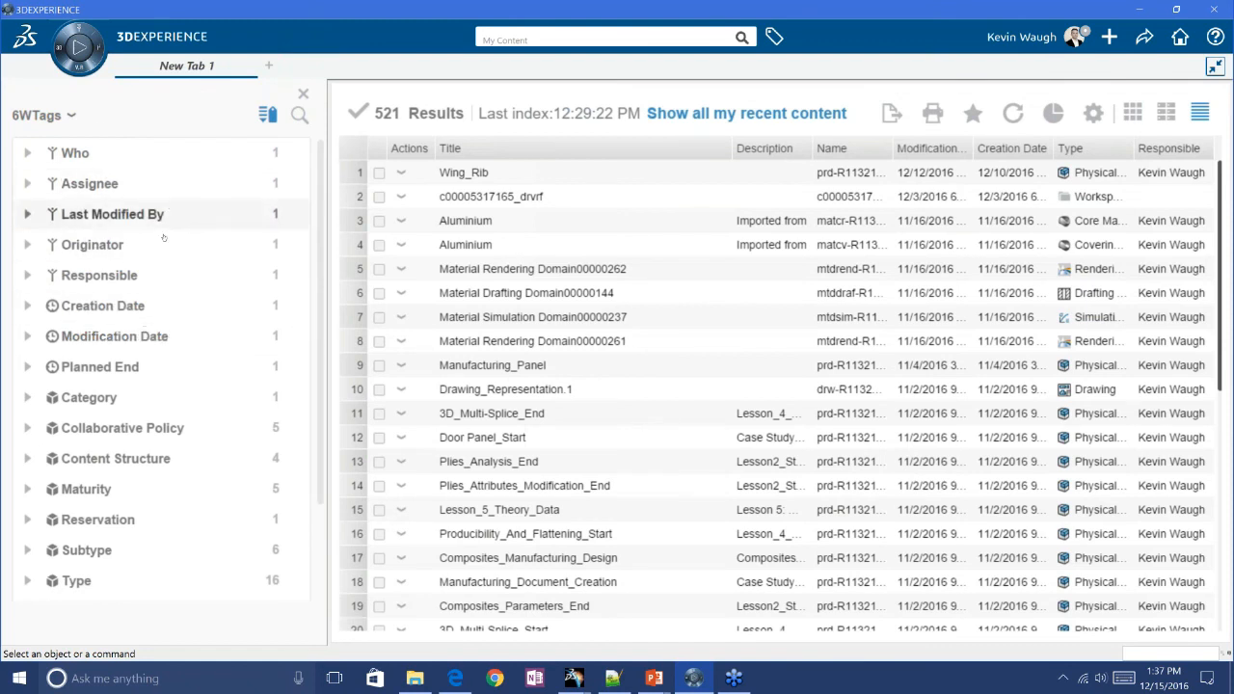
scroll(160, 371, "down", 1)
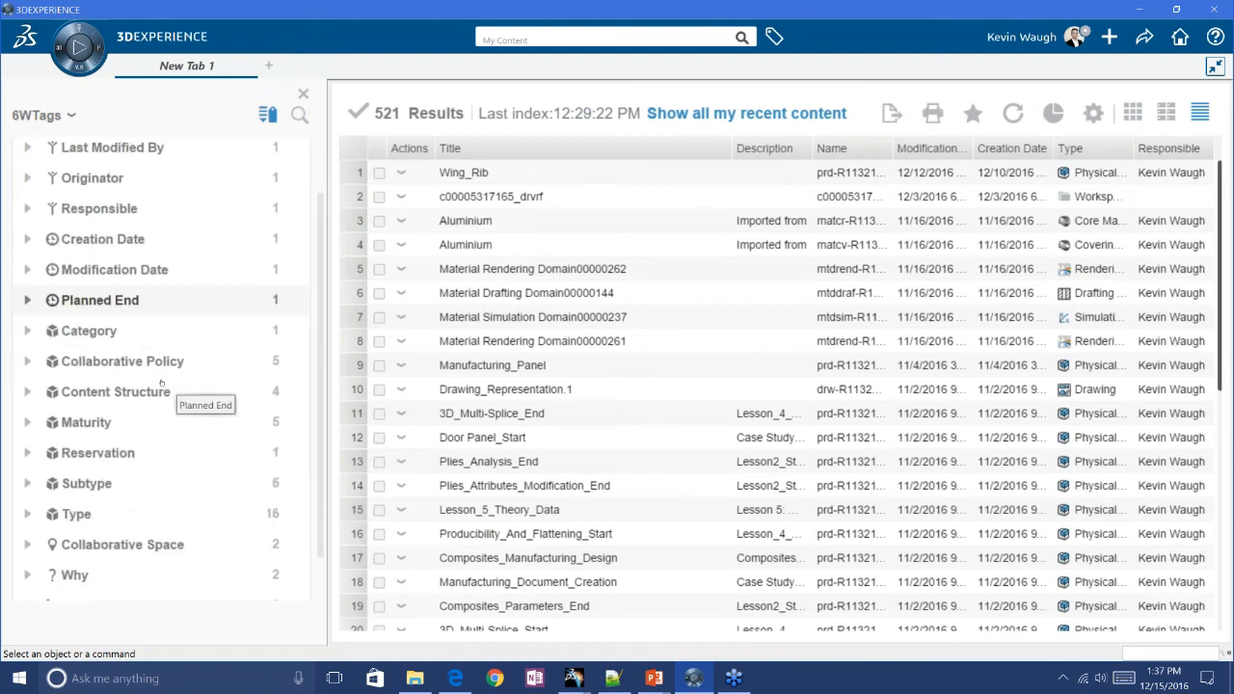
scroll(161, 383, "down", 1)
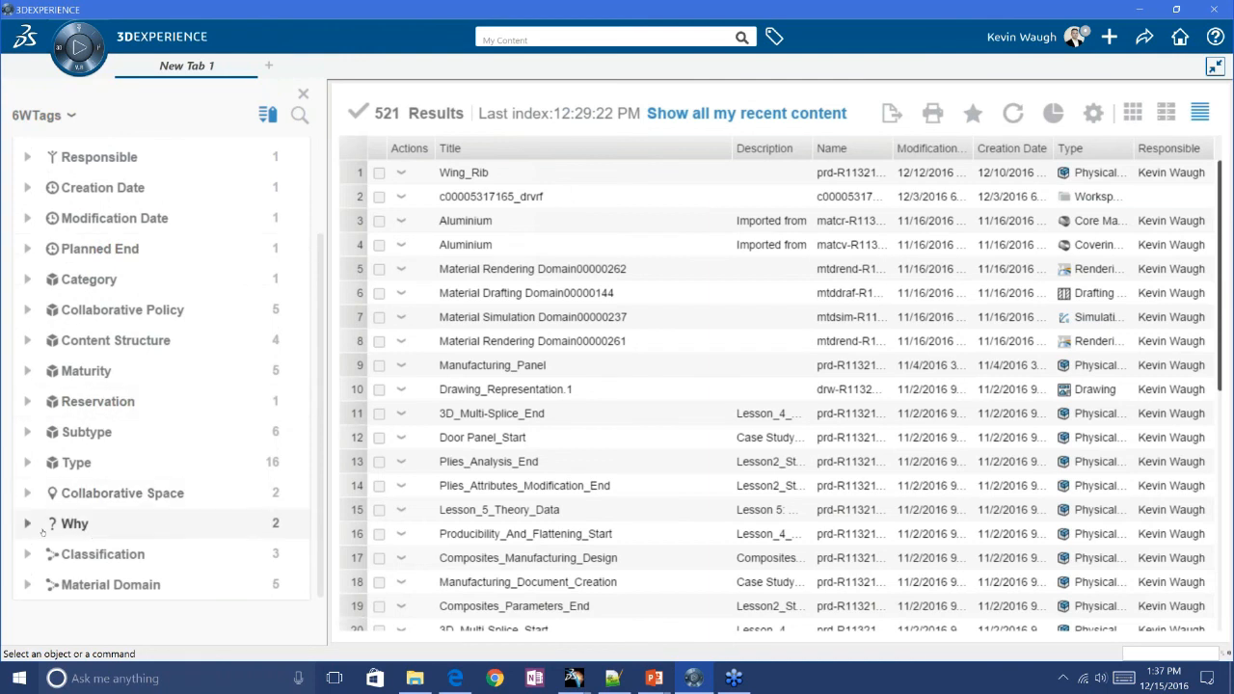
left_click(28, 523)
scroll(75, 525, "down", 1)
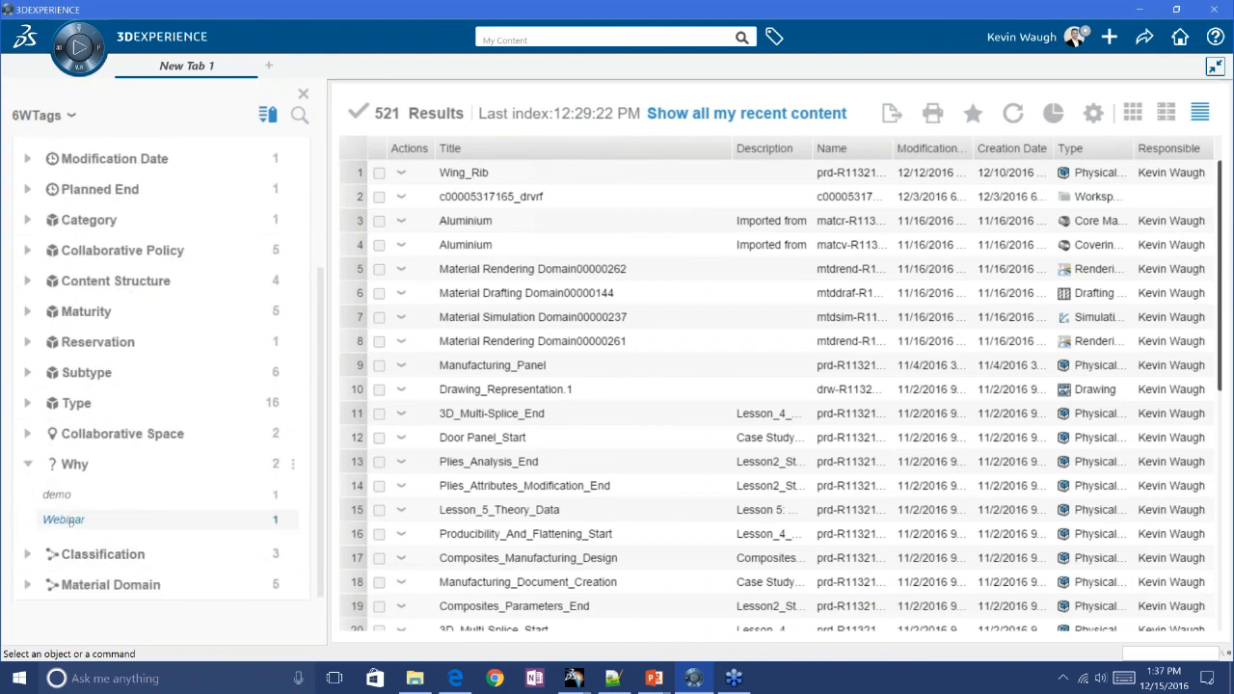
left_click(75, 525)
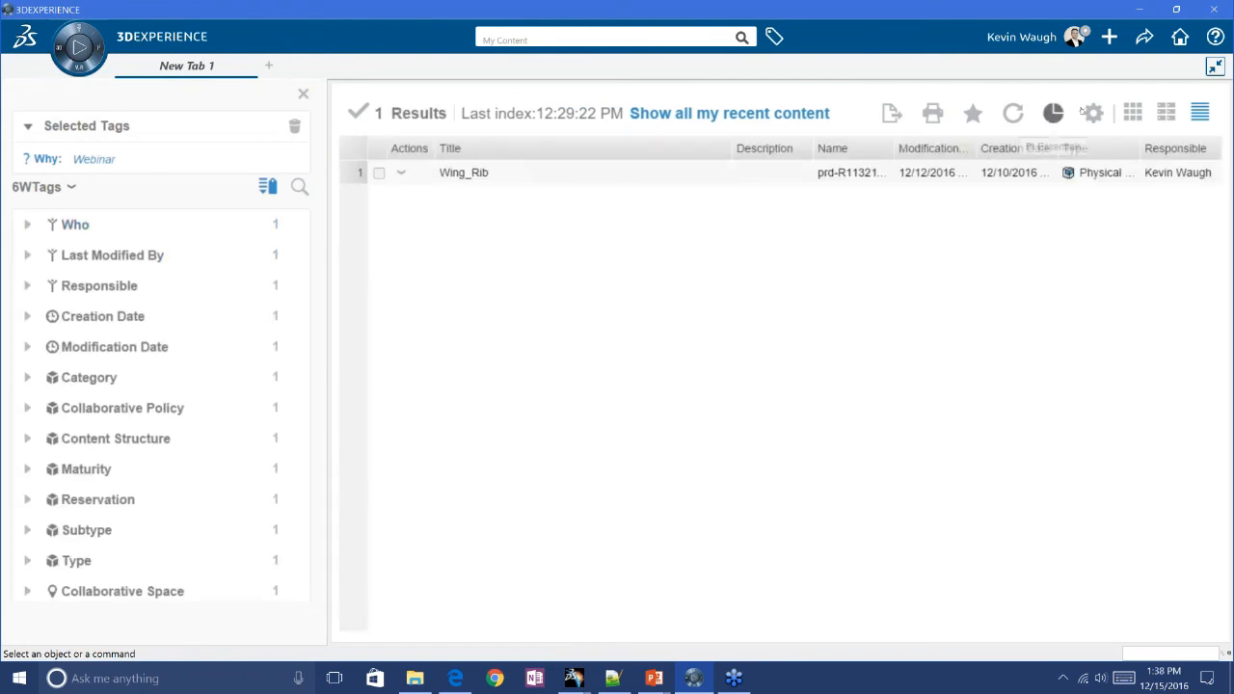
left_click(1132, 113)
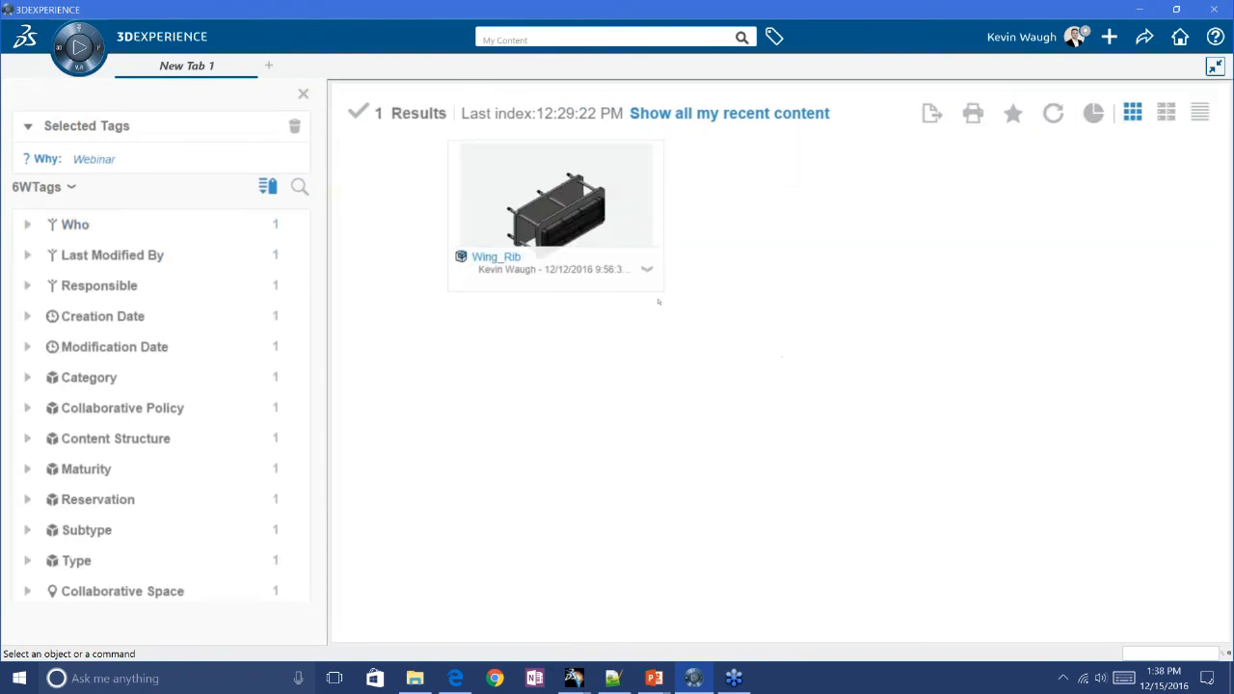
Open the properties of the Wing_Rib physical product and check its revisions and reference information
left_click(646, 270)
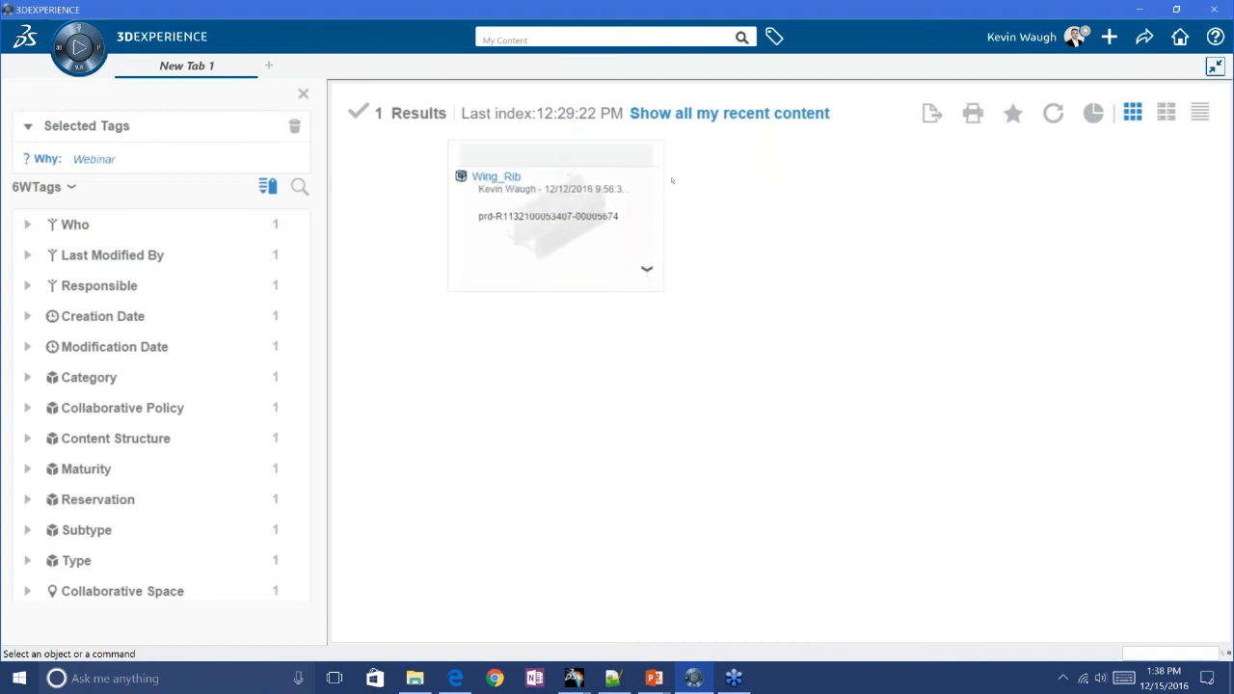
left_click(647, 155)
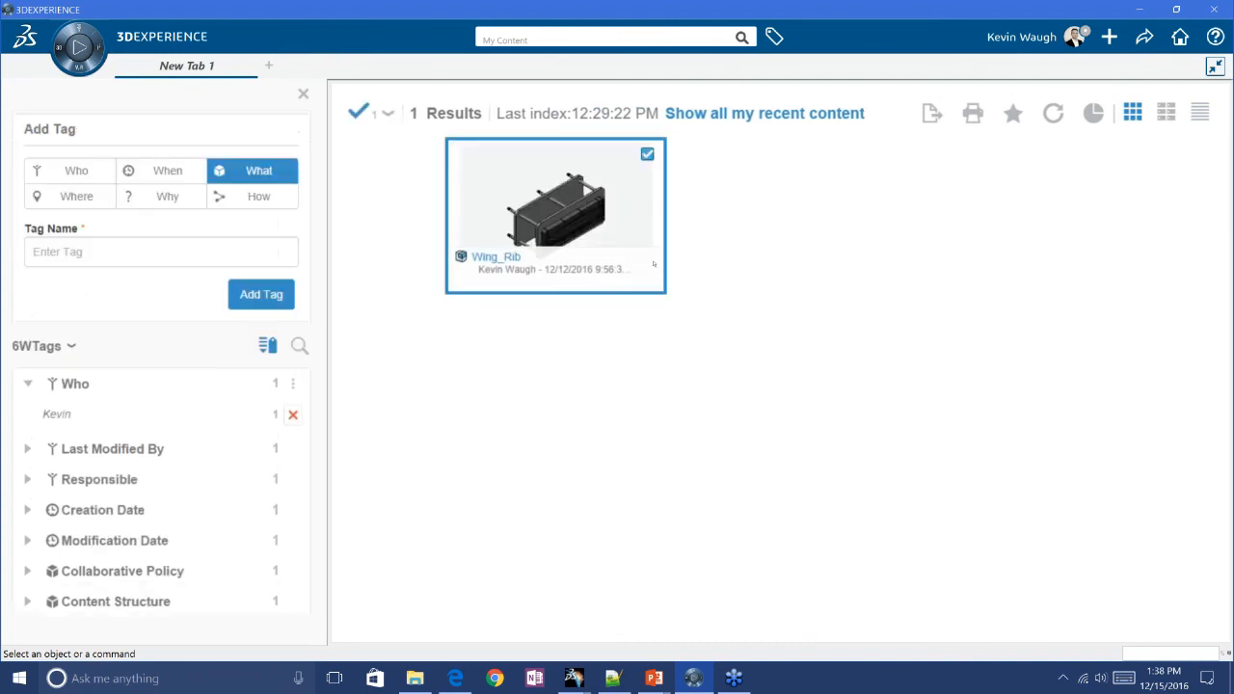
left_click(645, 271)
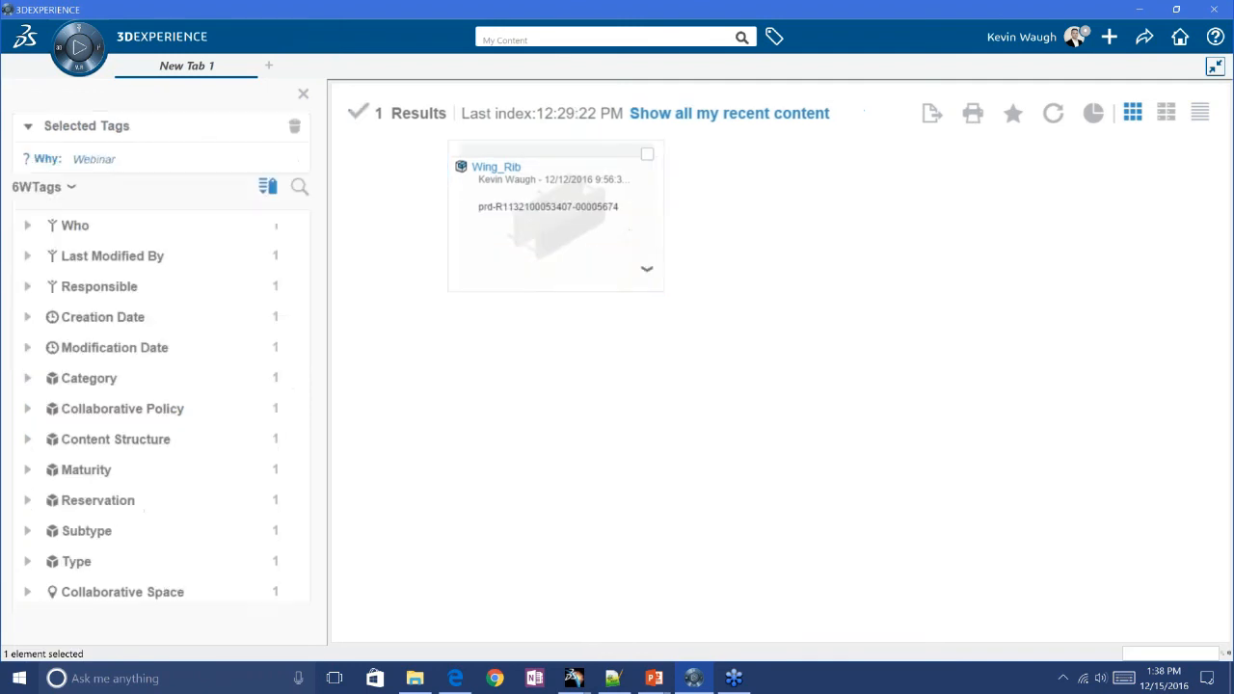
left_click(646, 265)
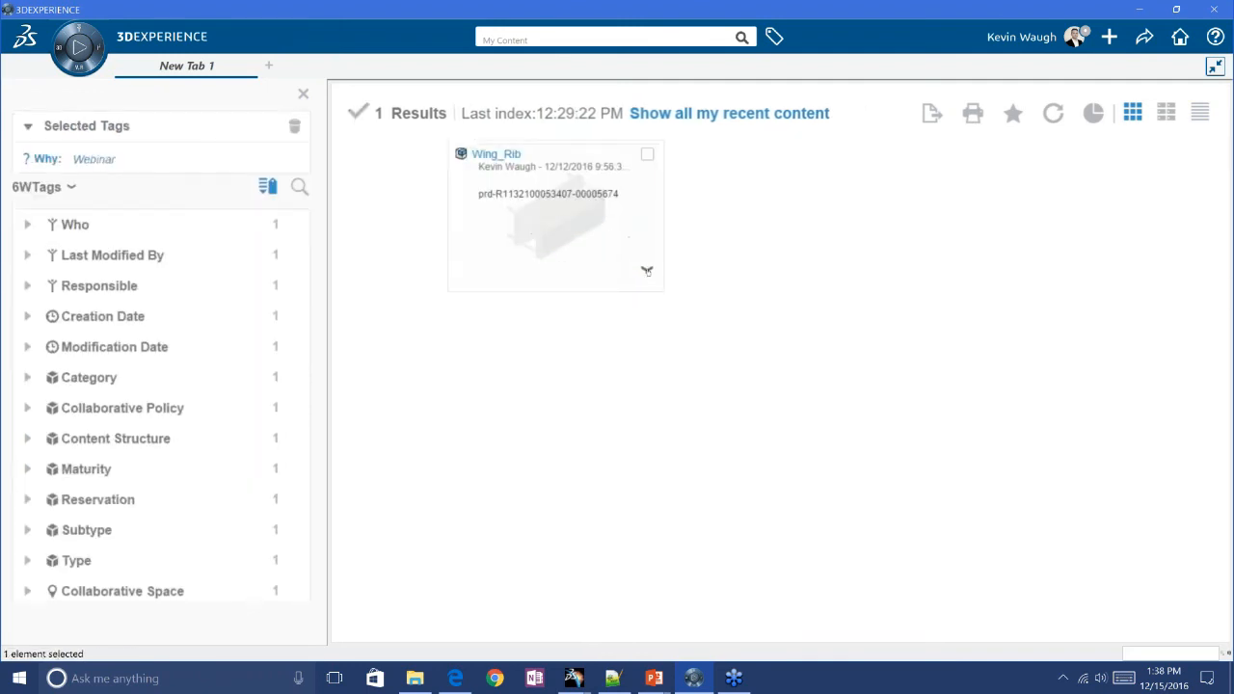
left_click(648, 269)
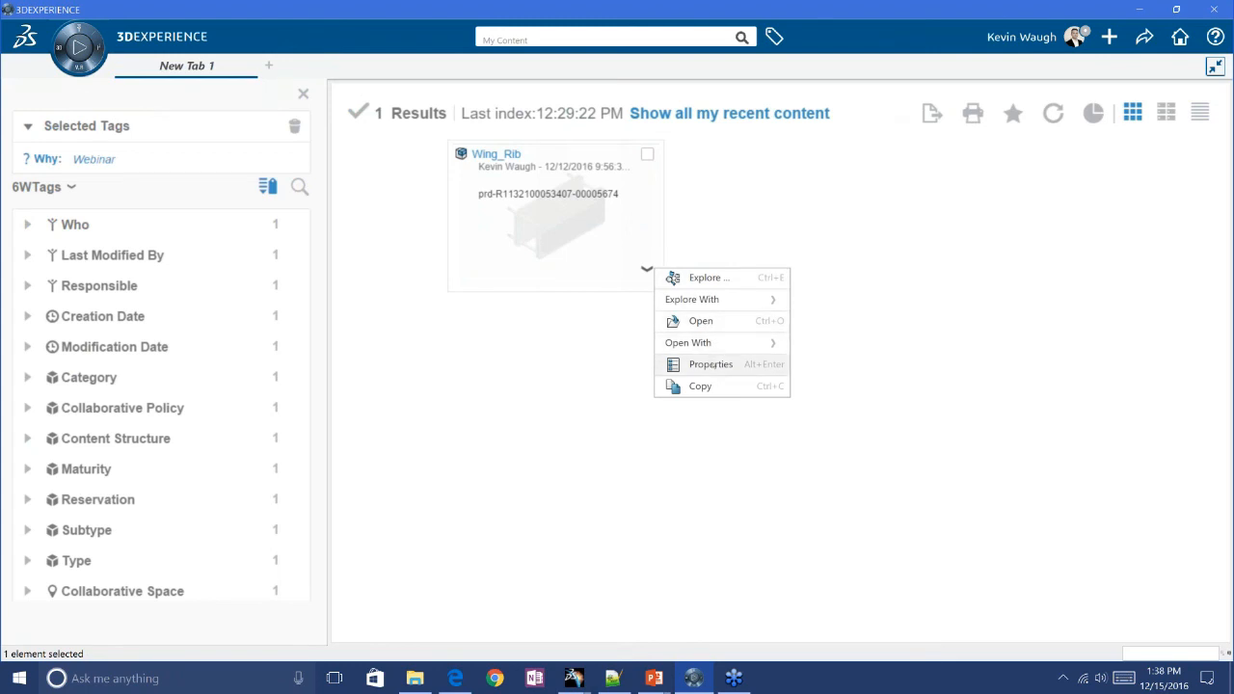
left_click(747, 363)
left_click_drag(681, 259, 679, 71)
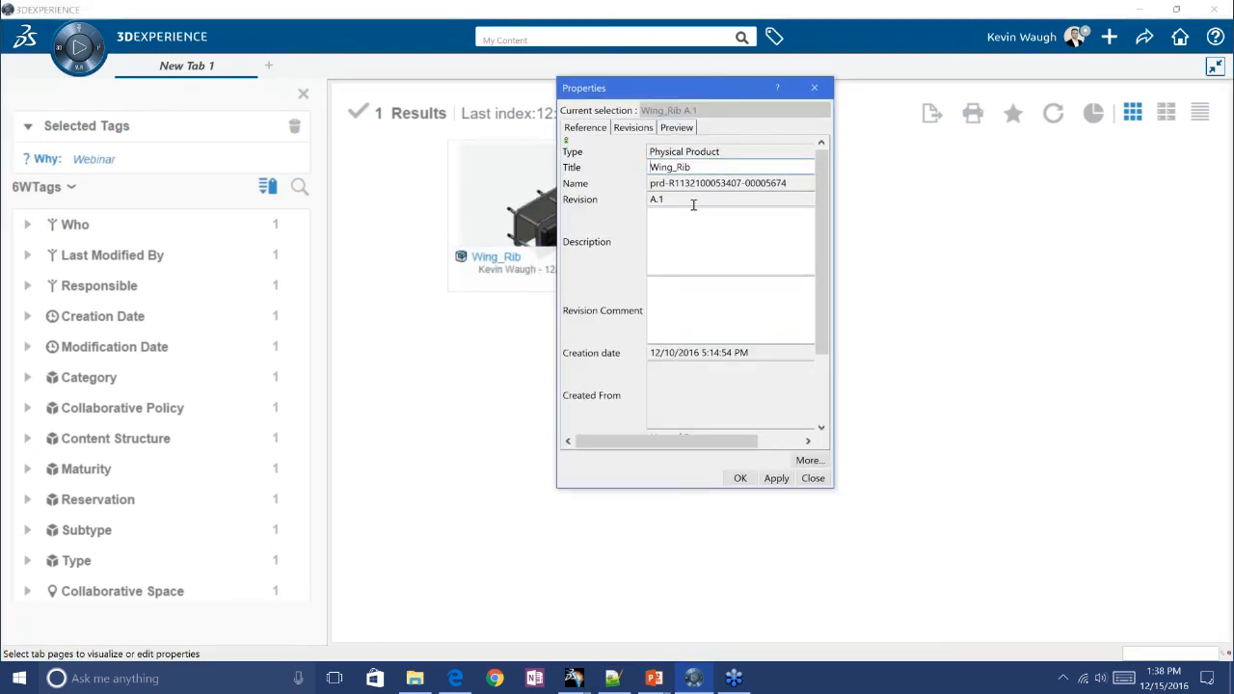
left_click(633, 127)
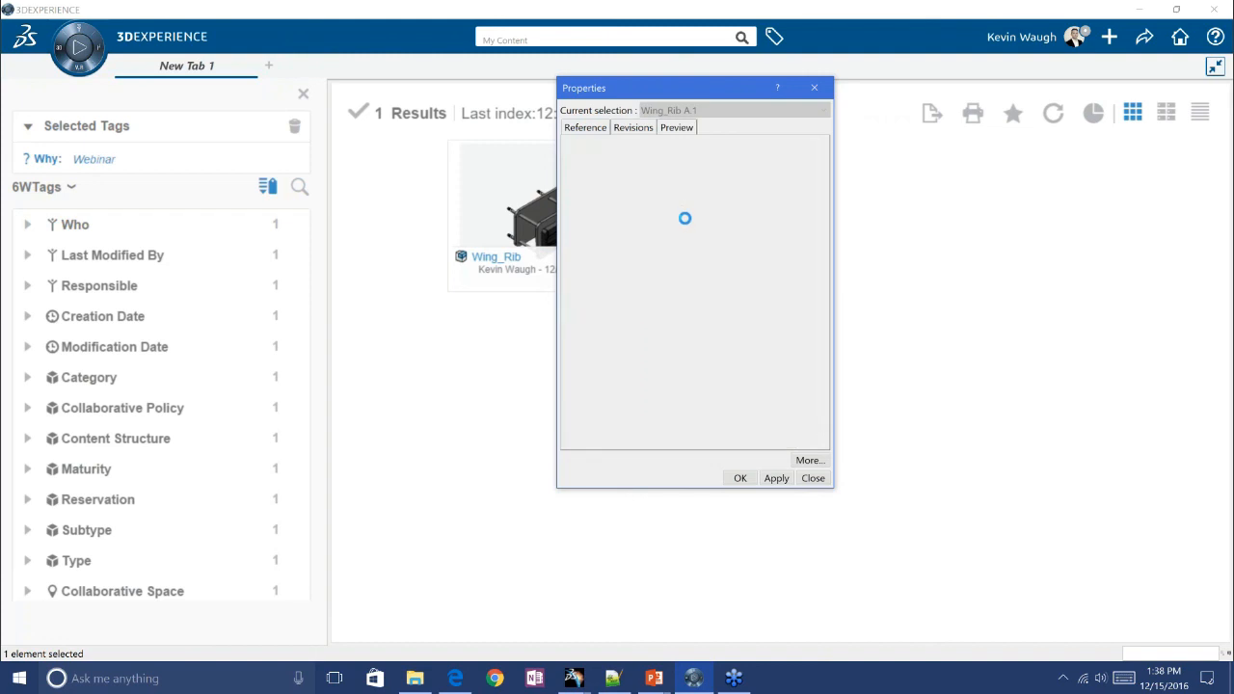
mouse_move(691, 249)
middle_mouse_down()
mouse_move(728, 292)
mouse_move(698, 269)
mouse_move(709, 259)
middle_mouse_up()
left_click(590, 129)
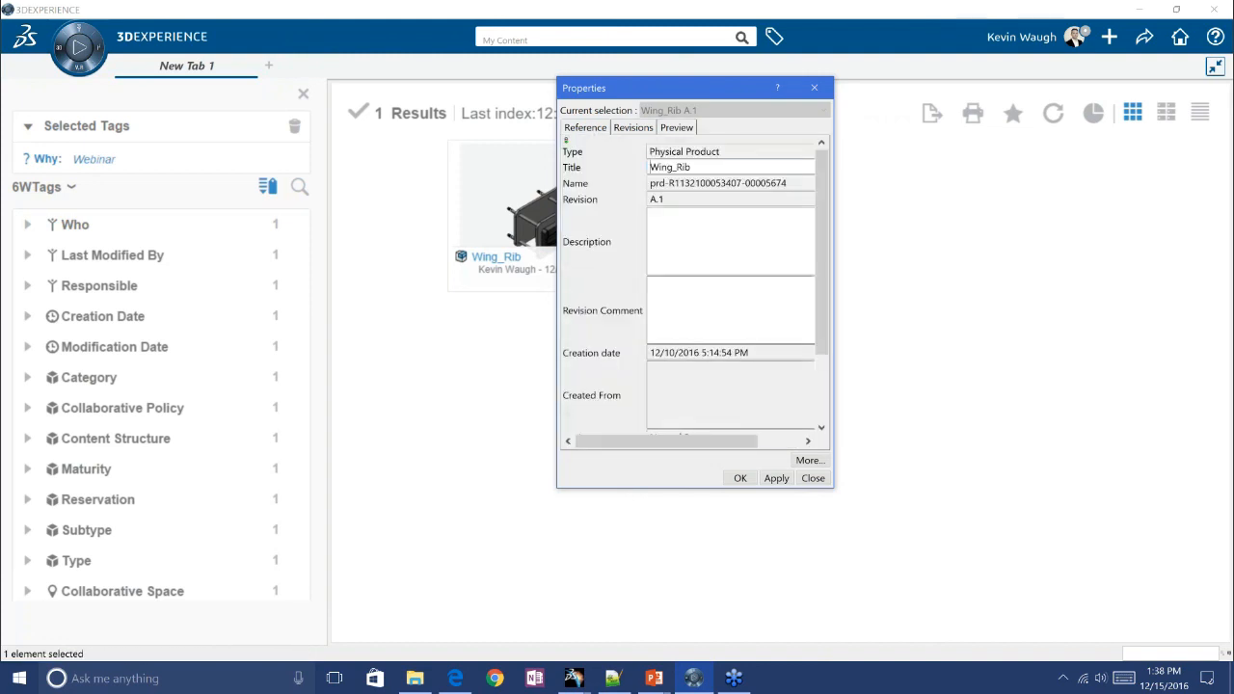
Finish reviewing the reference properties, close them, and open the Wing_Rib physical product from the search results
scroll(748, 357, "down", 1)
left_click(812, 478)
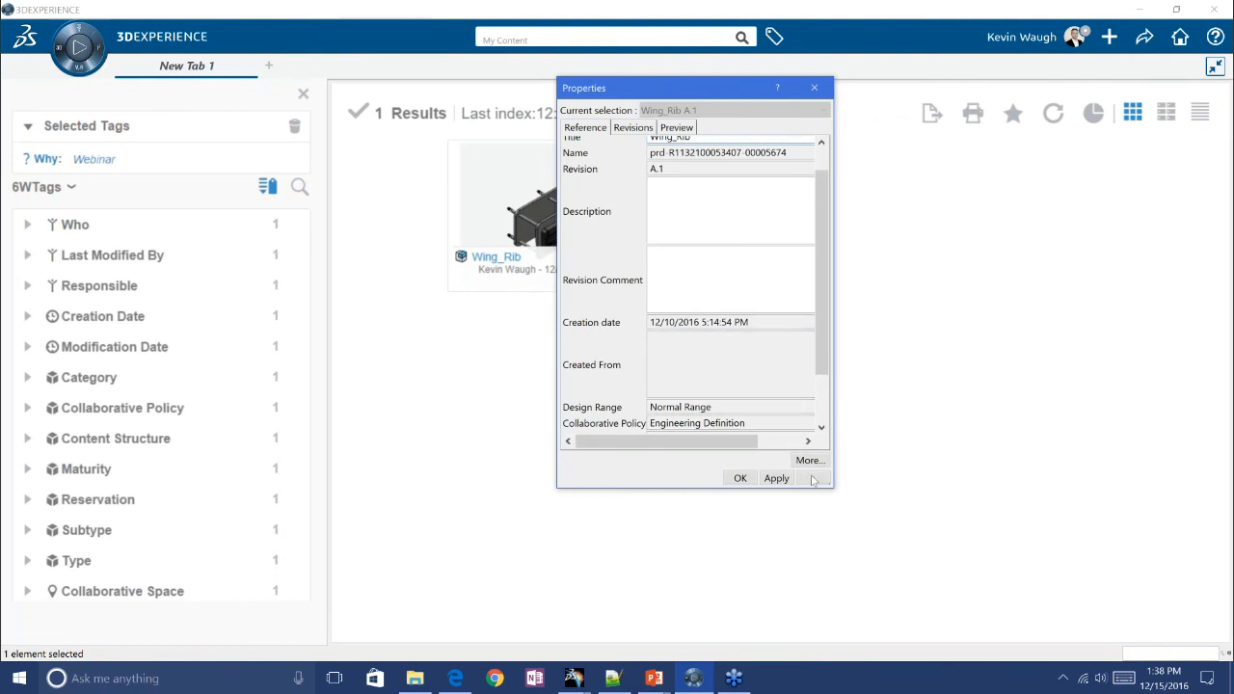
left_click(647, 269)
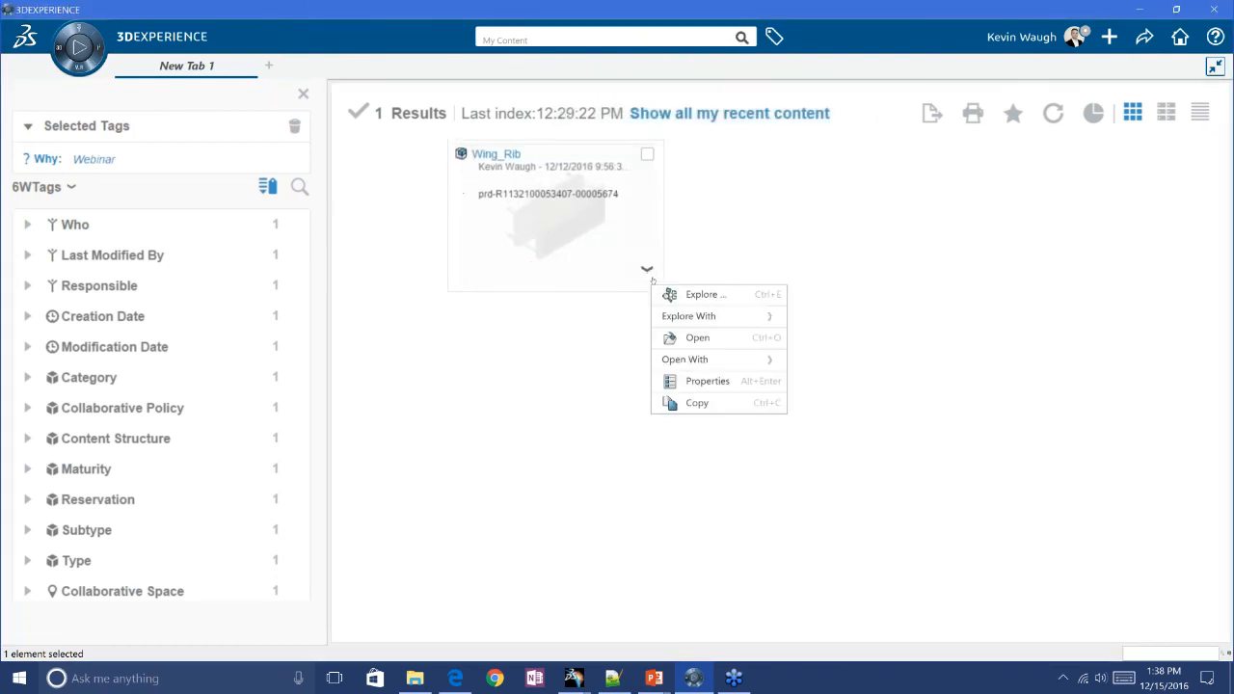
left_click(700, 339)
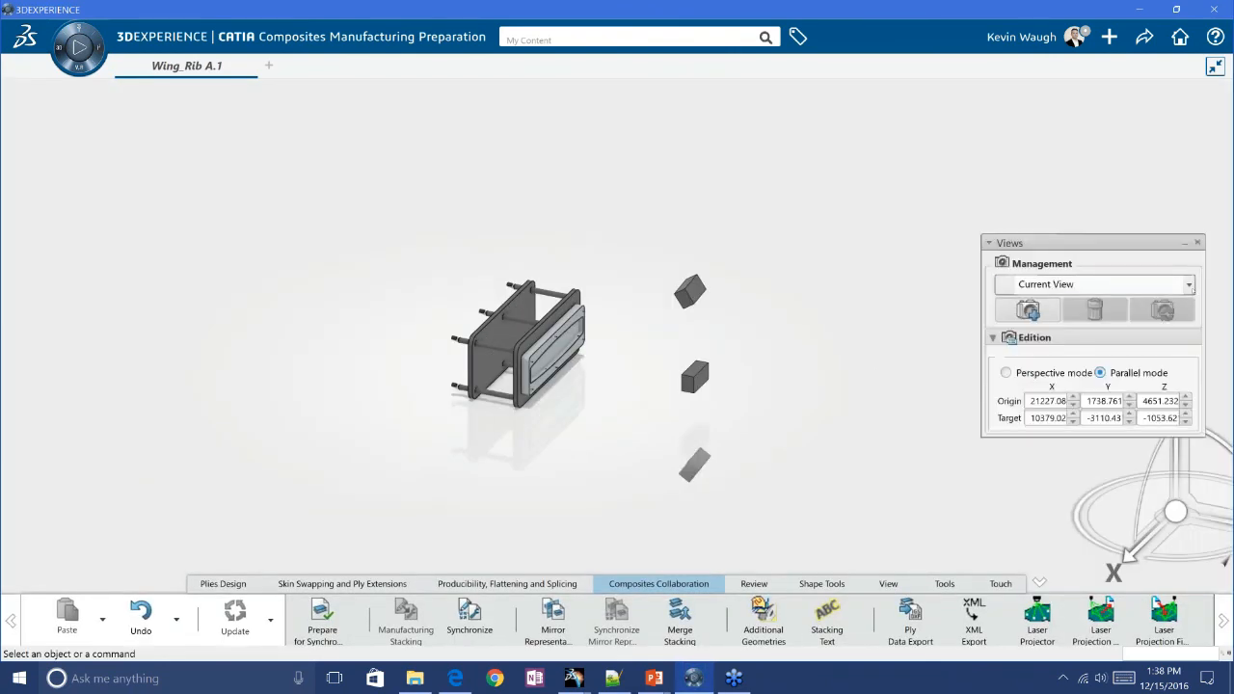
Apply the saved view KW iso, close the view manager and centre the mold, table and projectors
left_click(1190, 286)
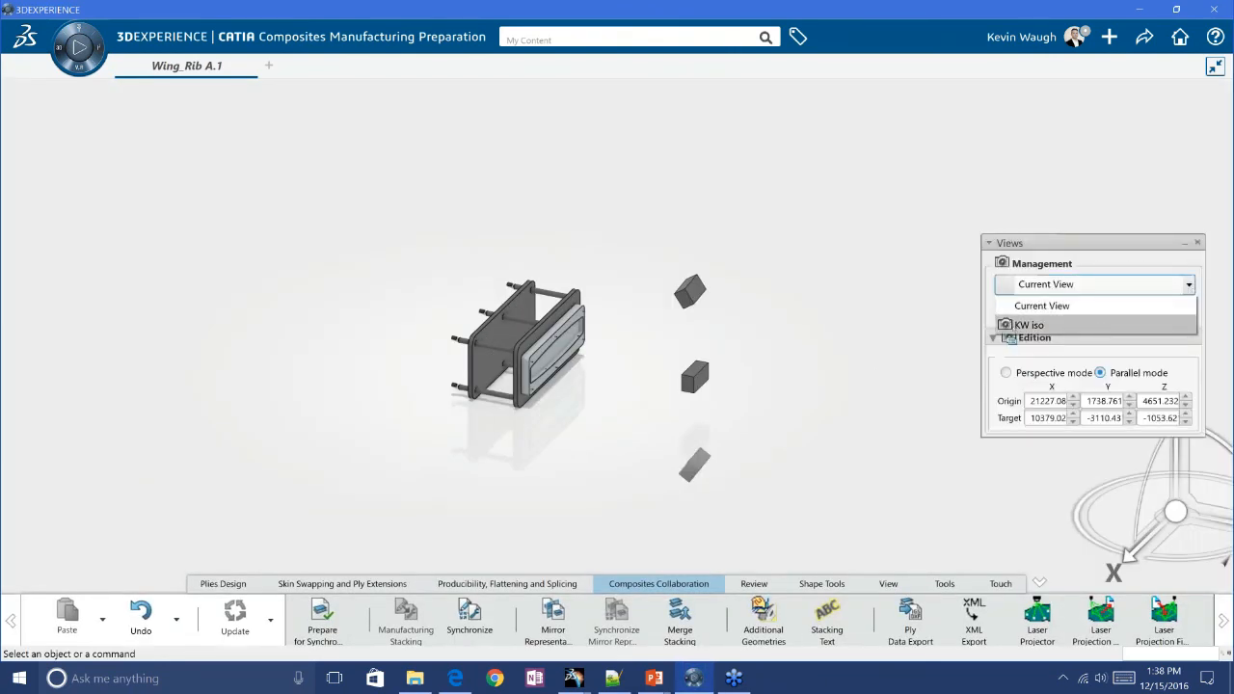
left_click(1029, 325)
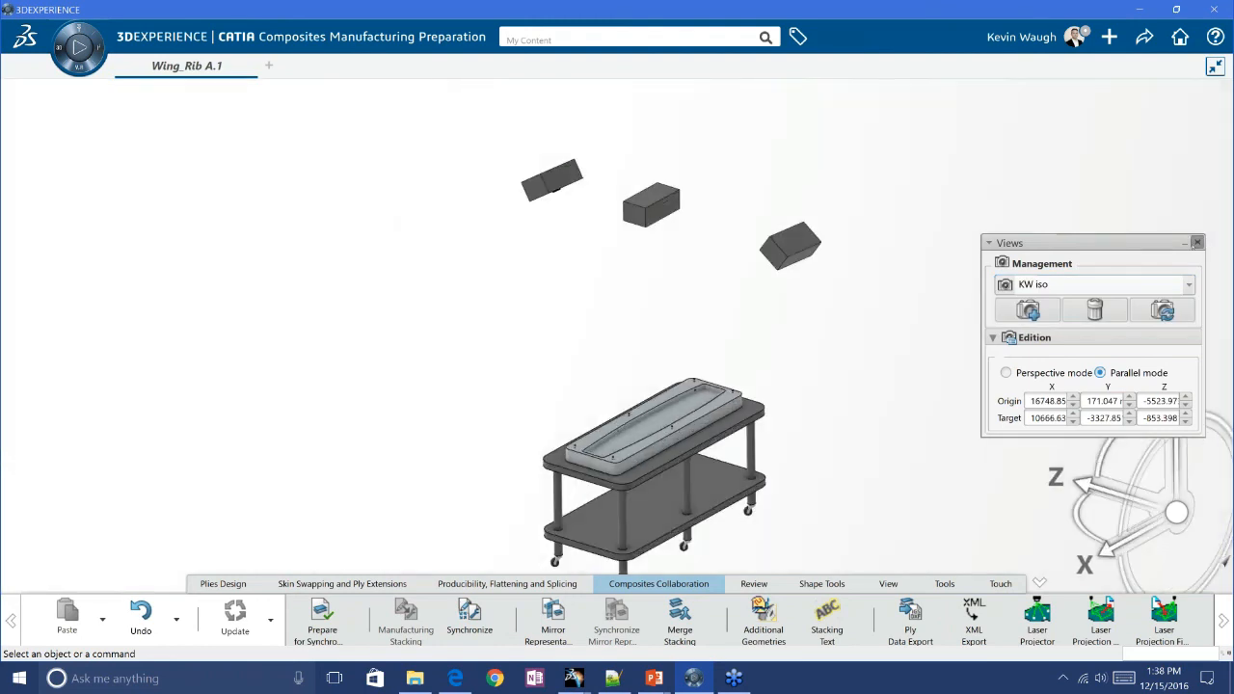
left_click(1197, 242)
middle_click_drag(796, 281, 758, 230)
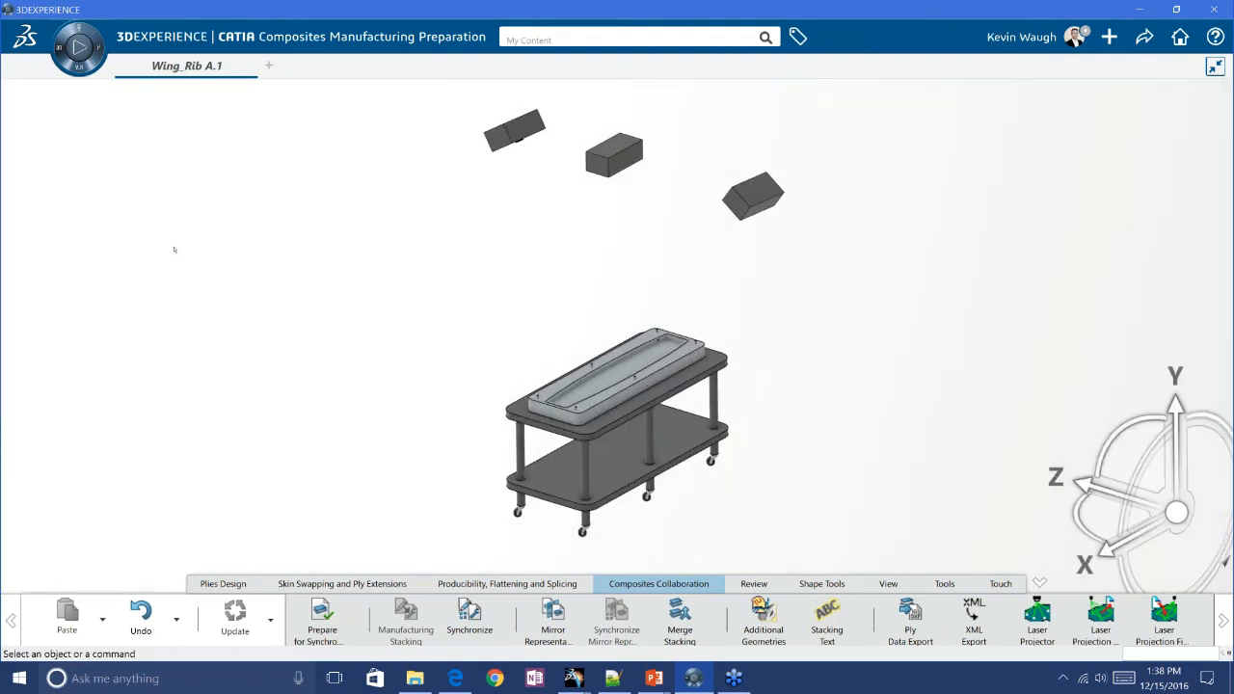
Display the specification tree and reduce its size so the entire Wing_Rib structure fits
key("F3")
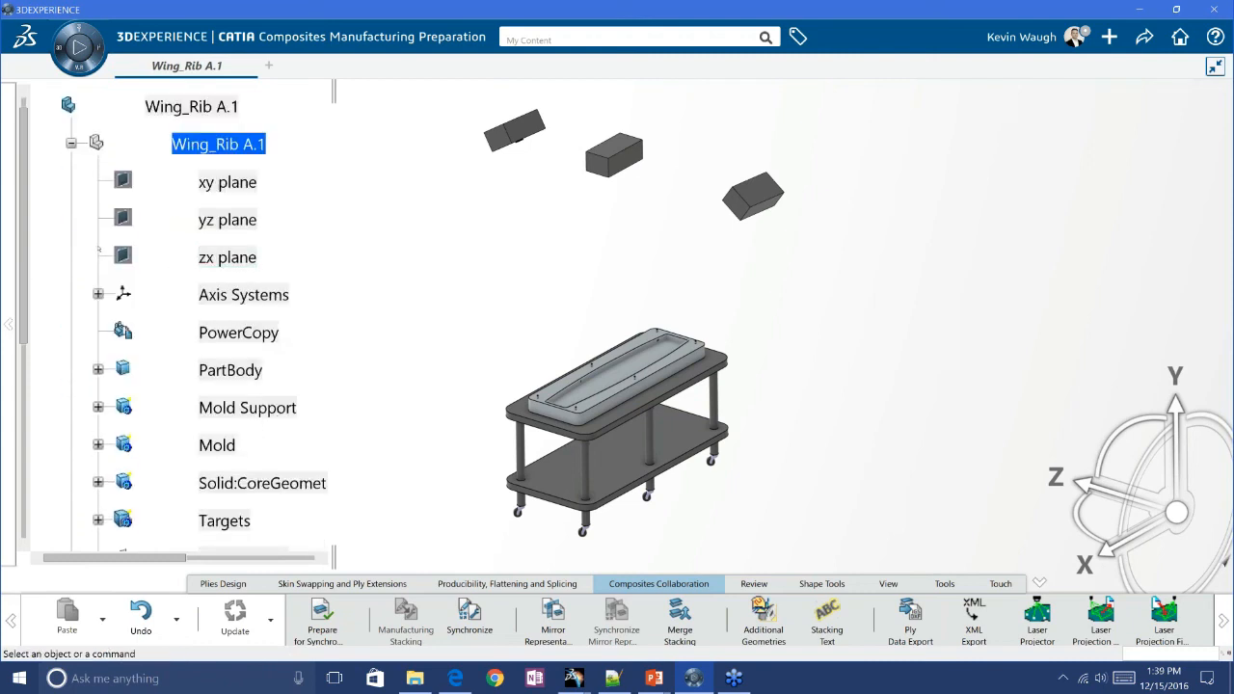
left_click(113, 261)
middle_click_drag(113, 260, 139, 276, "ctrl")
Browse the assigned roles and favorite apps in the compass, and close the list
left_click(71, 200)
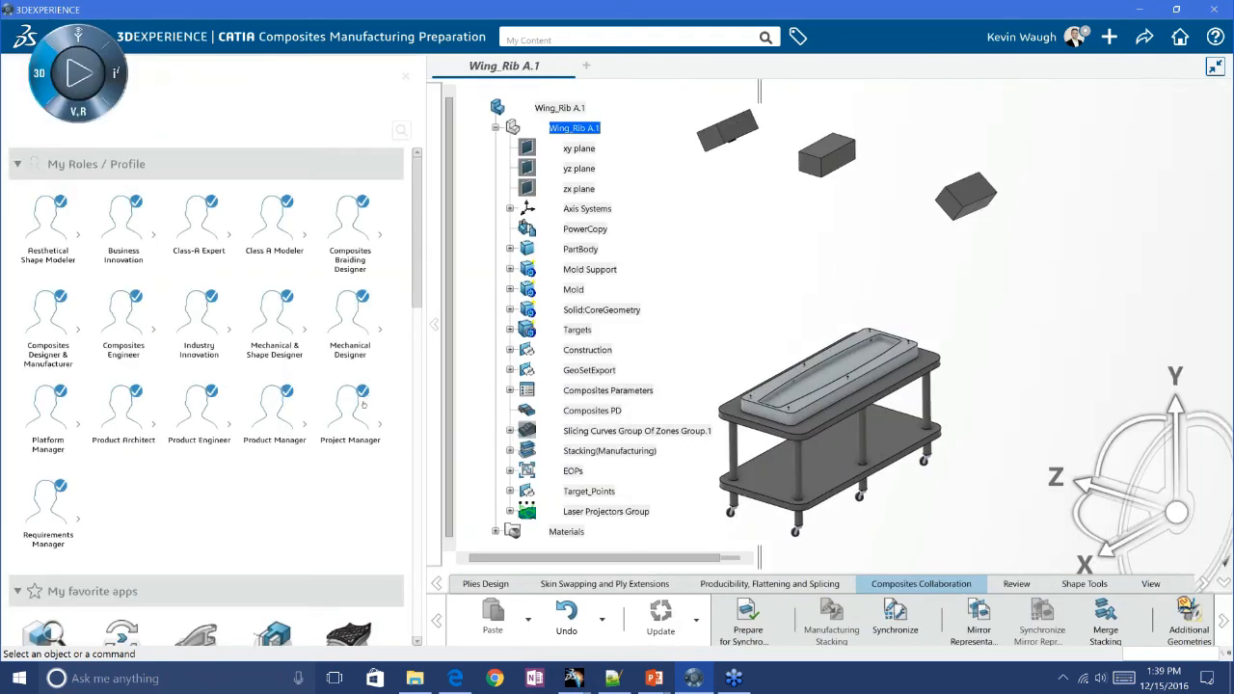
scroll(363, 407, "down", 2)
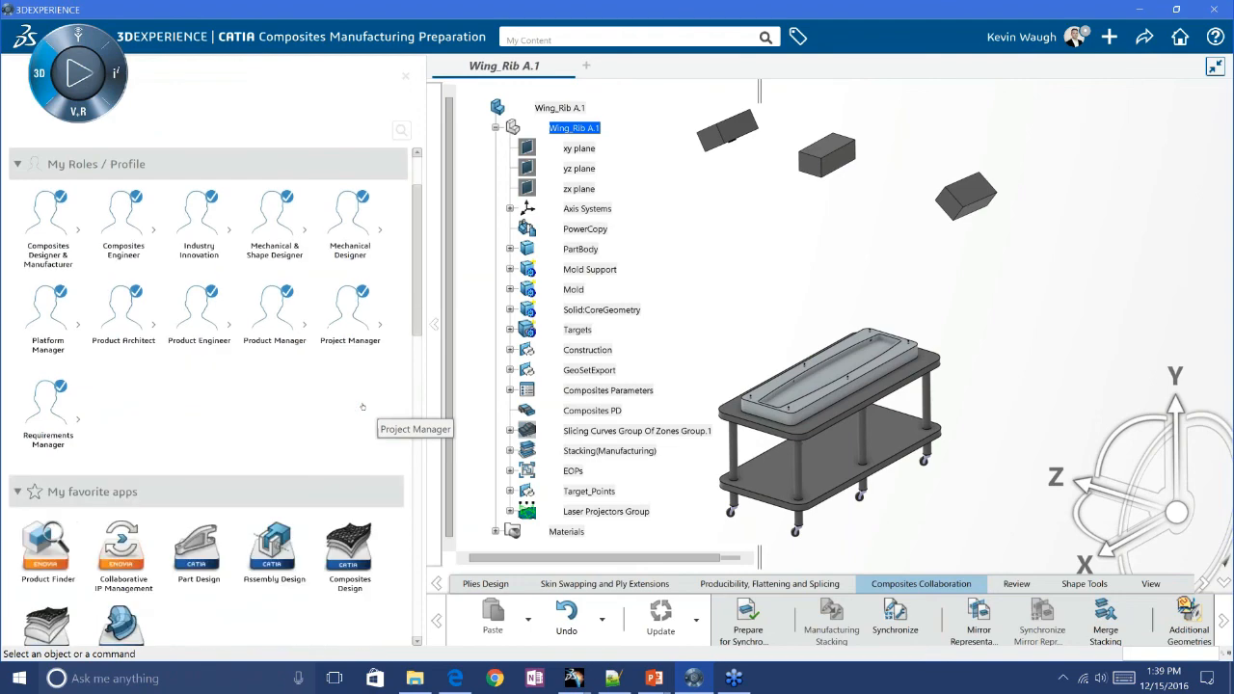
scroll(362, 407, "down", 2)
scroll(362, 407, "up", 2)
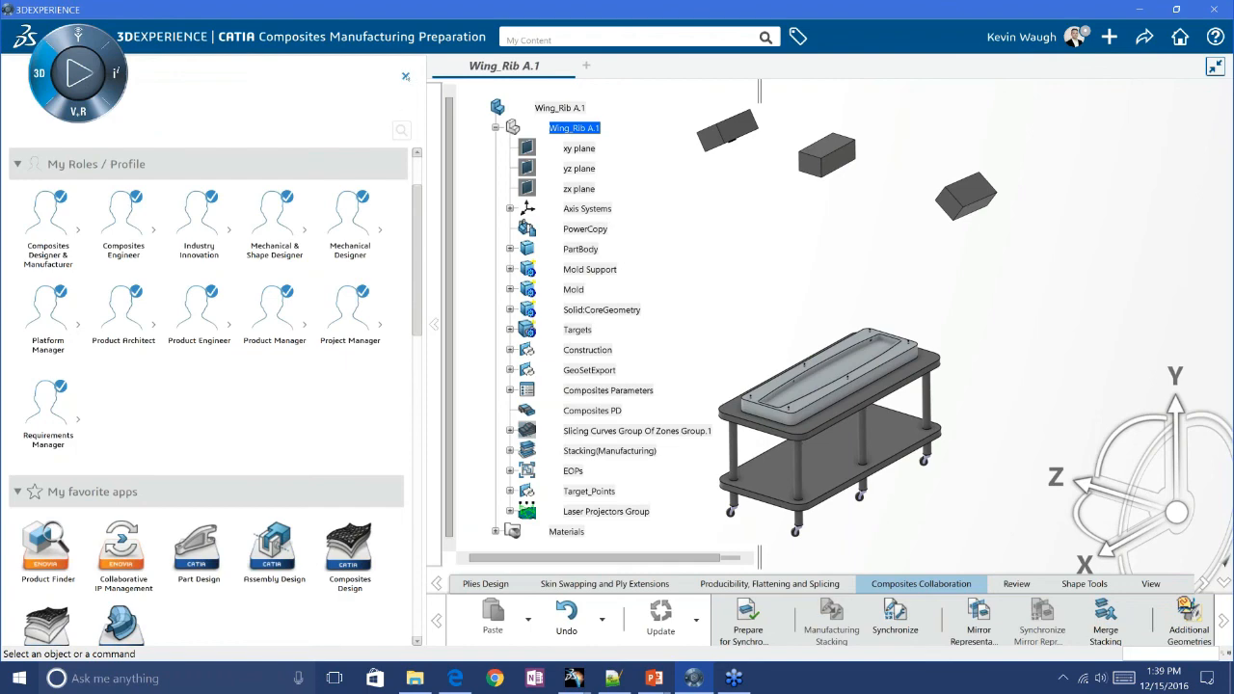
left_click(404, 76)
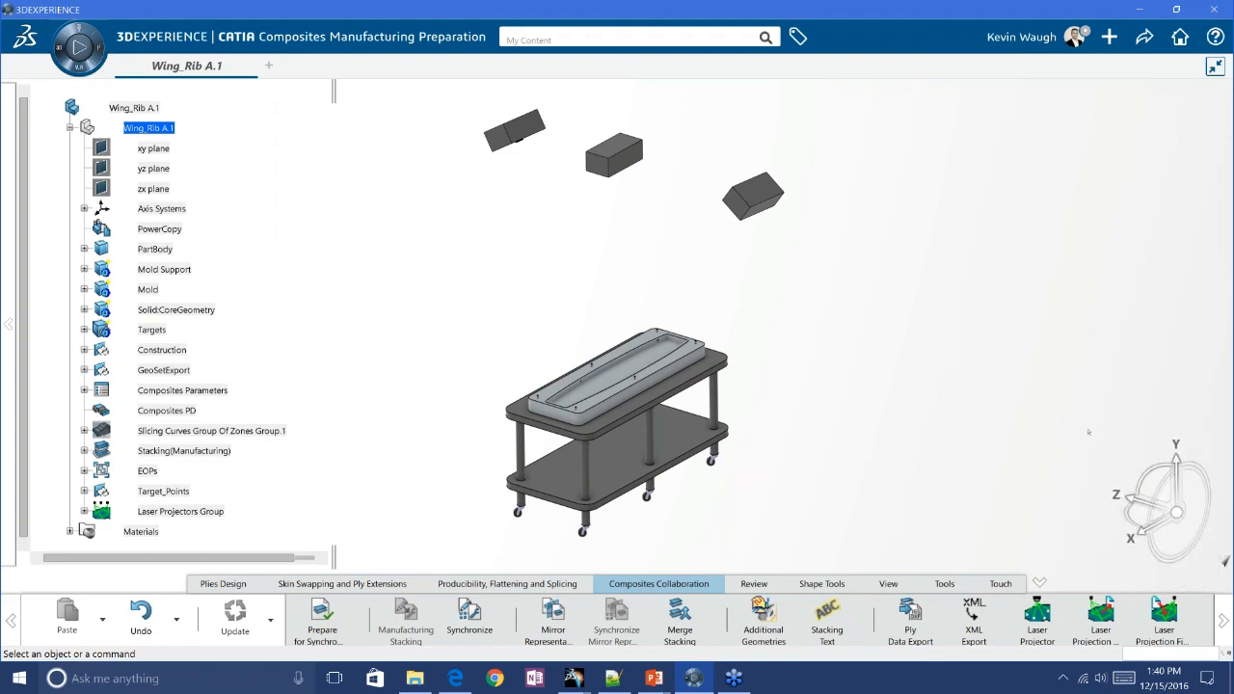
Start a Stacking Text with Cut Piece.1 of Ply.1 in Sequence.1 of the manufacturing stacking as its parent
middle_click_drag(829, 390, 918, 402)
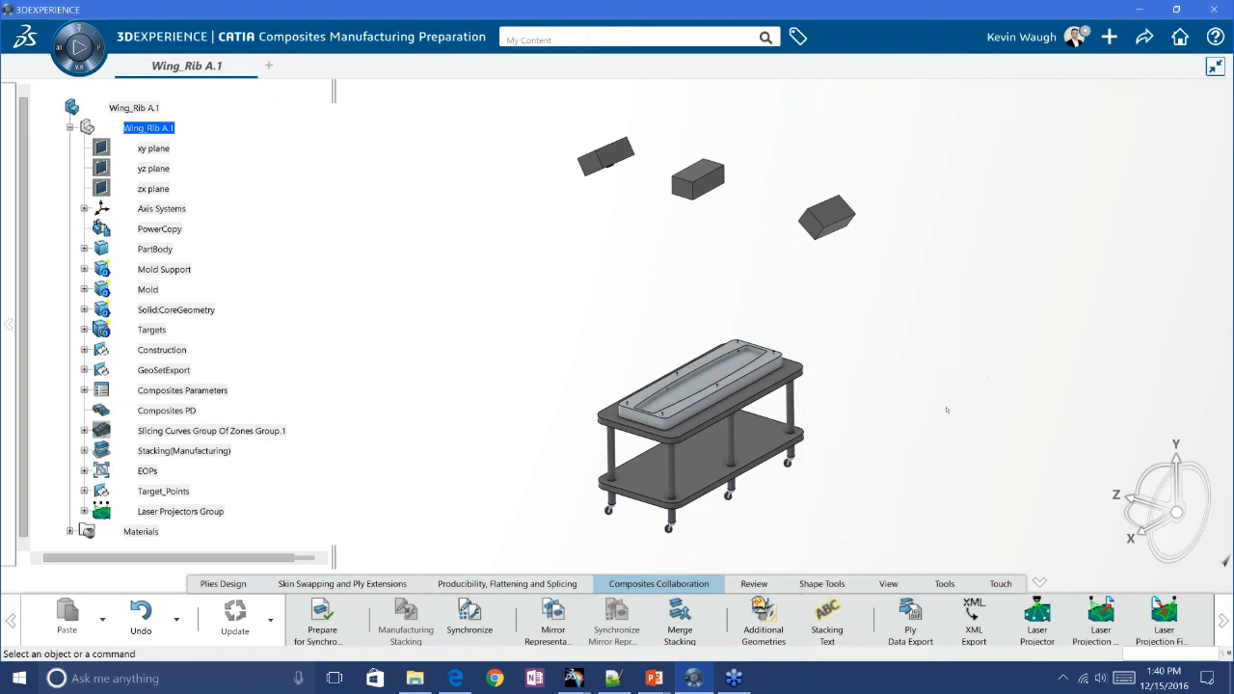
left_click(829, 616)
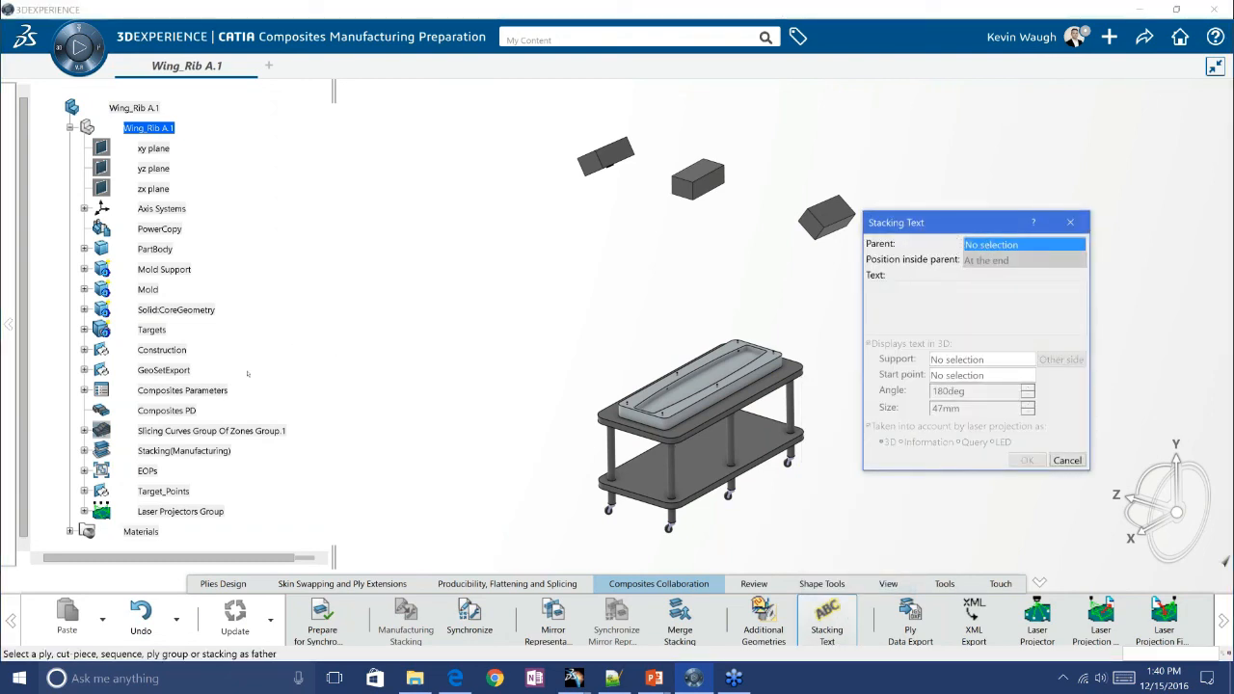
scroll(248, 374, "down", 3)
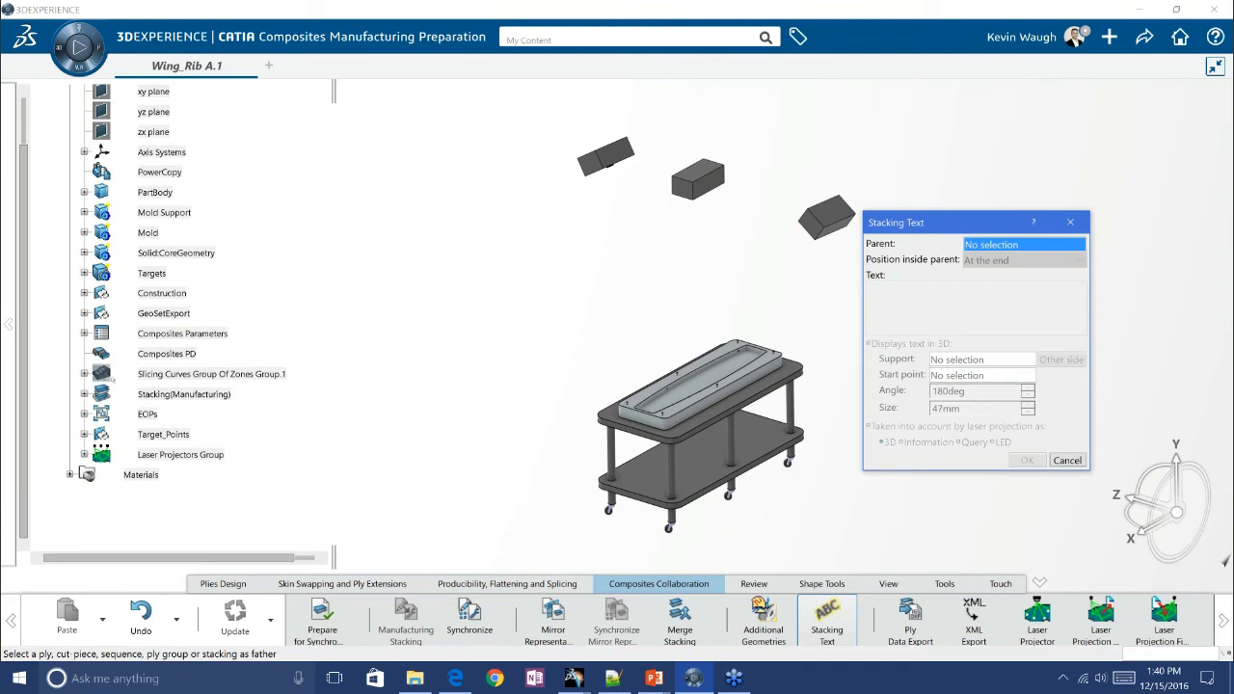
left_click(83, 393)
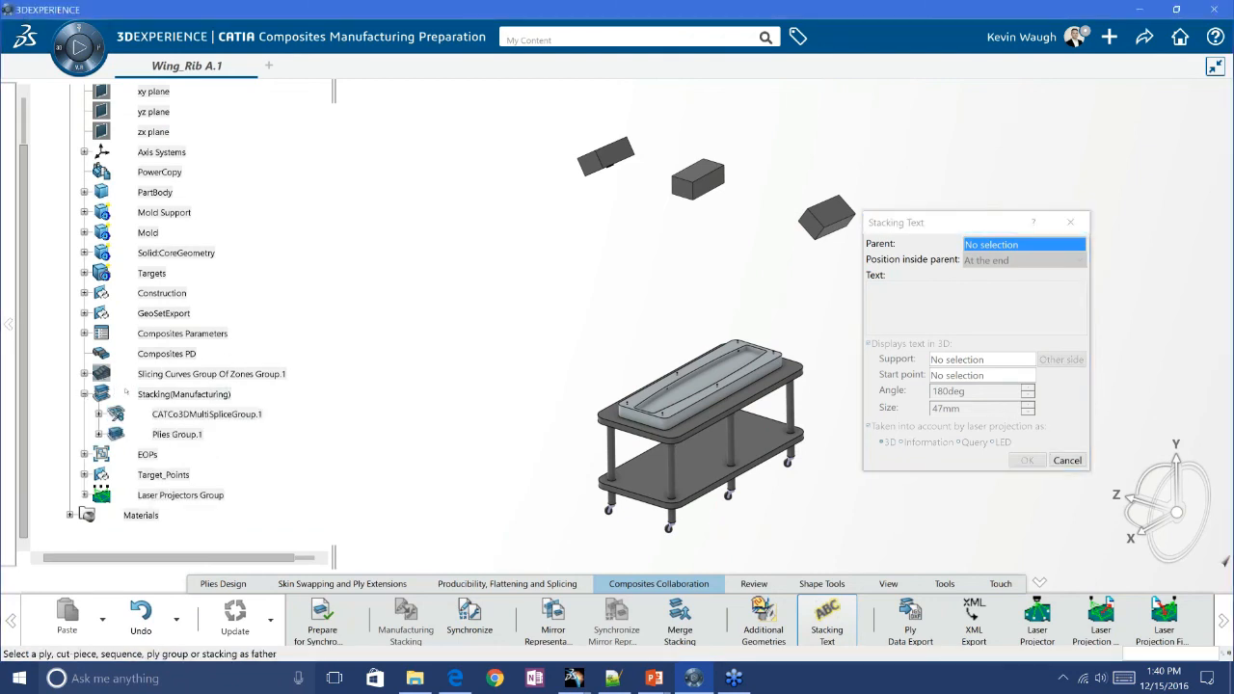
scroll(127, 391, "down", 3)
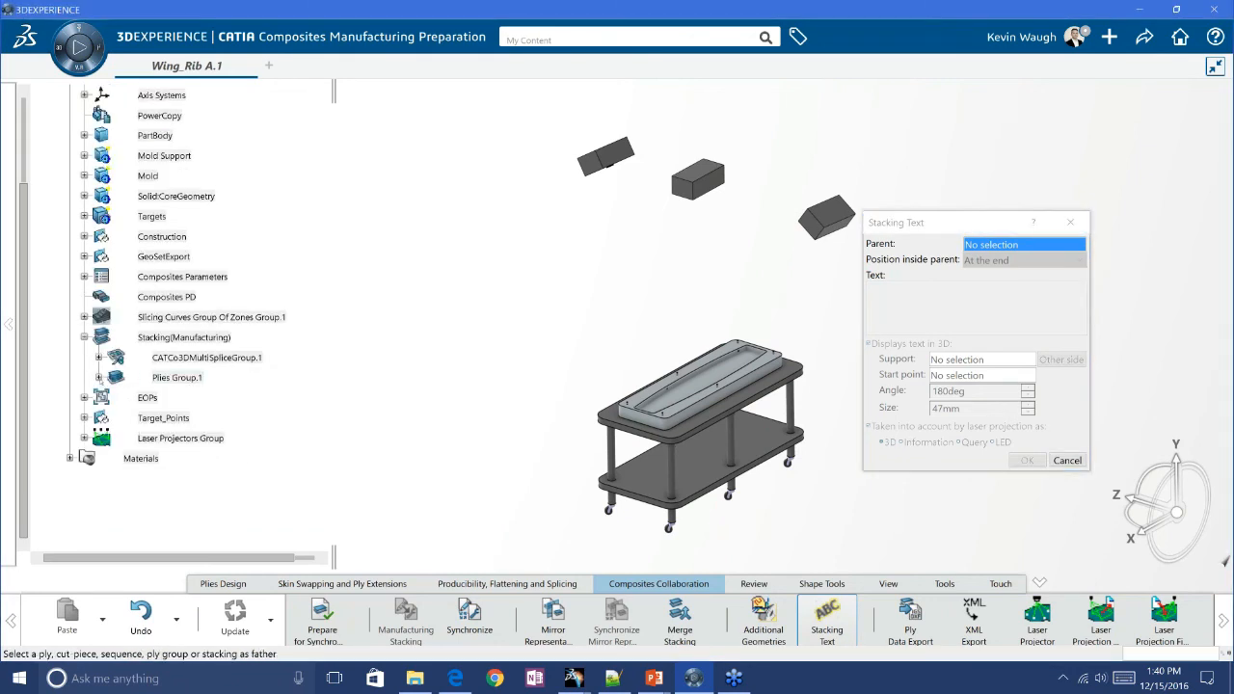
left_click(98, 381)
scroll(155, 375, "down", 1)
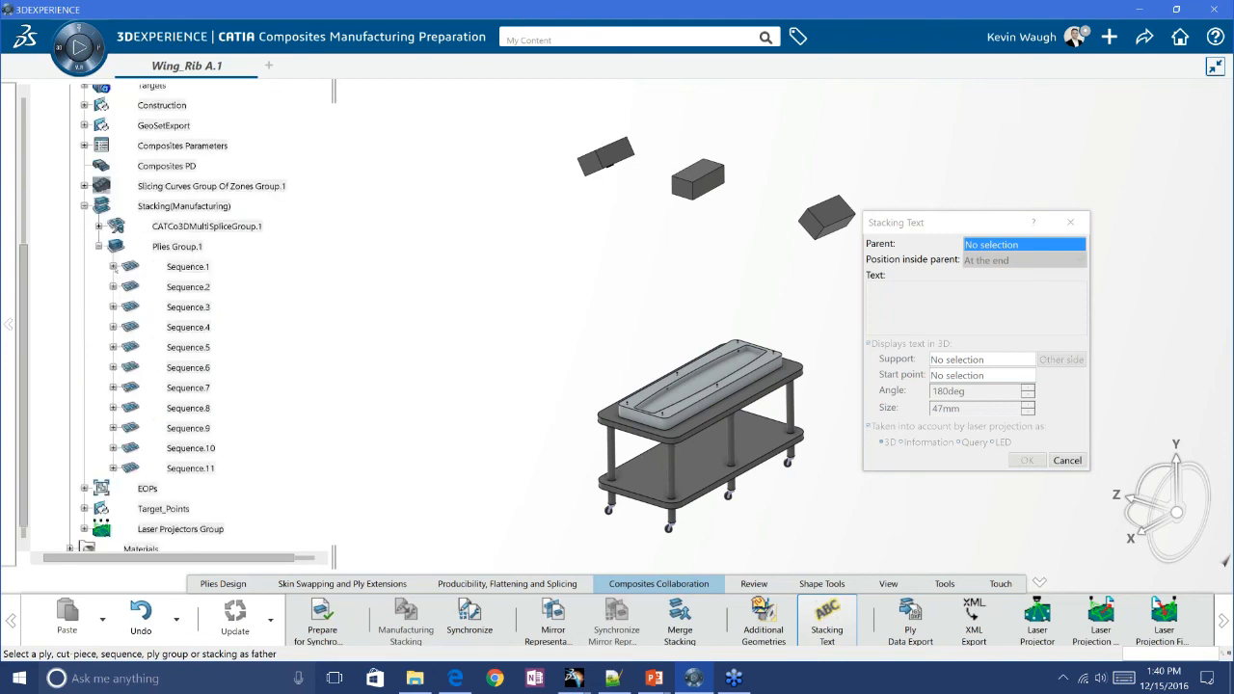
left_click(113, 266)
left_click(128, 287)
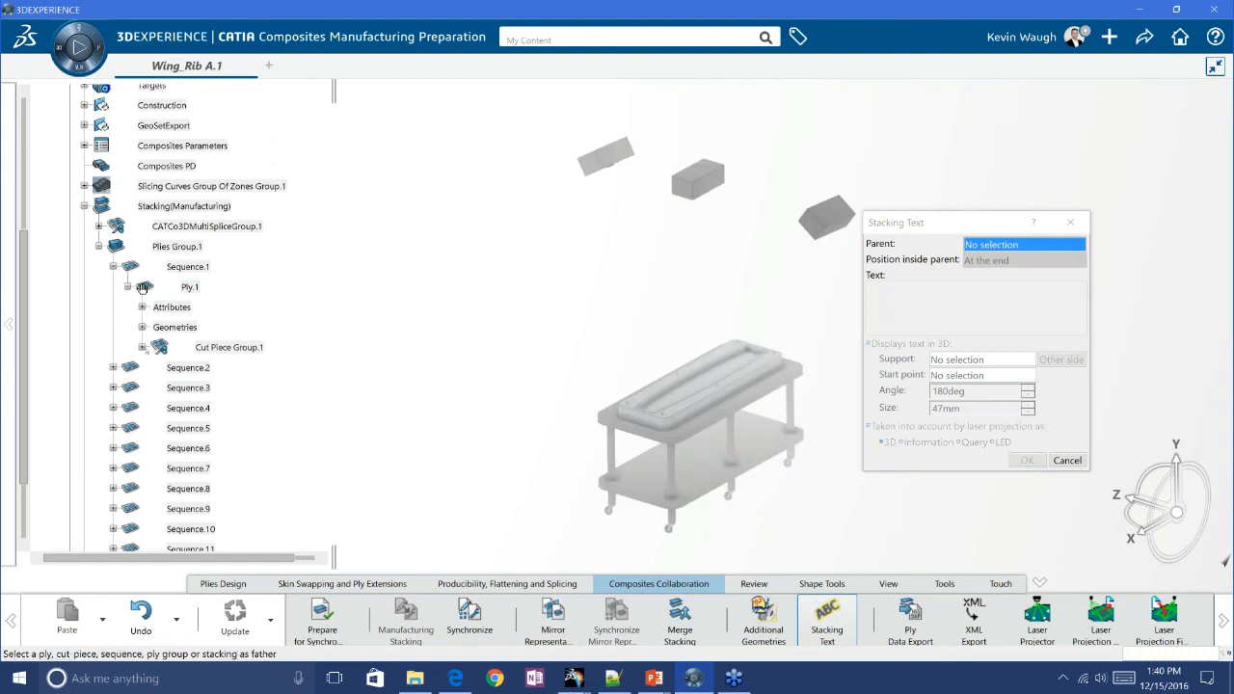
left_click(141, 347)
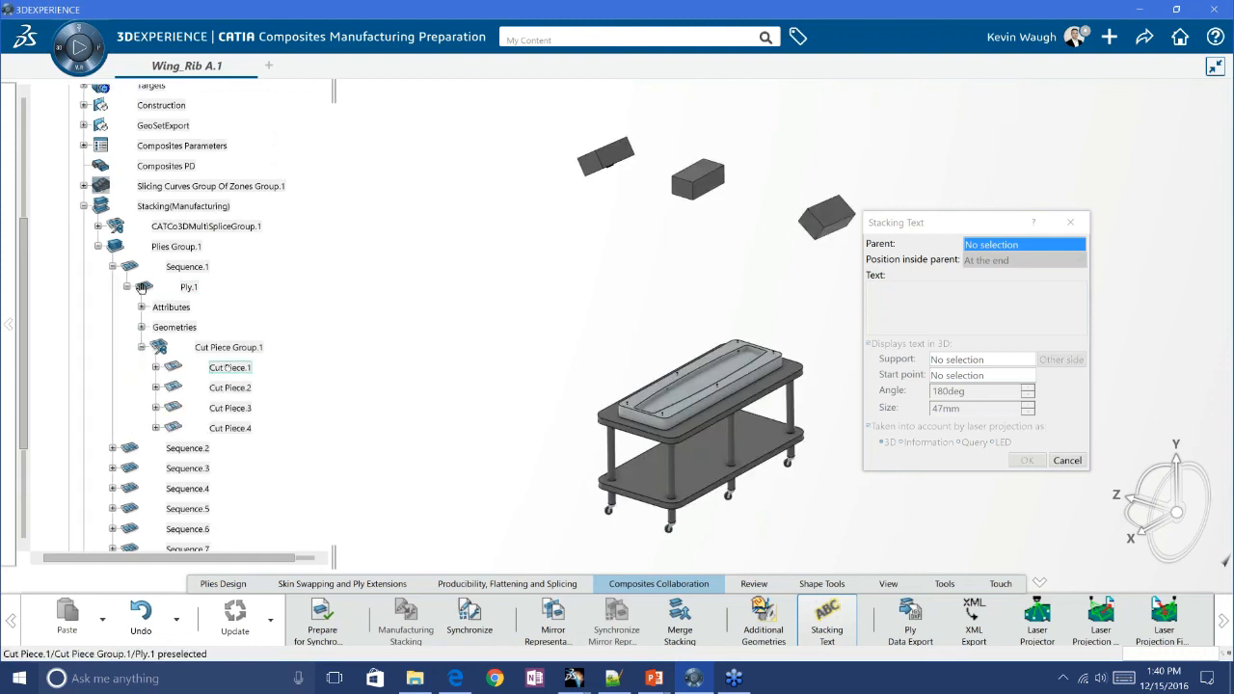
left_click(230, 367)
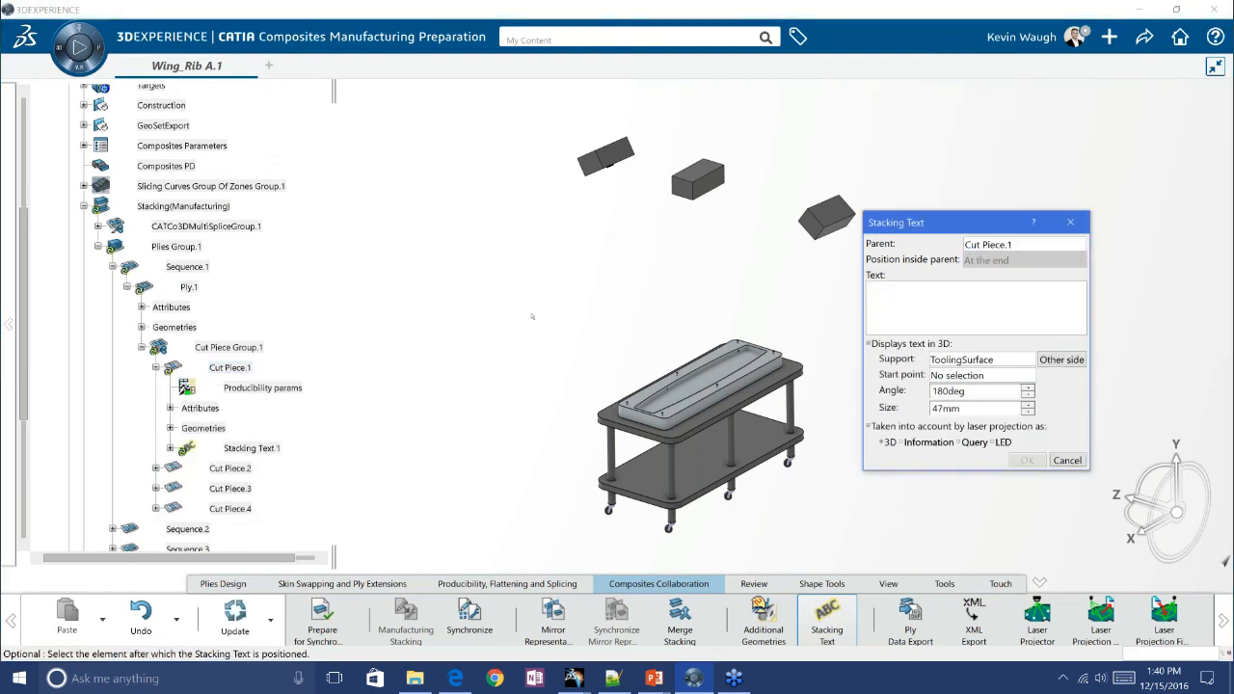
Create the text's start point on the mold's recessed surface, about 473 mm from the default middle reference, near the narrow end
left_click(903, 307)
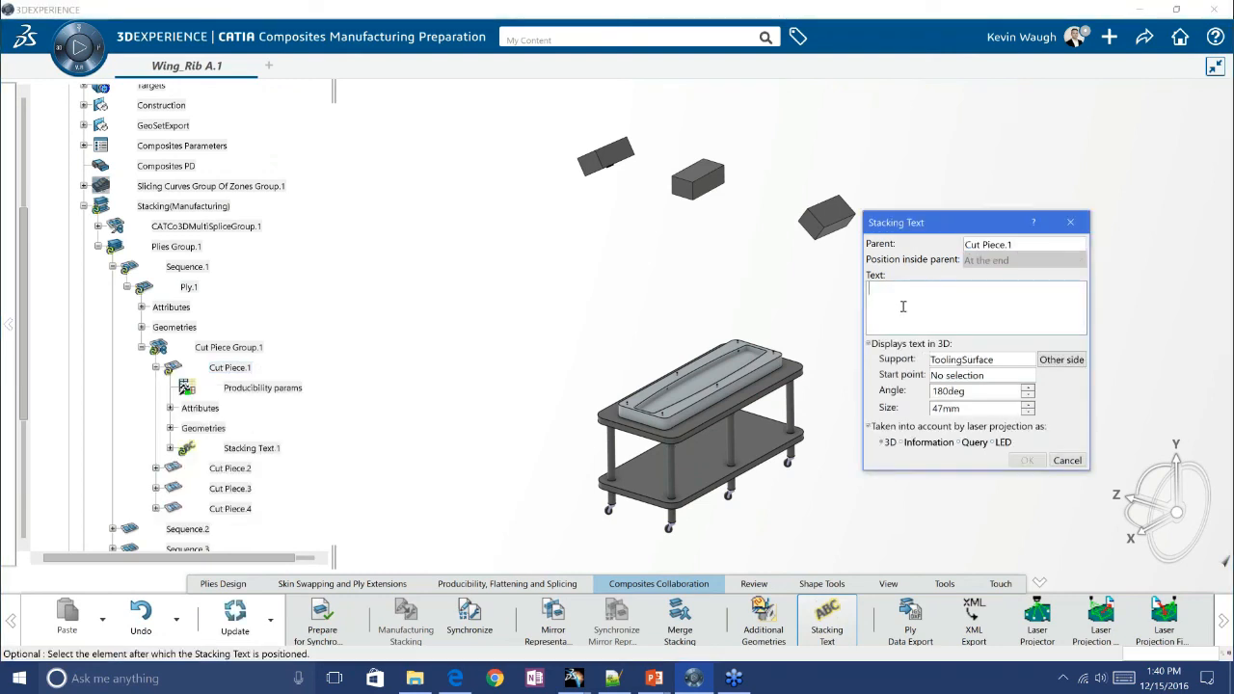
middle_click_drag(725, 414, 540, 258)
middle_click_drag(586, 338, 653, 407)
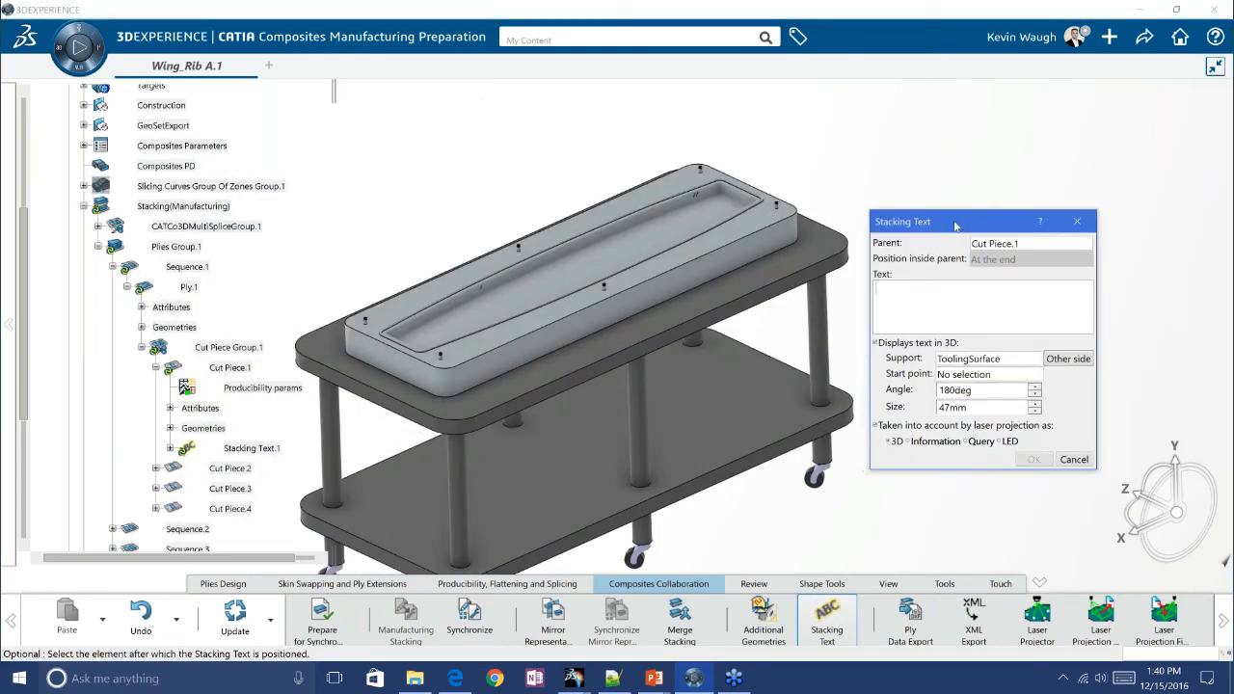
left_click(955, 280)
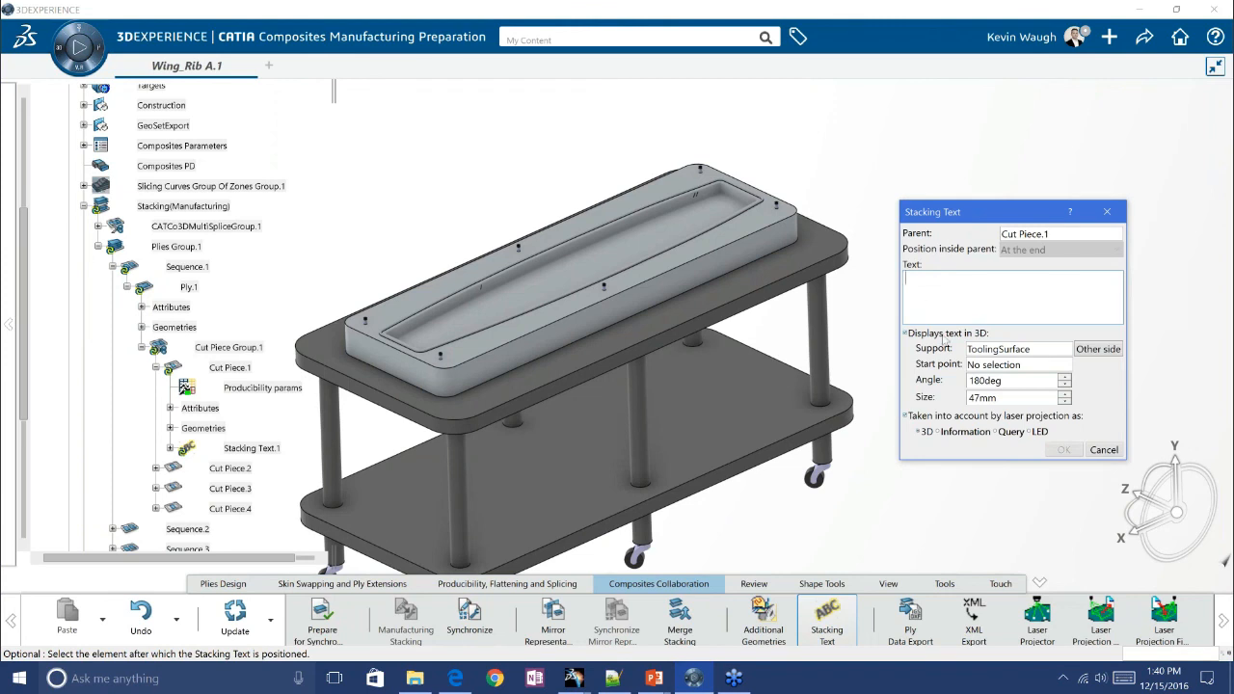
left_click(999, 350)
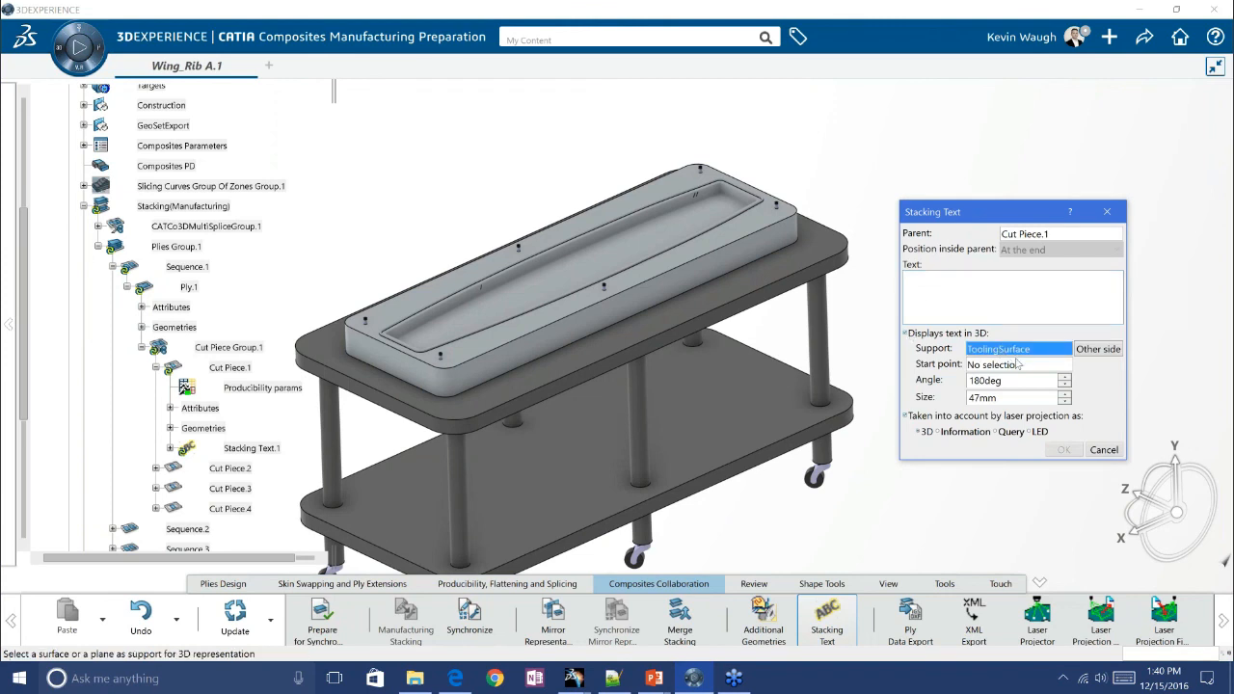
left_click(1010, 368)
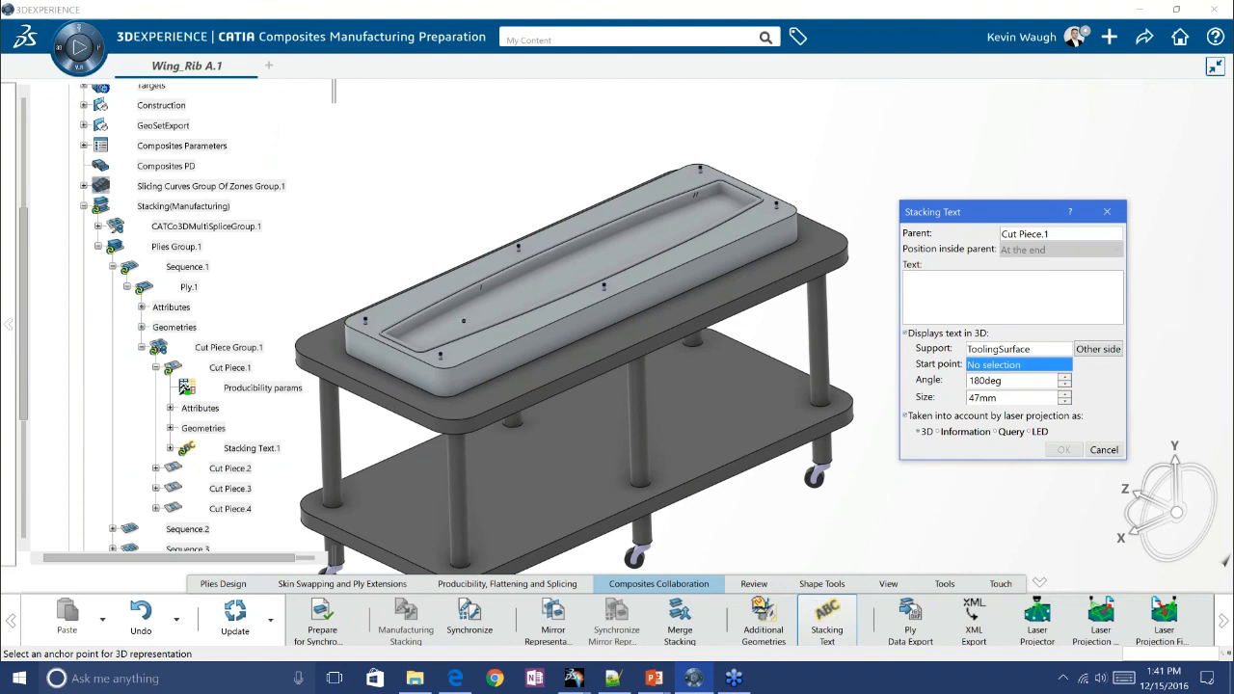
right_click(977, 367)
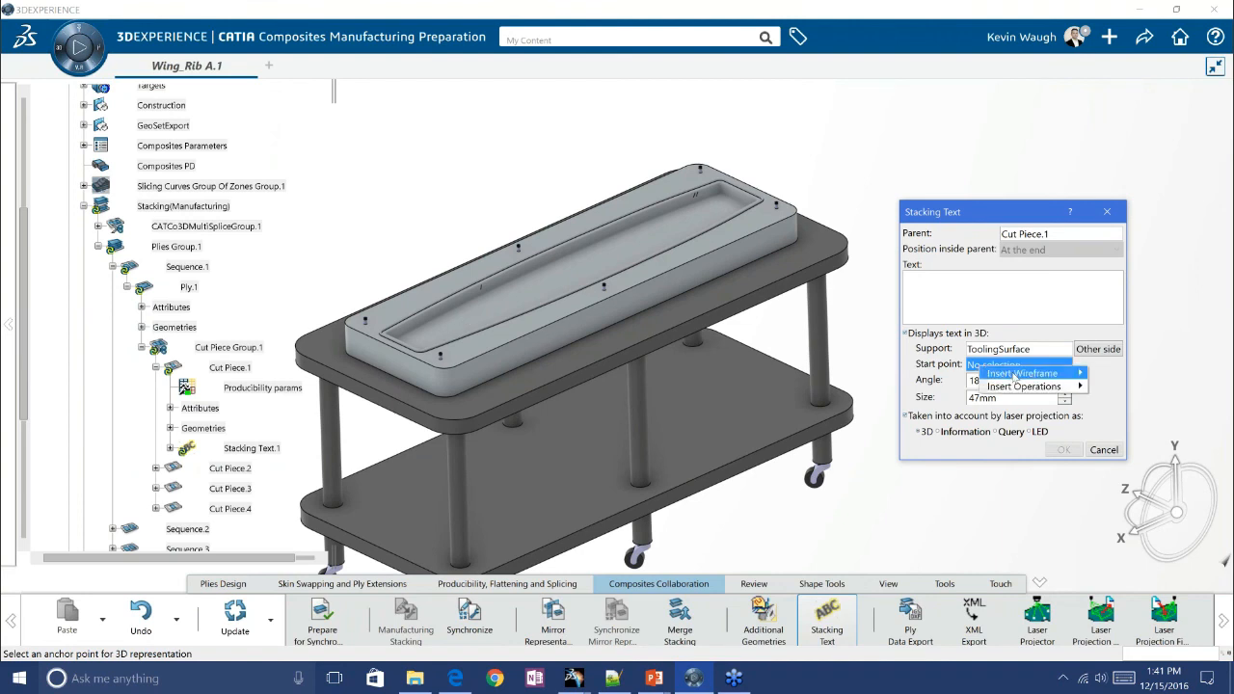
mouse_move(1014, 375)
left_click(958, 368)
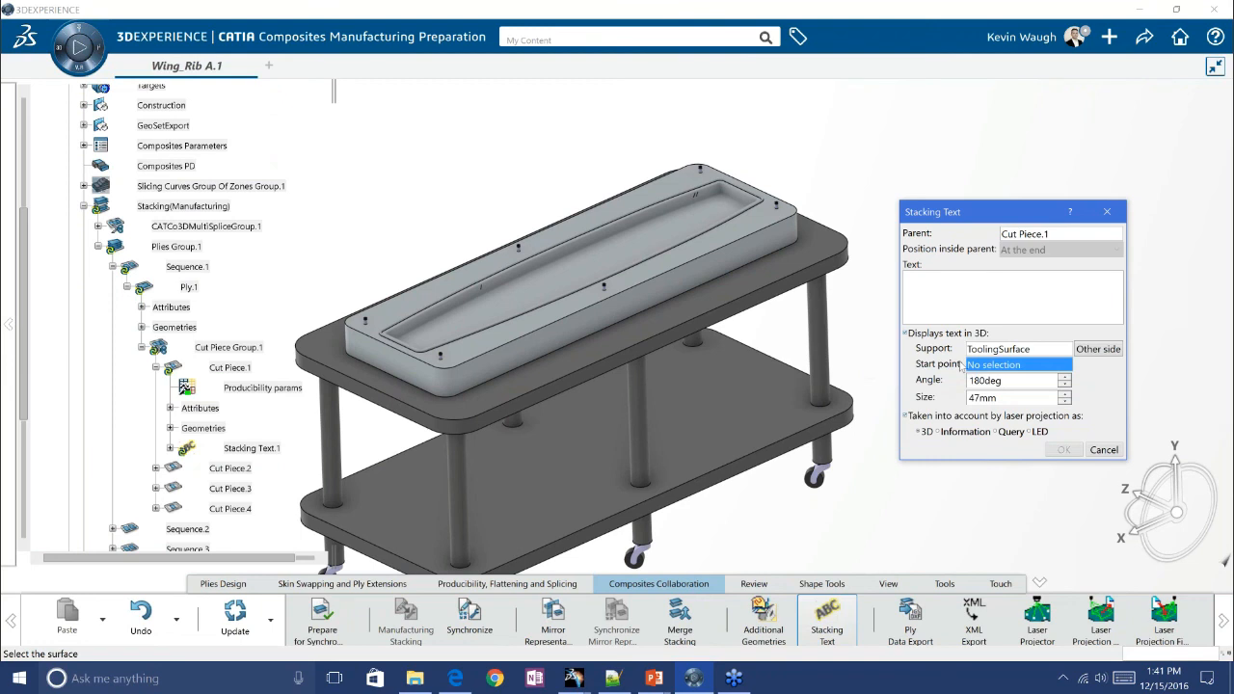
left_click(489, 312)
left_click(461, 322)
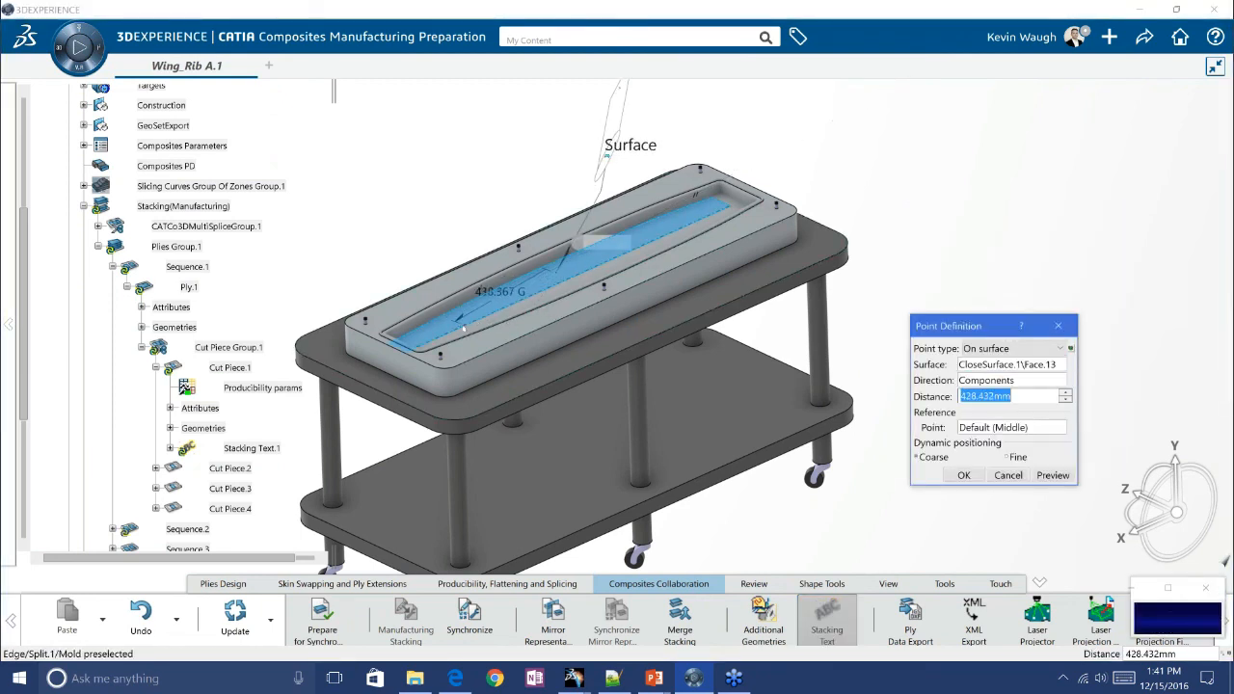
left_click(443, 322)
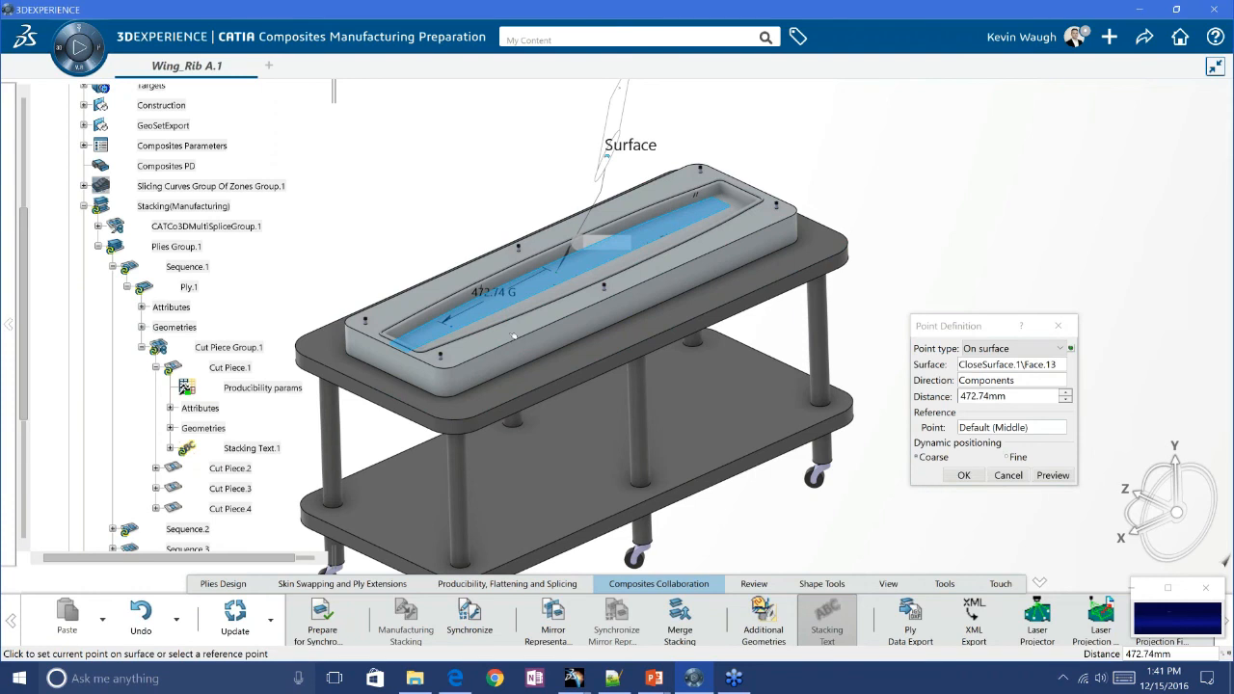
left_click(963, 475)
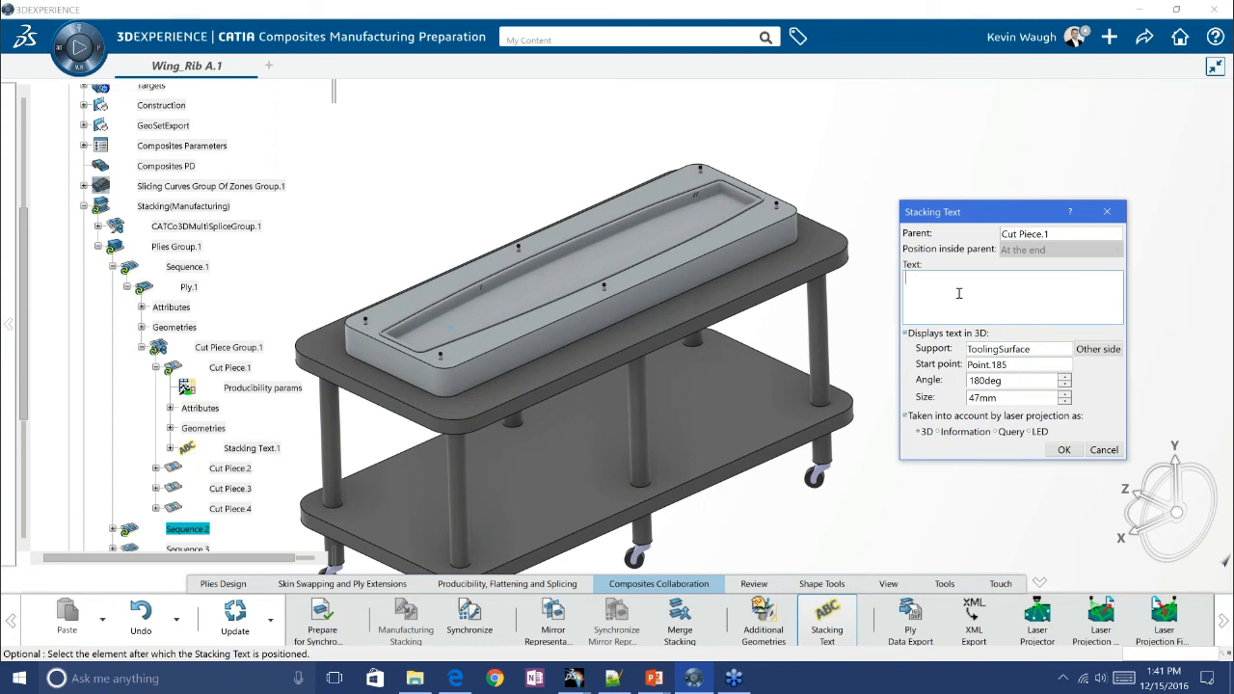
Enter "This is %CUTPIECE% of %PLY%" as the stacking text
type("This is")
mouse_move(583, 333)
middle_mouse_down()
mouse_move(588, 400)
mouse_move(588, 339)
middle_mouse_up()
left_click(968, 286)
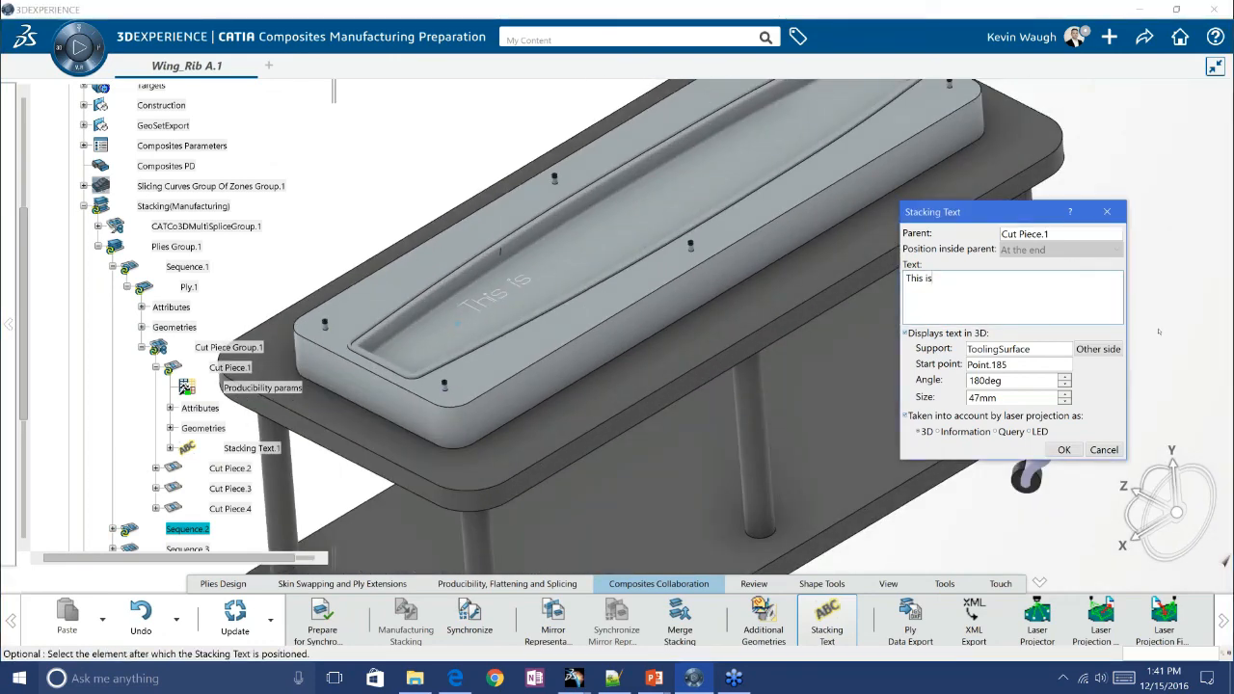
left_click(1011, 292)
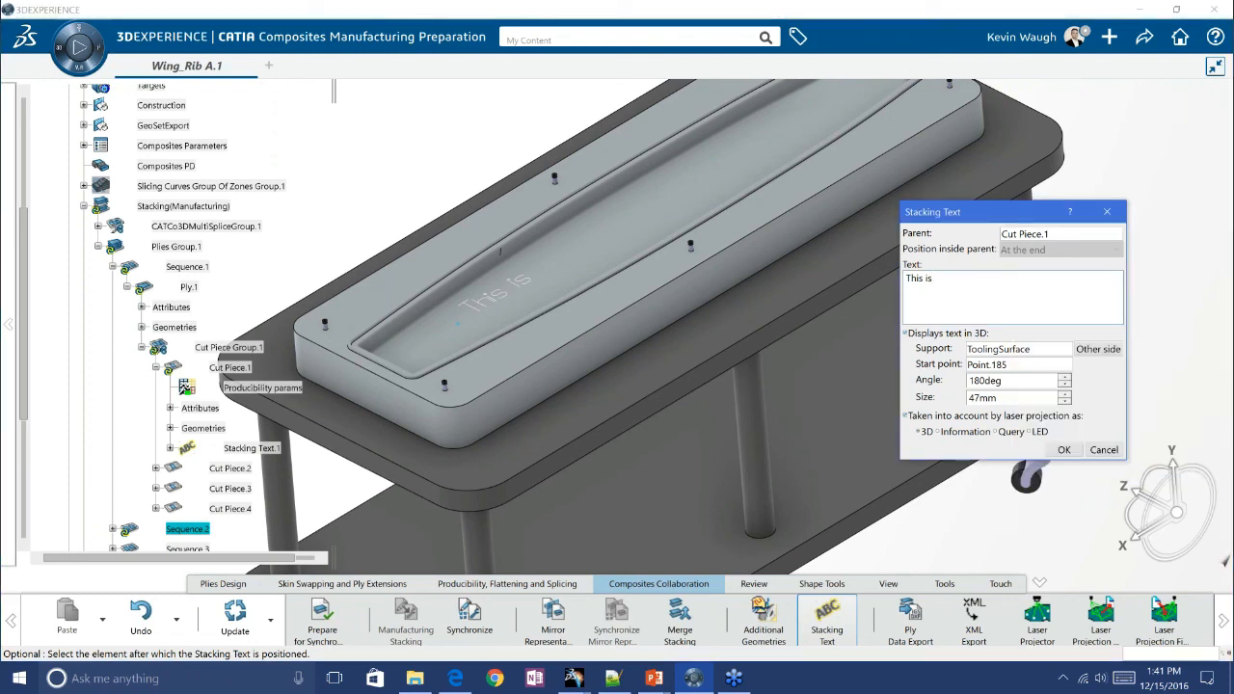
type("%CUTPIECE%")
type("of %PLY%")
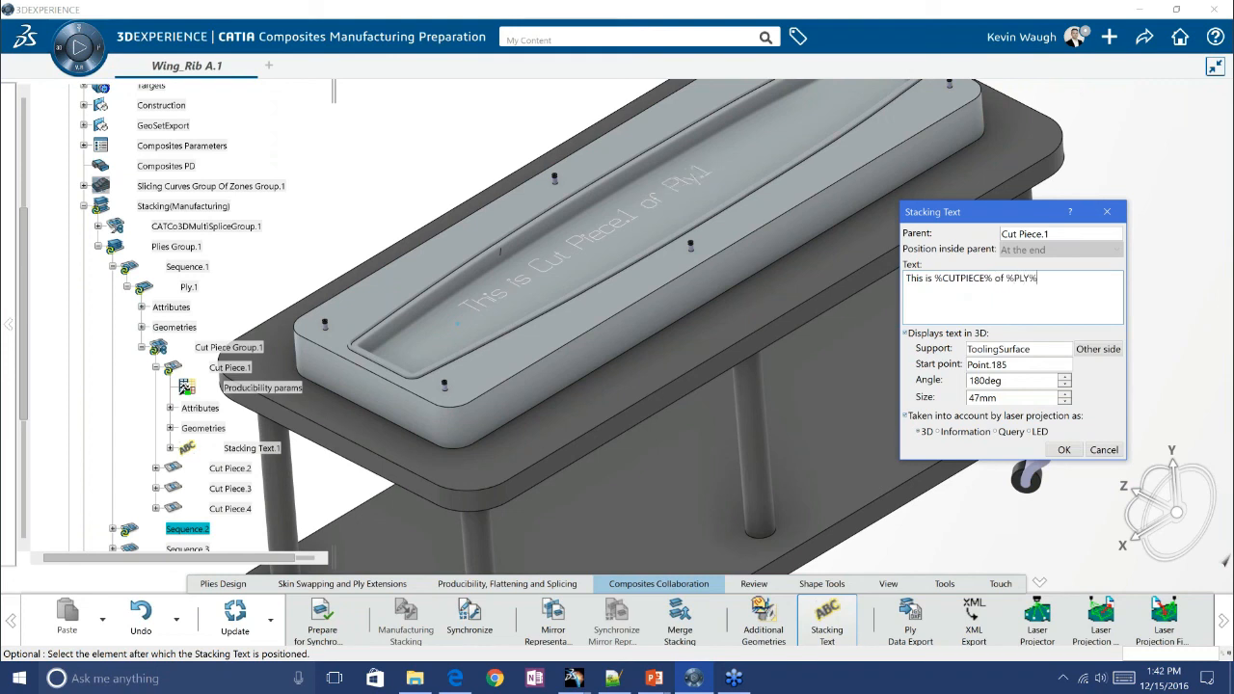
Set the stacking text's angle to 180deg and its size to 44mm
middle_click_drag(704, 343, 680, 369)
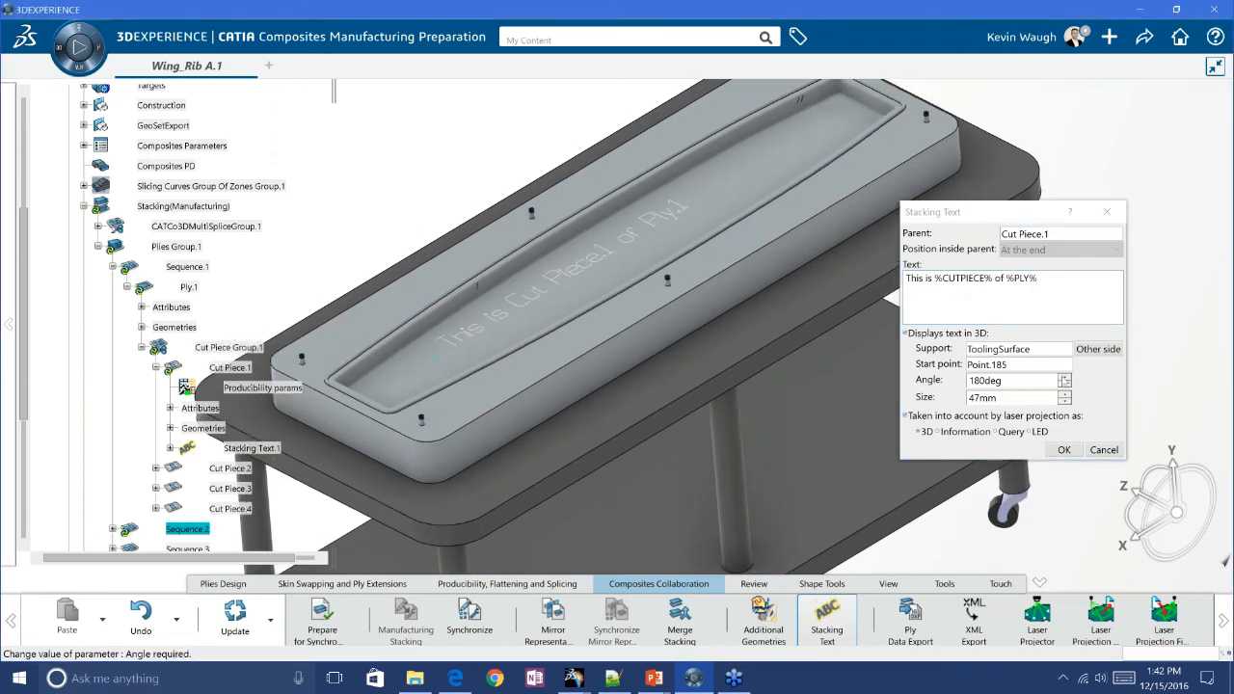
left_click(1065, 376)
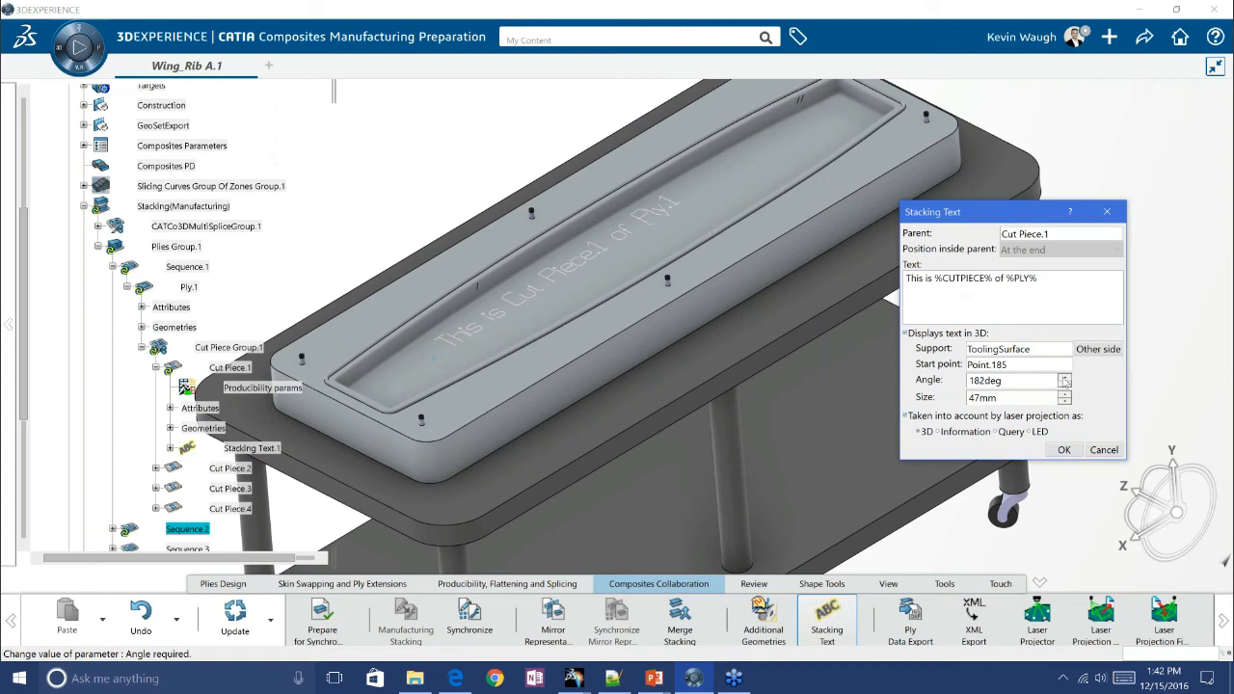
left_click(1065, 389)
left_click(1064, 386)
left_click(1064, 402)
left_click(1064, 401)
left_click(1064, 401)
left_click_drag(983, 211, 995, 204)
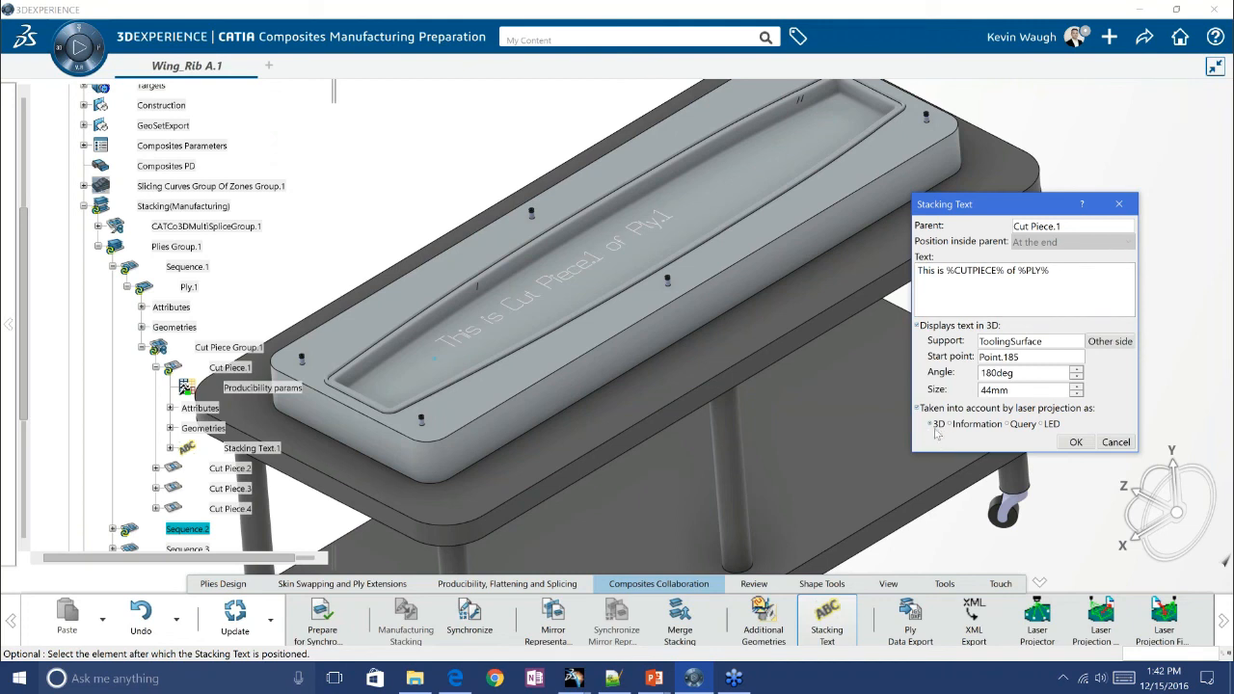
Display the stacking text in 3D, have laser projection take it into account as 3D, and confirm the text
left_click(920, 326)
left_click(920, 326)
left_click(933, 424)
left_click(1076, 443)
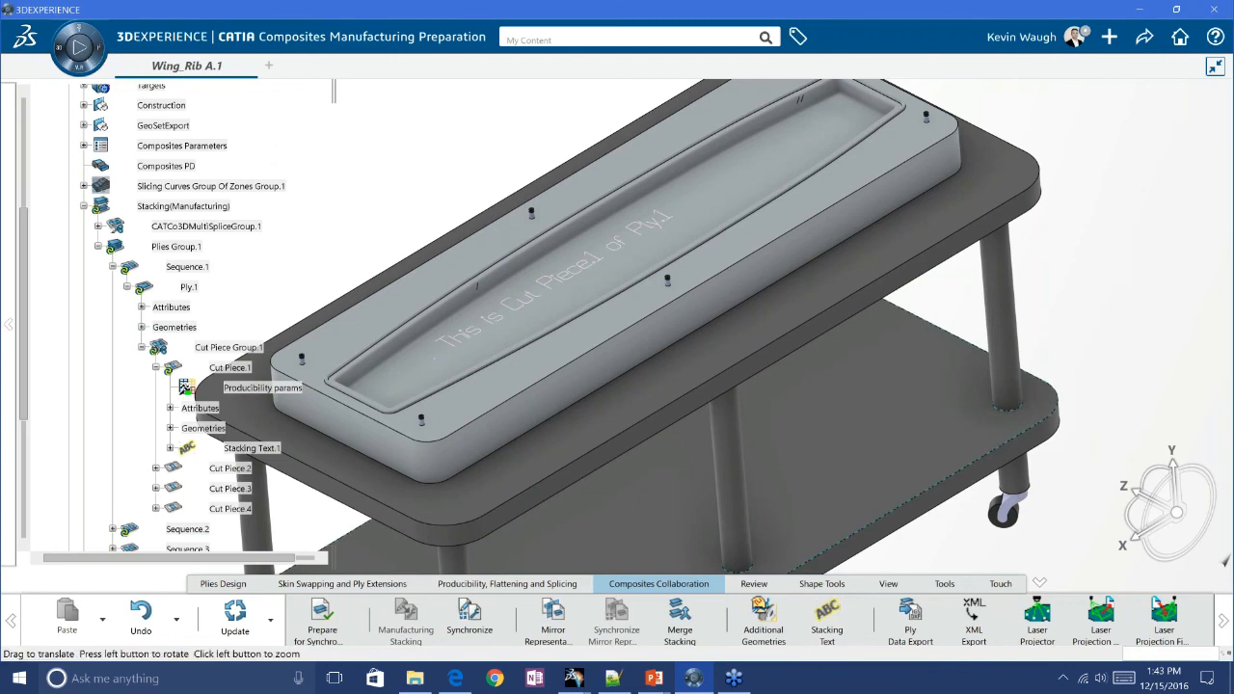
Create an Additional Geometries set named Geometry under Cut Piece.4, taken into account for laser projection export
middle_click_drag(907, 414, 922, 405)
left_click(923, 405)
middle_click_drag(450, 349, 307, 436)
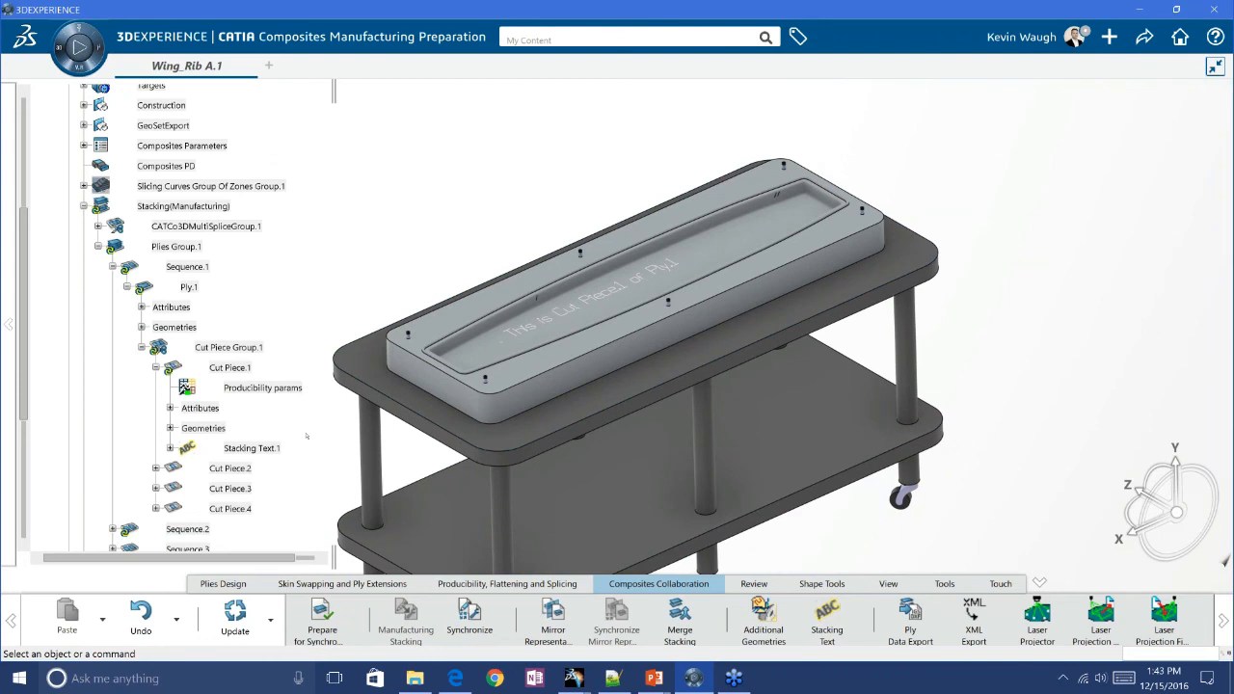
middle_click_drag(403, 420, 487, 449)
left_click(488, 414)
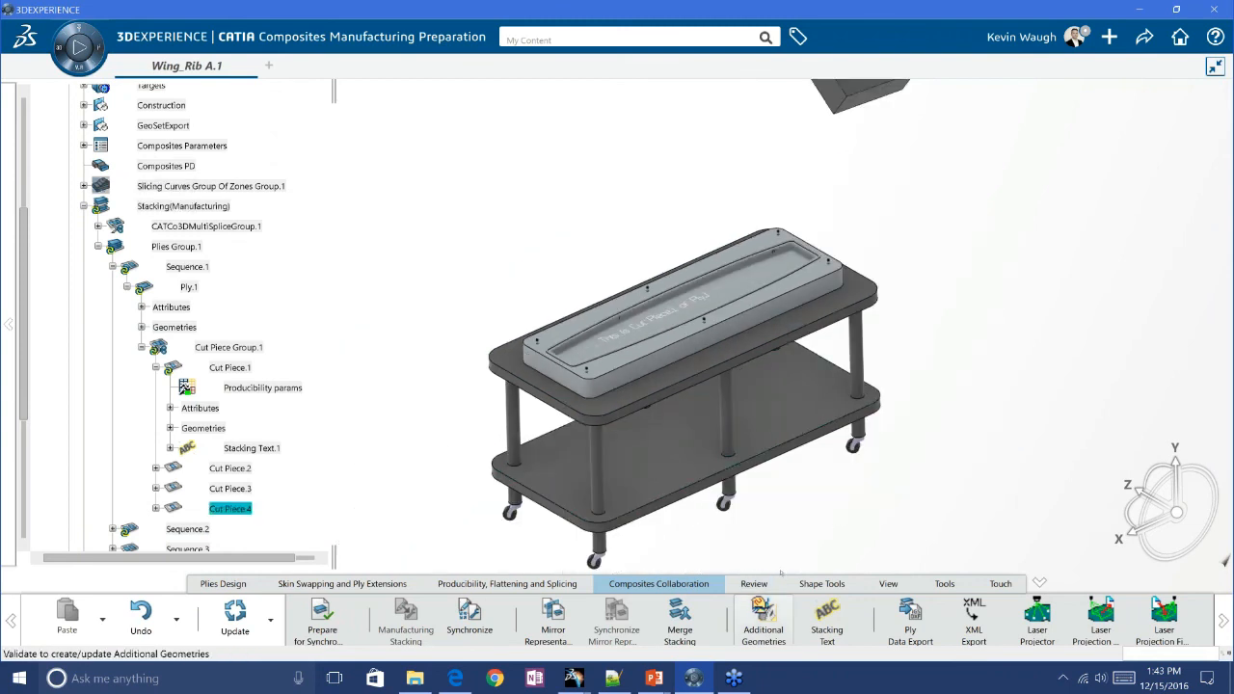
left_click(763, 617)
type("Geometry")
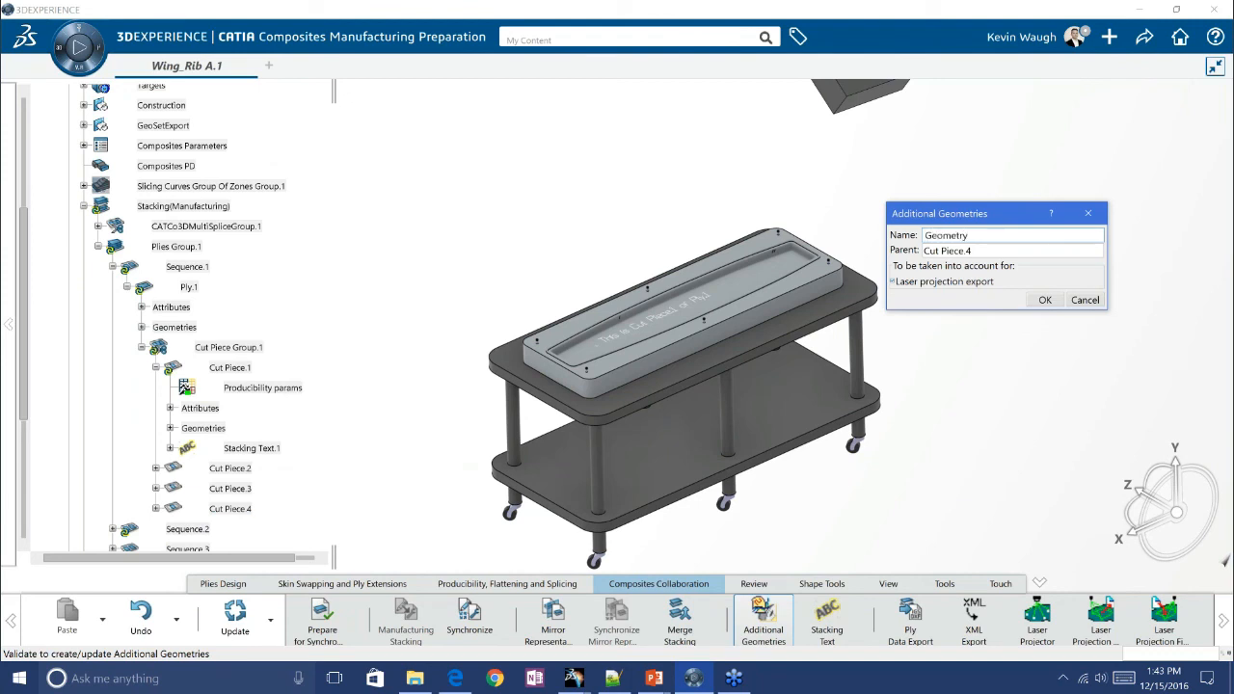
left_click(1041, 300)
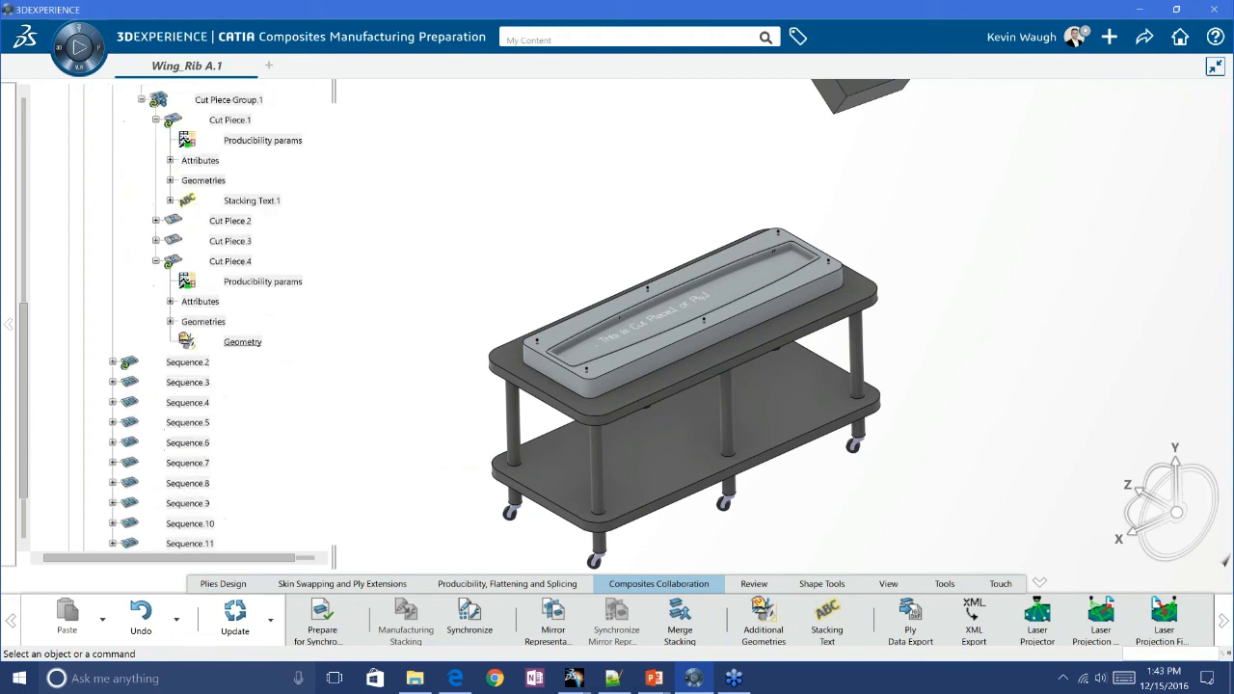
Select the Geometry set under Cut Piece.4 and switch to the Generative Shape Design app
left_click(246, 341)
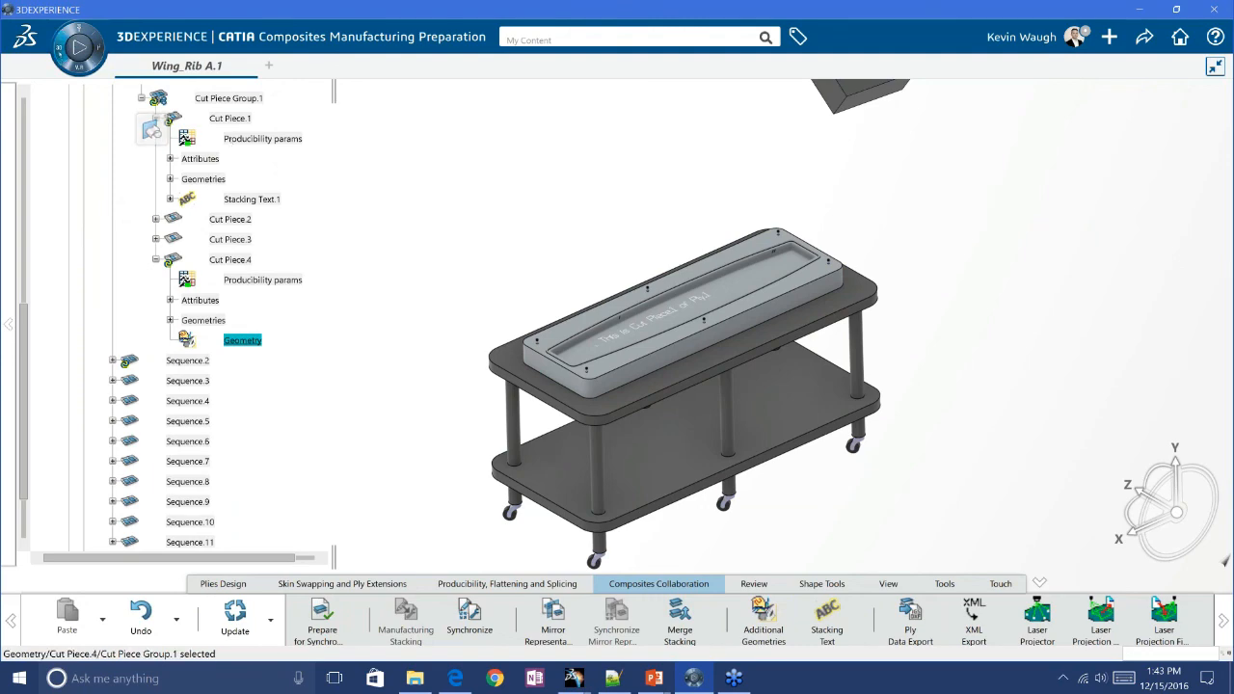
left_click(59, 52)
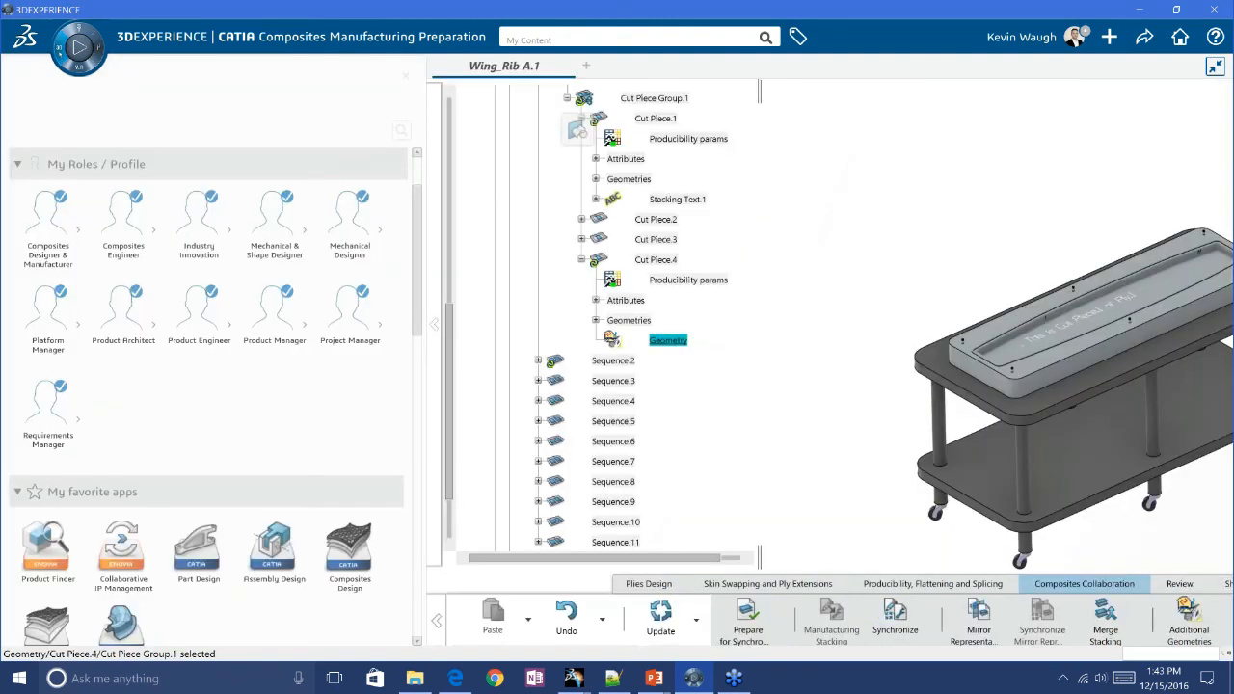
scroll(255, 465, "down", 4)
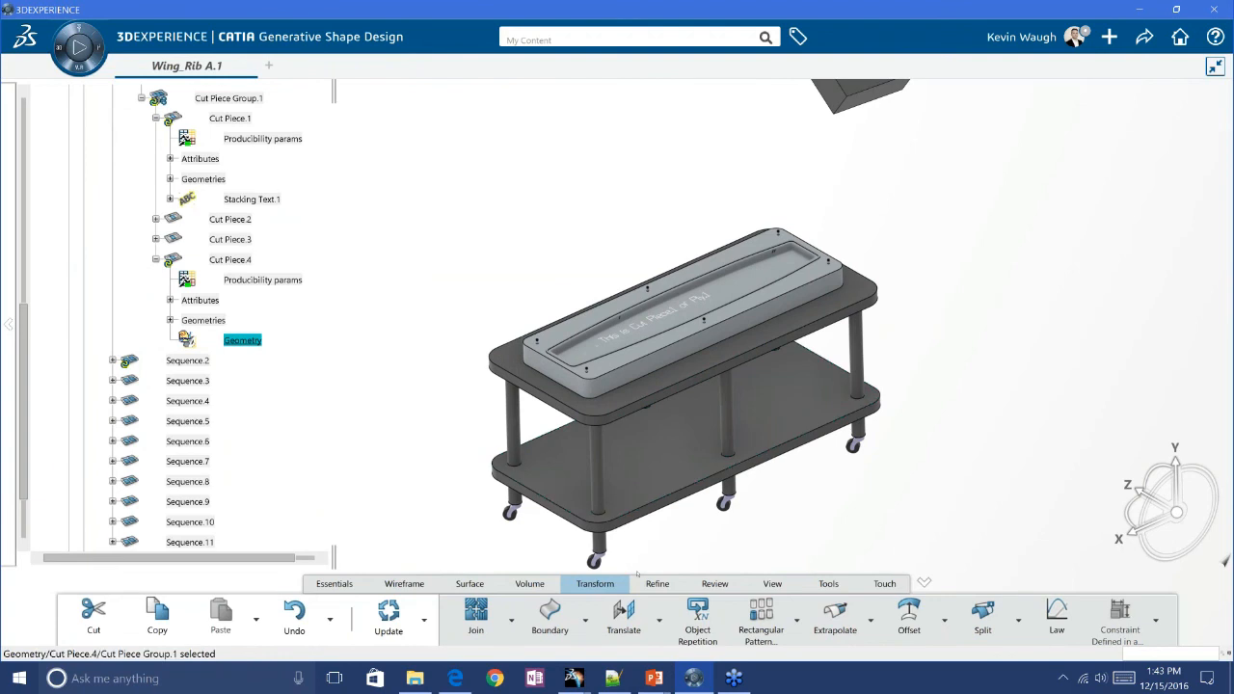
Extract the long edge in the mold's recess with tangent continuity into the Geometry set, and collapse the set in the tree
left_click(584, 619)
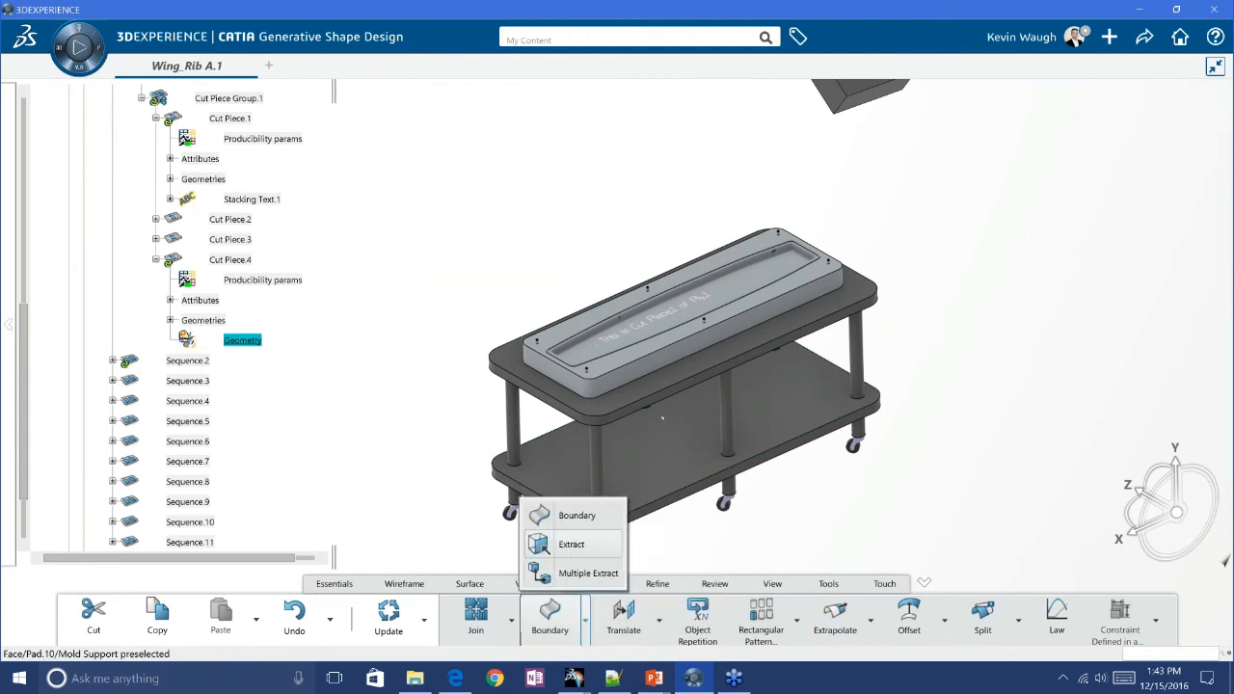
left_click(745, 413)
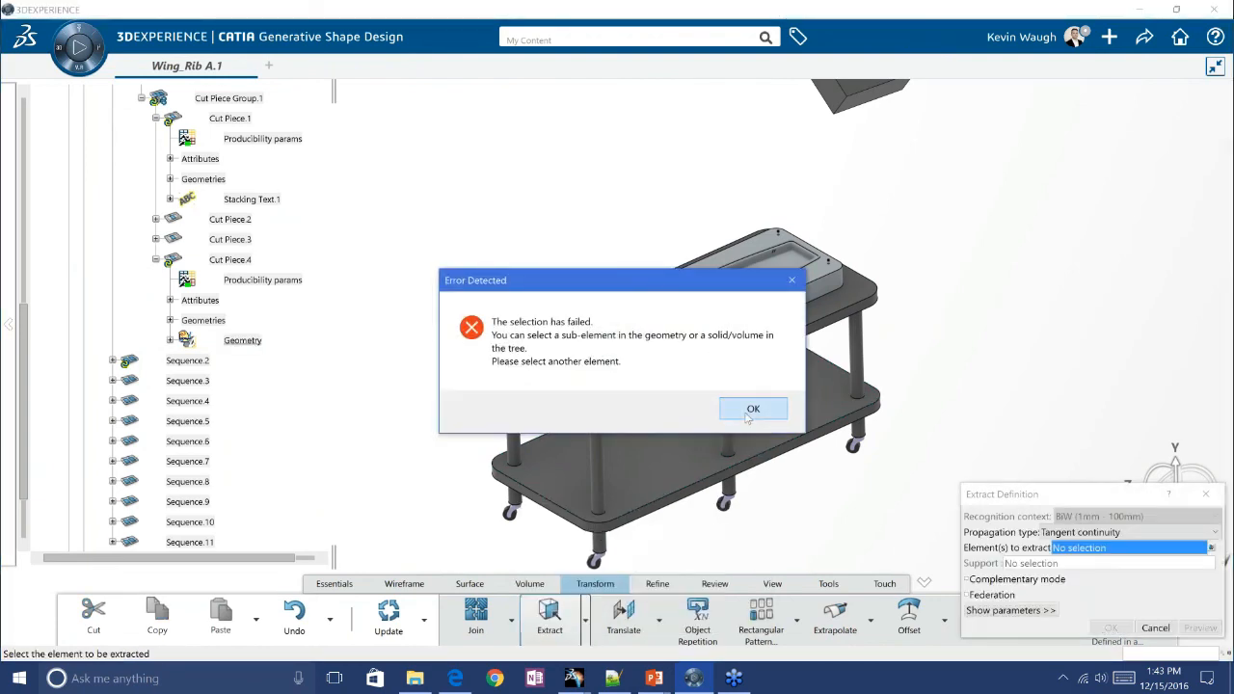
left_click(751, 410)
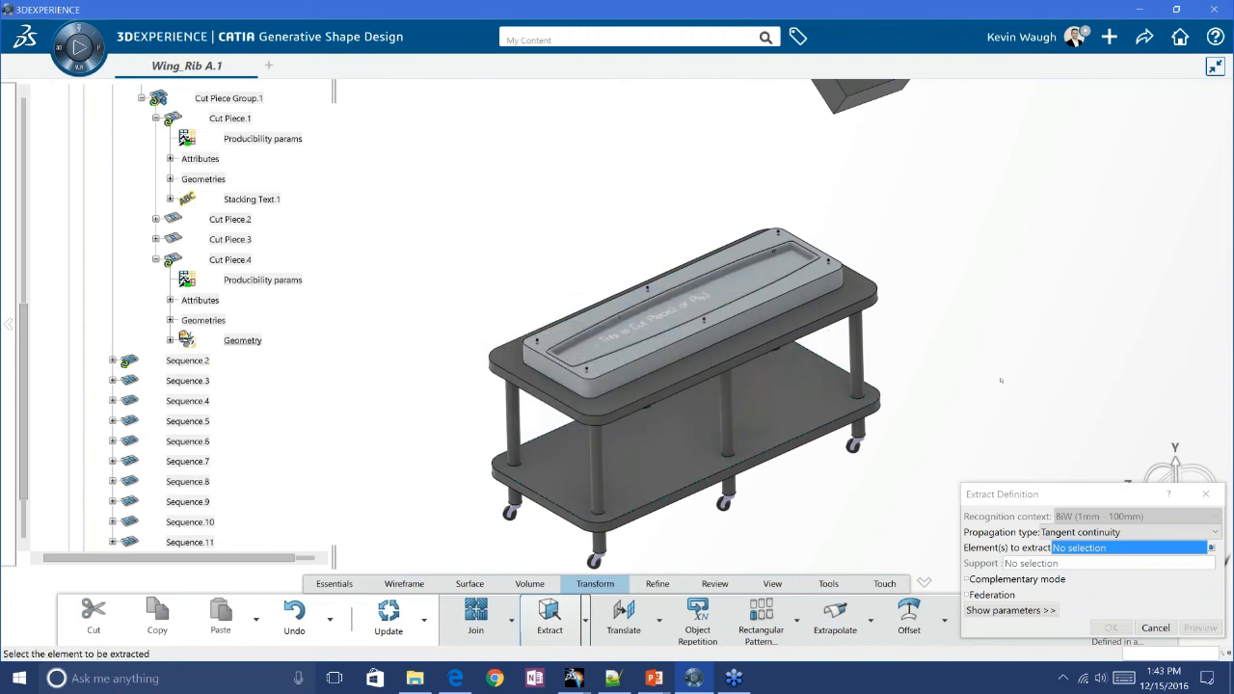
left_click(1068, 550)
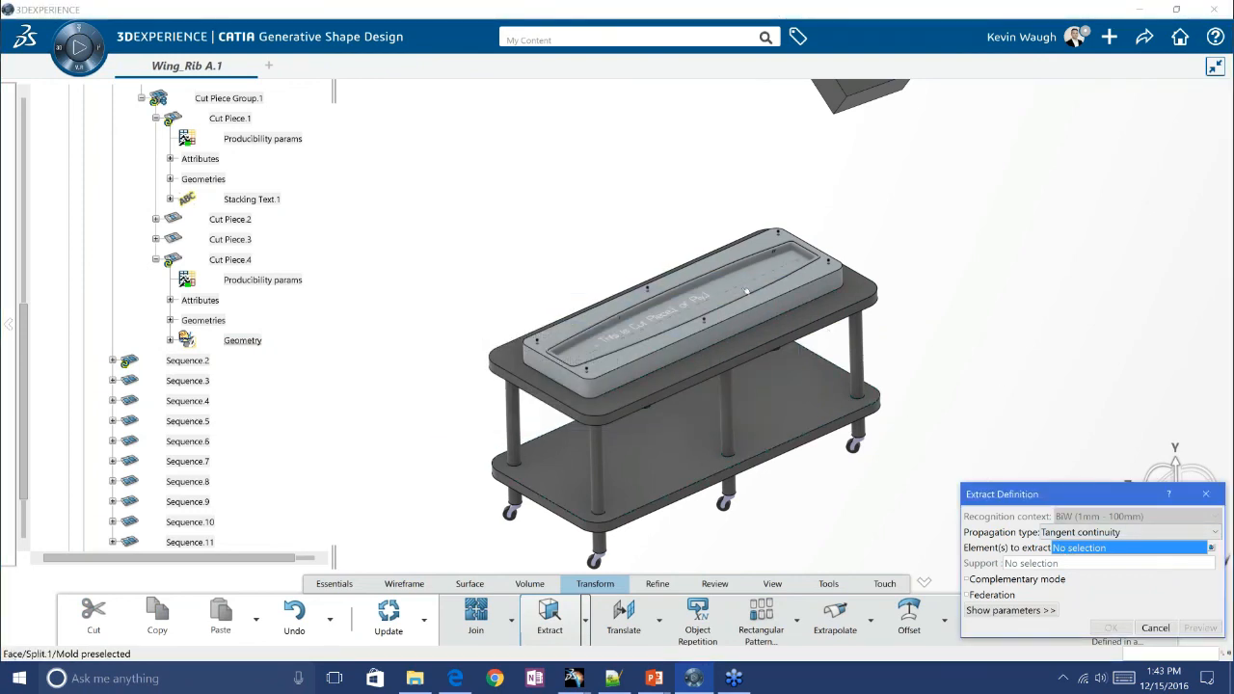
left_click(740, 288)
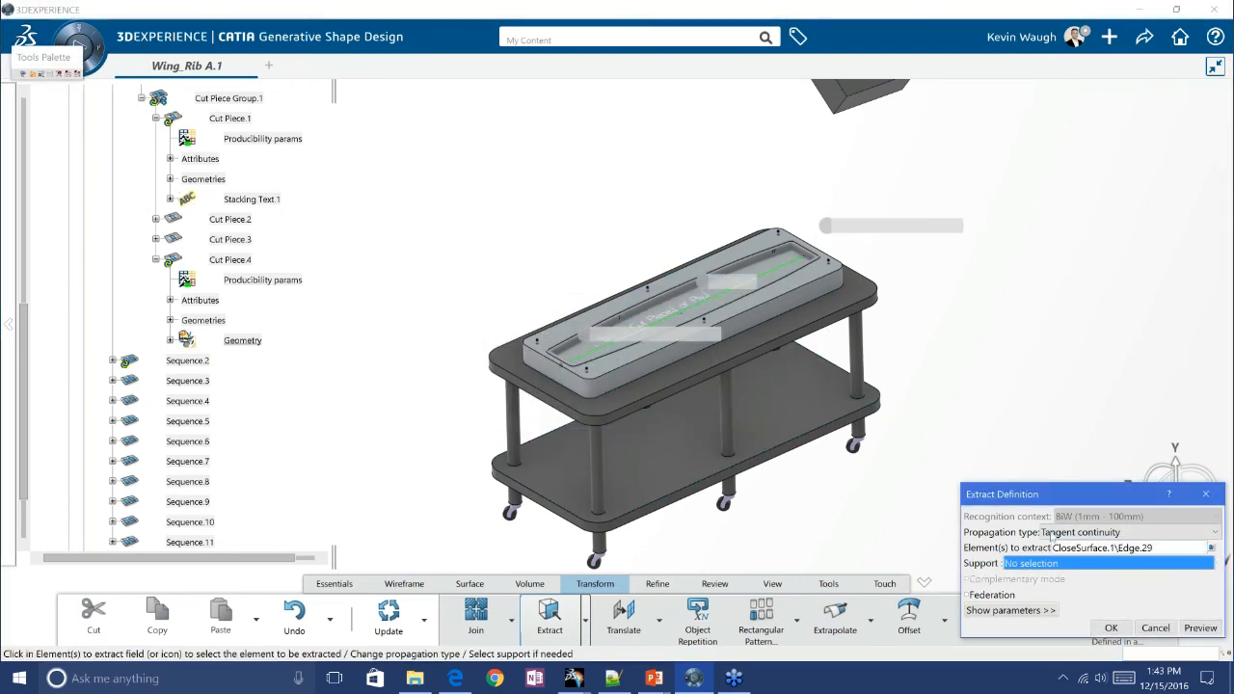
left_click(1111, 627)
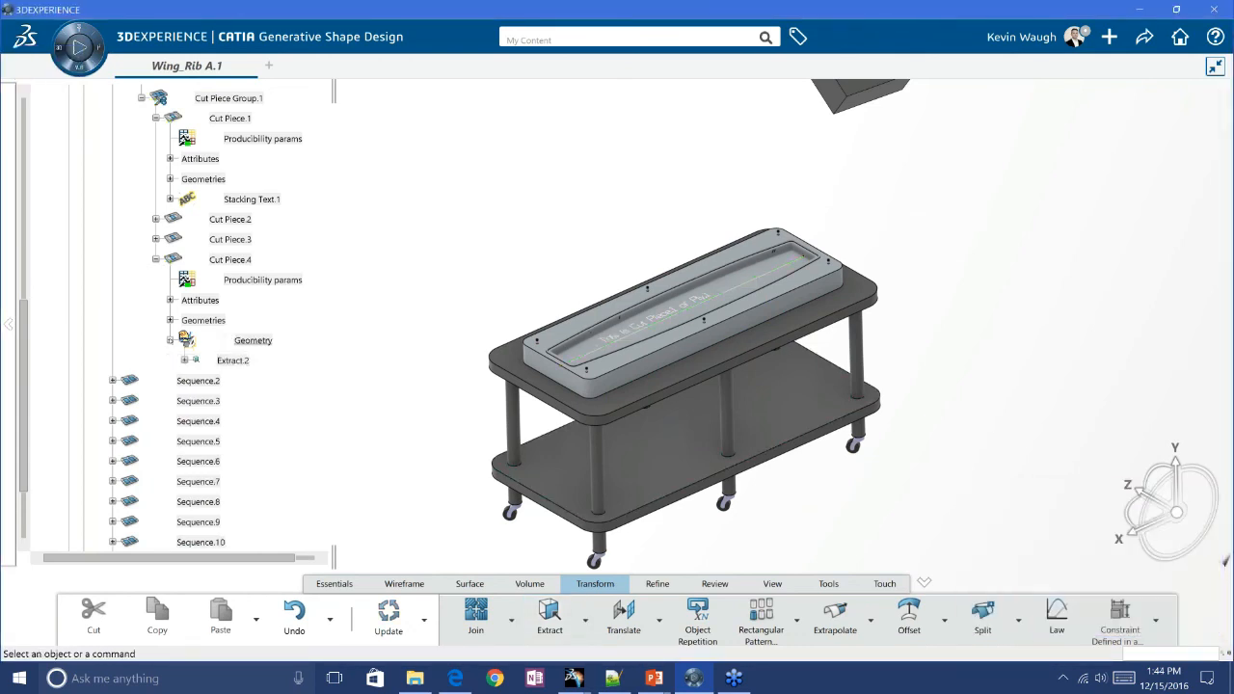
left_click(235, 361)
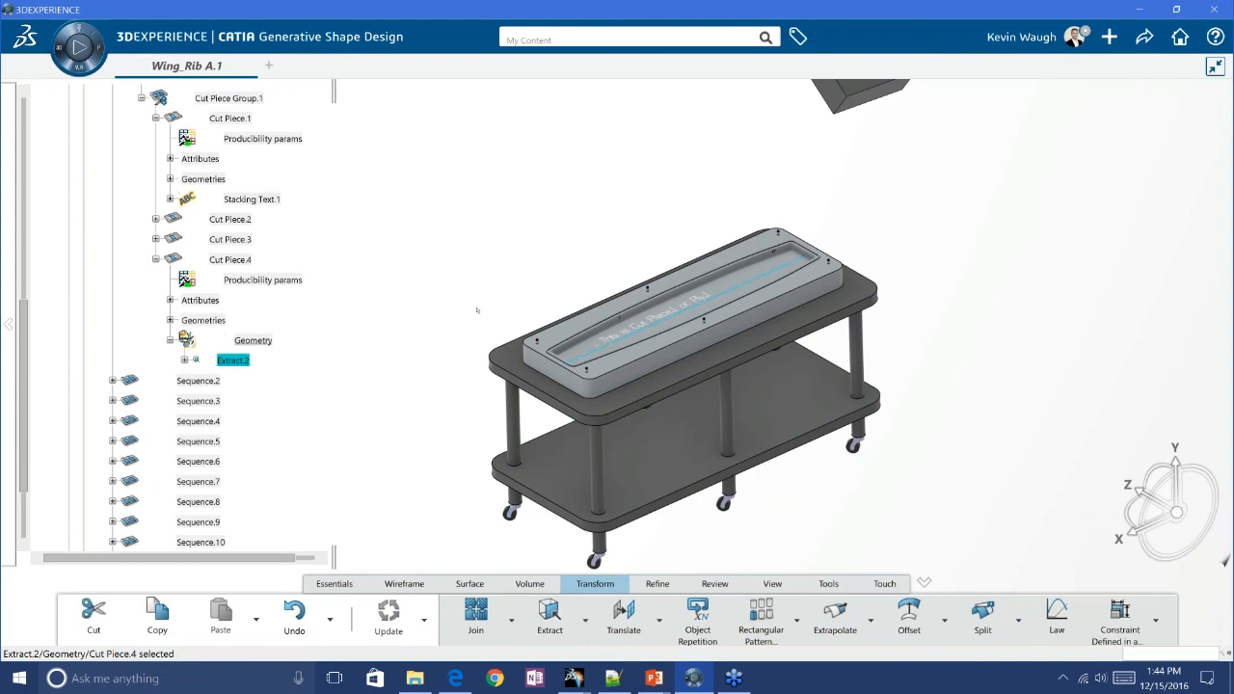
key("Delete")
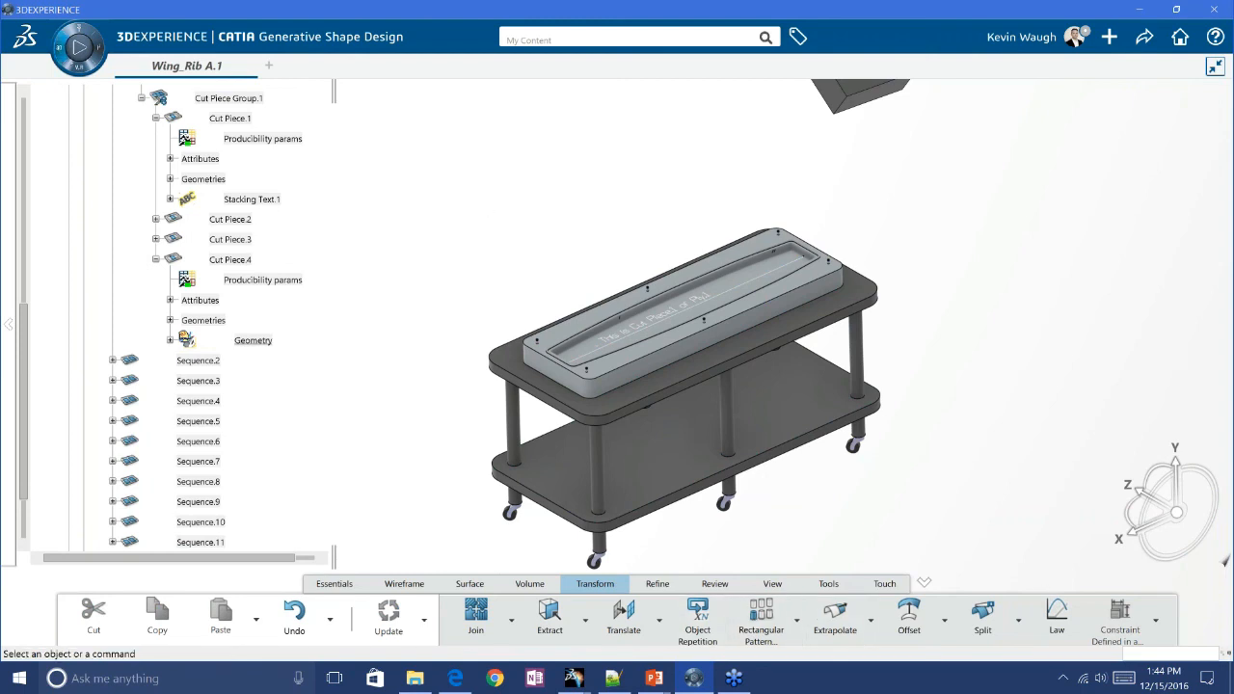
Switch back to Composites Manufacturing Preparation and start a Laser Projection Export of Stacking(Manufacturing)
left_click(80, 68)
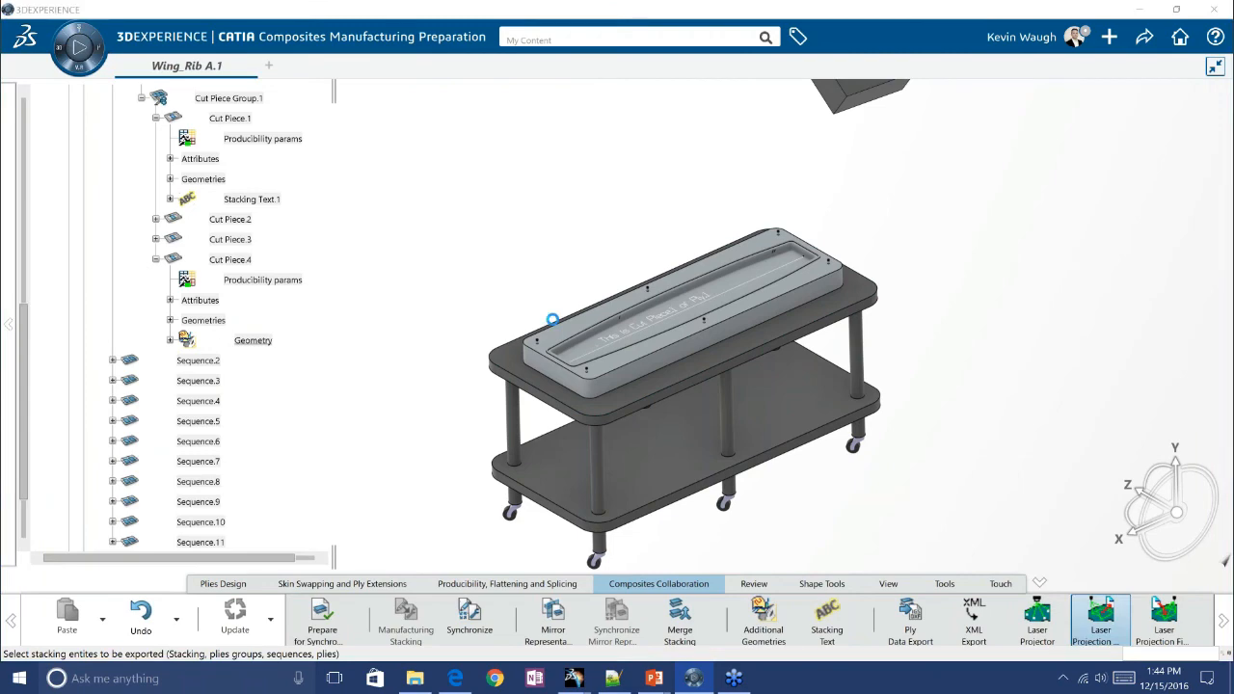
scroll(212, 154, "up", 5)
left_click(193, 241)
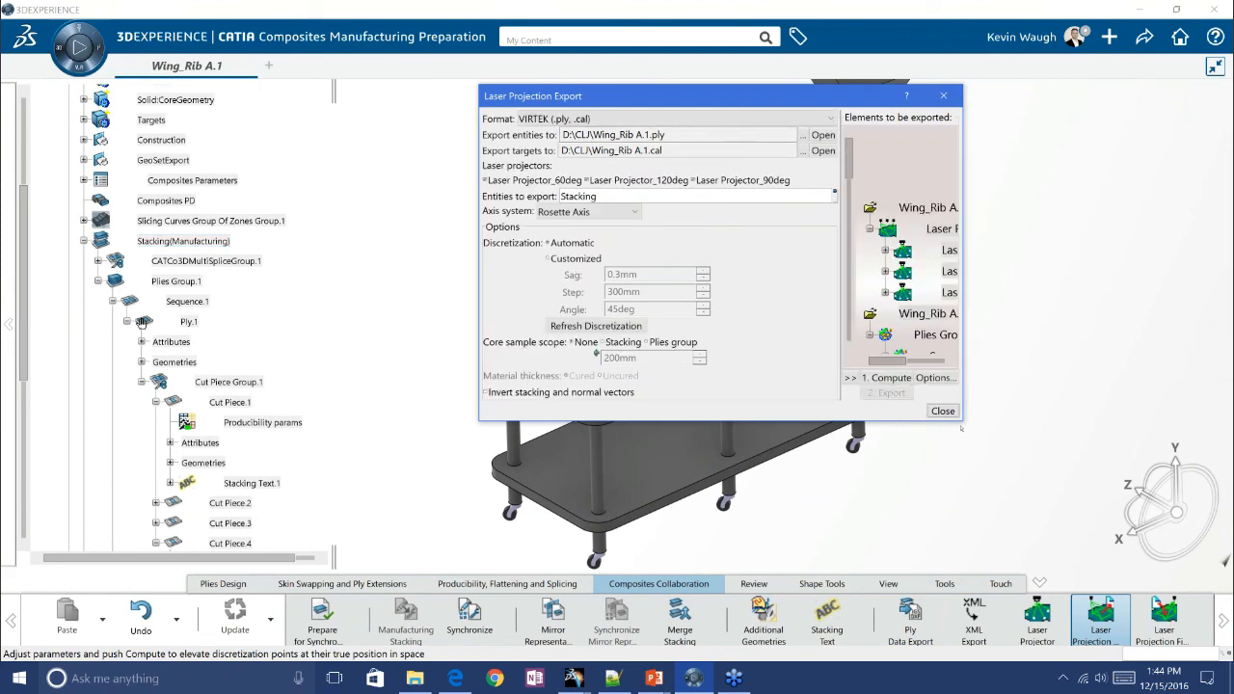
Enlarge the Laser Projection Export window, hide the model tree, and keep the projectors and mold table in view beside it
left_click_drag(961, 423, 1137, 512)
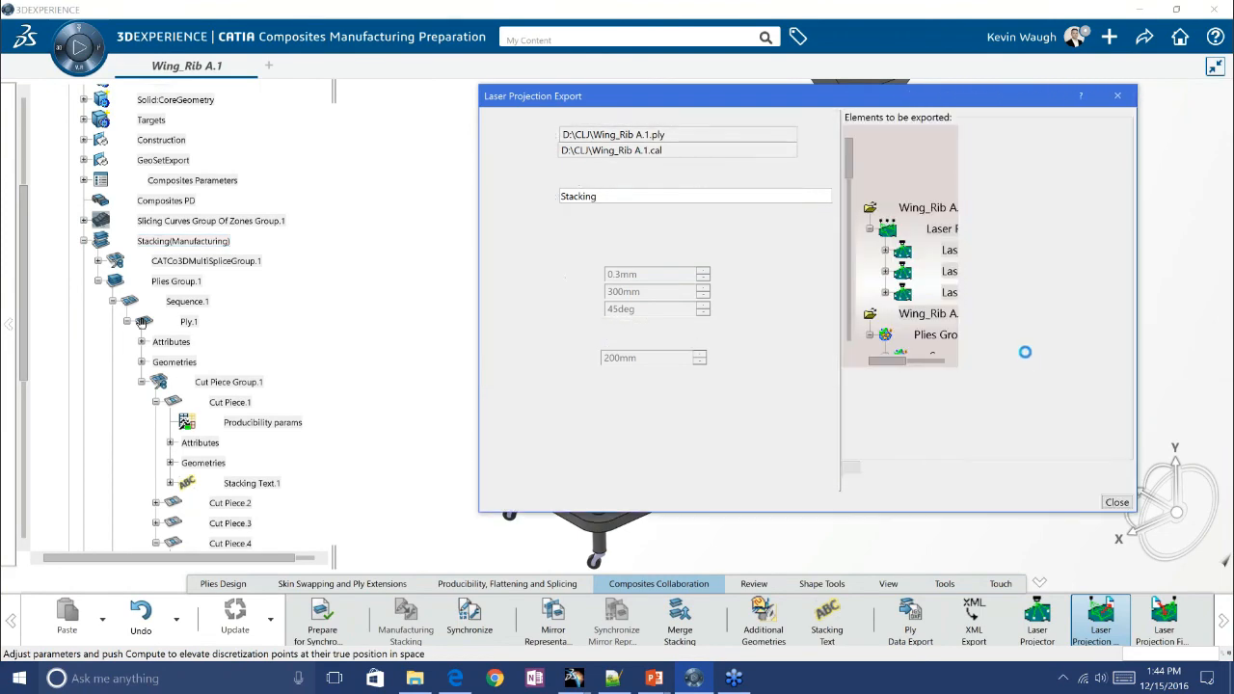
left_click(371, 186)
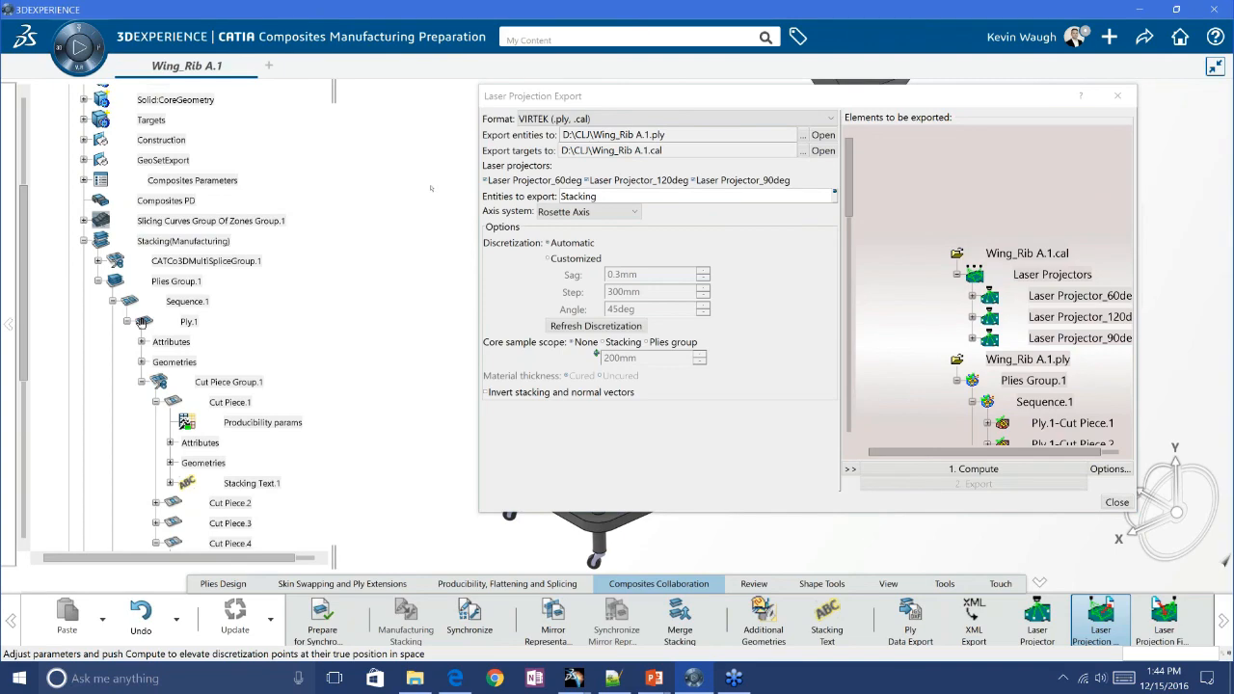
left_click(141, 323)
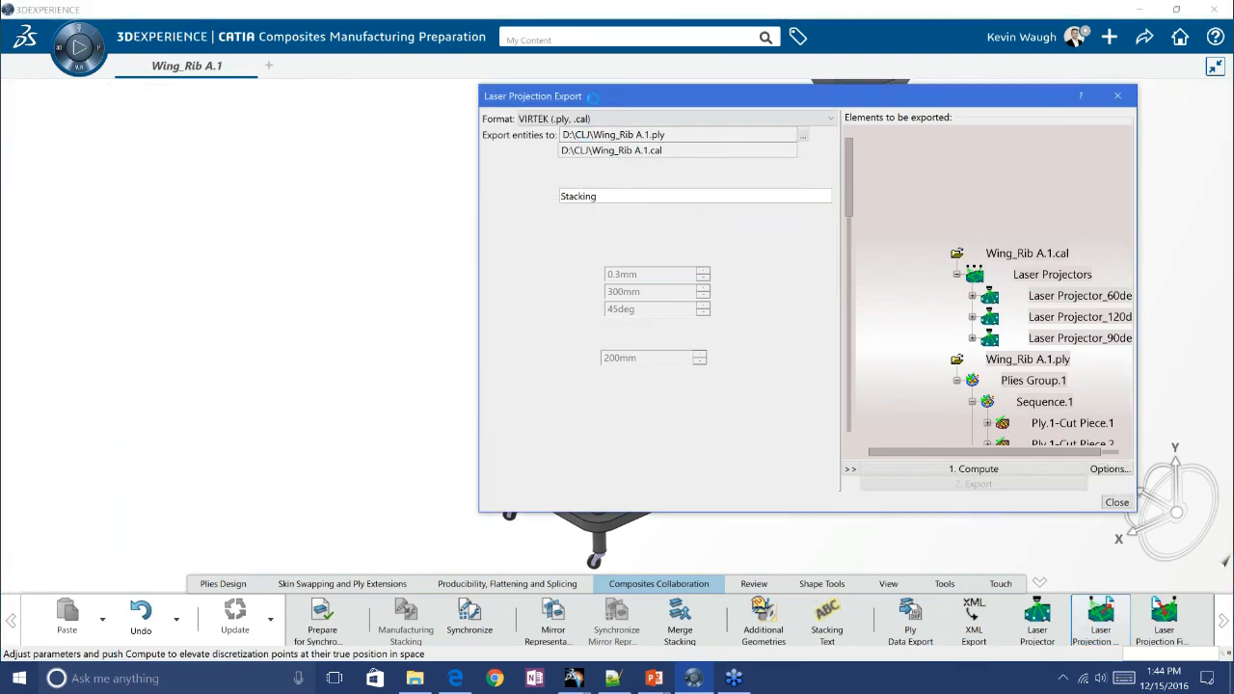
left_click_drag(593, 97, 645, 125)
middle_click_drag(405, 223, 254, 241)
middle_click_drag(197, 357, 197, 412)
middle_click_drag(318, 280, 80, 322)
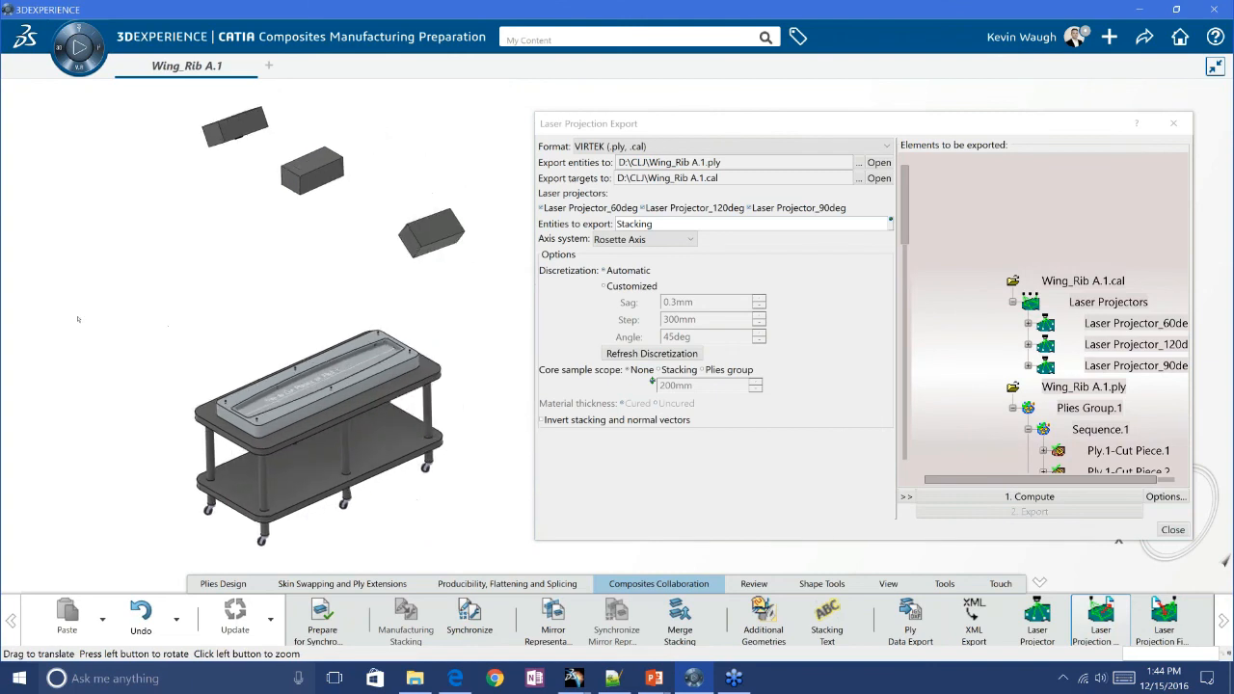
Examine the export elements of Ply.1's Cut Piece.1 and Cut Piece.4, including the contour, projected text and additional curve
middle_click_drag(1078, 406, 1036, 322)
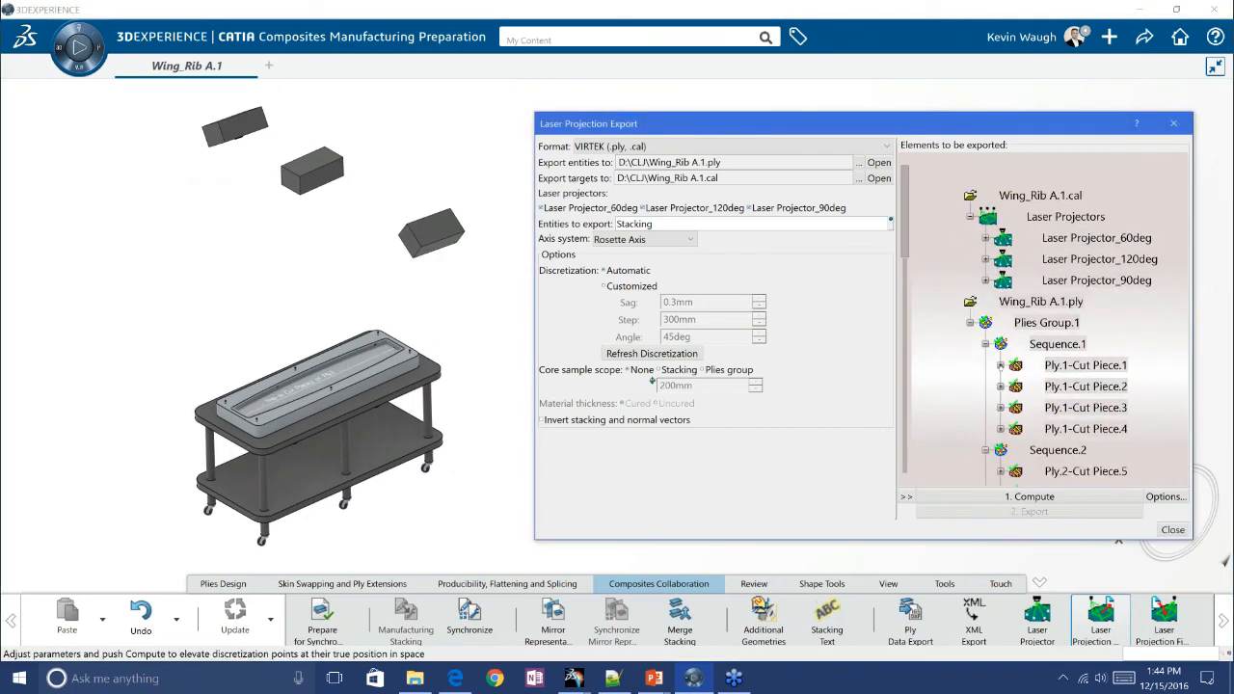
left_click(1000, 364)
scroll(1058, 363, "down", 2)
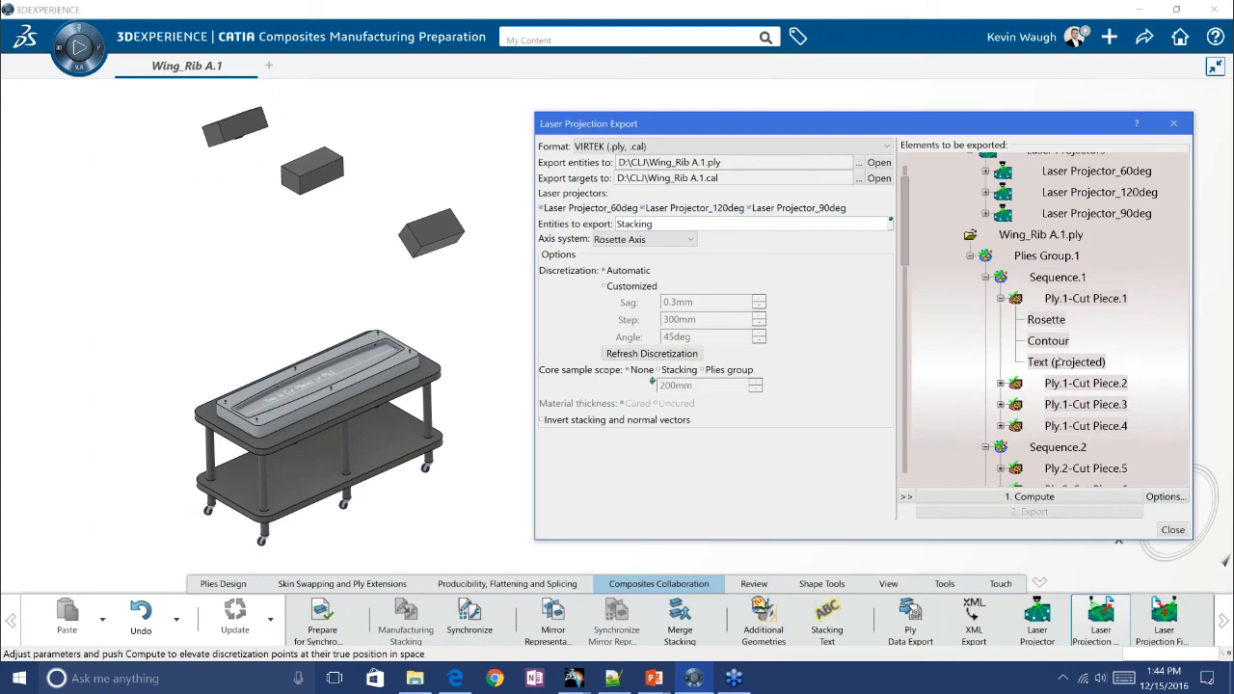
left_click(1056, 344)
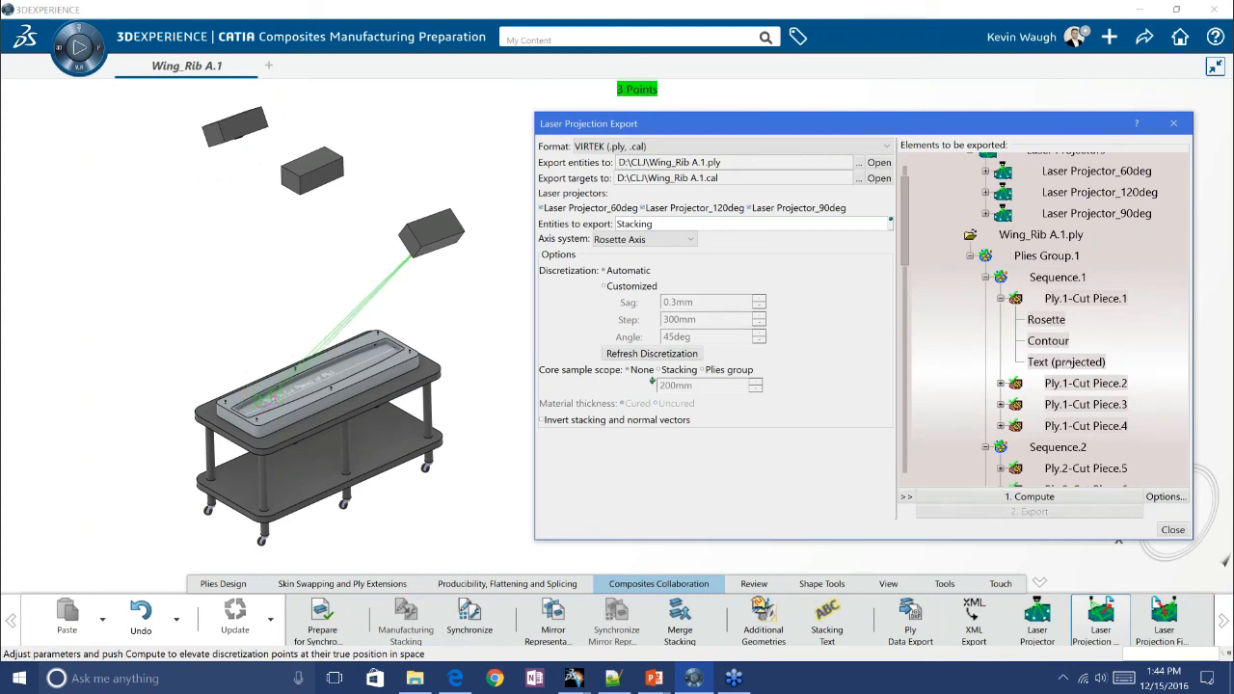
left_click(1082, 363)
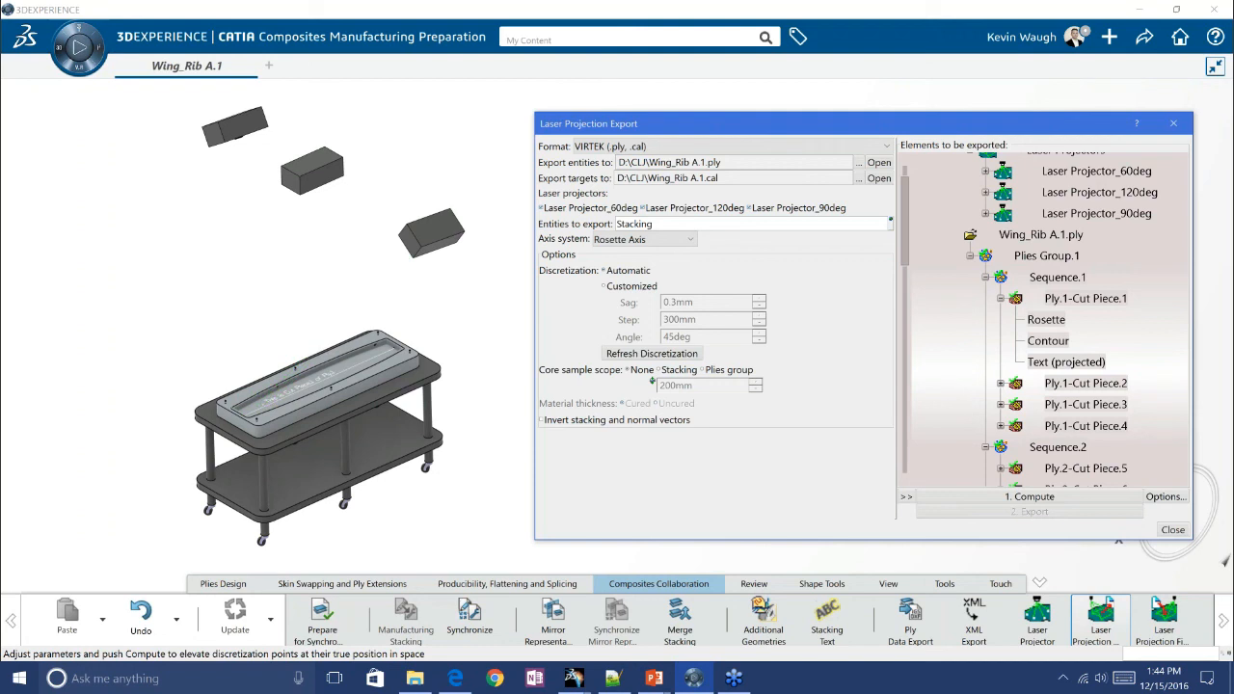
scroll(1067, 364, "down", 1)
left_click(1001, 392)
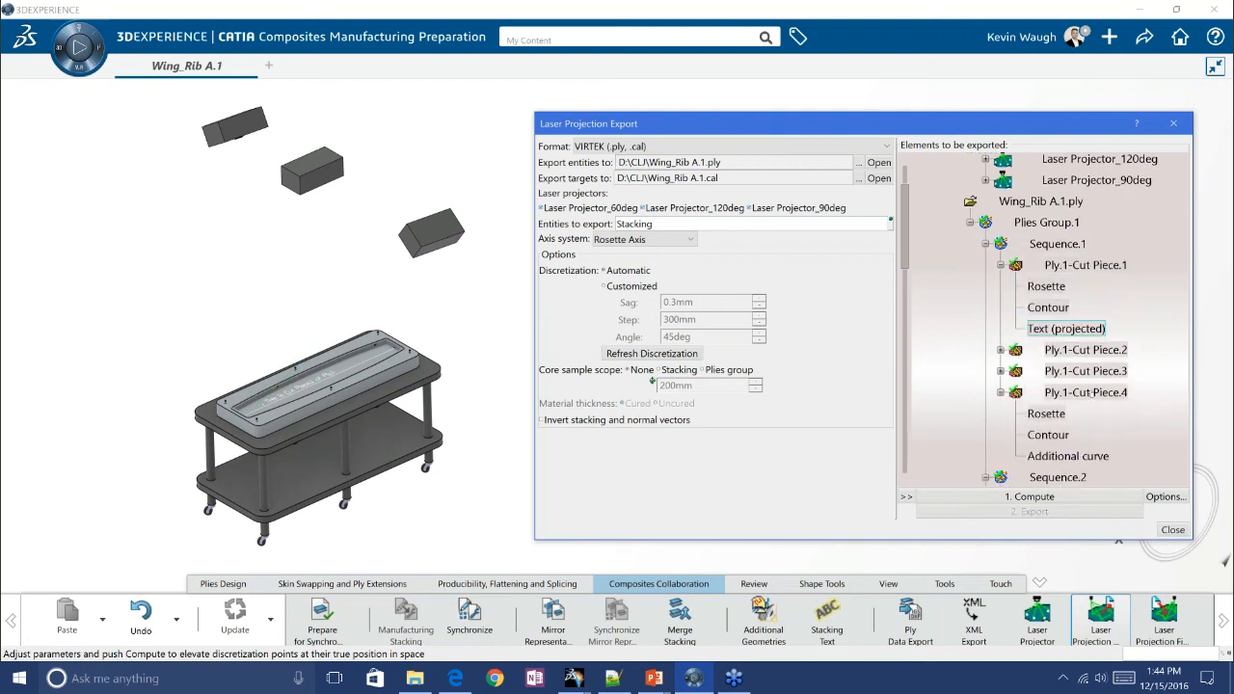
scroll(1122, 410, "down", 2)
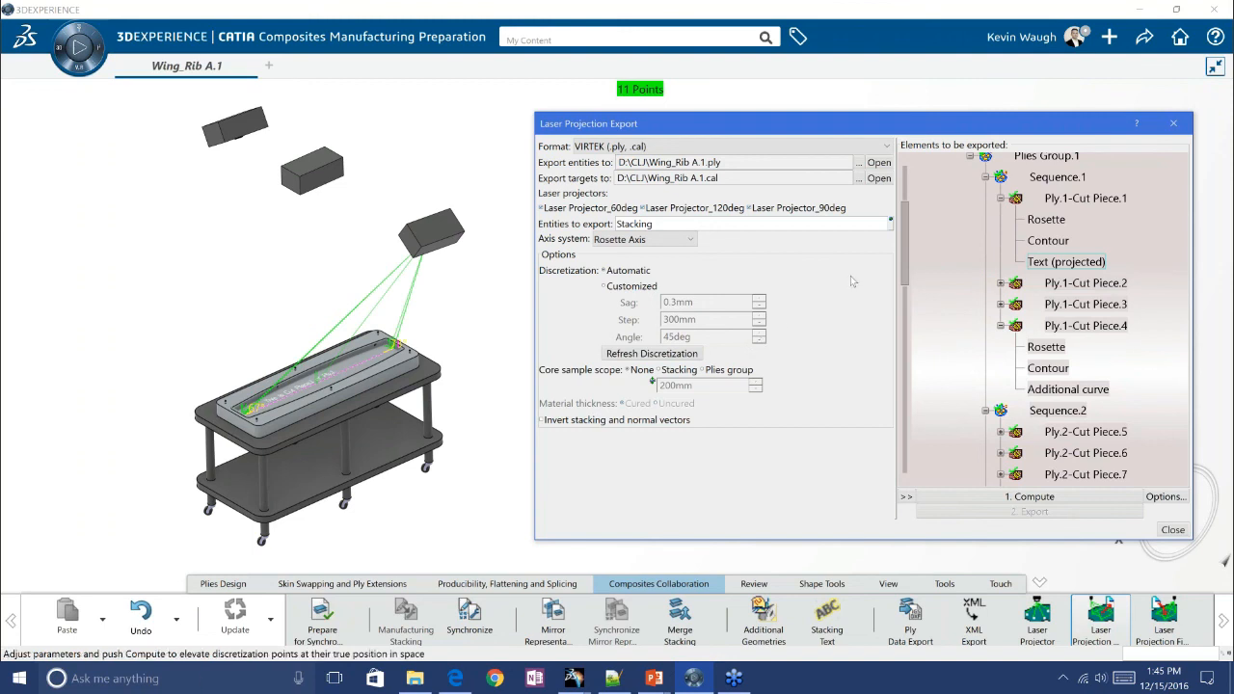
Compute and export the laser projection to Wing_Rib A.1.ply and .cal without a core sample, replacing the existing files, and close the export window
left_click(993, 499)
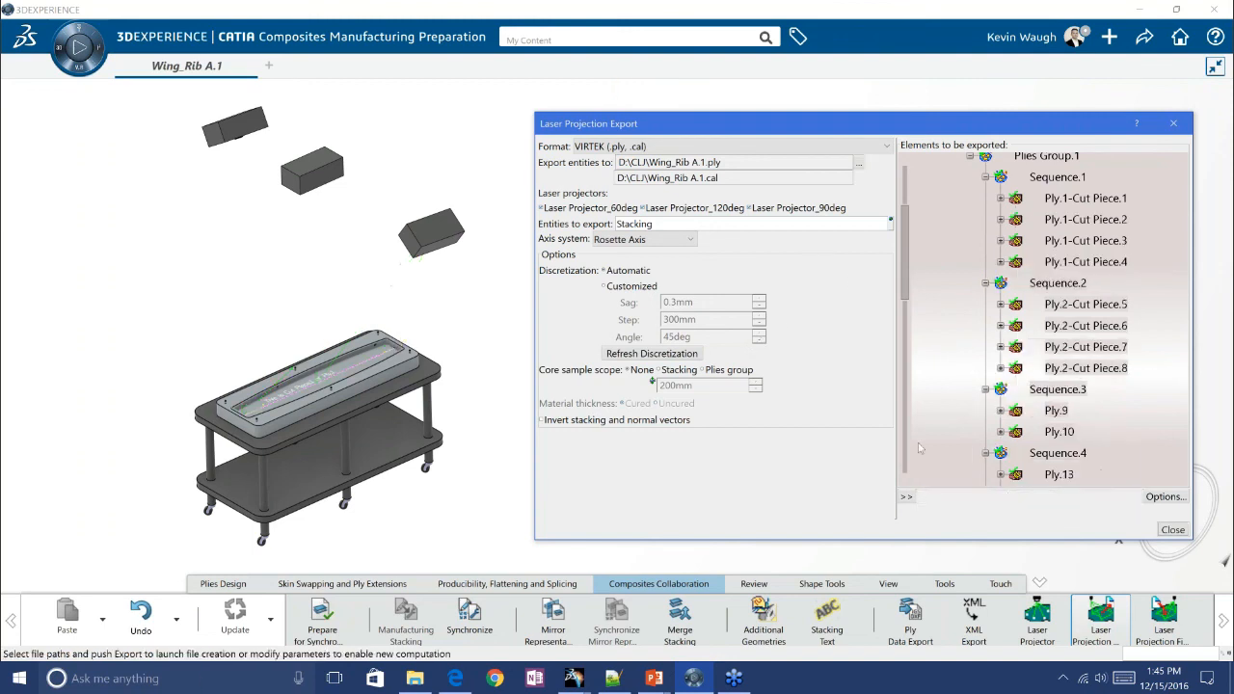
left_click(1036, 518)
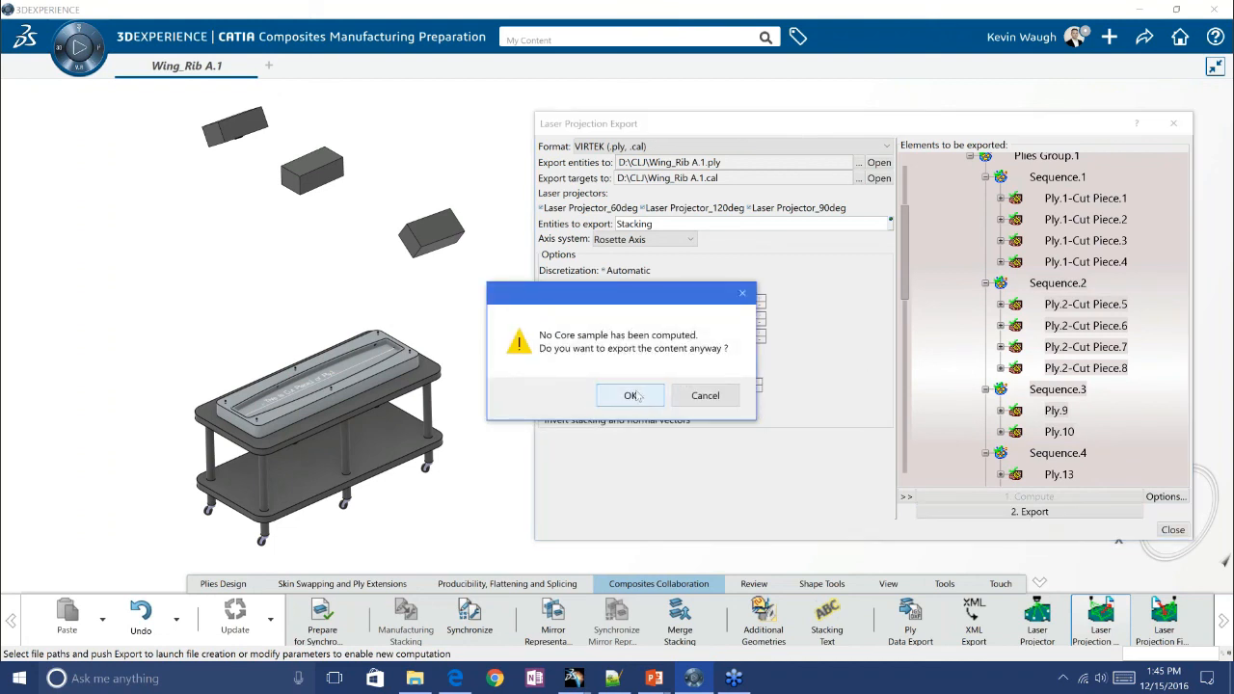
left_click_drag(649, 304, 908, 304)
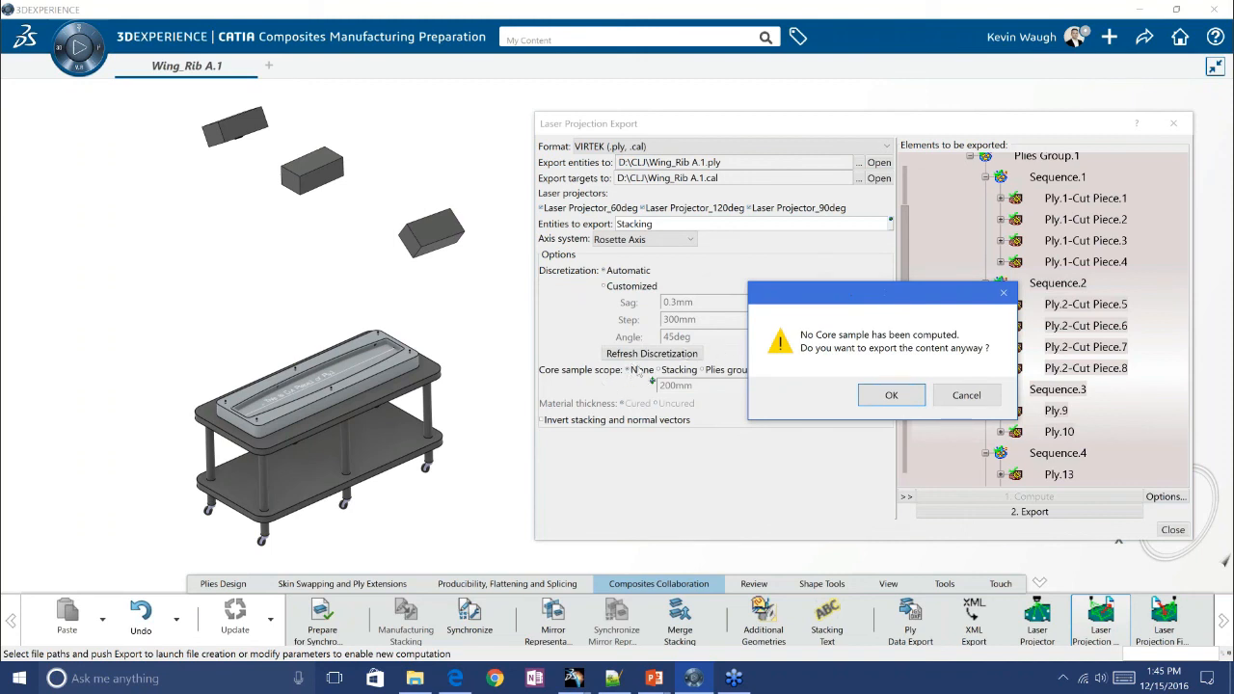
left_click(880, 397)
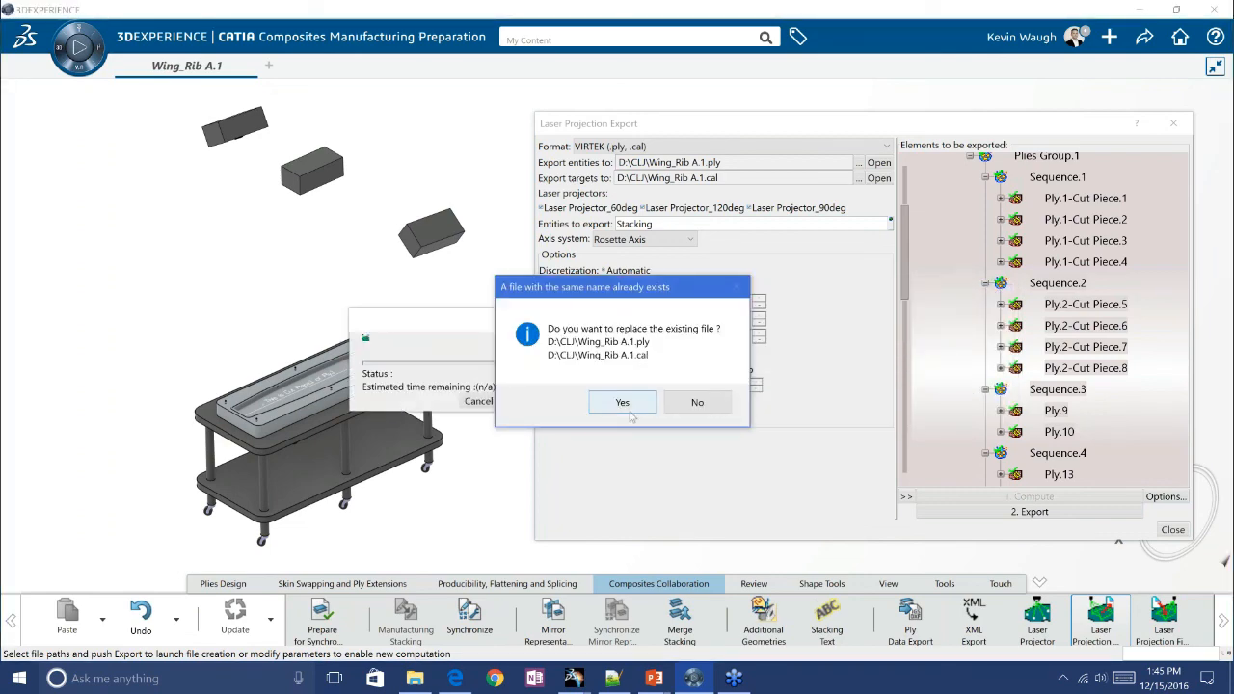
left_click(621, 409)
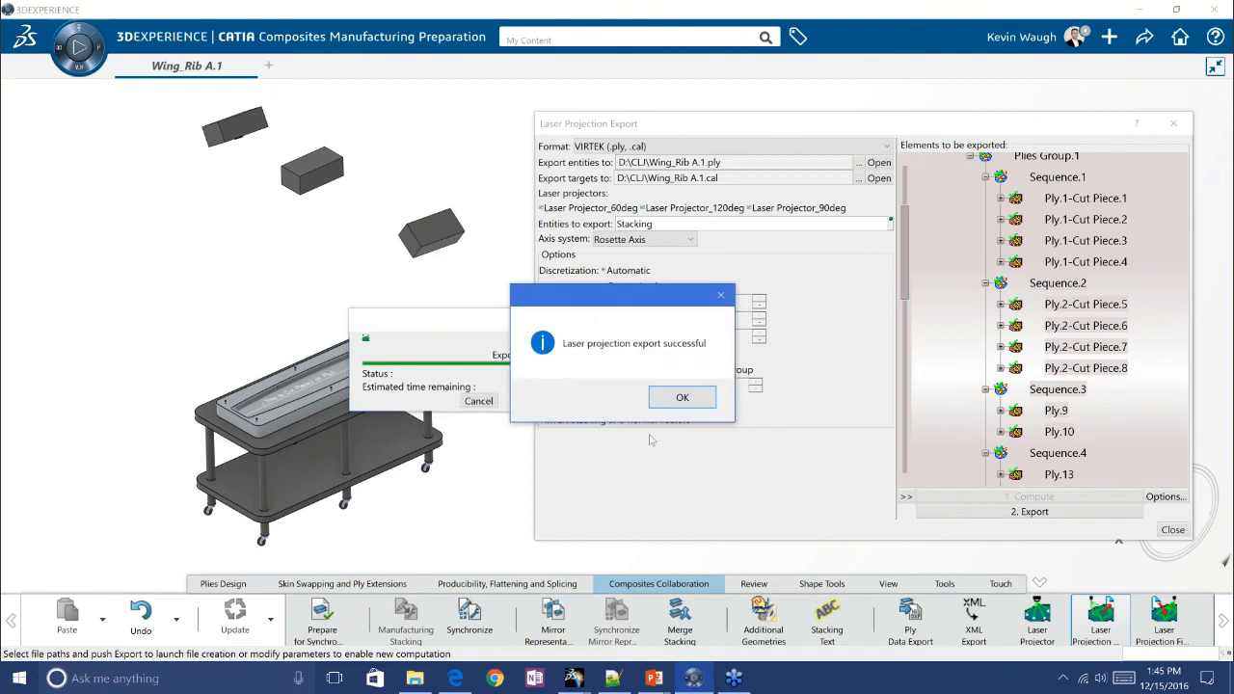
left_click(678, 397)
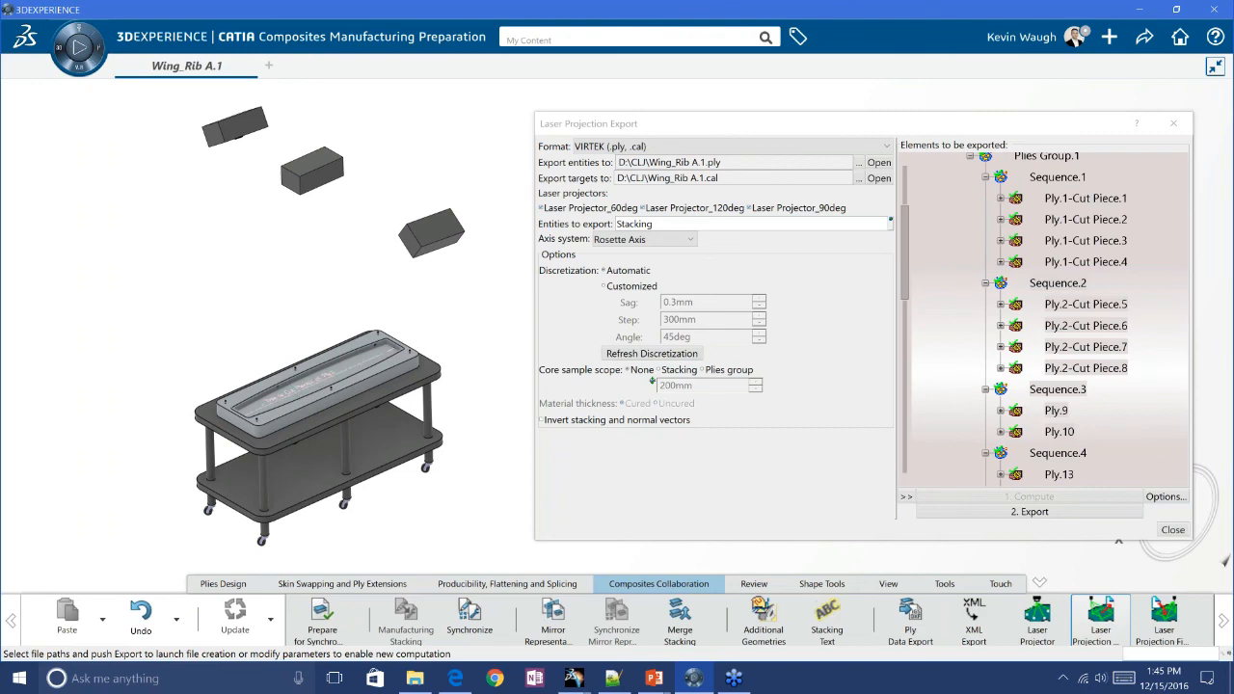
left_click(1173, 530)
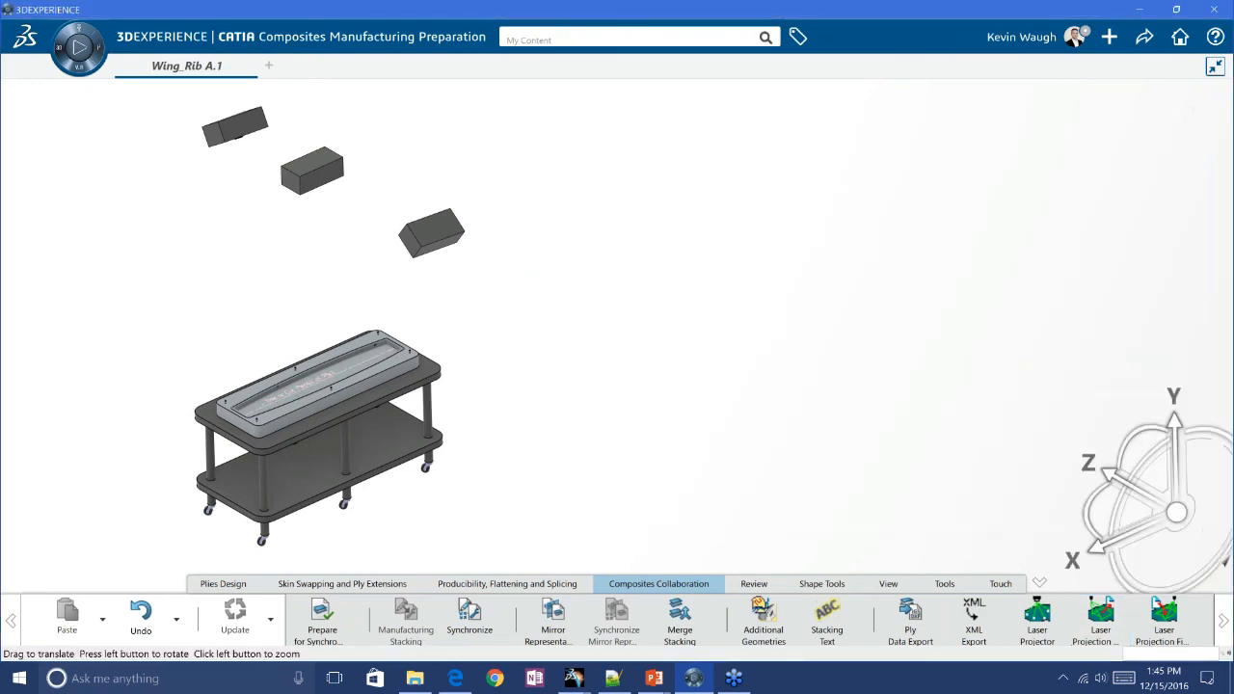
Examine the Projected text option and its %PLYORCUTPIECE% template in the Laser Projection preferences, and leave without saving
middle_click_drag(481, 353, 661, 272)
middle_click(534, 339)
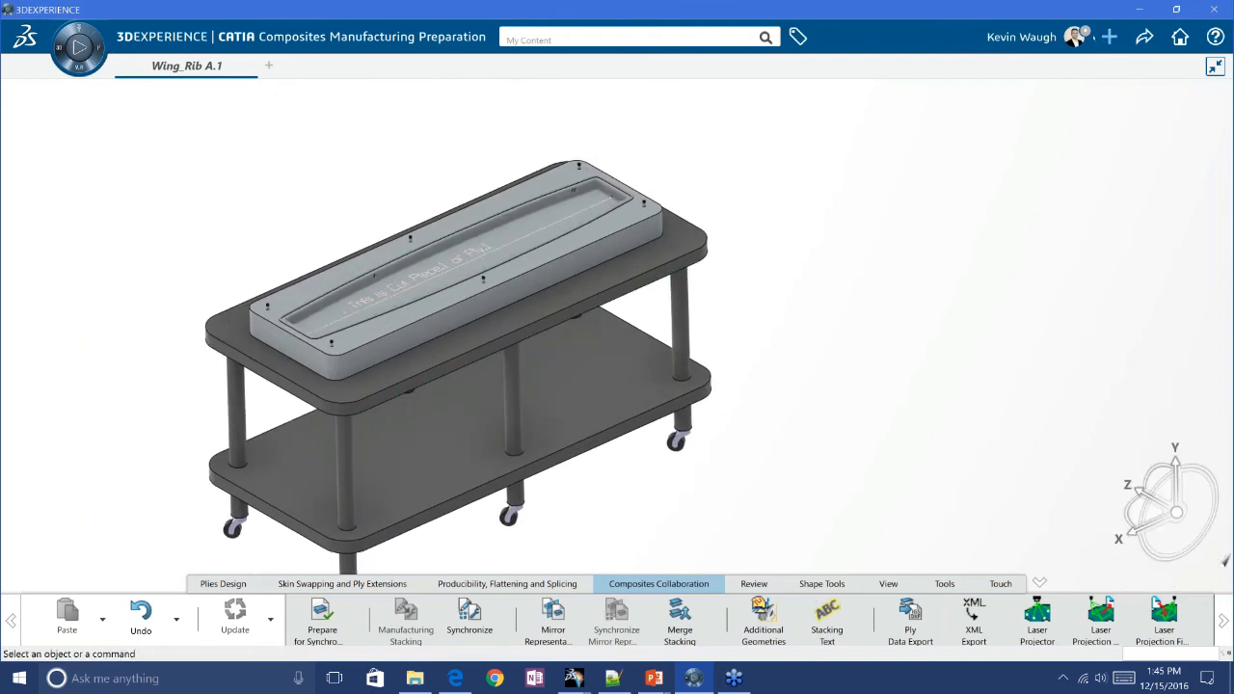
left_click(1073, 37)
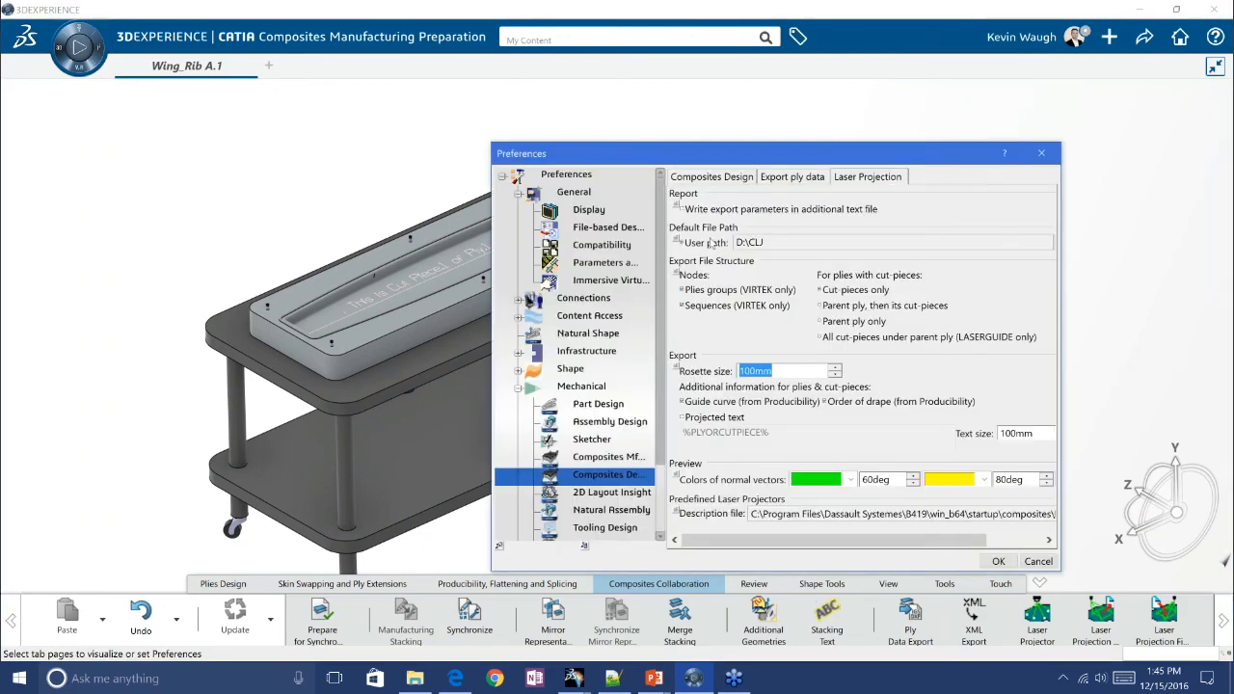
left_click_drag(617, 162, 499, 94)
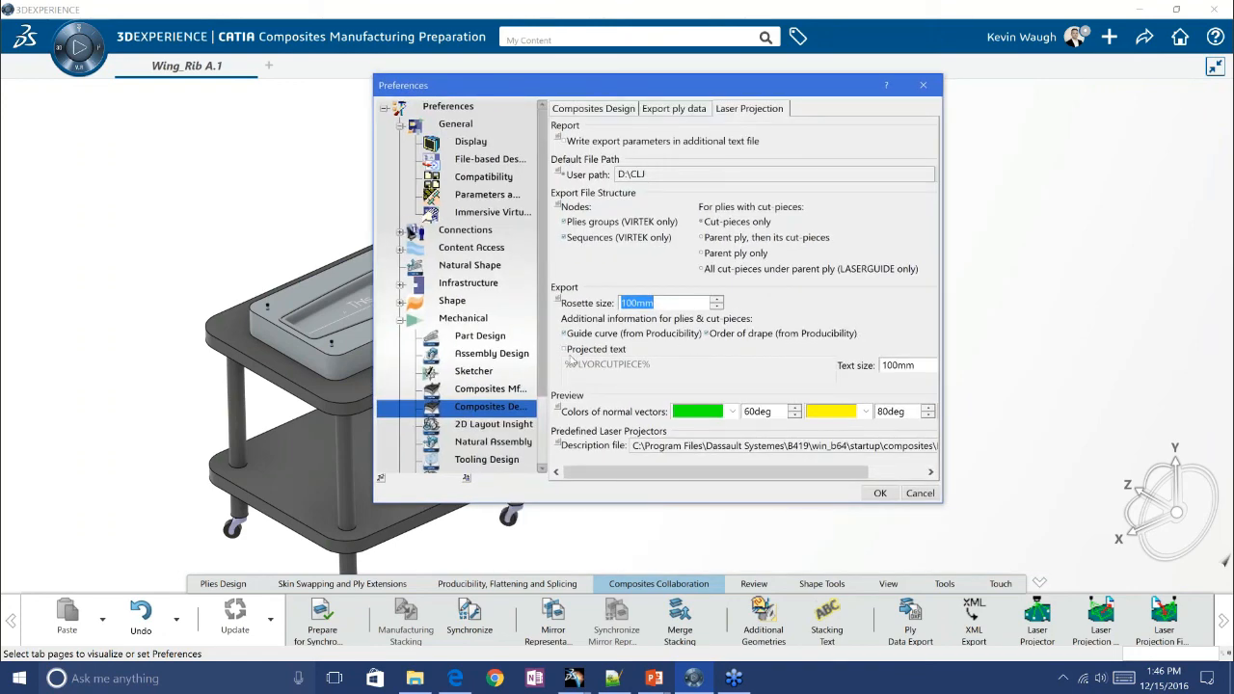
mouse_move(564, 353)
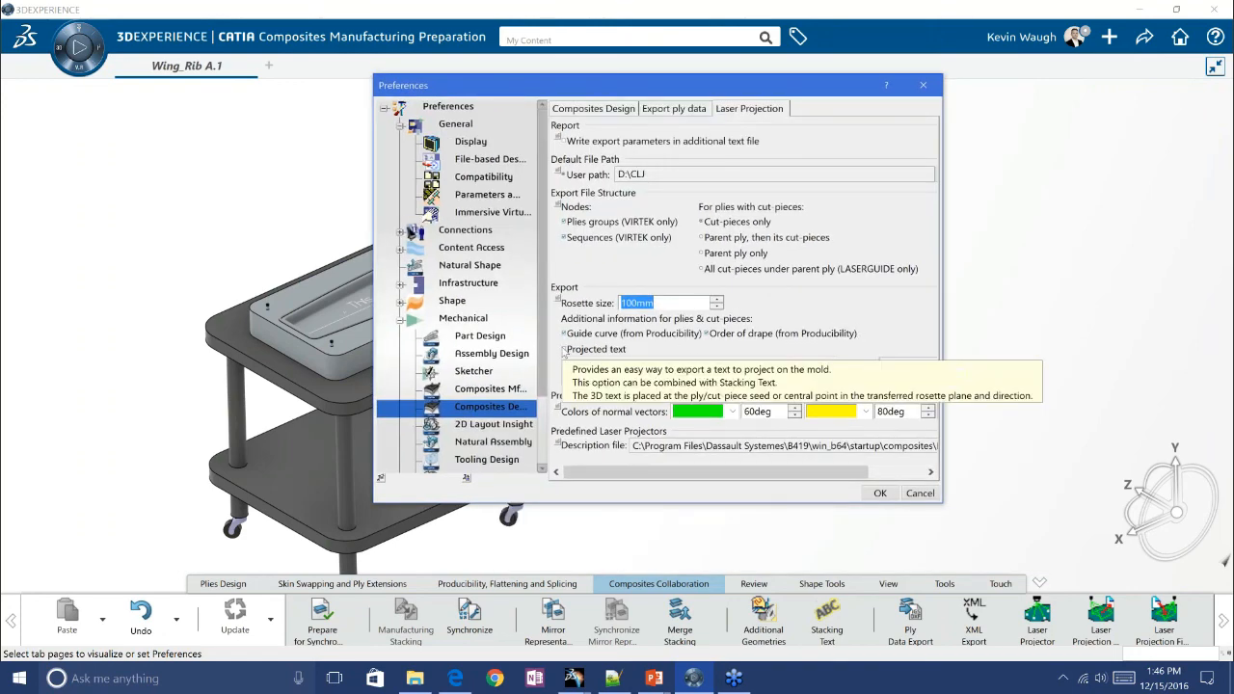
left_click(564, 351)
left_click_drag(653, 364, 566, 360)
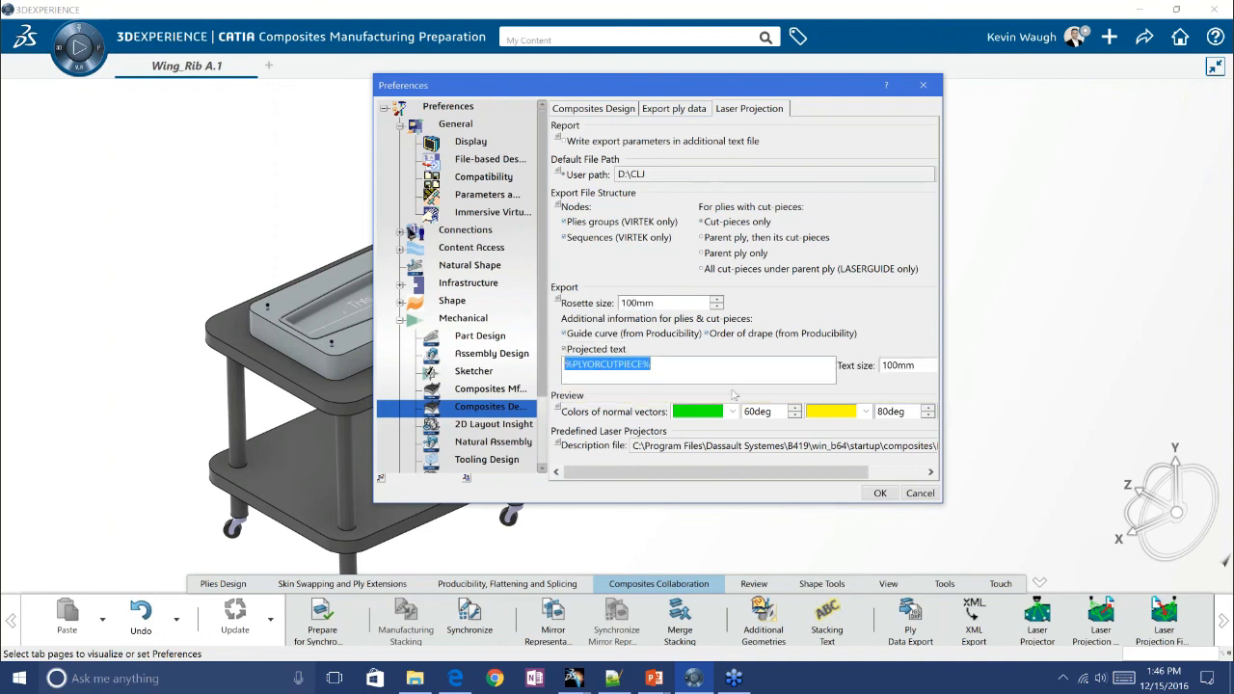
left_click(788, 359)
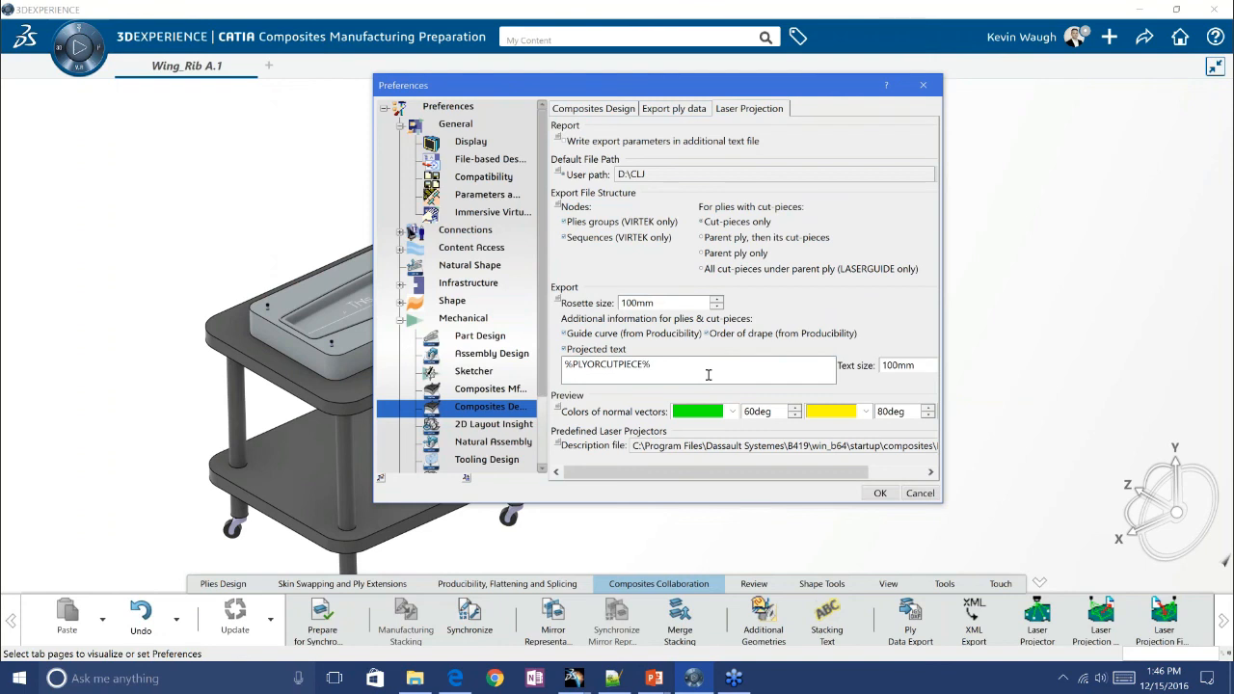
mouse_move(709, 374)
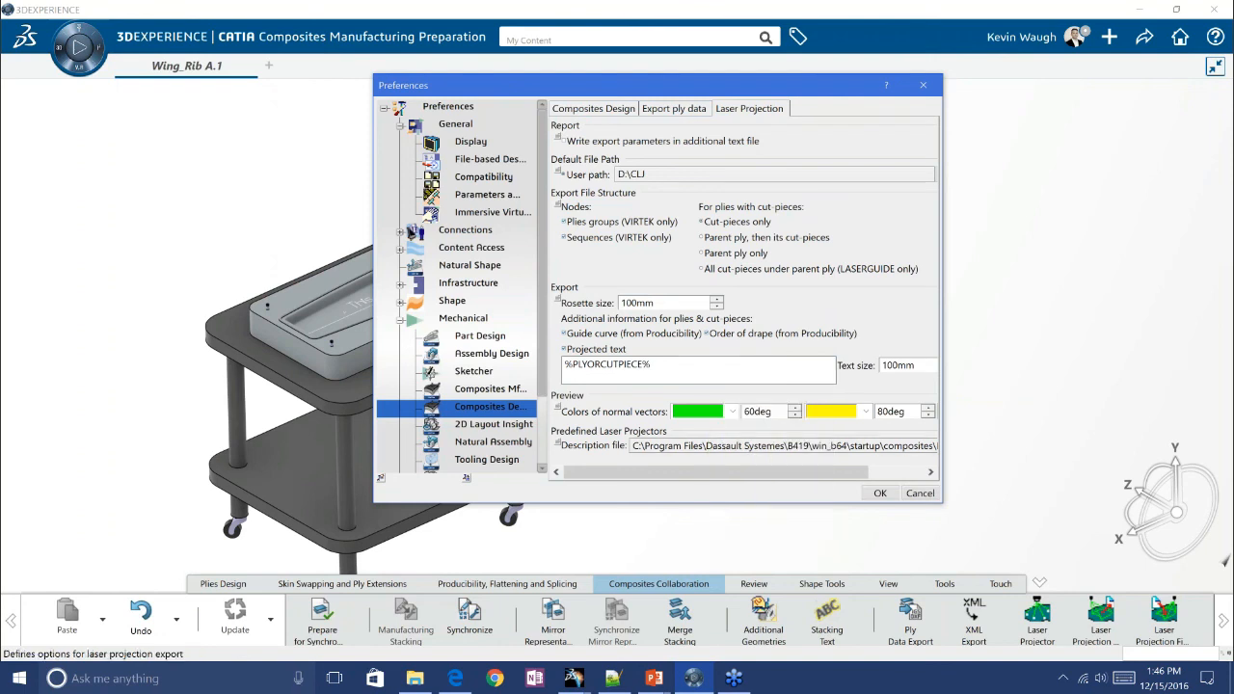
left_click(930, 496)
Read D:\CLJ\Wing_Rib A.1.ply in the Laser Projection File Reader with Rosette Axis, and enlarge the reader beside the projectors and mold table
middle_click_drag(860, 362, 865, 376)
middle_click_drag(850, 453, 859, 422)
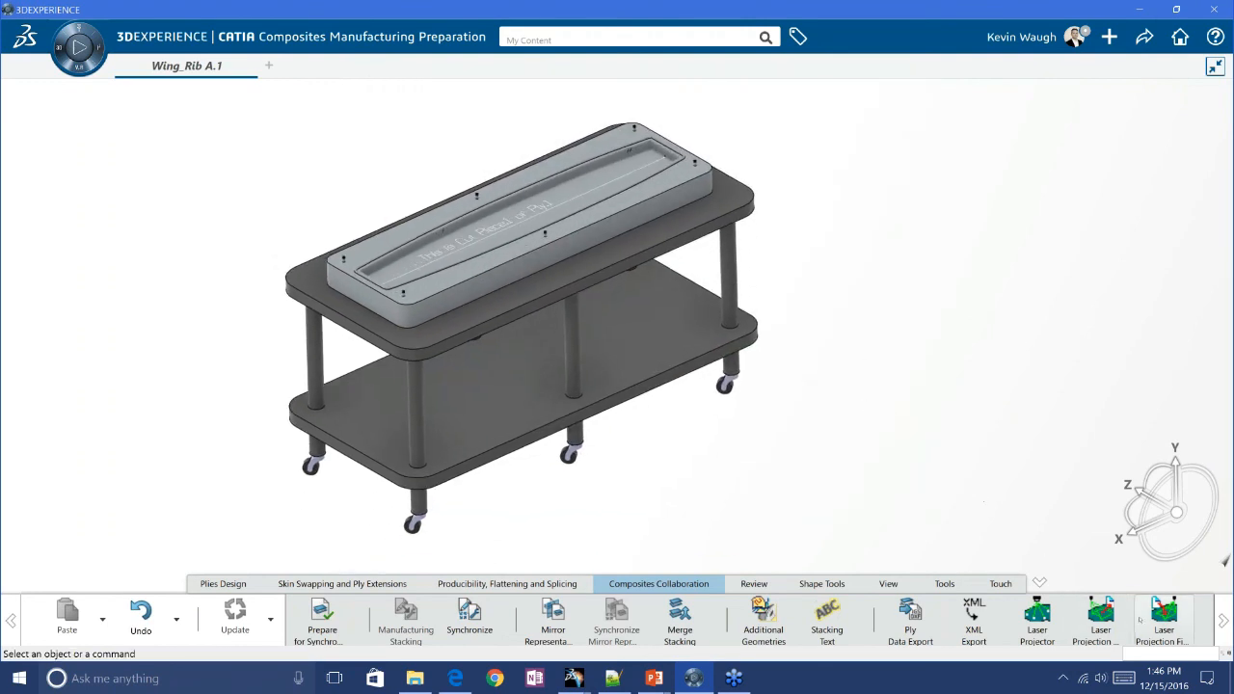
left_click(1164, 617)
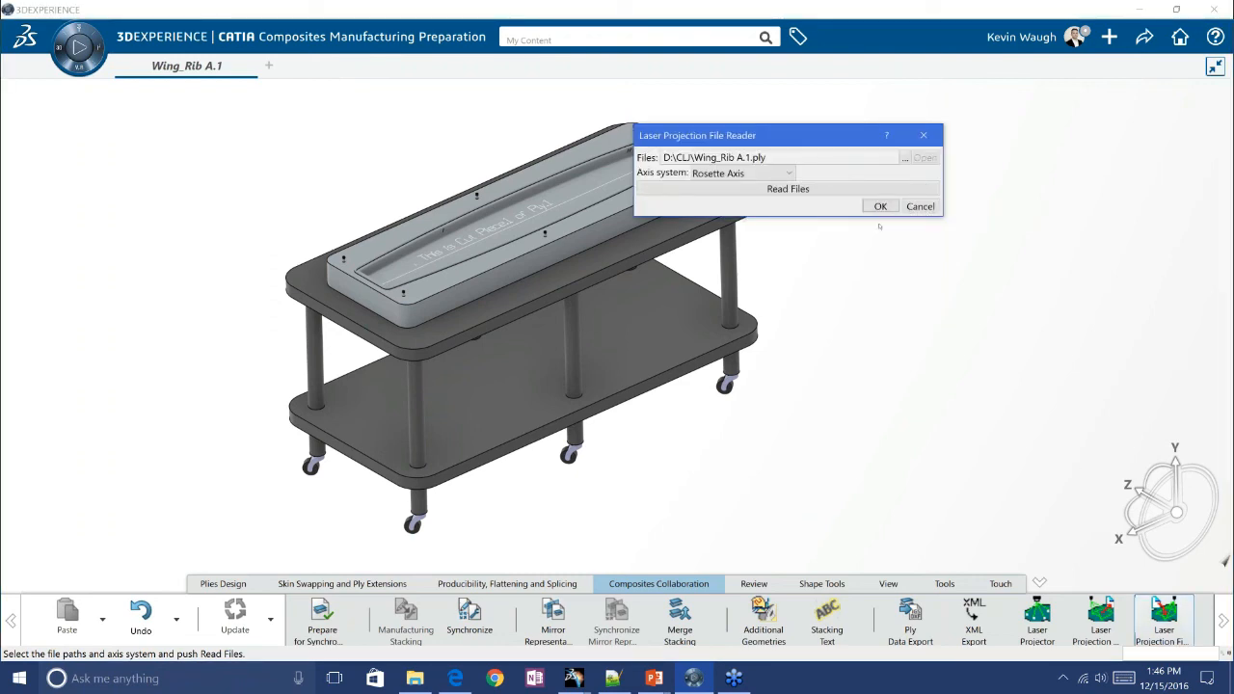
left_click_drag(768, 158, 664, 157)
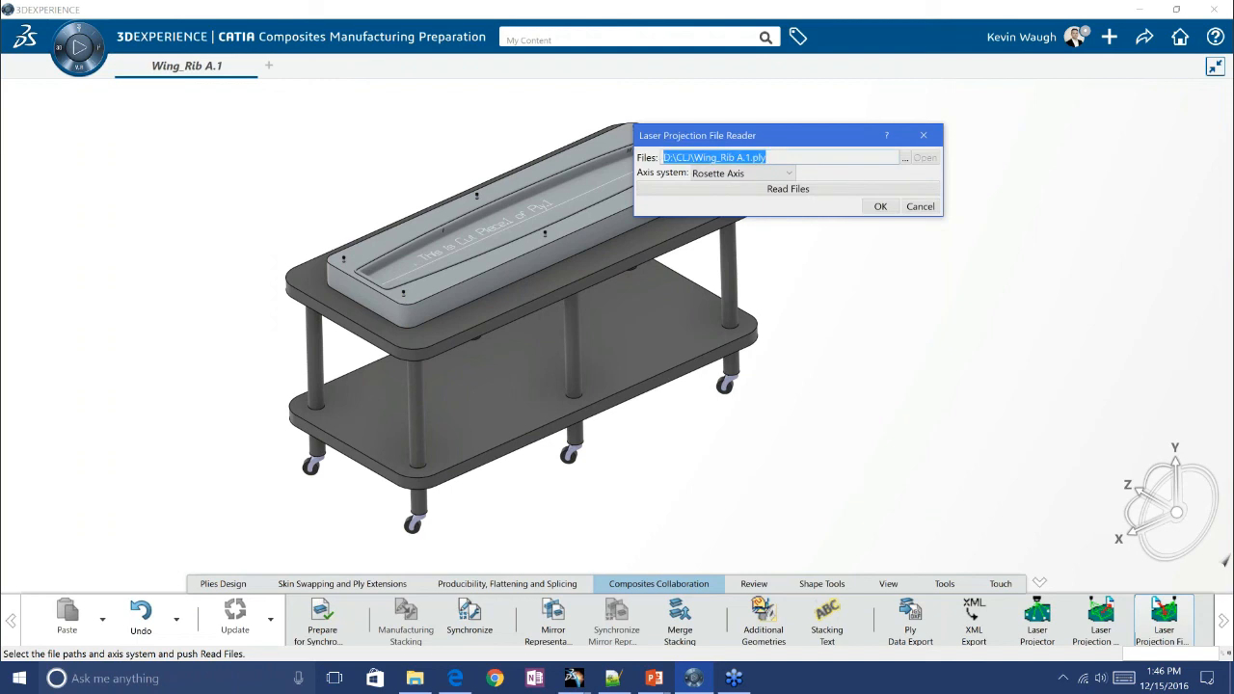
left_click(787, 191)
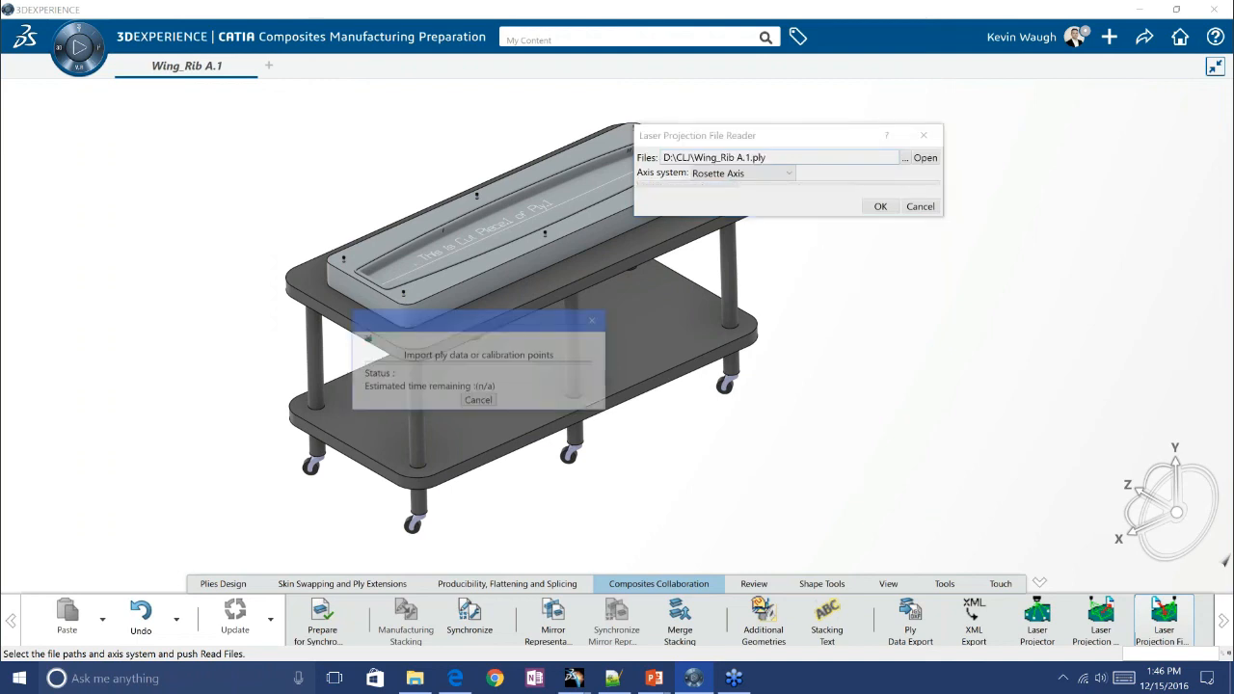
middle_click(377, 370)
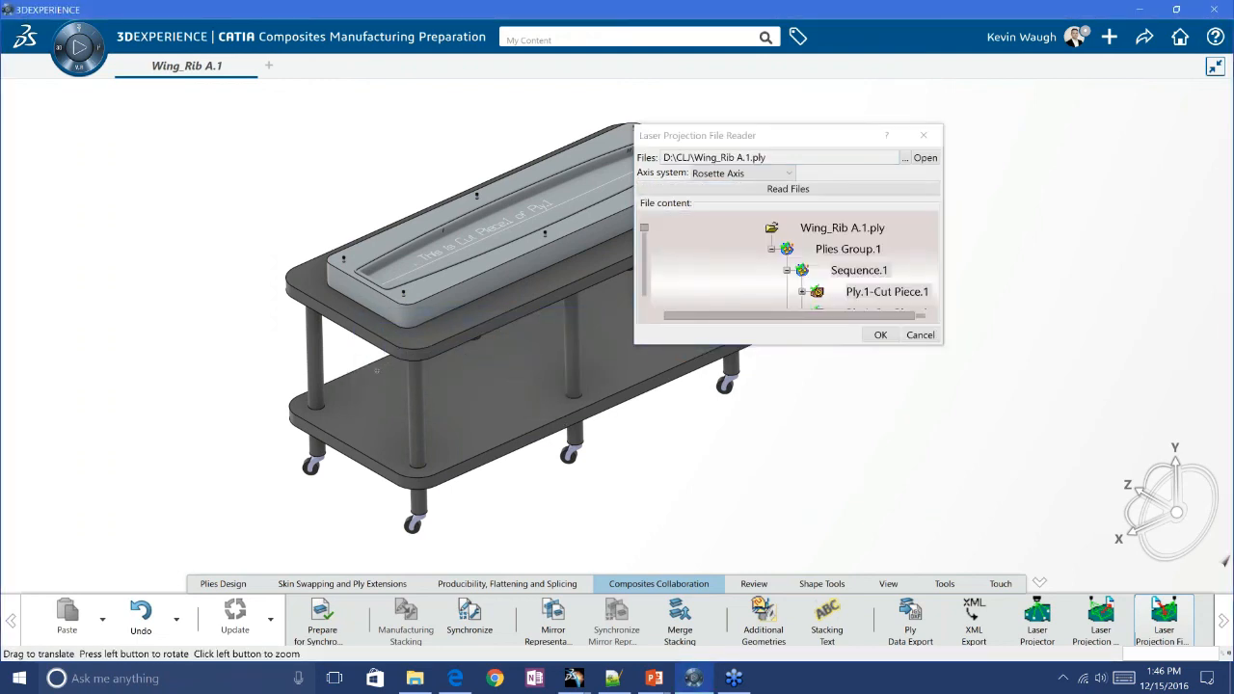
middle_click_drag(377, 370, 221, 361)
middle_click_drag(226, 208, 195, 338)
middle_click_drag(318, 318, 201, 371)
left_click_drag(633, 344, 616, 530)
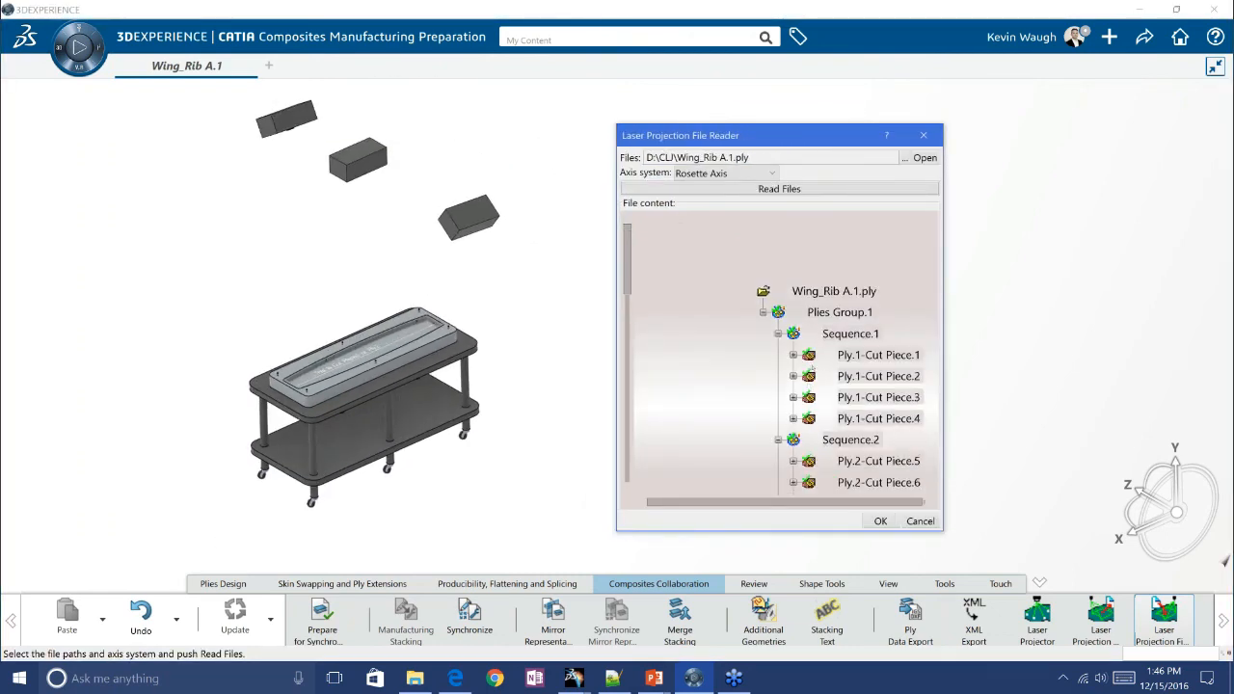
Preview the imported cut pieces of Ply.1 and Ply.2, including Ply.1-Cut Piece.1's projected text, and close the file reader without importing
middle_click_drag(816, 285, 798, 256)
left_click(806, 261)
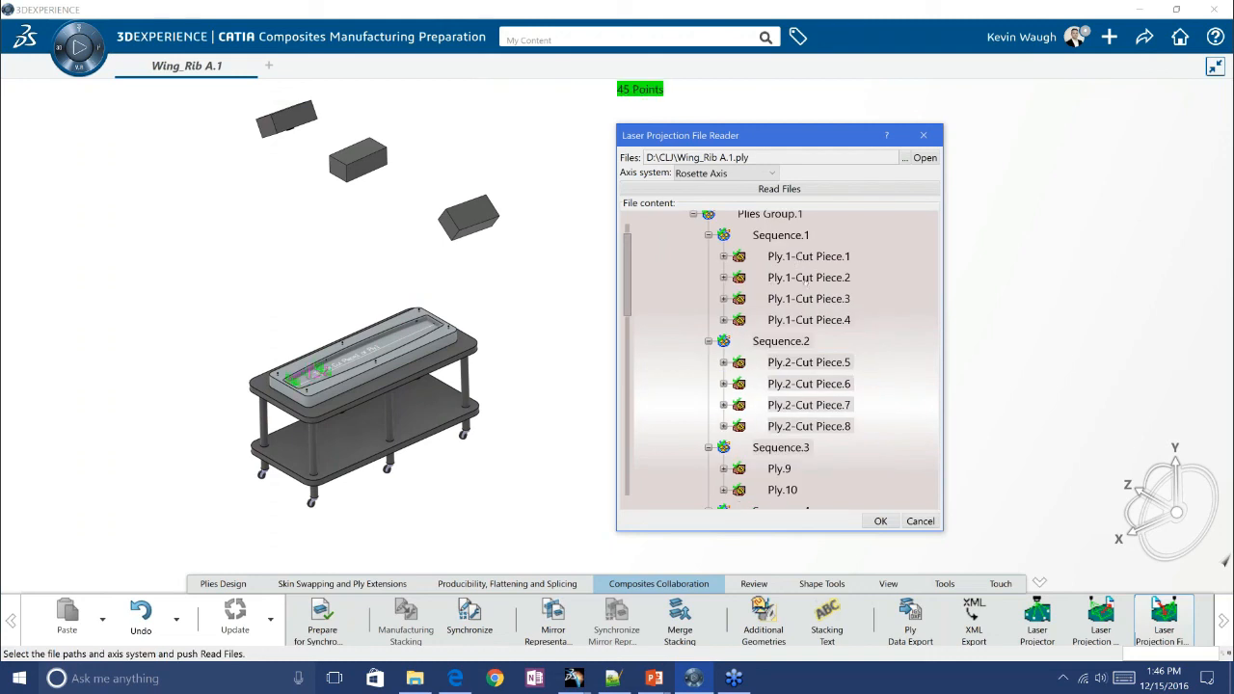
left_click(806, 283)
left_click(807, 300)
left_click(815, 363)
left_click(809, 383)
left_click(723, 257)
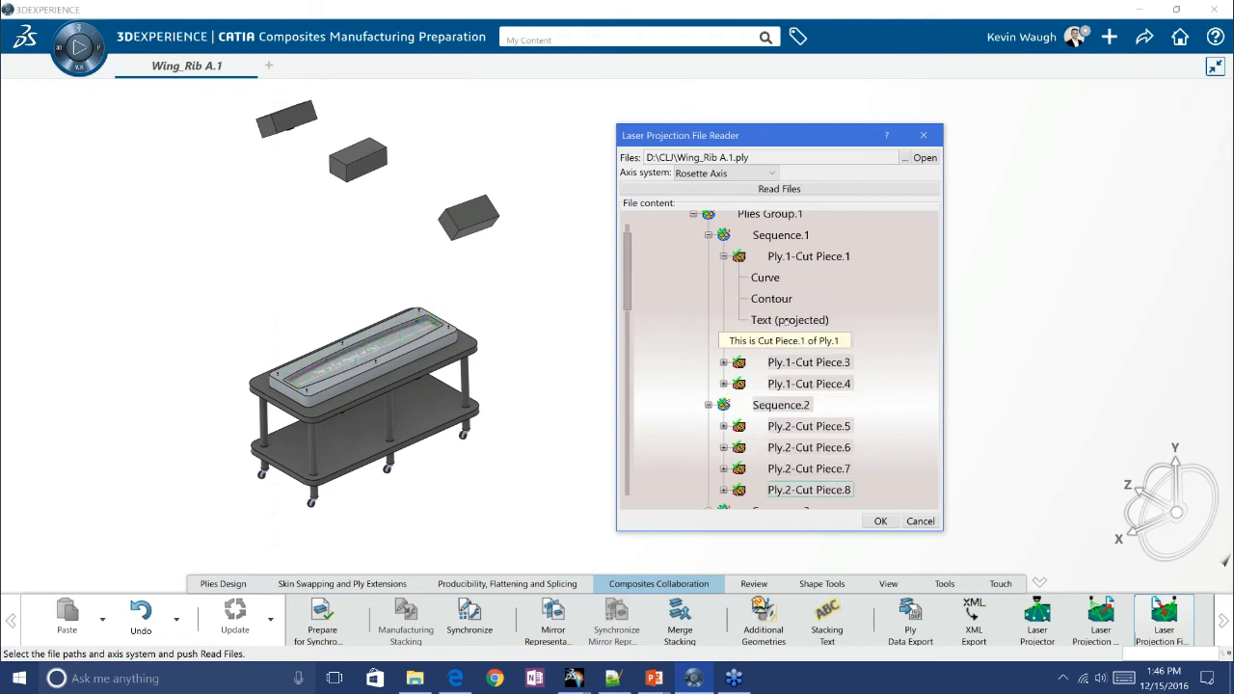
left_click(781, 319)
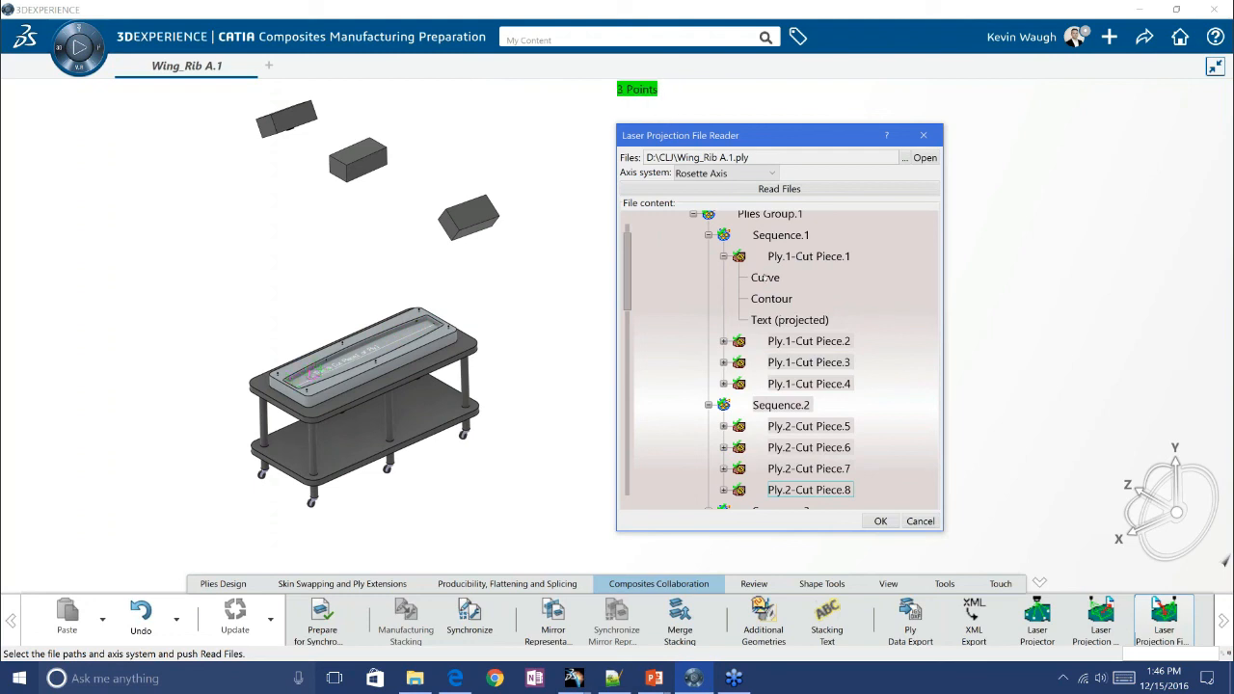
left_click(708, 237)
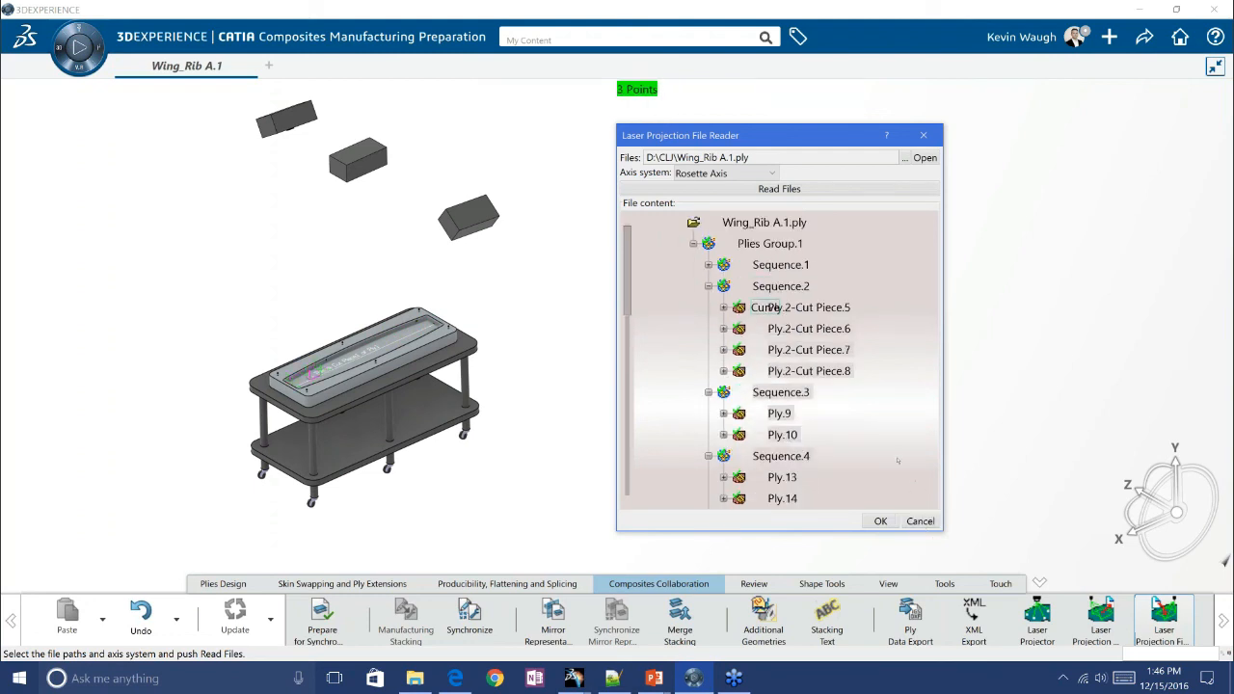
left_click(919, 520)
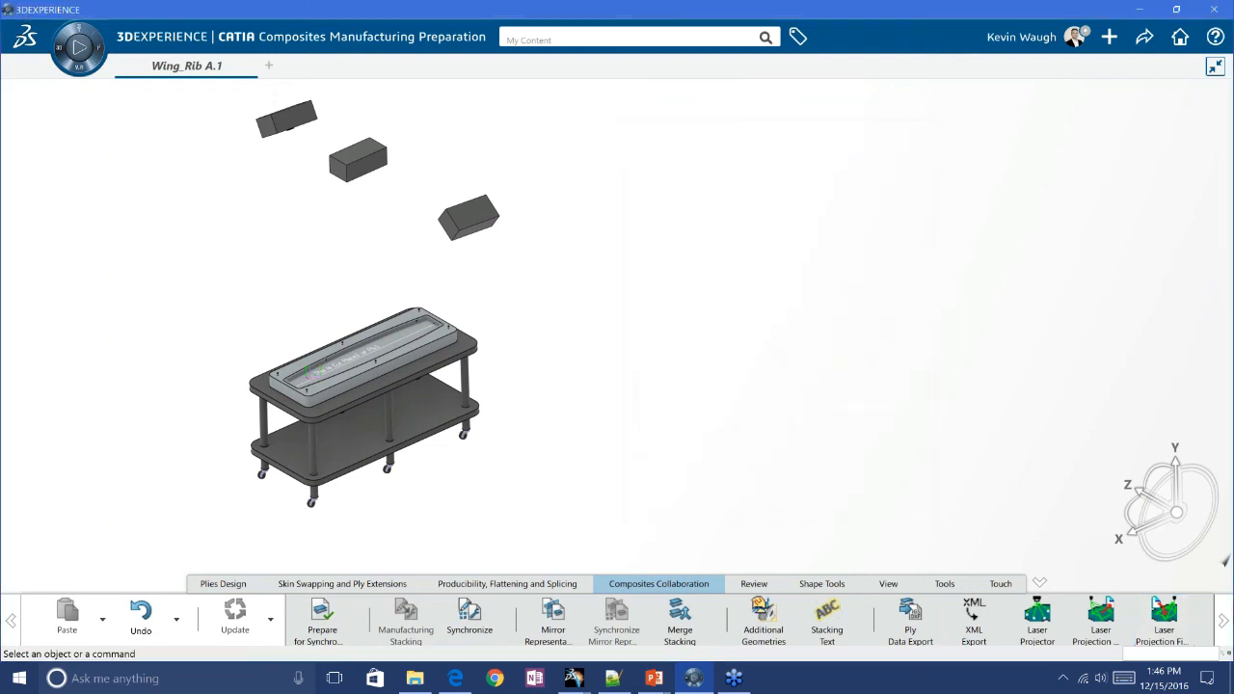
Switch to CATIA V5 and read D:\CLJ\Wing_Rib A.1.ply in its Laser Projection File Reader with Rosette Axis
mouse_move(576, 682)
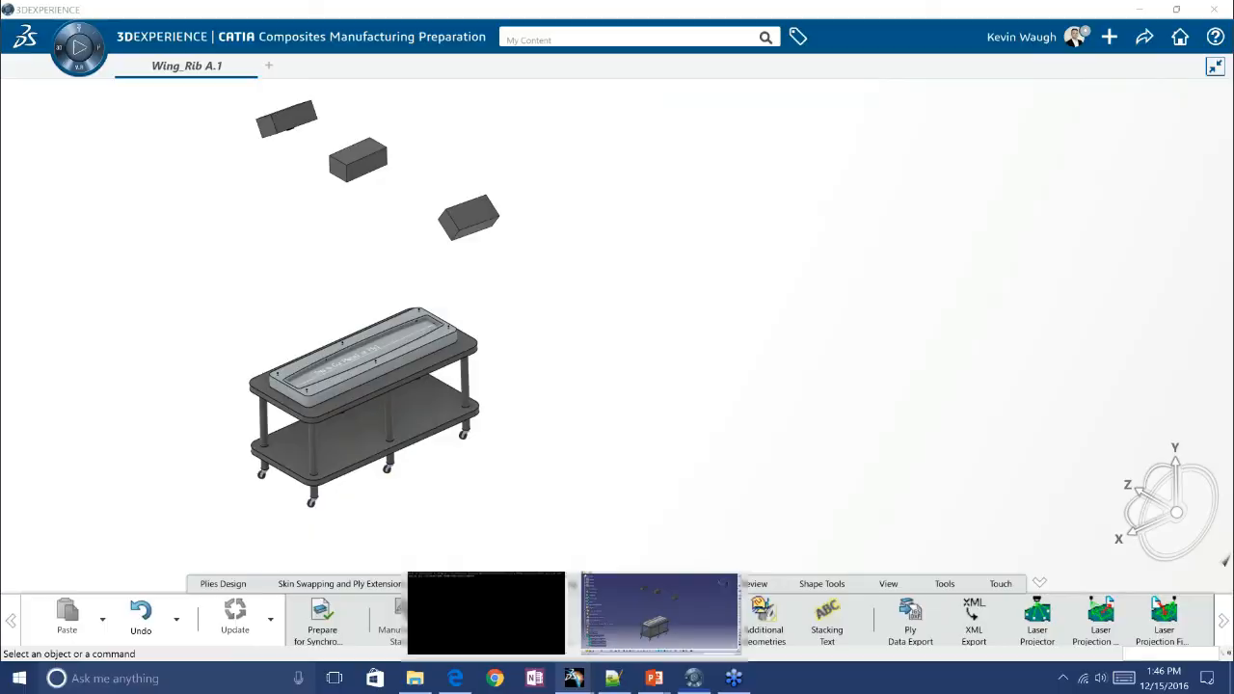
left_click(659, 613)
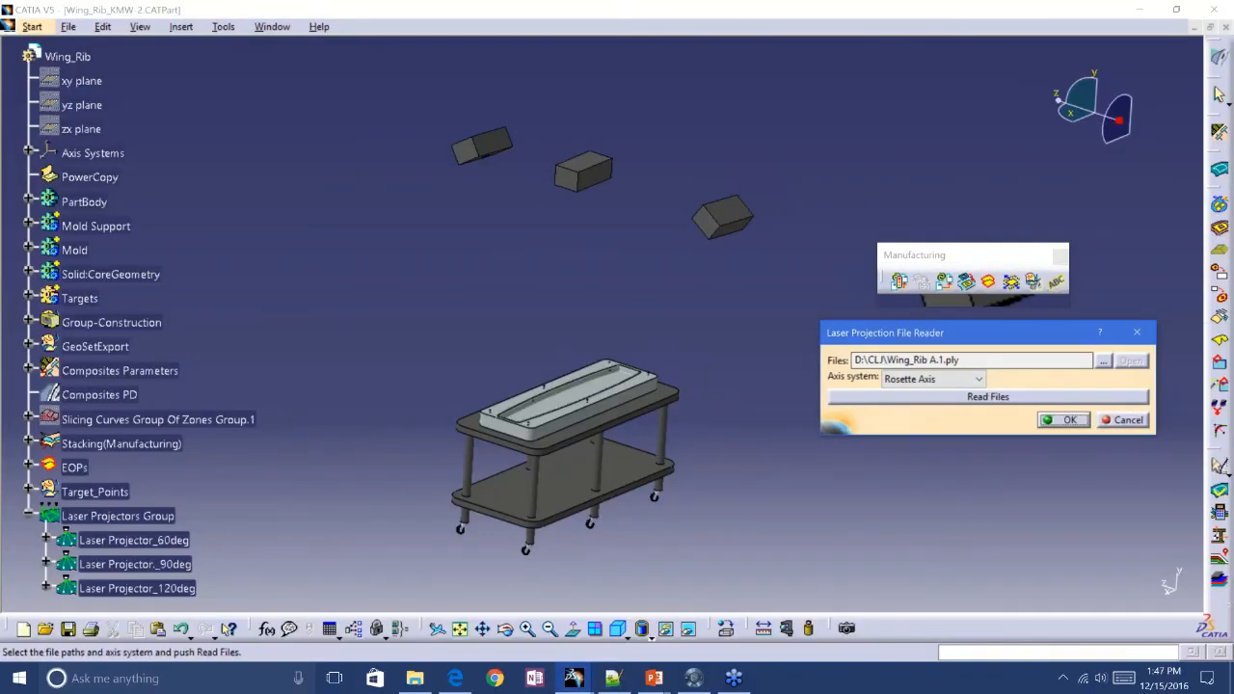
left_click(934, 397)
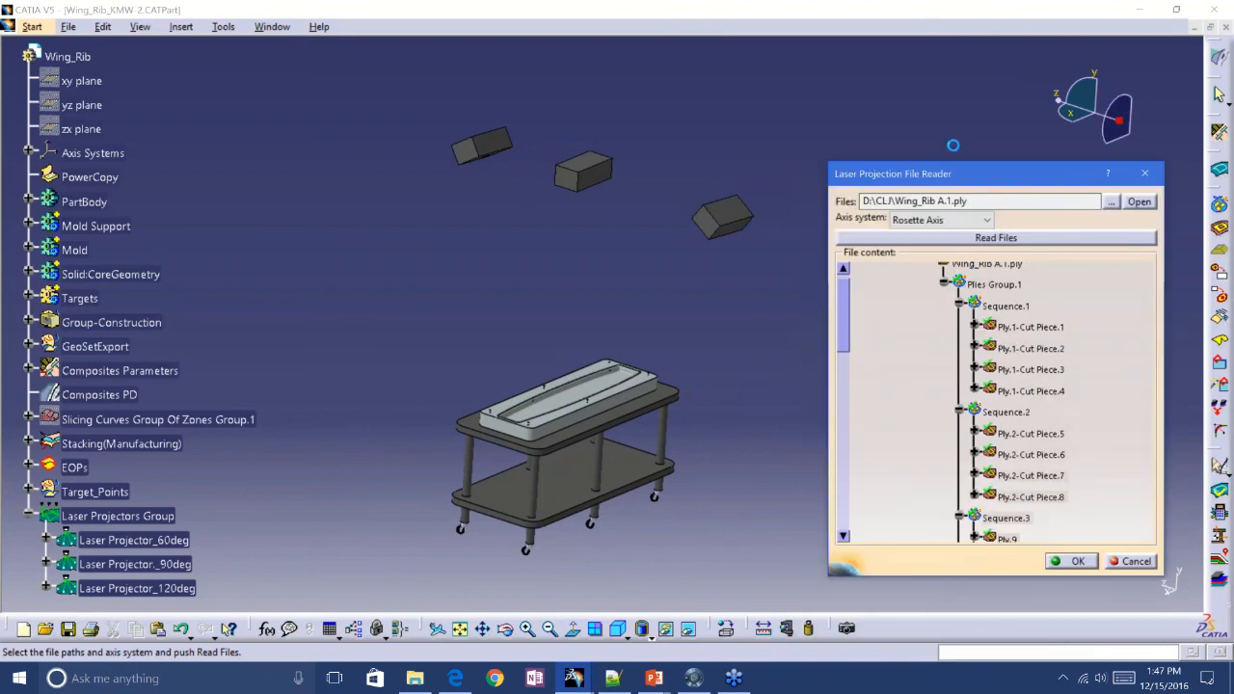
left_click_drag(958, 180, 952, 144)
Examine Ply.1-Cut Piece.1 on the mold in the imported file, including its curve and contour
middle_click_drag(586, 446, 566, 422)
left_click(1025, 292)
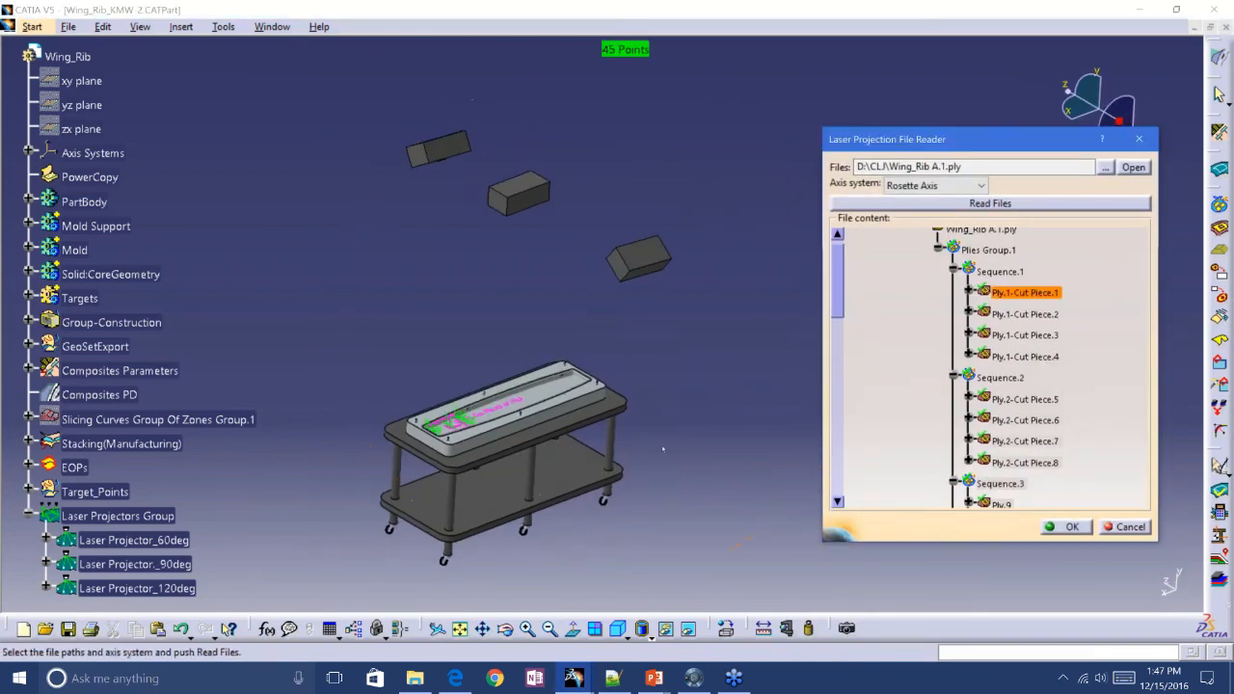
middle_click_drag(663, 448, 600, 270)
middle_click_drag(598, 444, 689, 308)
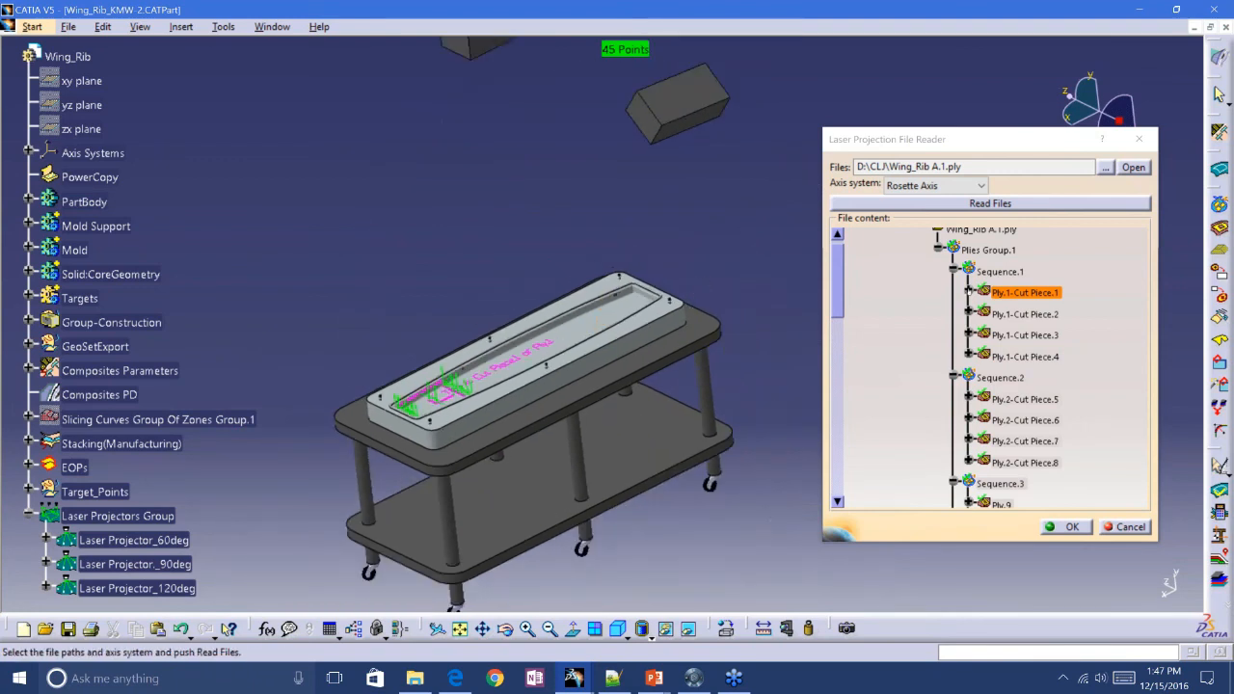
left_click(969, 291)
left_click(1003, 314)
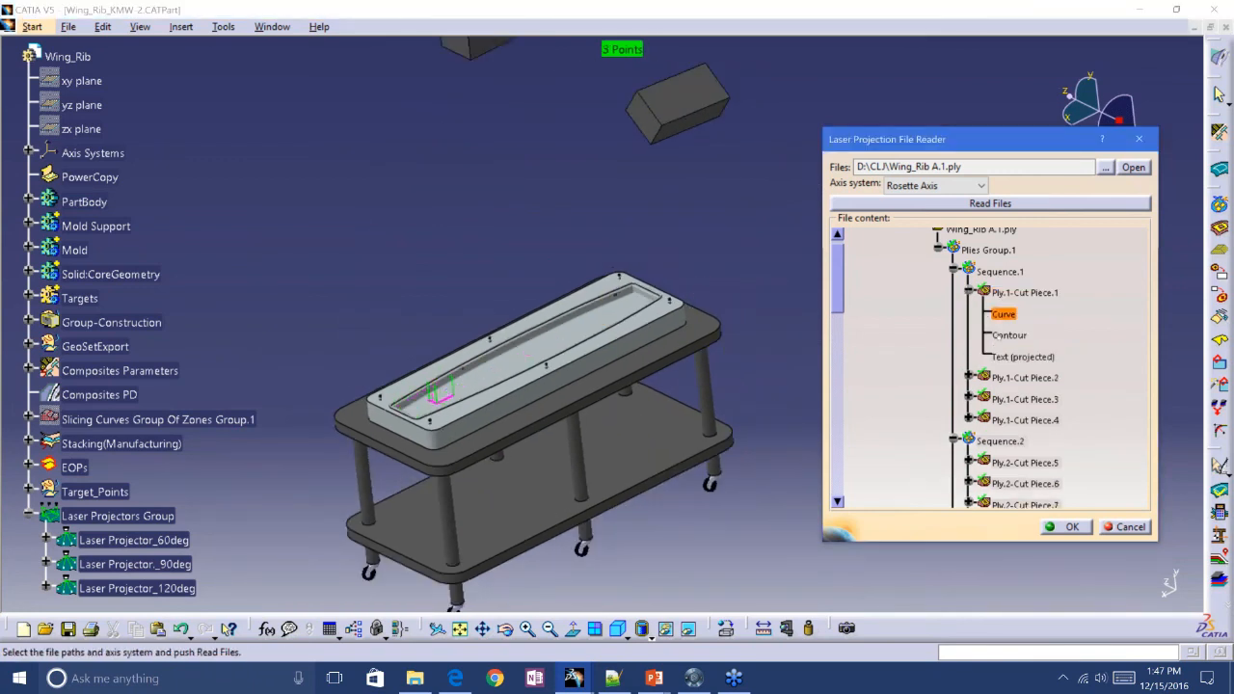
left_click(1003, 335)
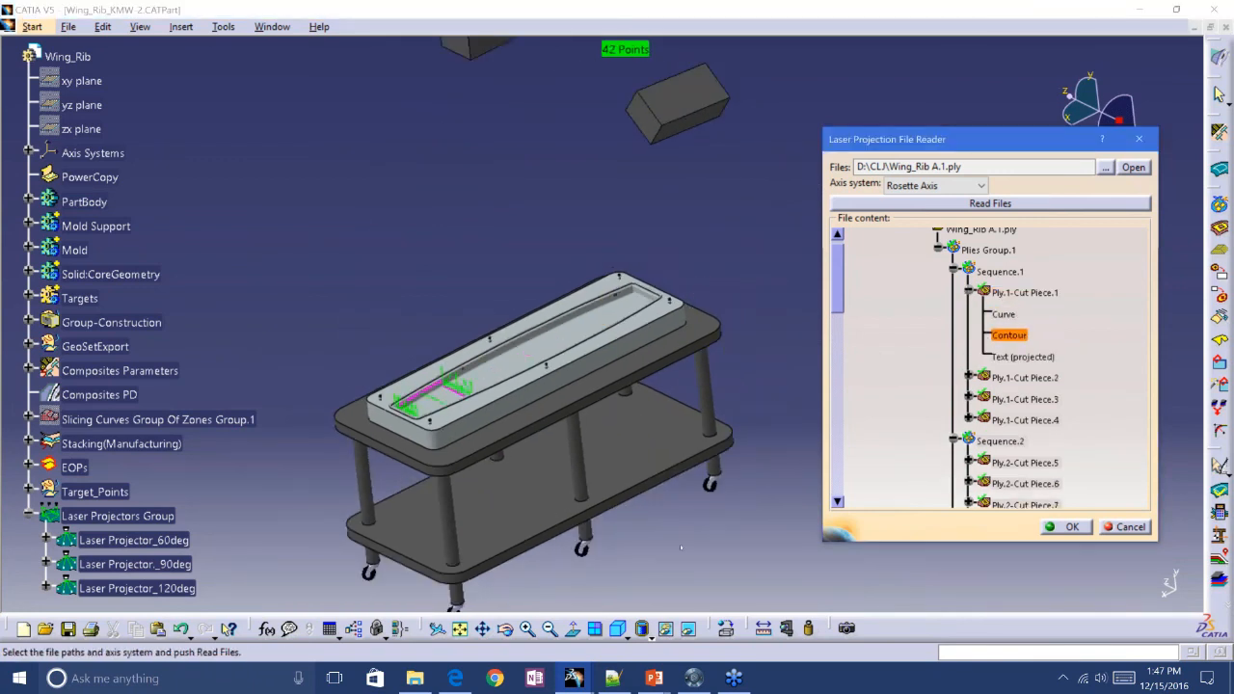
Measure the distance between two picked points beside Cut Piece.1's contour in the mold recess
left_click(763, 627)
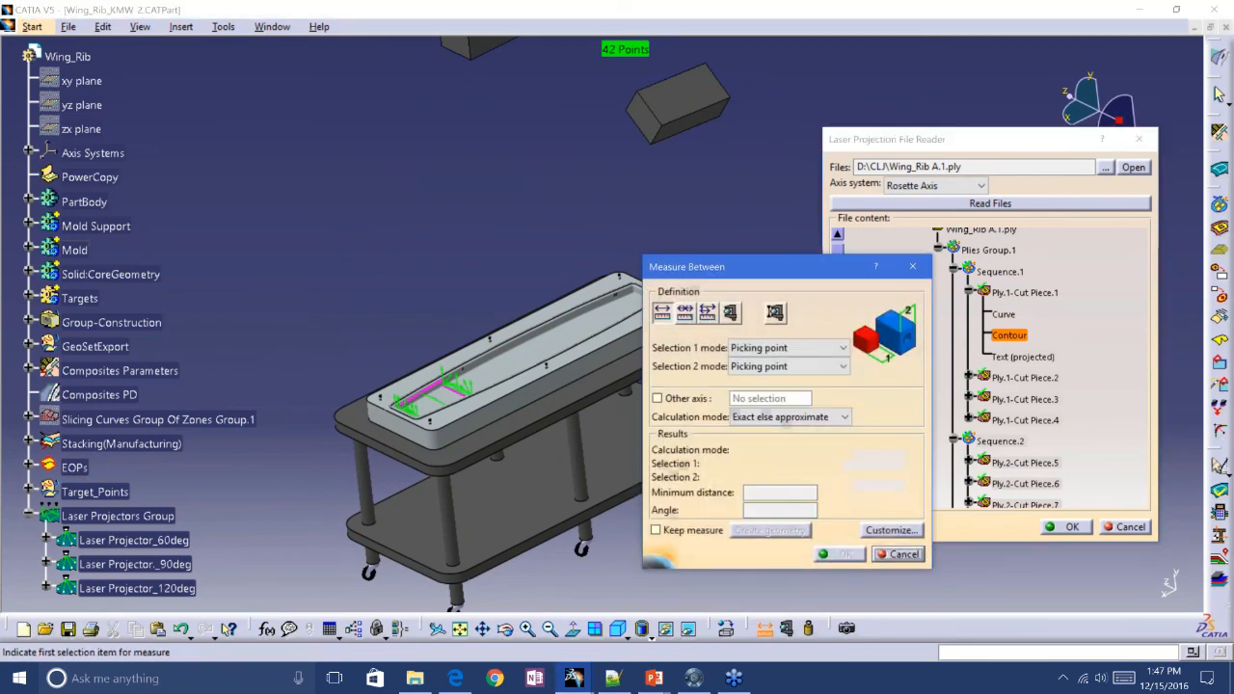
middle_click_drag(504, 387, 474, 241)
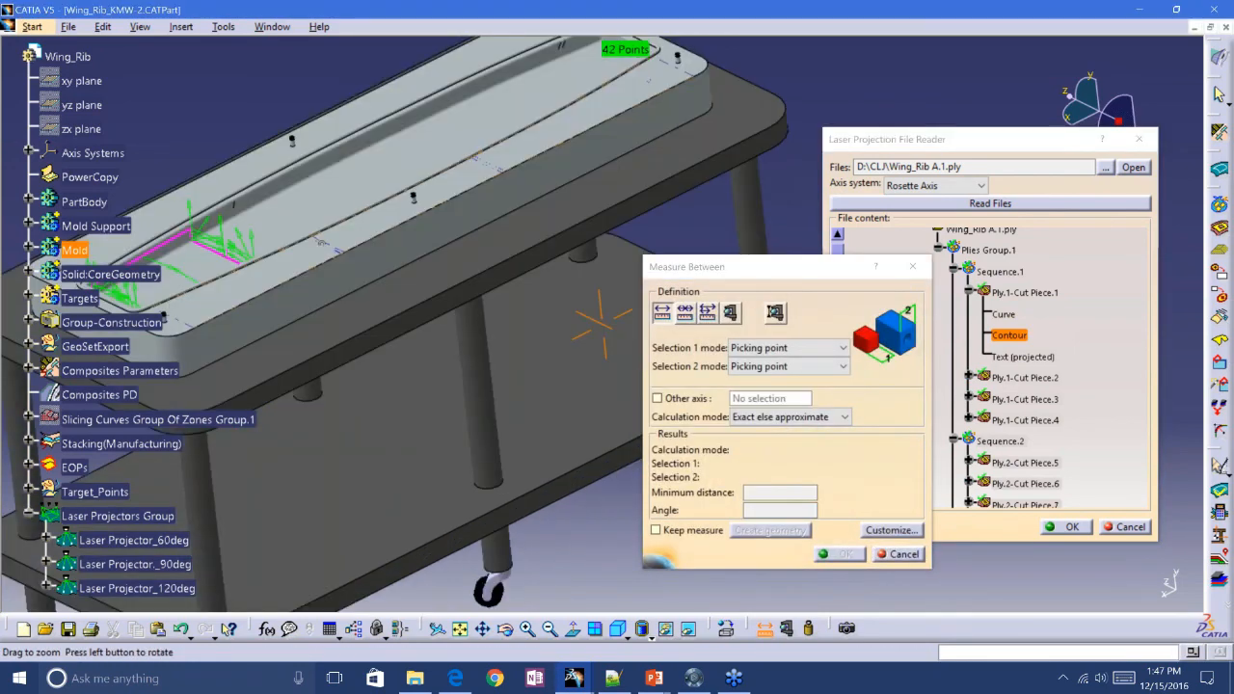
middle_click_drag(193, 235, 471, 255)
left_click(383, 312)
left_click(403, 334)
middle_click_drag(403, 334, 545, 424)
left_click(838, 553)
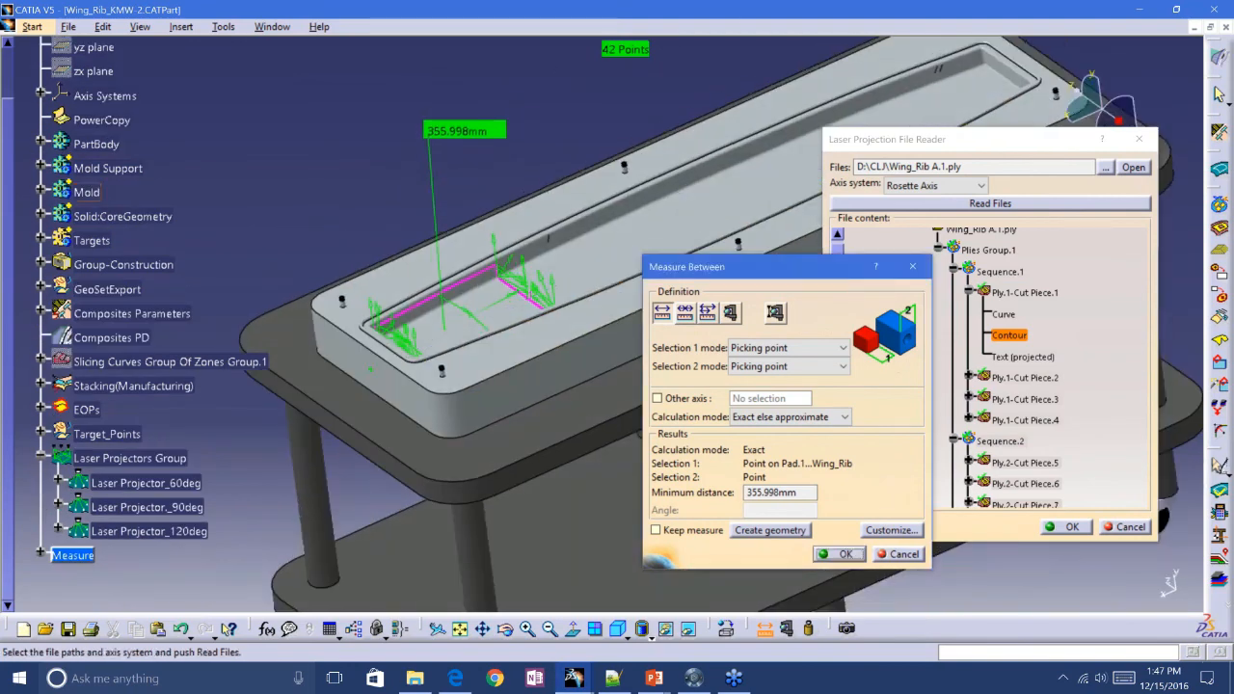
Close the distance measurement, the display options and the Laser Projection File Reader, clearing the projected ply preview from the mold
left_click(1066, 526)
left_click(999, 423)
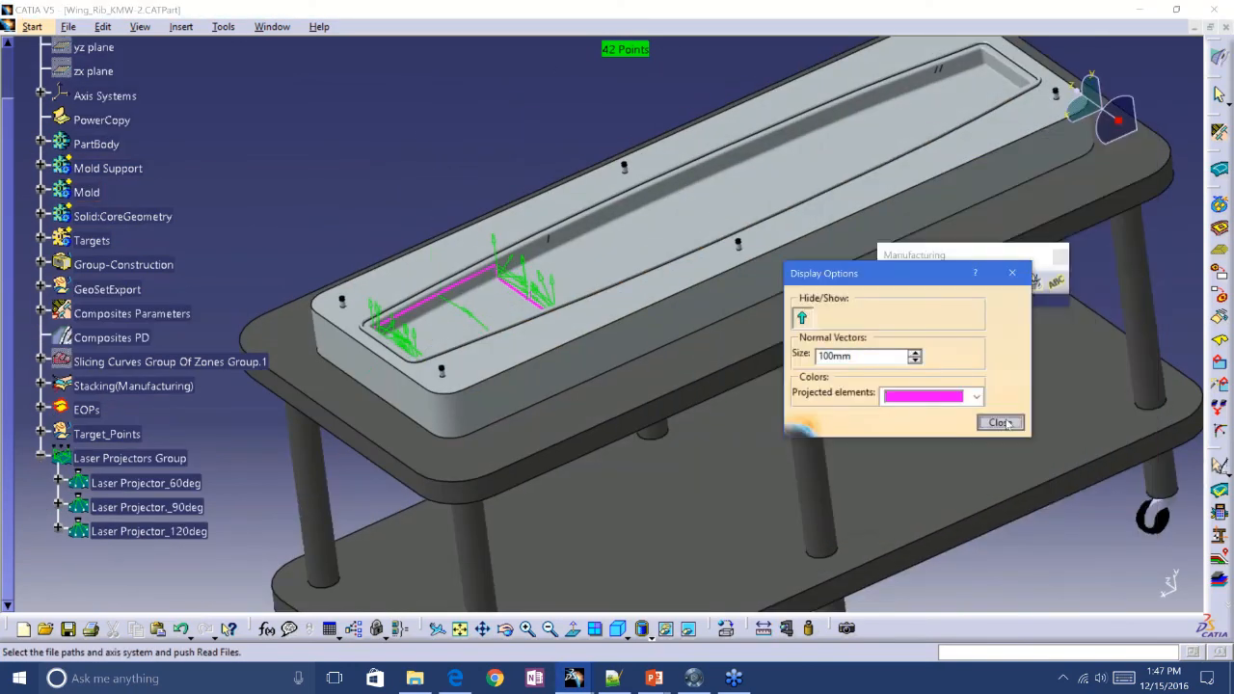
left_click(1108, 528)
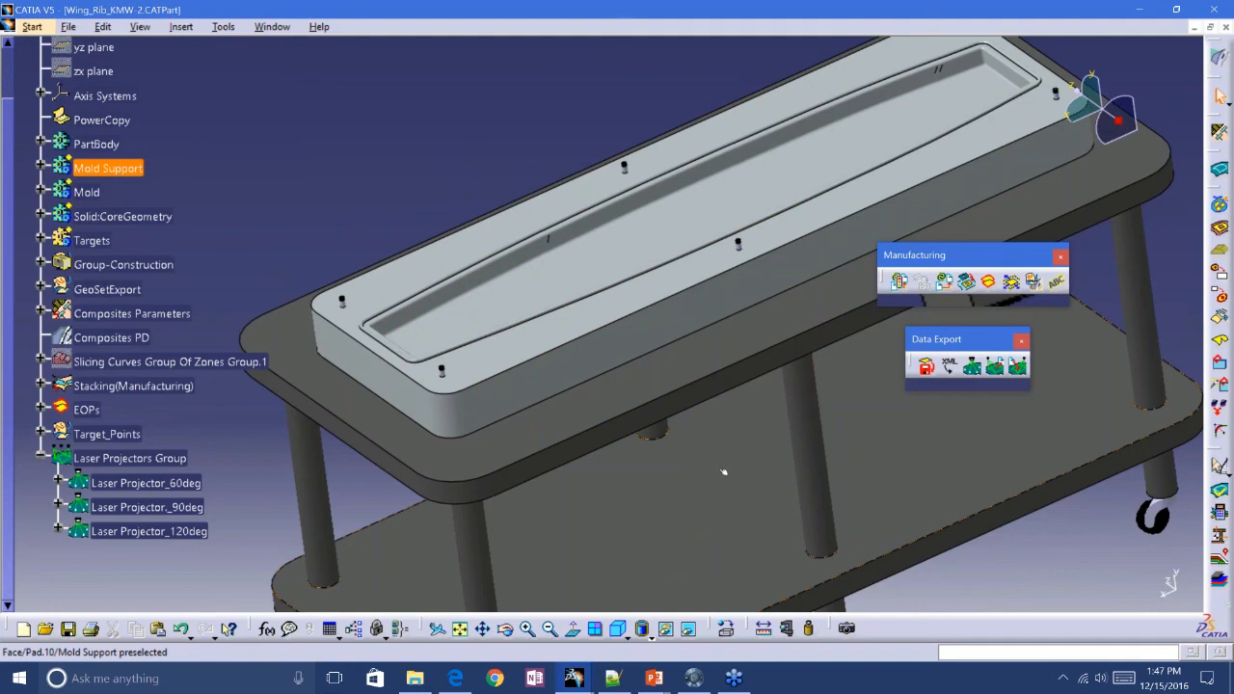
Switch to the CLJ KW presentation in PowerPoint, find the Summary slide near the end and resume the slide show
key("alt+Tab")
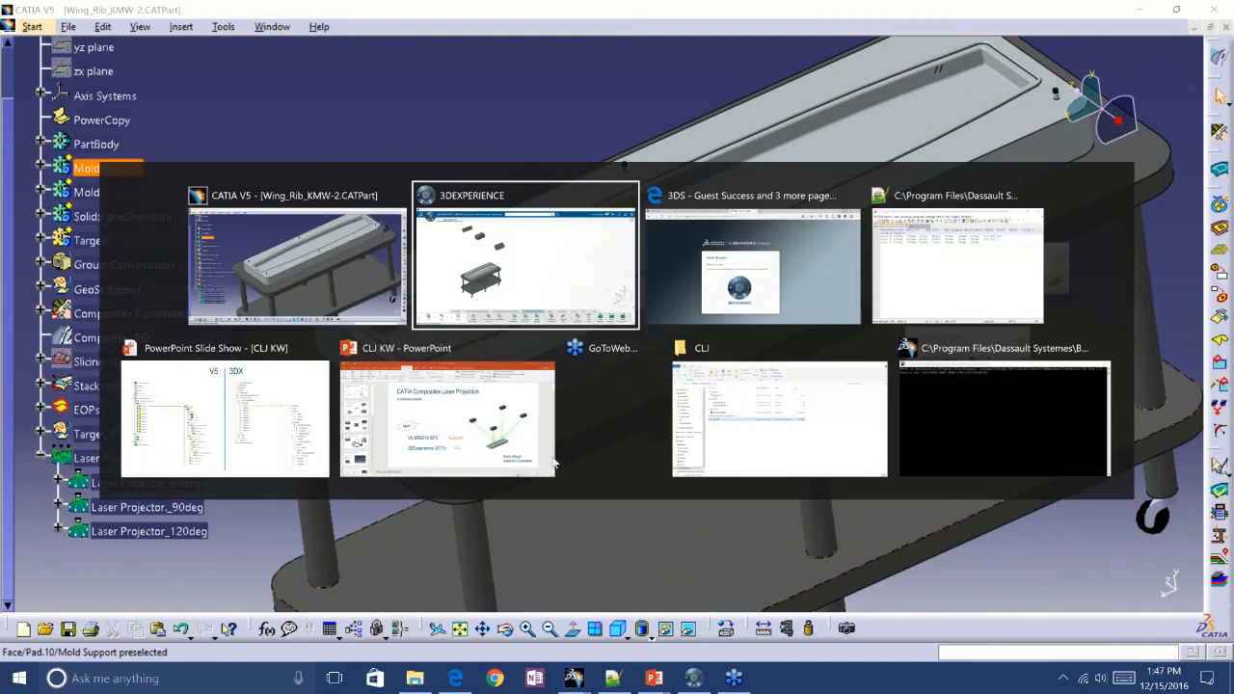
left_click(482, 430)
scroll(93, 498, "down", 6)
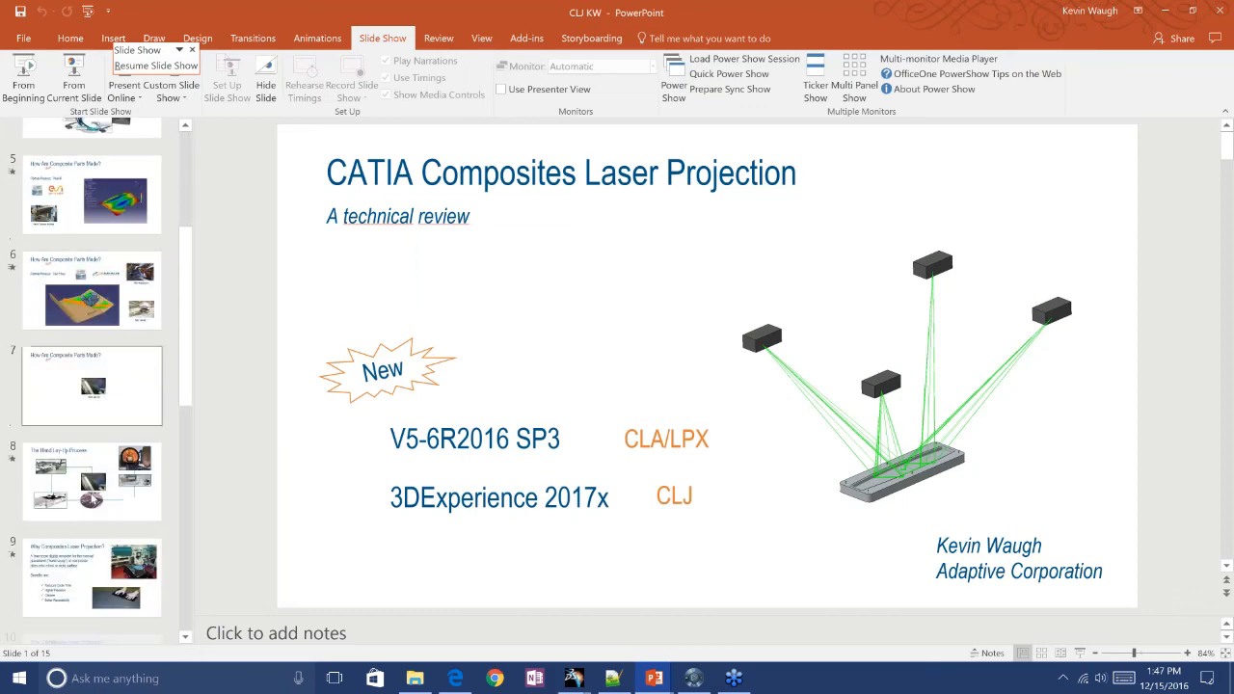
scroll(94, 498, "down", 5)
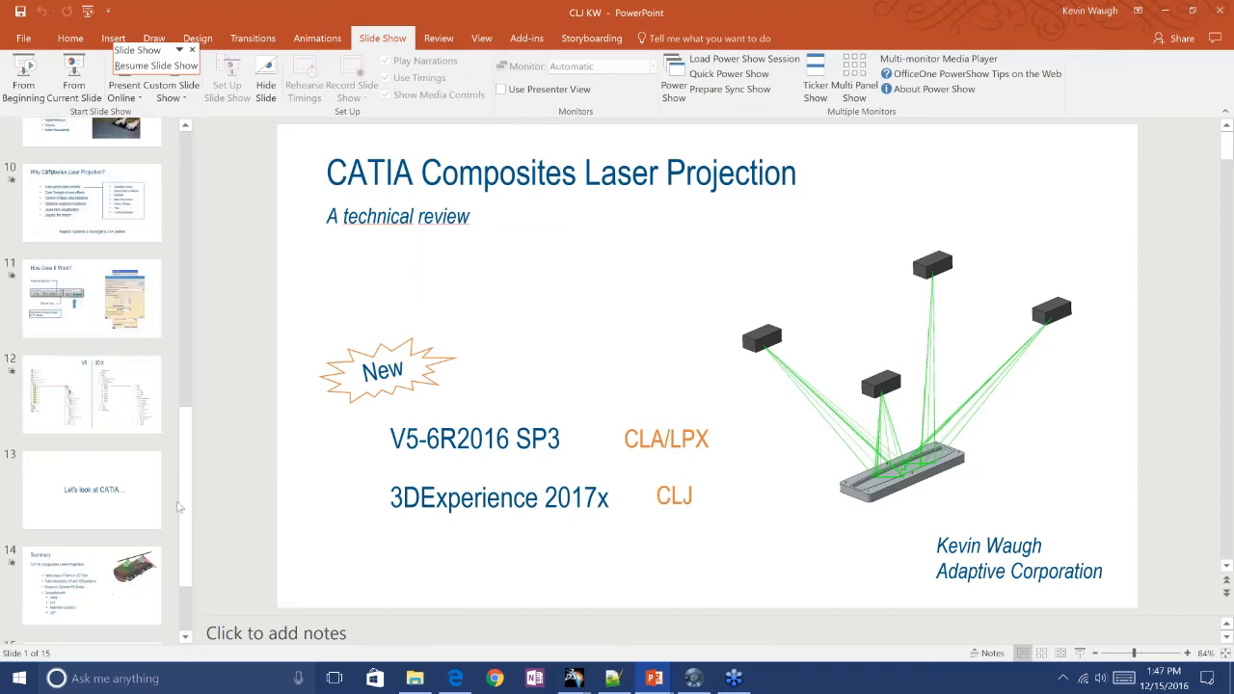
scroll(105, 495, "down", 1)
left_click(104, 495)
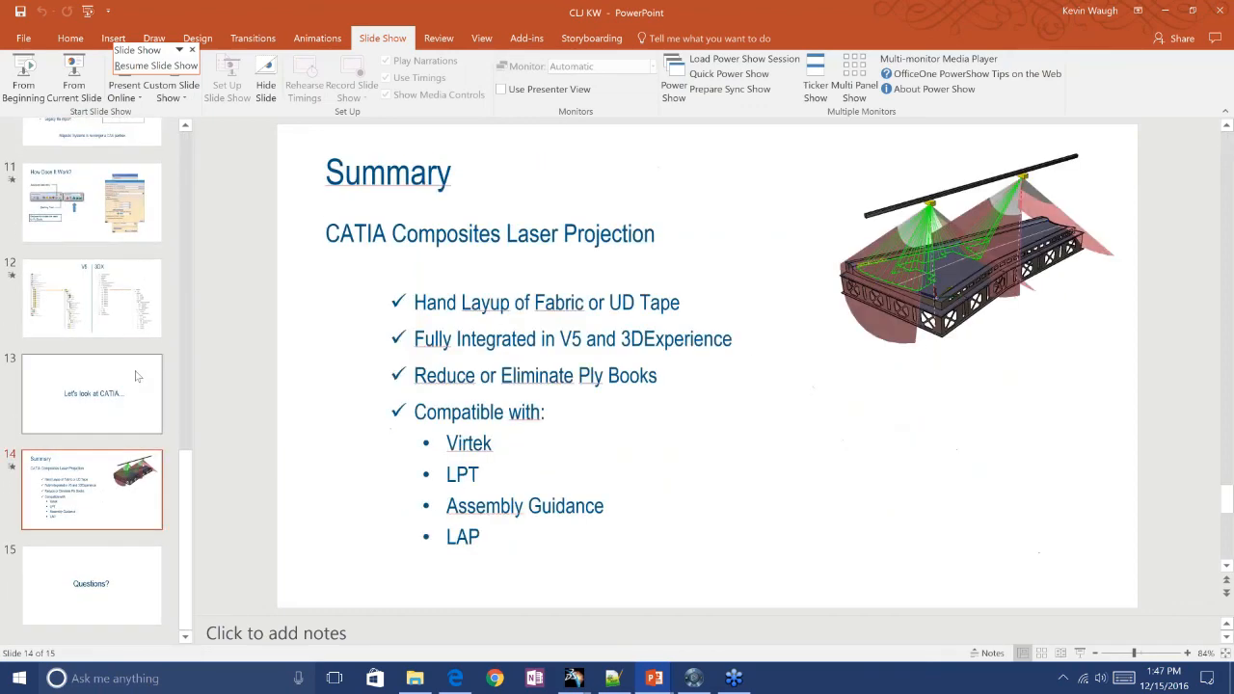
left_click(155, 65)
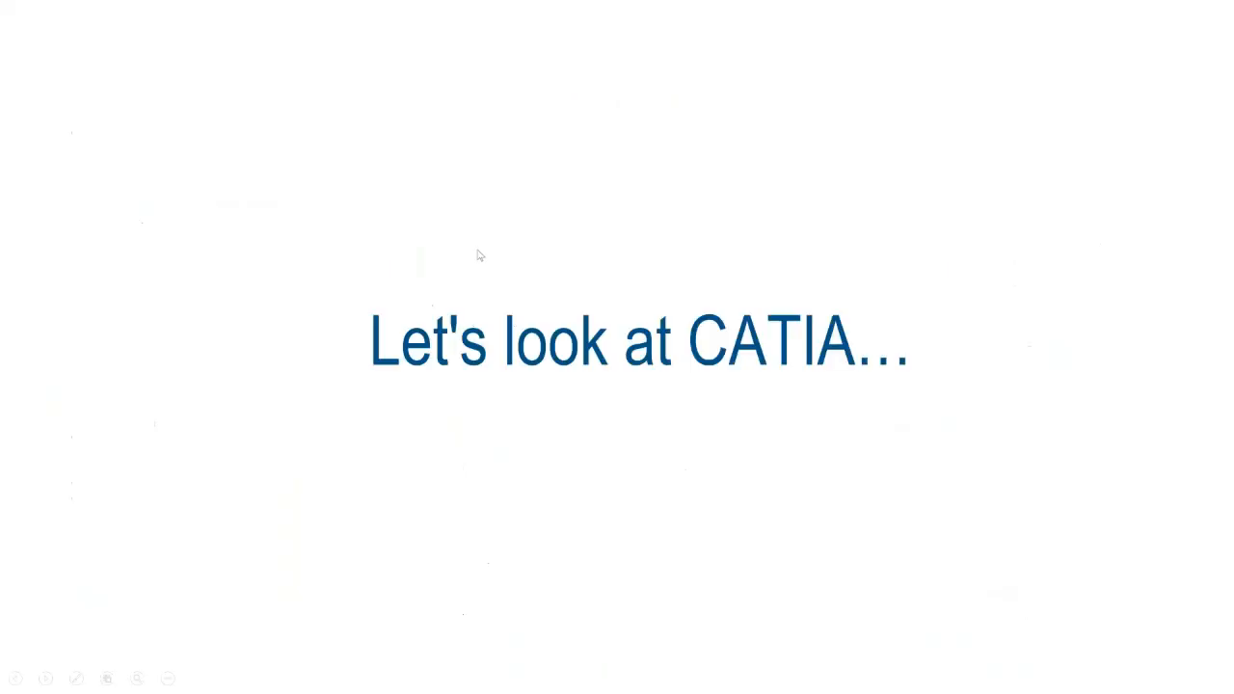
left_click(479, 254)
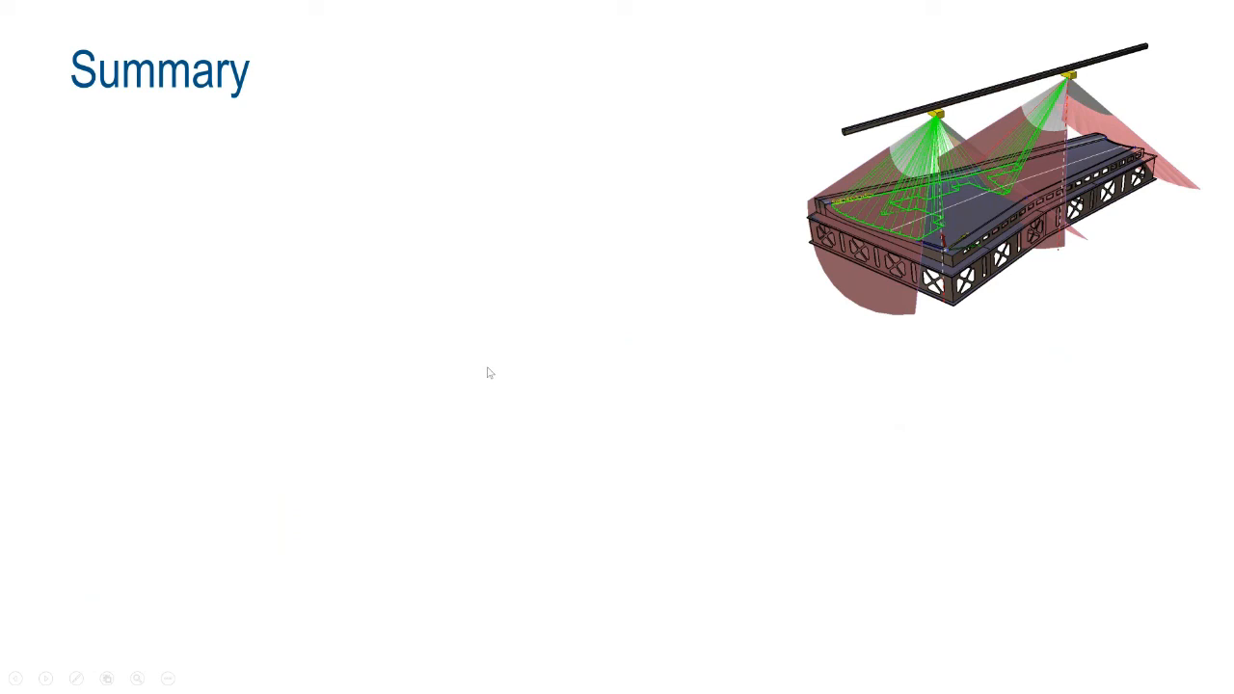
left_click(489, 373)
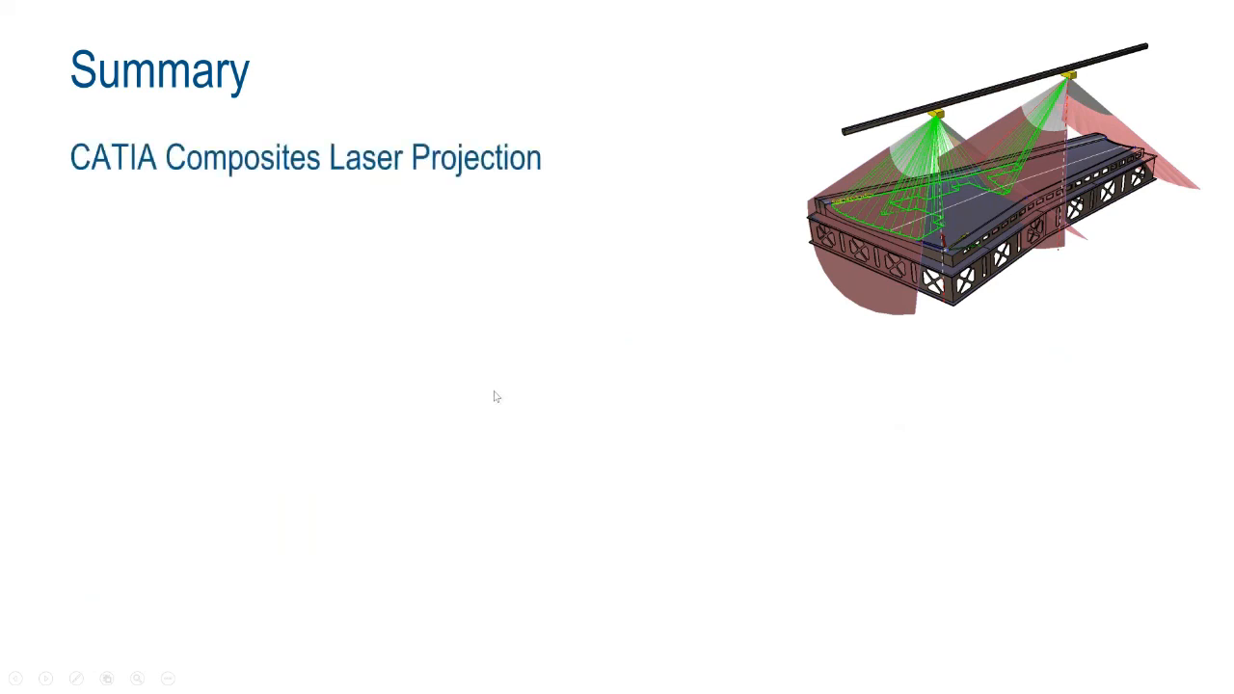
left_click(458, 428)
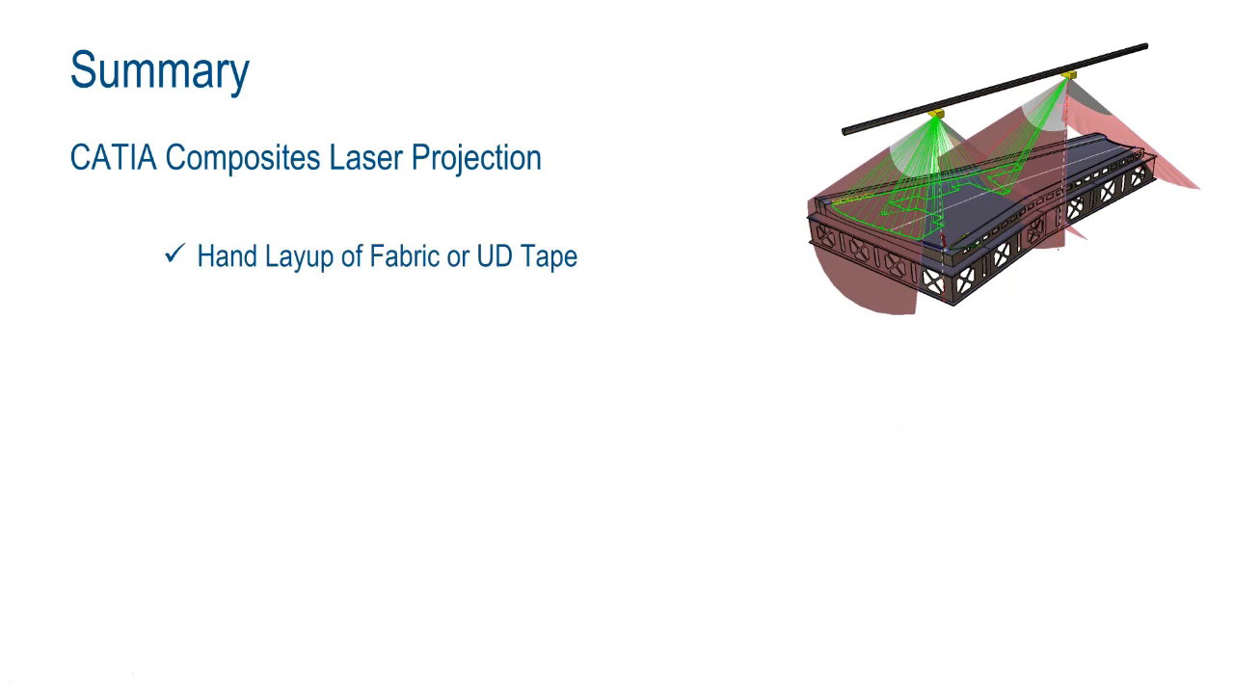
key("Right")
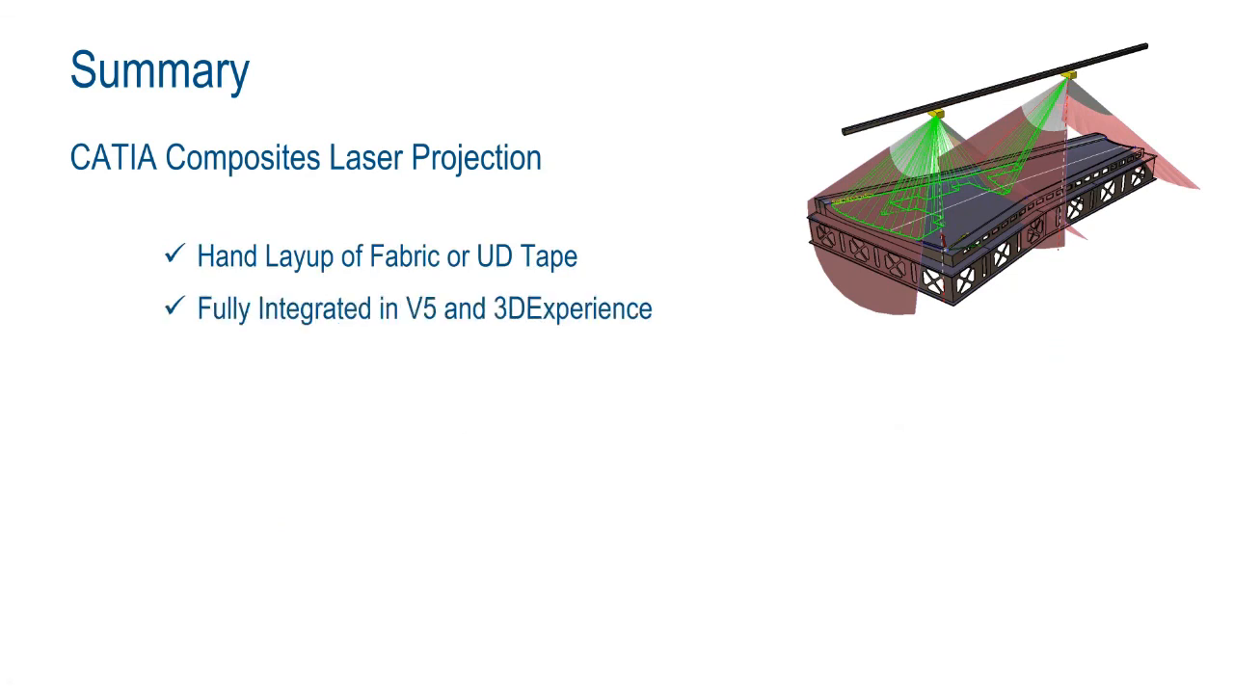